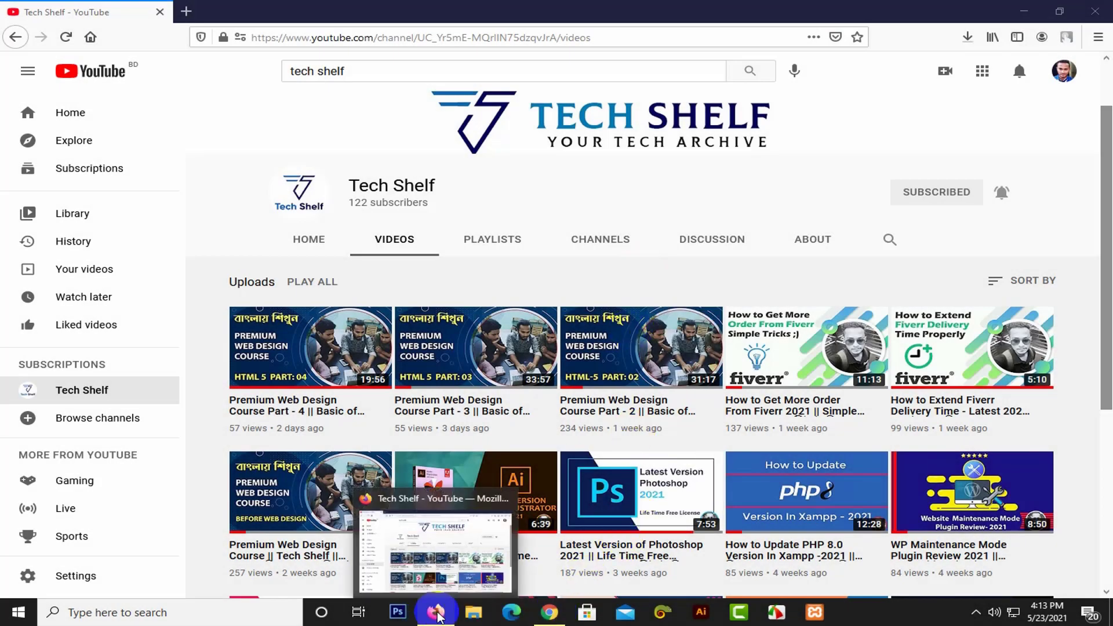
Step: Search Google for "googl site" in a new browser tab and open the Google Sites result
left_click(196, 8)
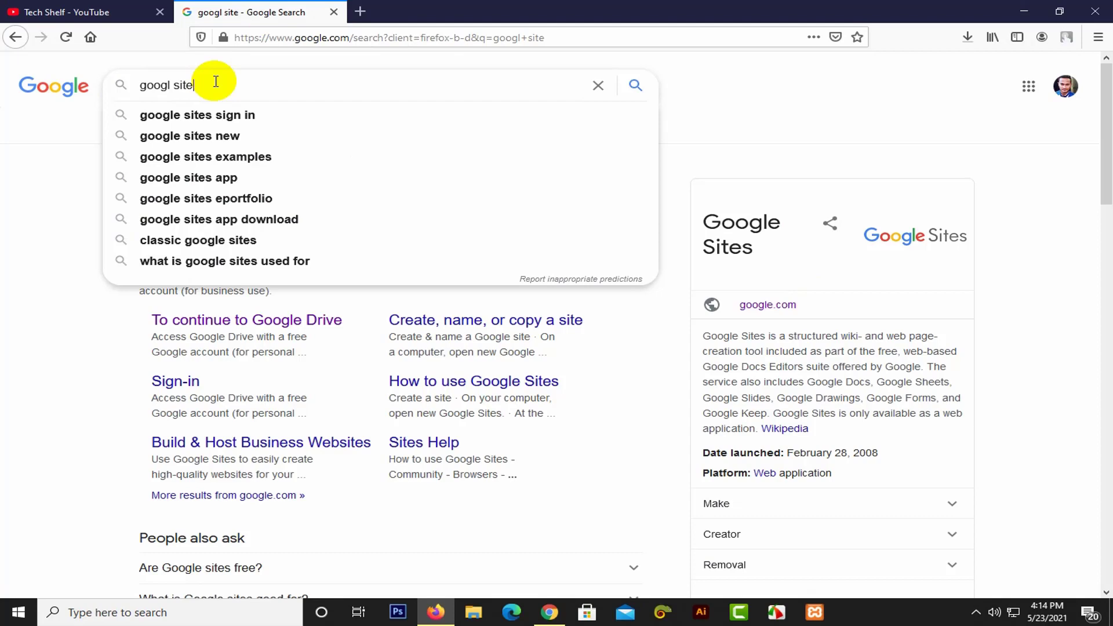
left_click(635, 87)
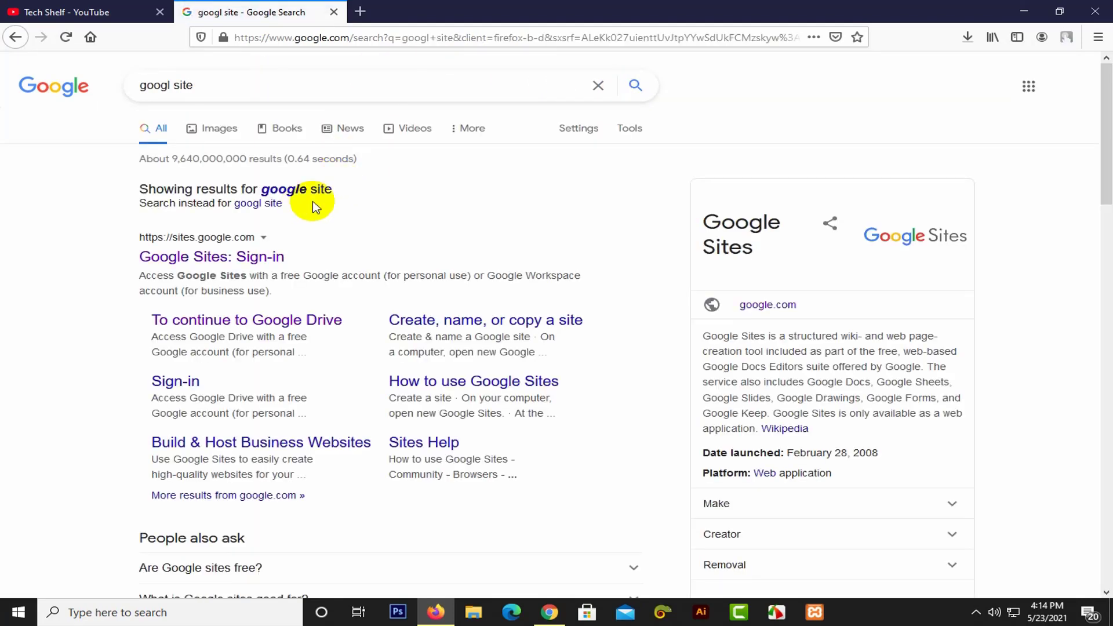
left_click(238, 262)
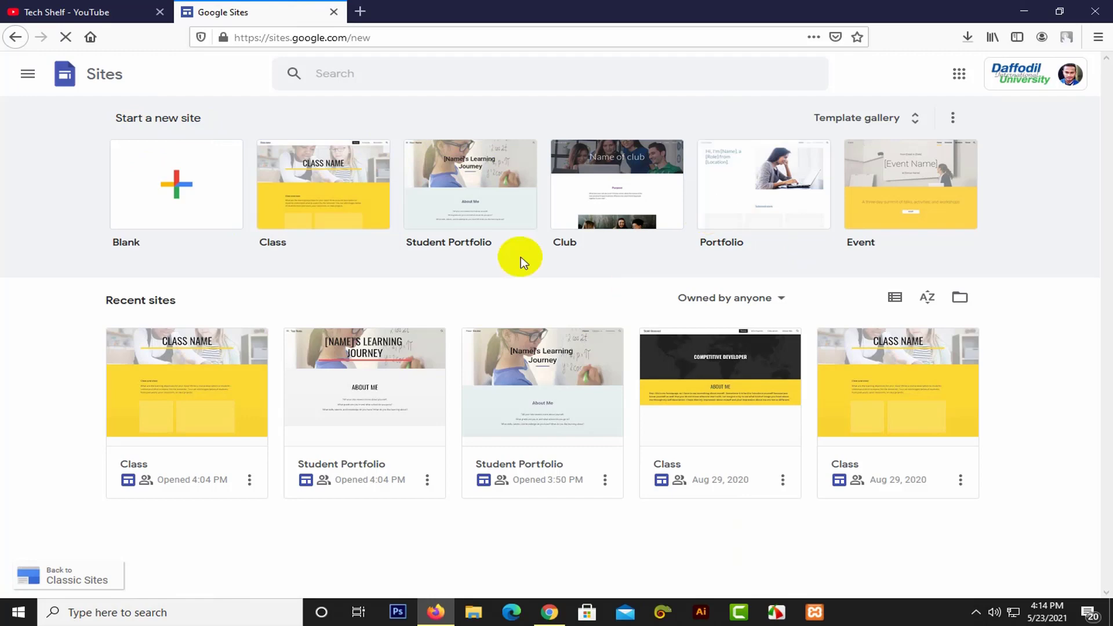
Step: Browse the full template gallery and create a new site from the Student Portfolio template
left_click(882, 118)
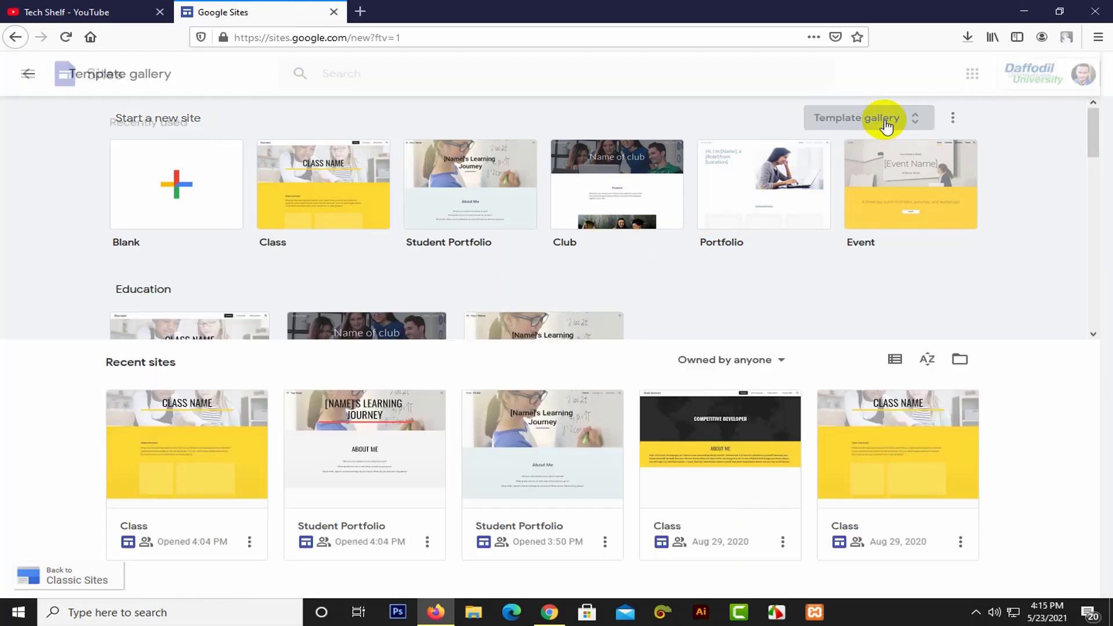
scroll(437, 330, "down", 8)
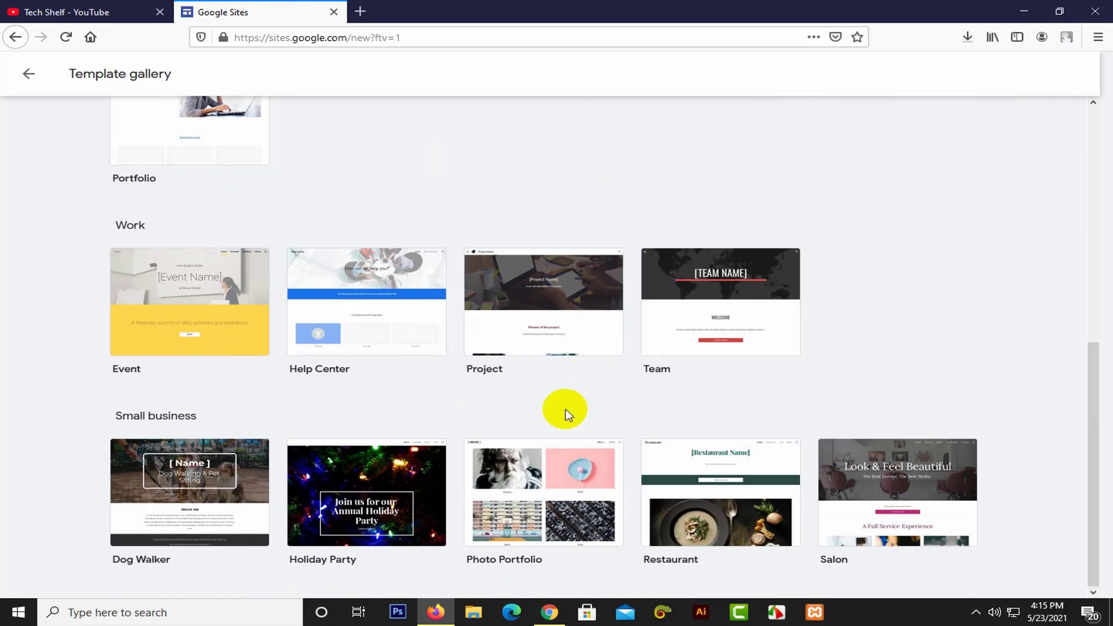
scroll(233, 397, "up", 8)
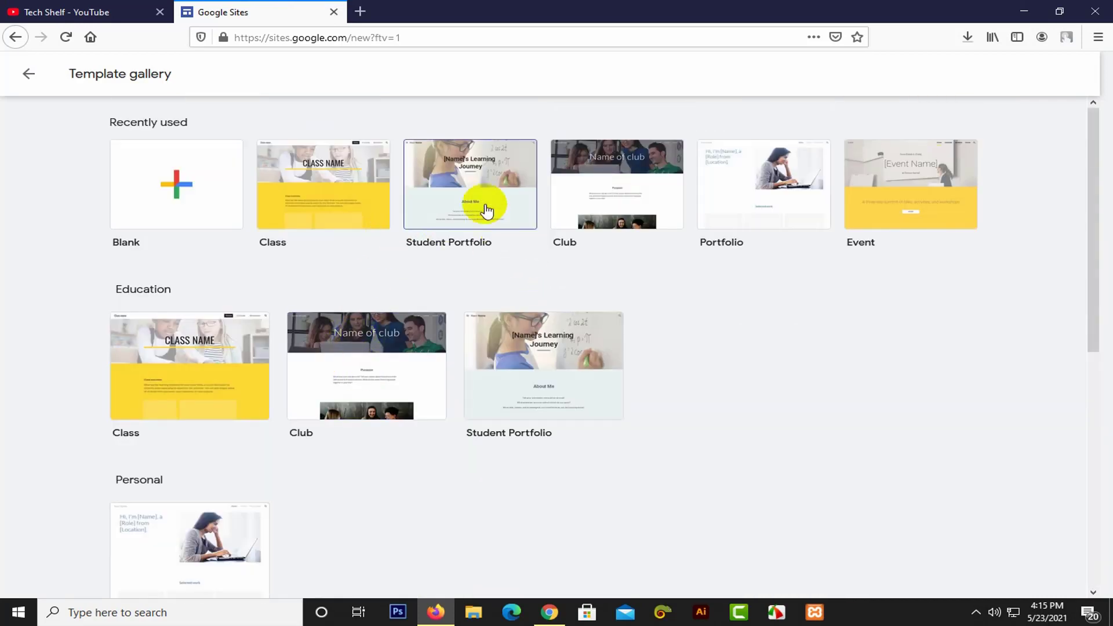
left_click(475, 188)
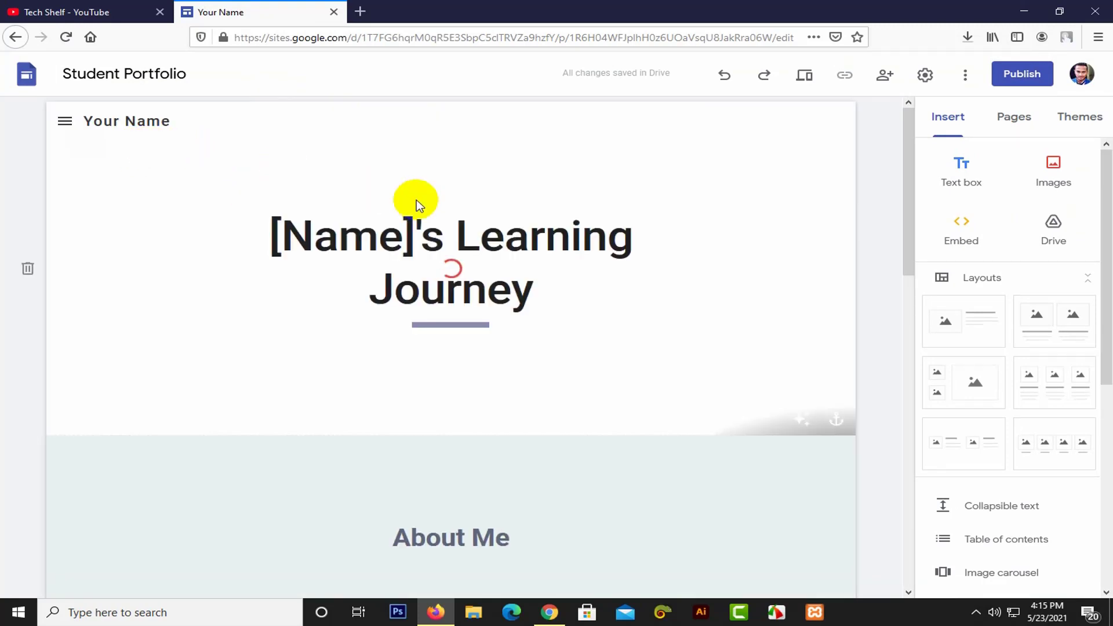
Step: Examine the Student Portfolio page from its header to its footer, including the navigation settings
double_click(419, 215)
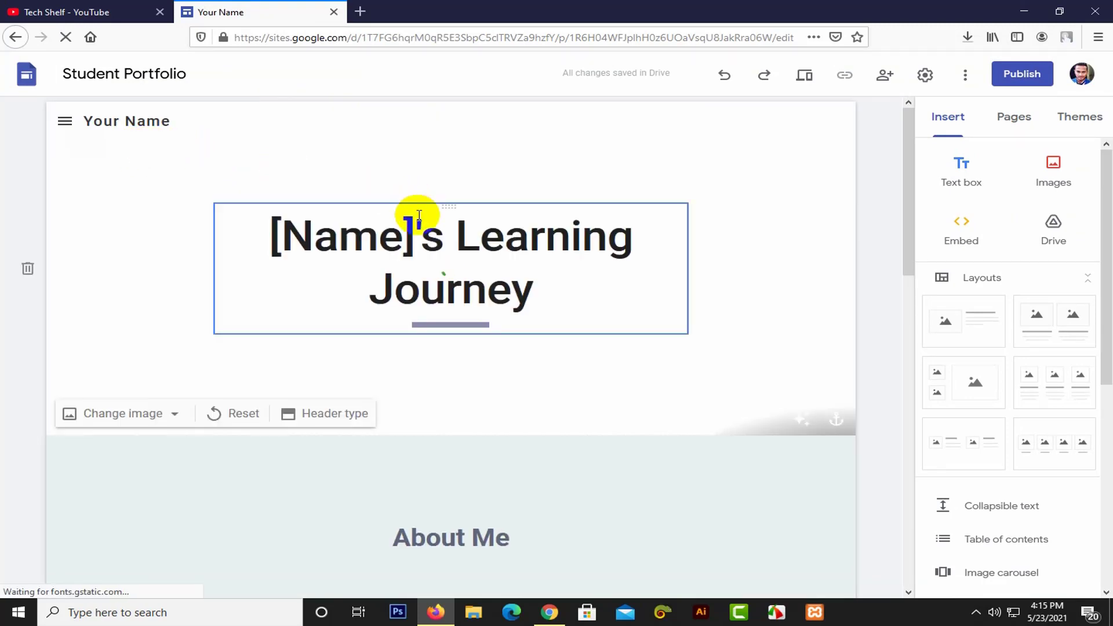
left_click(239, 210)
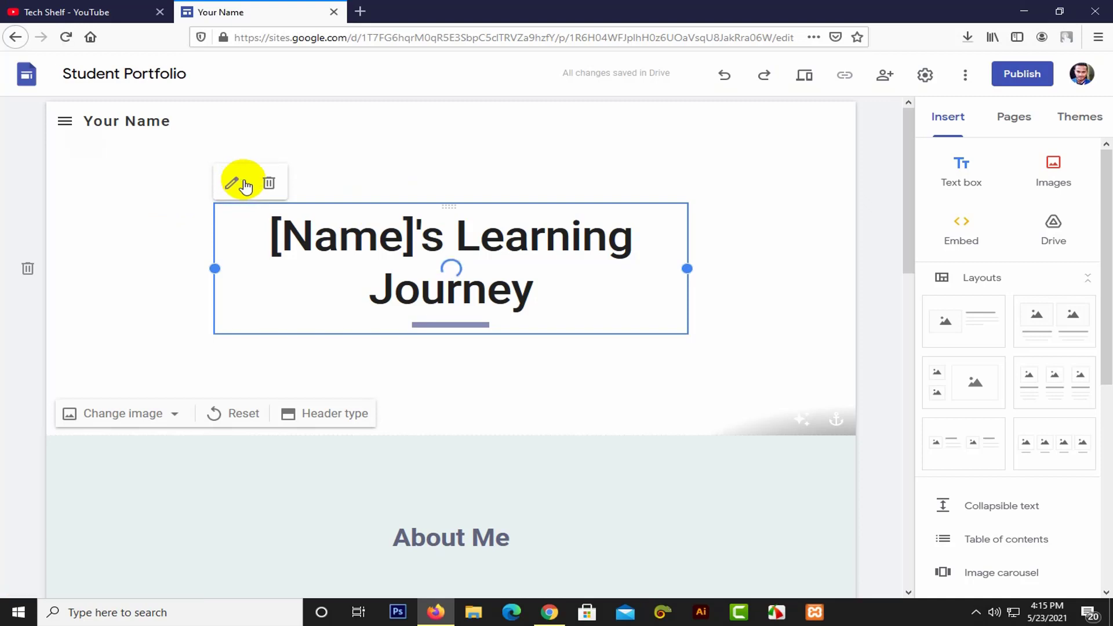
scroll(241, 185, "down", 2)
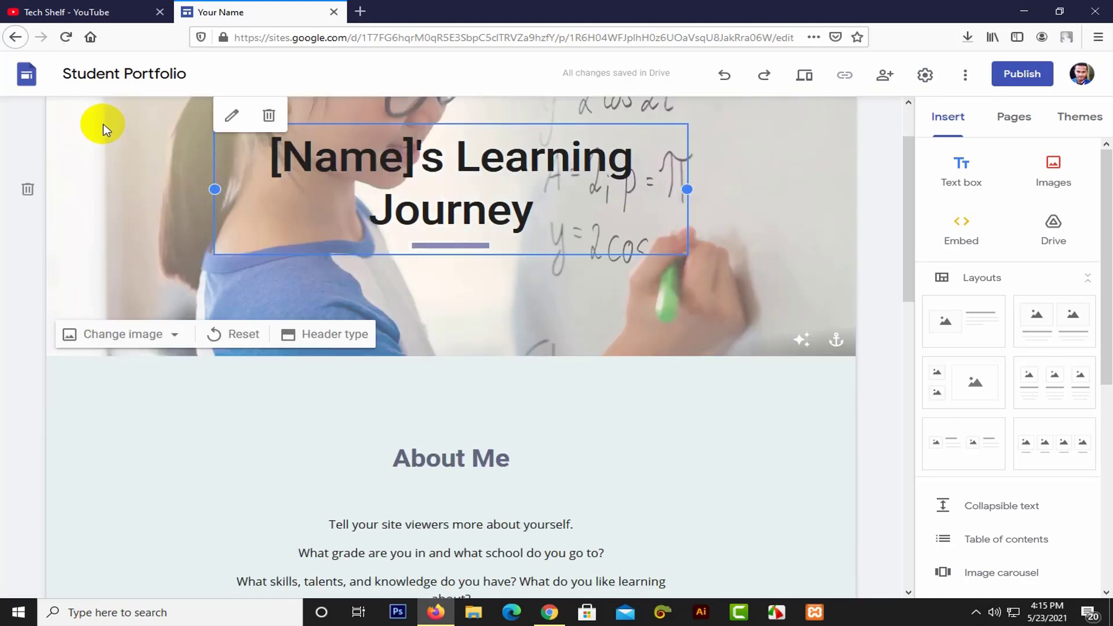
scroll(104, 124, "up", 2)
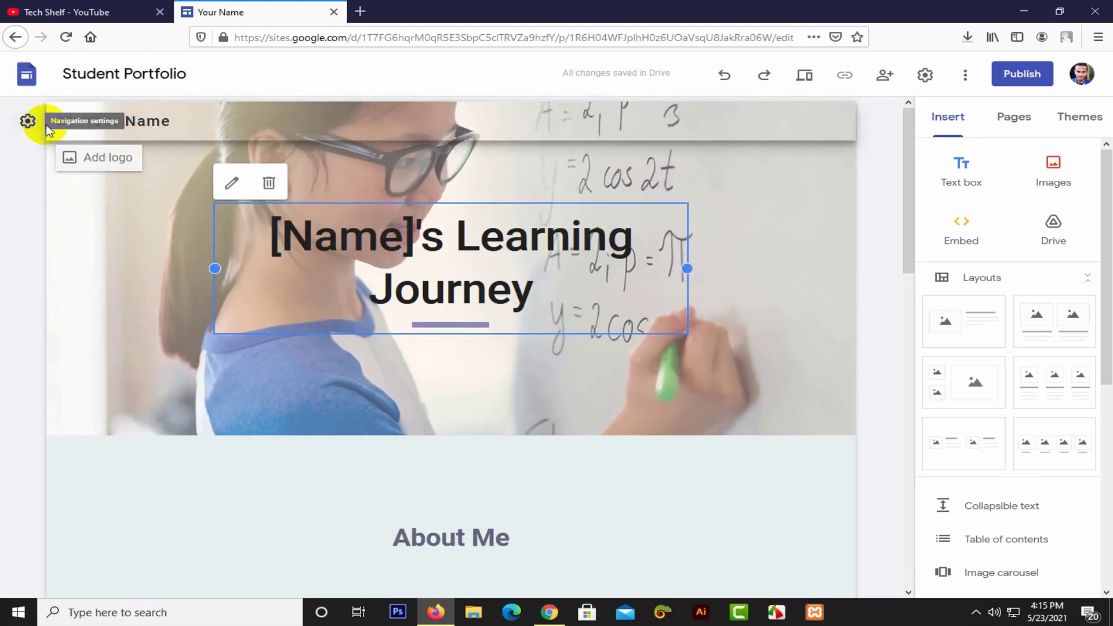
left_click(26, 121)
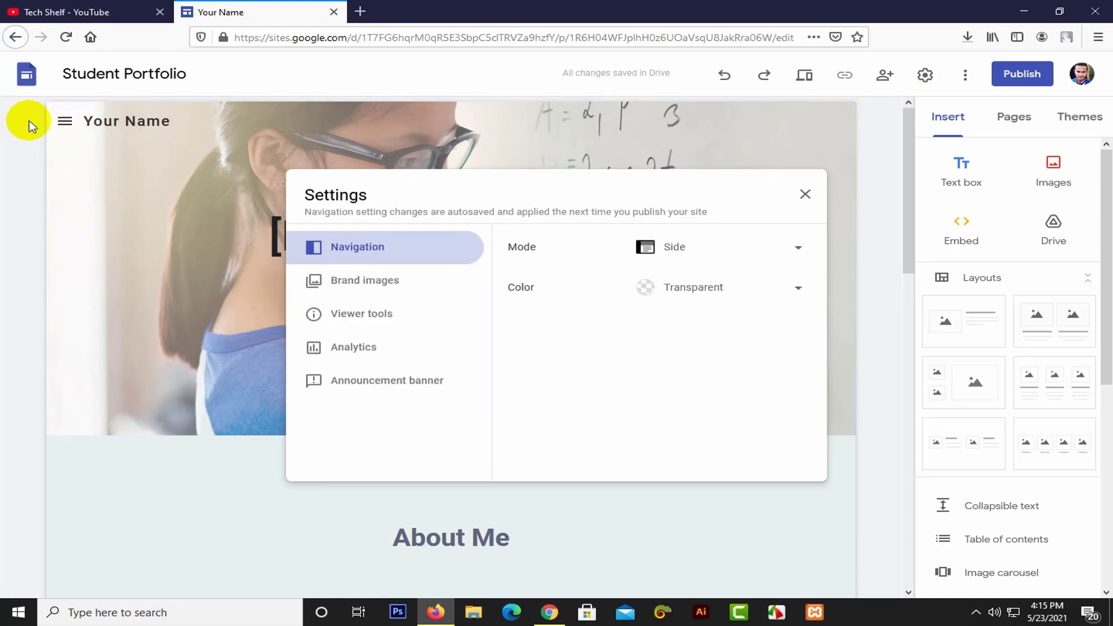
left_click(805, 193)
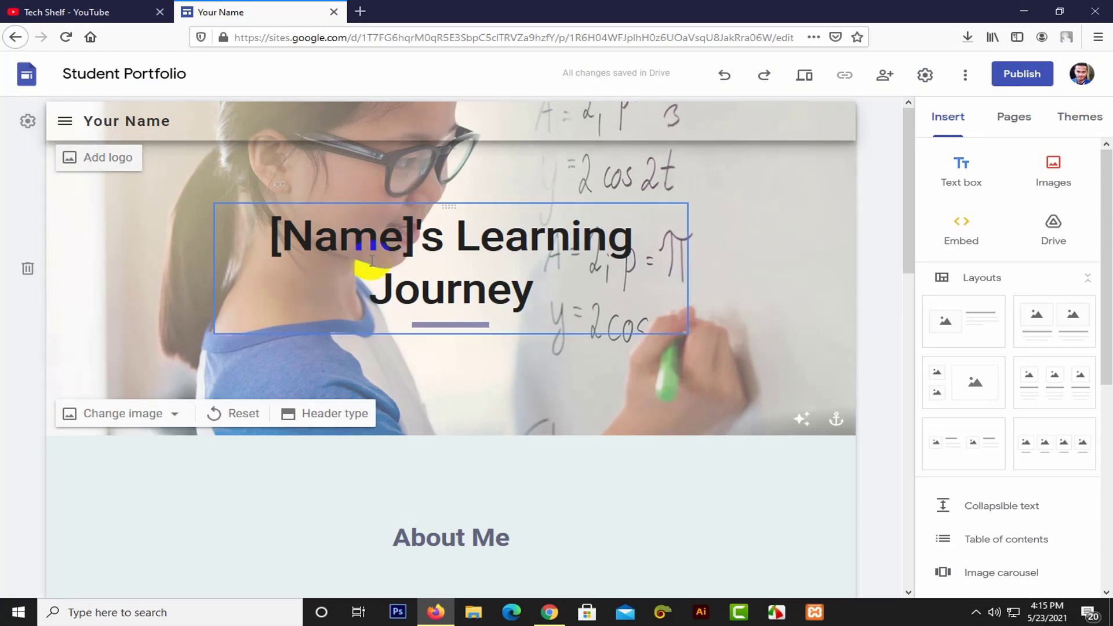
scroll(416, 237, "down", 5)
scroll(416, 237, "down", 9)
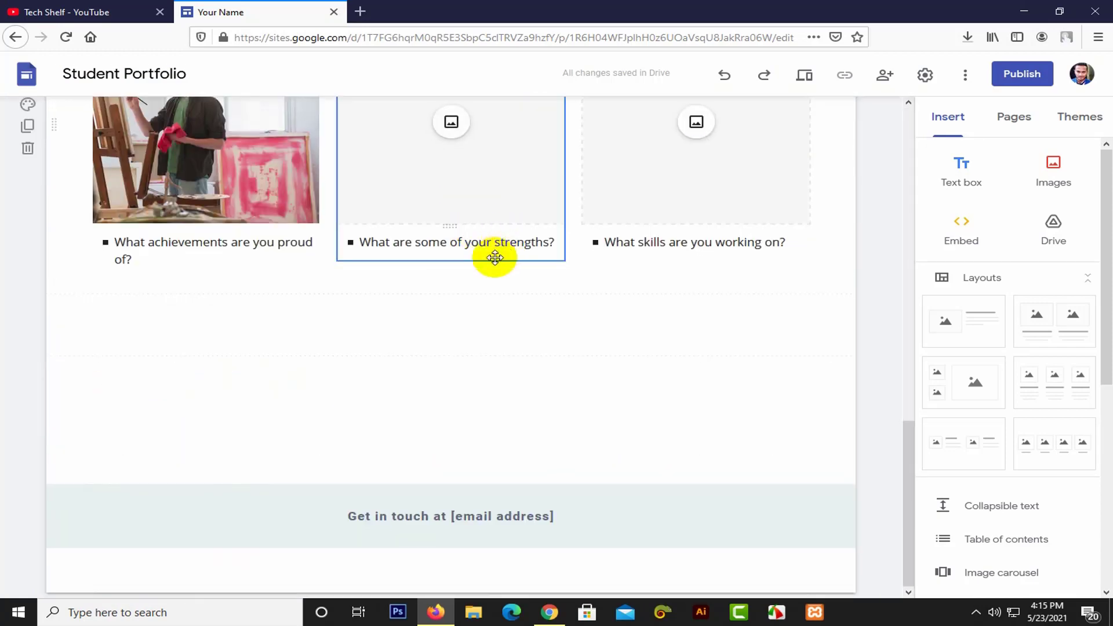
scroll(489, 256, "up", 10)
scroll(396, 296, "up", 5)
mouse_move(271, 234)
left_mouse_down()
mouse_move(298, 239)
mouse_move(286, 232)
left_mouse_up()
left_click(191, 191)
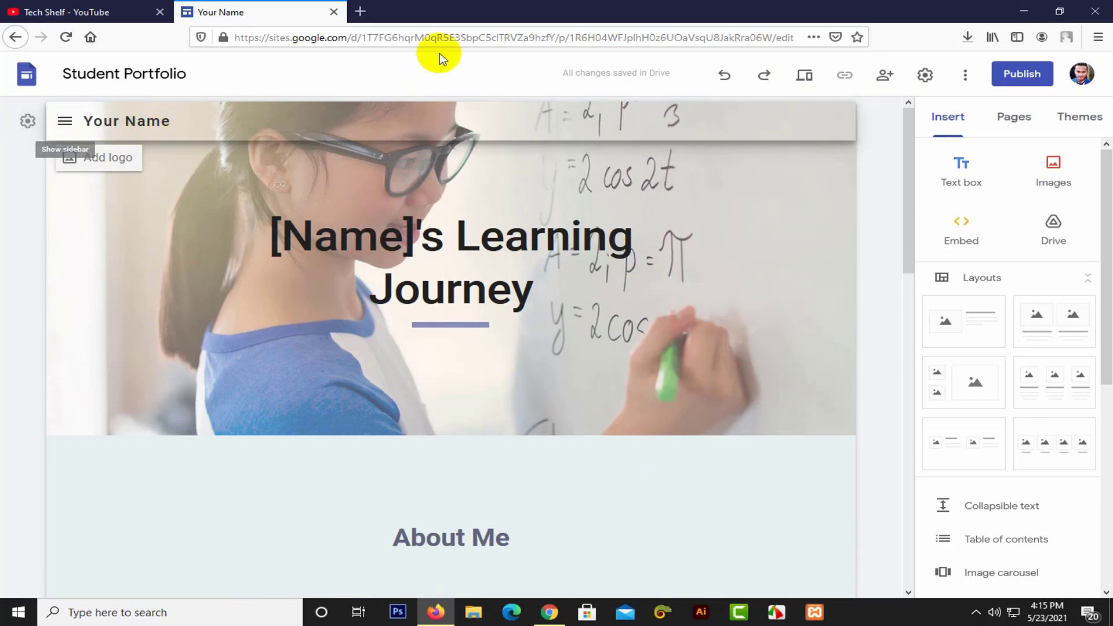
Step: Highlight the full web address of the site being edited and the site's document name
left_click(448, 38)
left_click(521, 37)
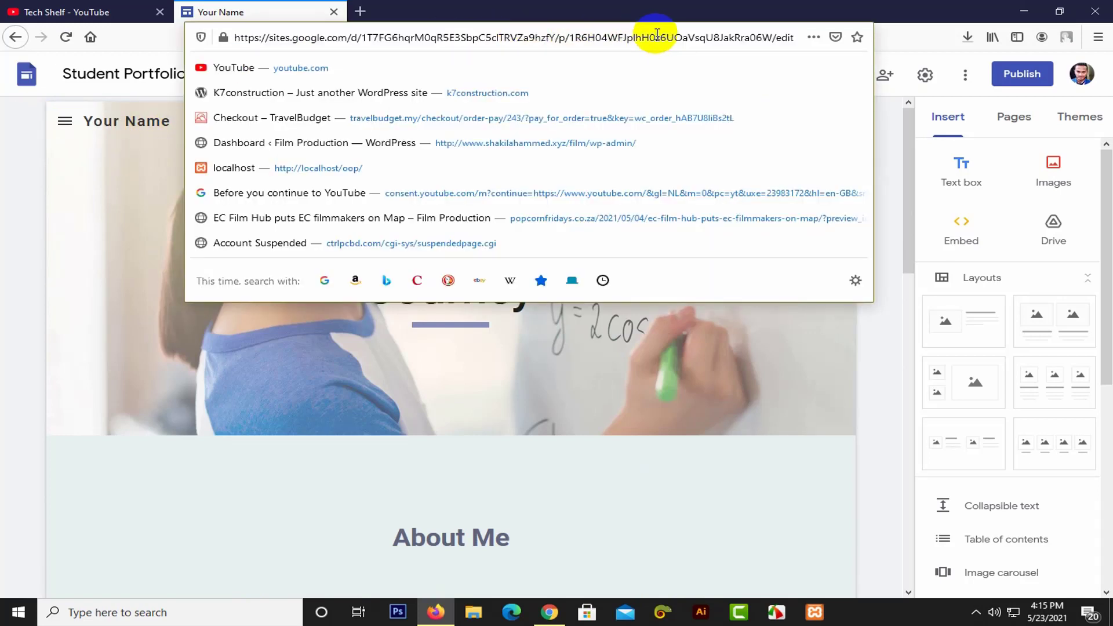
triple_click(659, 34)
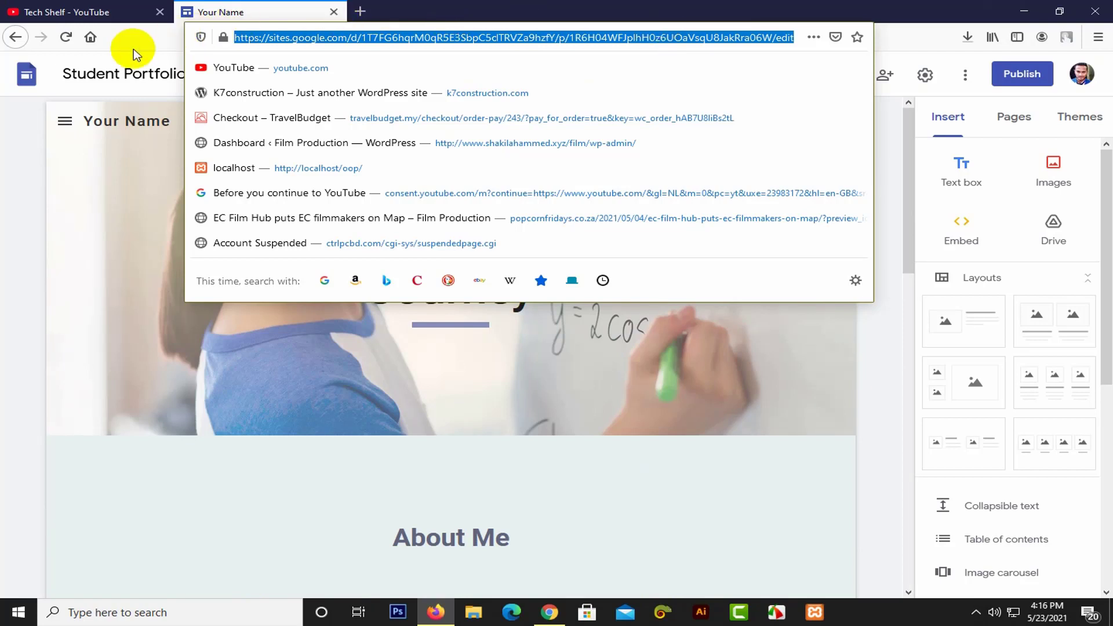
key("ctrl+c")
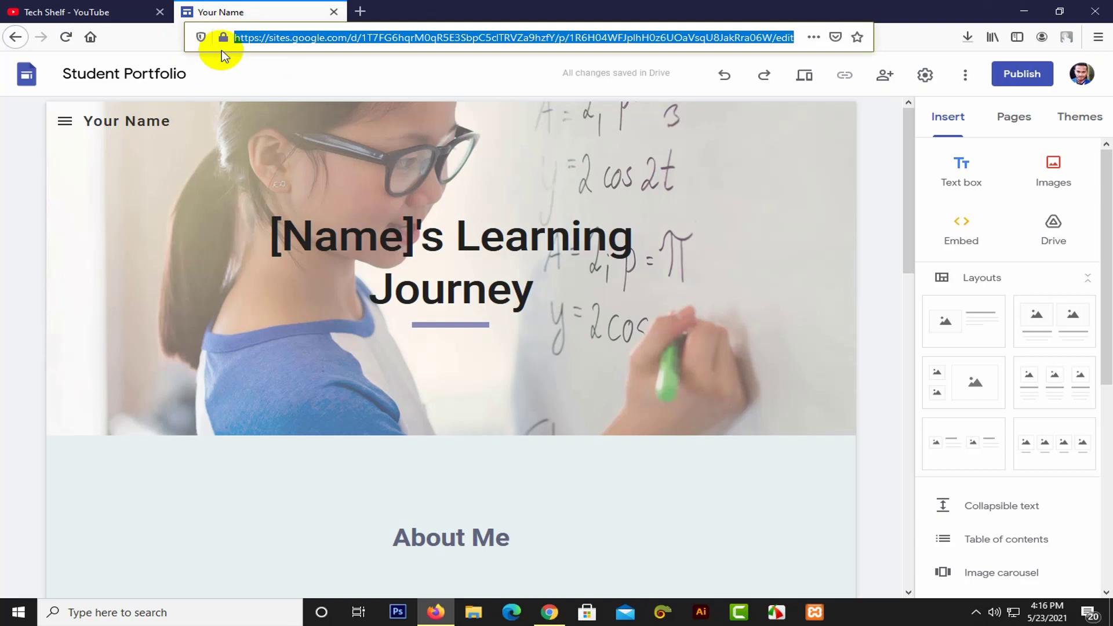
left_click(110, 71)
left_click_drag(194, 76, 51, 73)
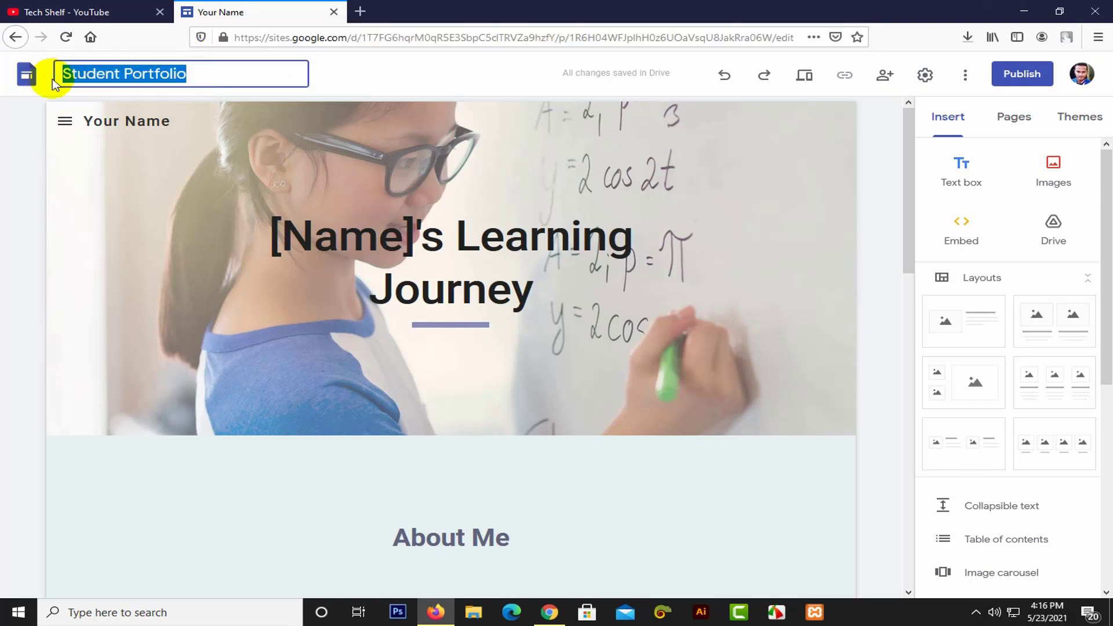
Step: Replace the placeholder site name in the page header with the owner's full name
left_click(119, 122)
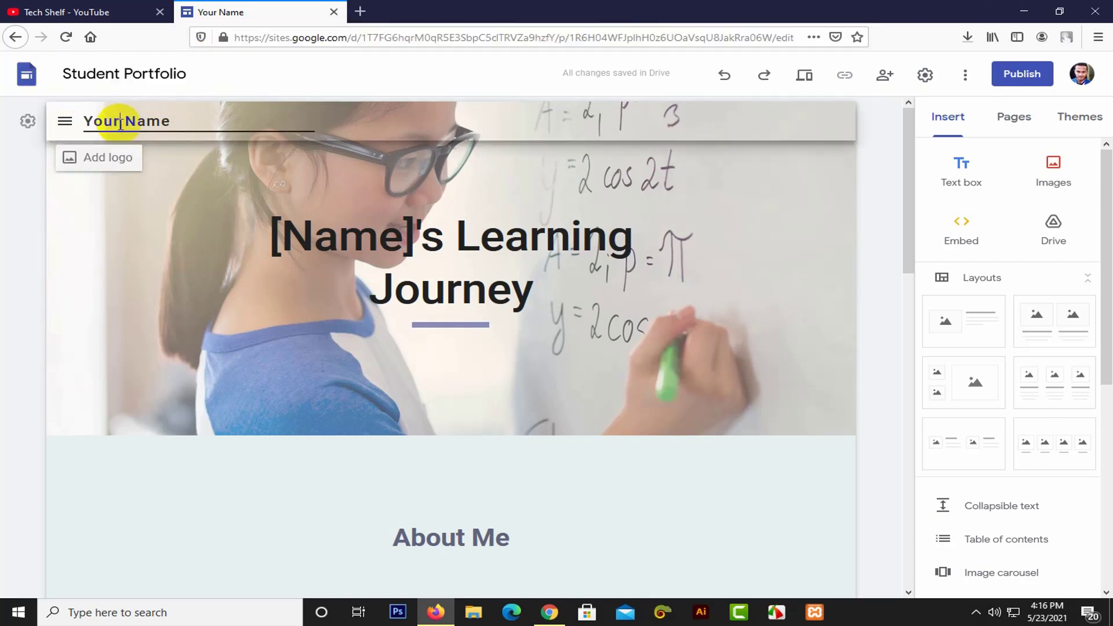
triple_click(144, 123)
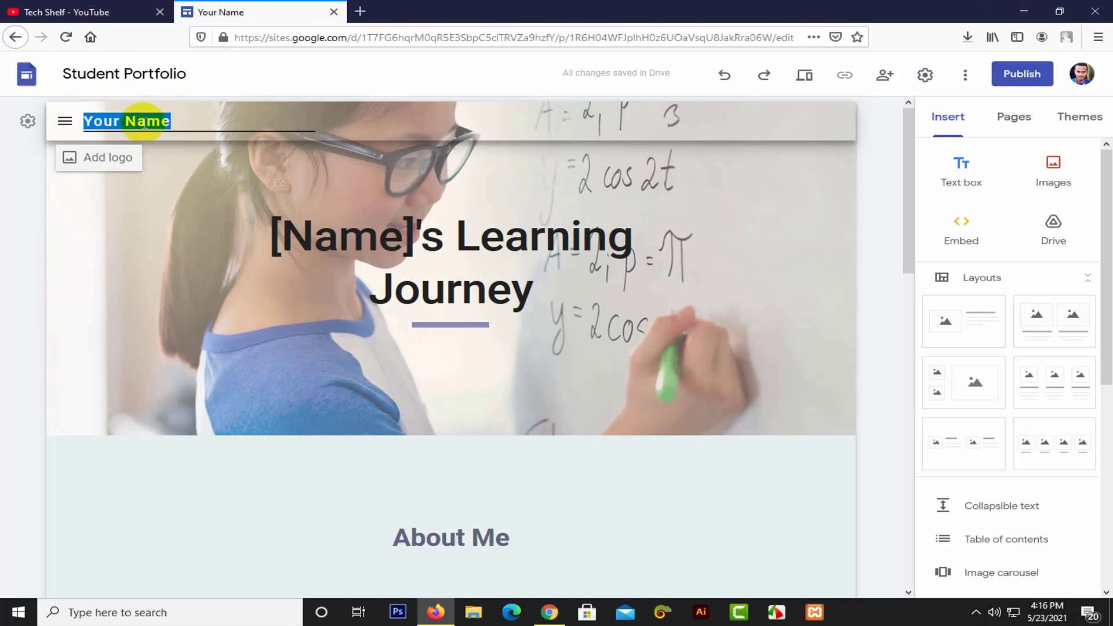
key("BackSpace")
type("Sha")
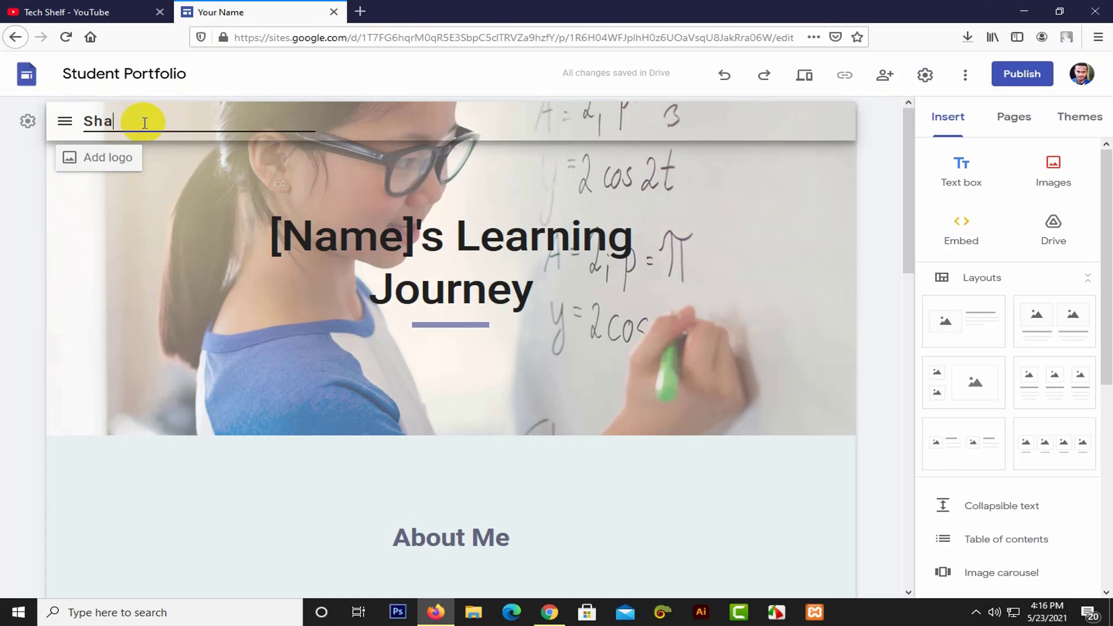
type("kil Ahammed")
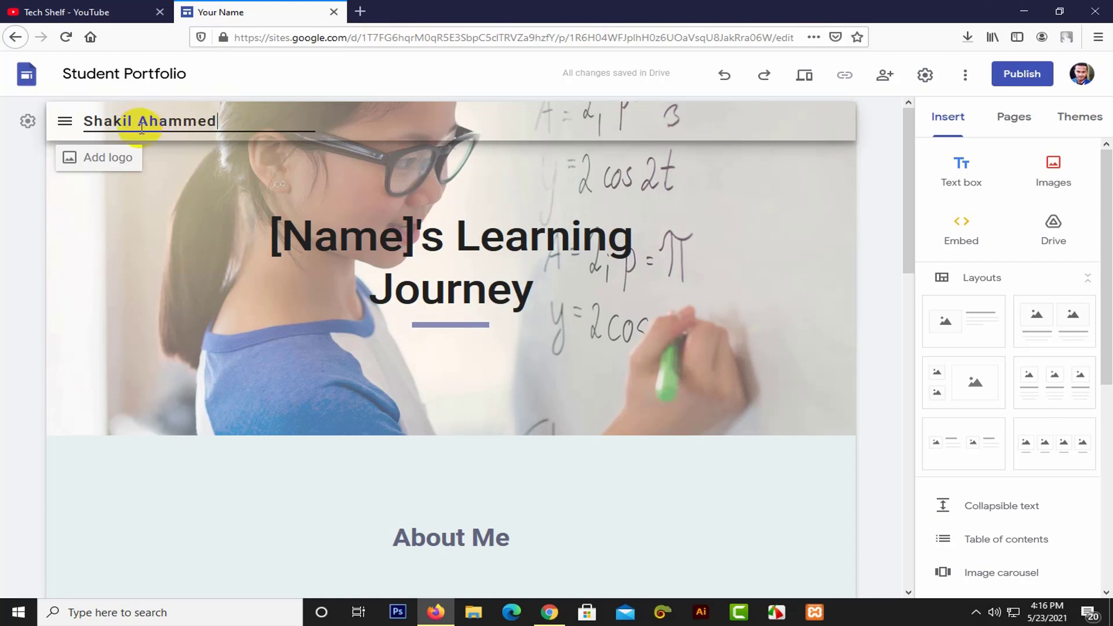
left_click(148, 177)
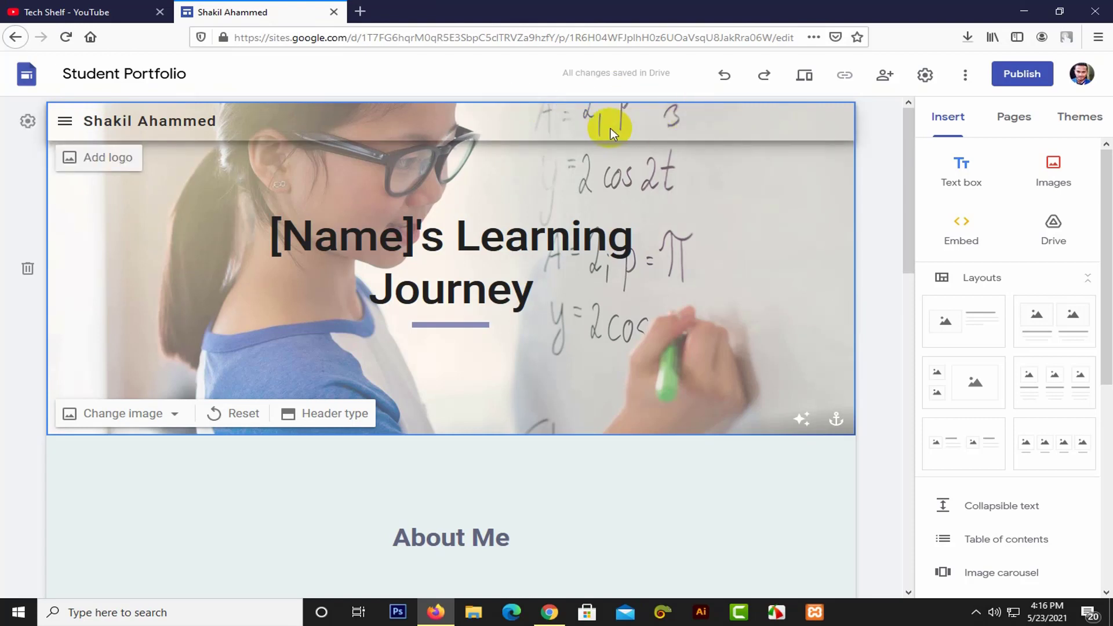
Step: Set the site's navigation mode to Top and its navigation color to Black, trying White first
left_click(28, 121)
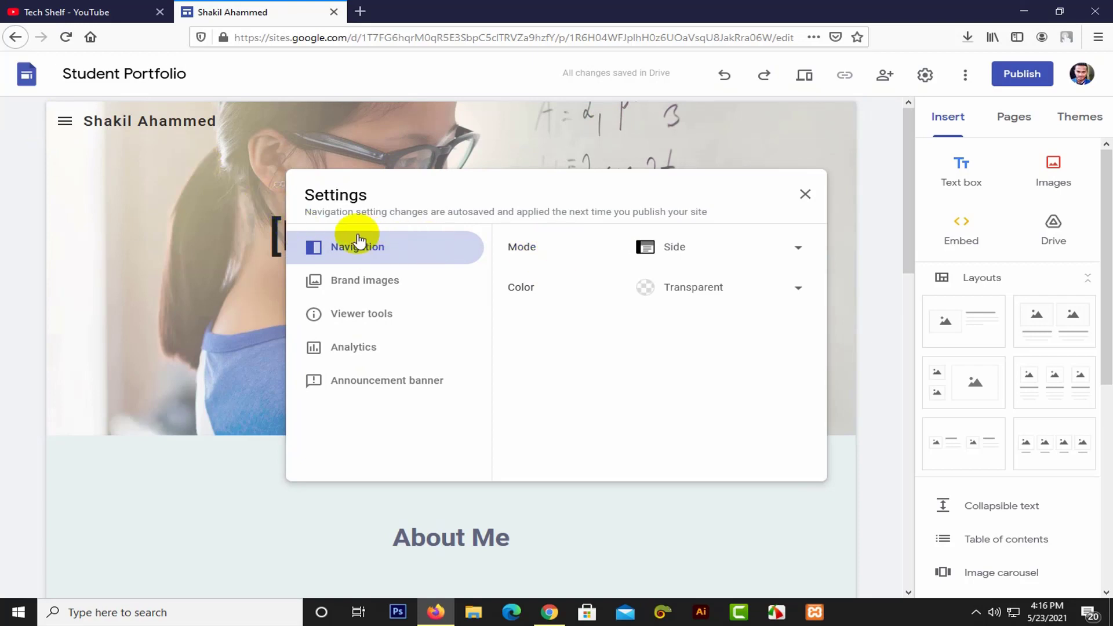
left_click(687, 249)
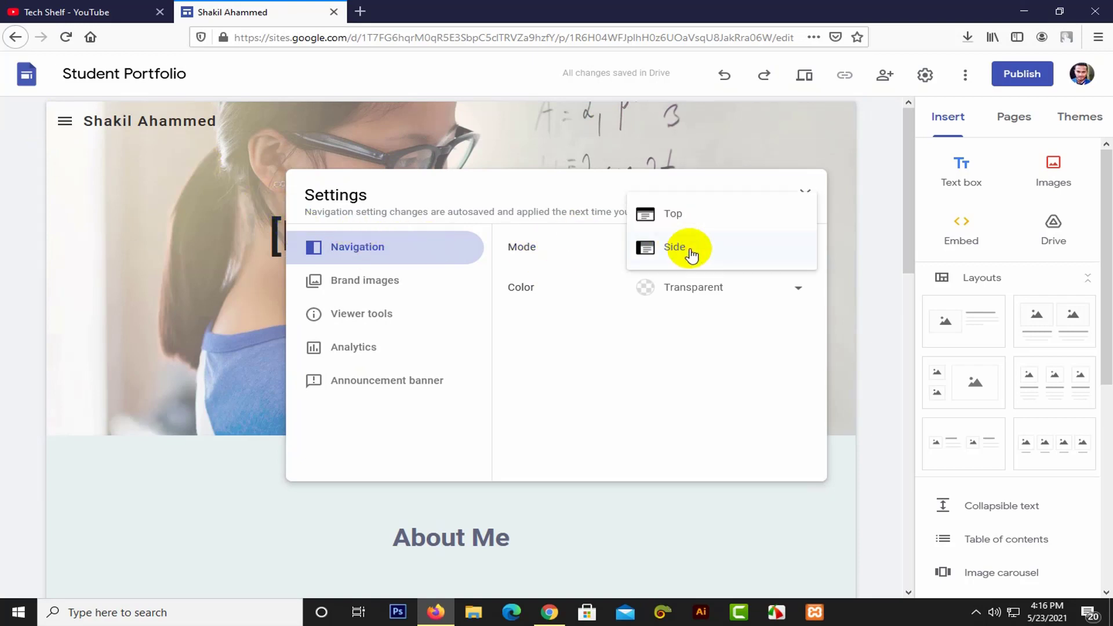
left_click(672, 223)
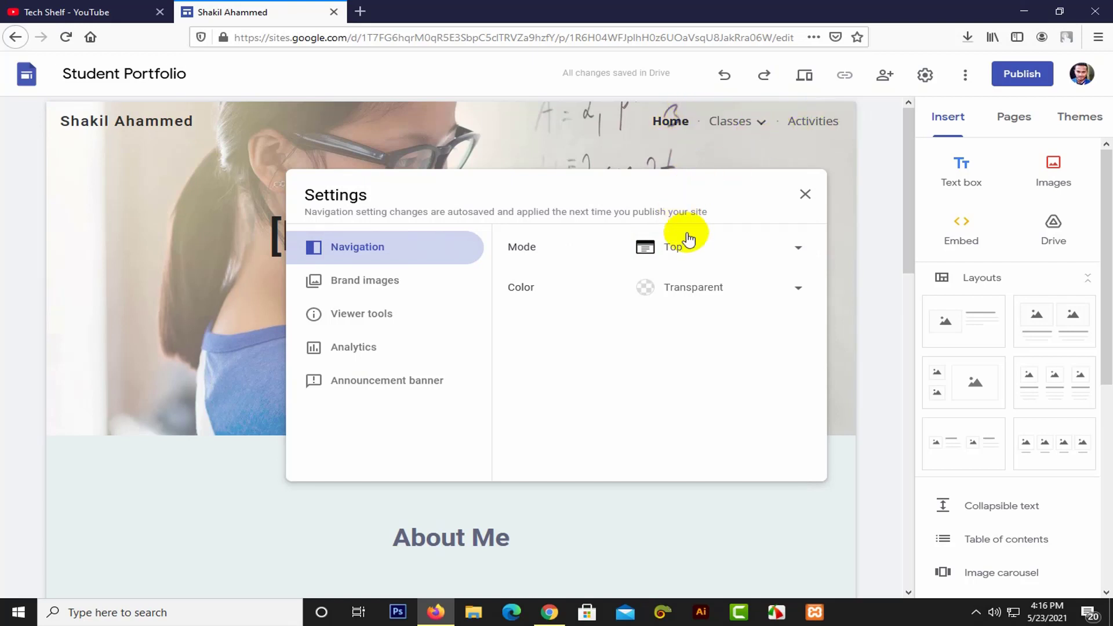
left_click(695, 293)
left_click(690, 319)
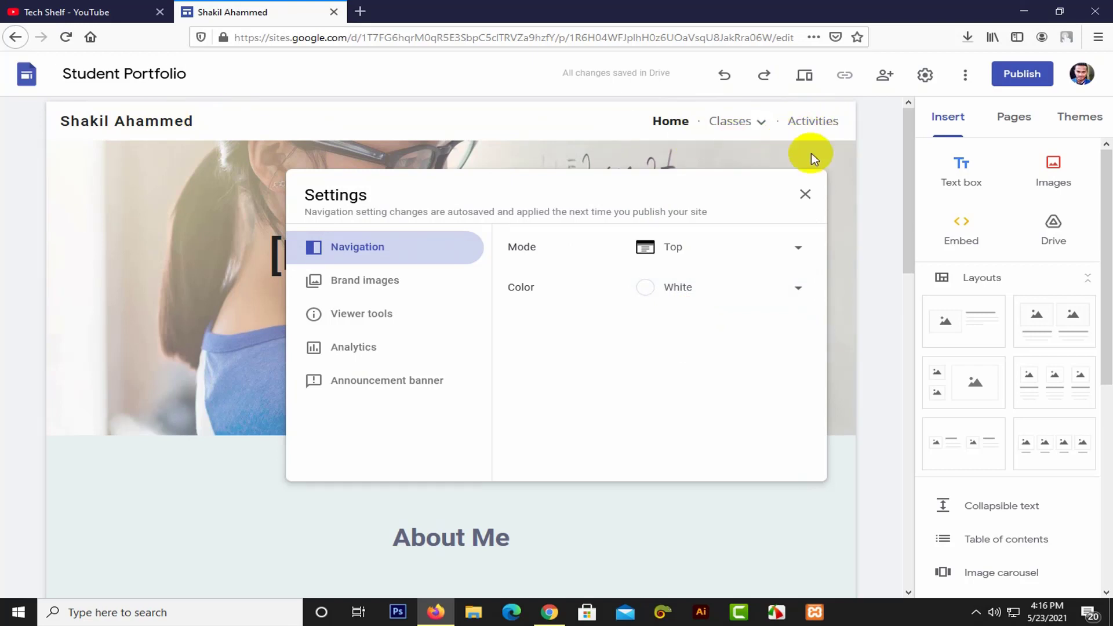
left_click(712, 285)
left_click(701, 322)
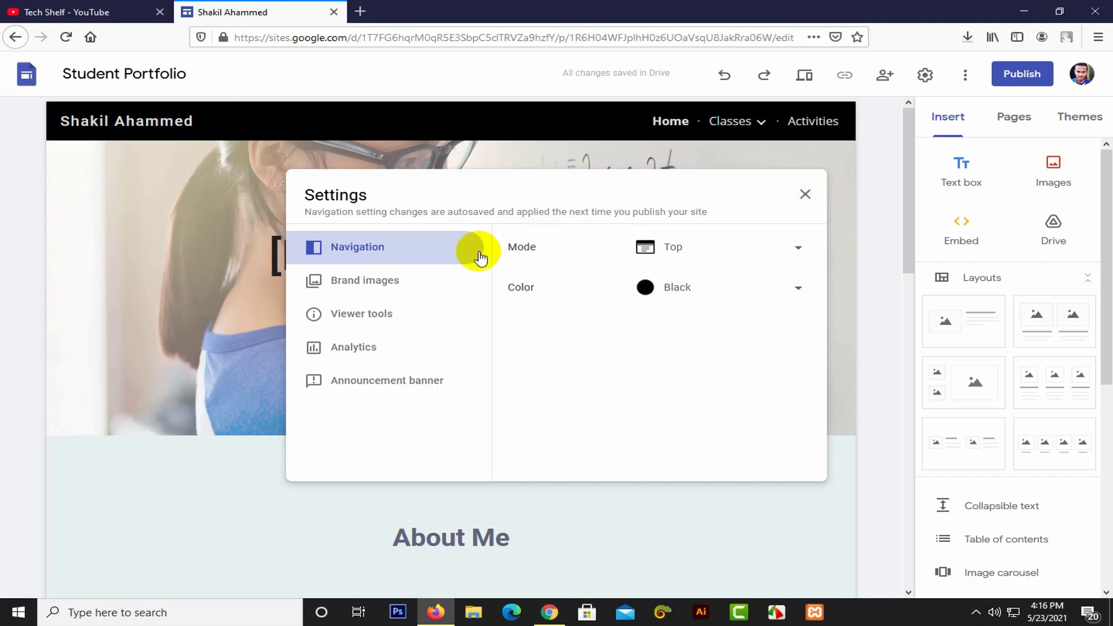
Step: Try redeem80.jpg from the Downloads folder as the site's logo in the brand images settings, and remove it again
left_click(375, 286)
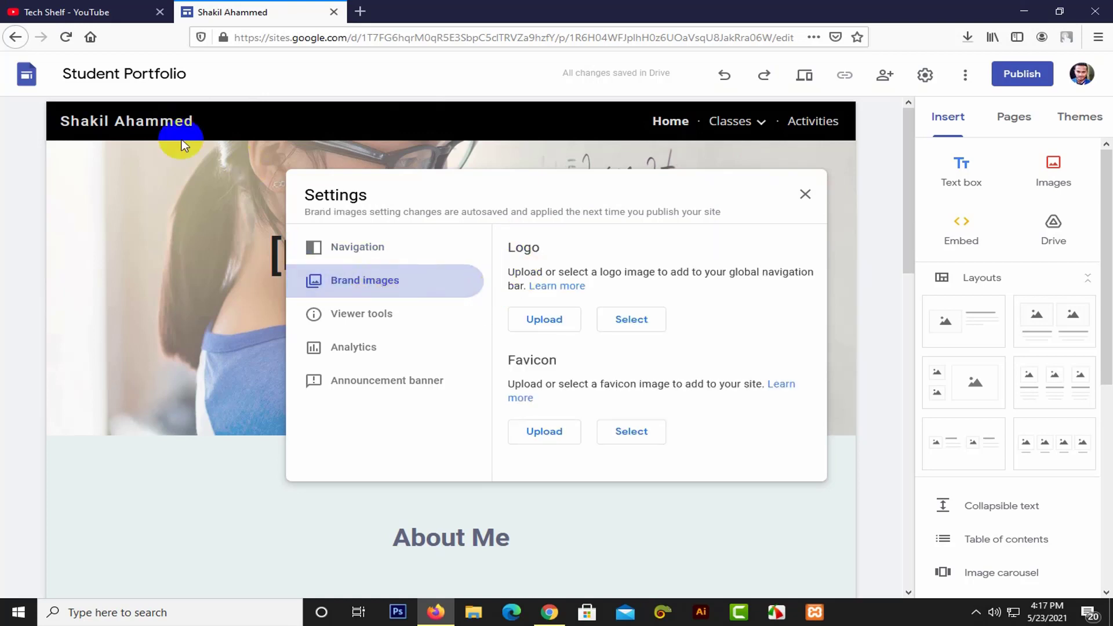
left_click(536, 318)
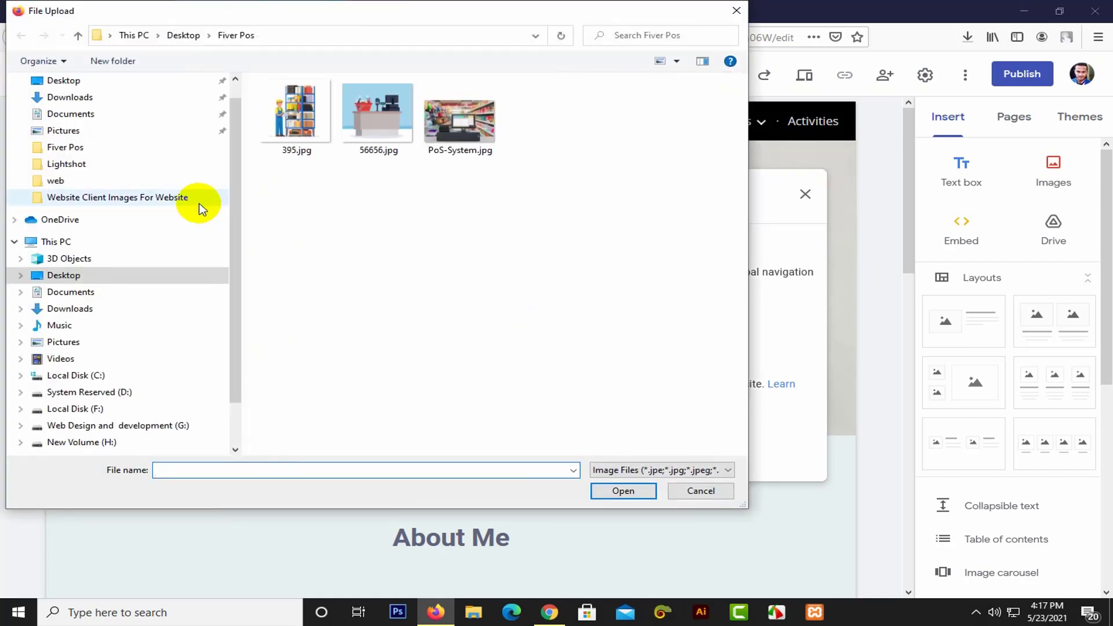
left_click(90, 308)
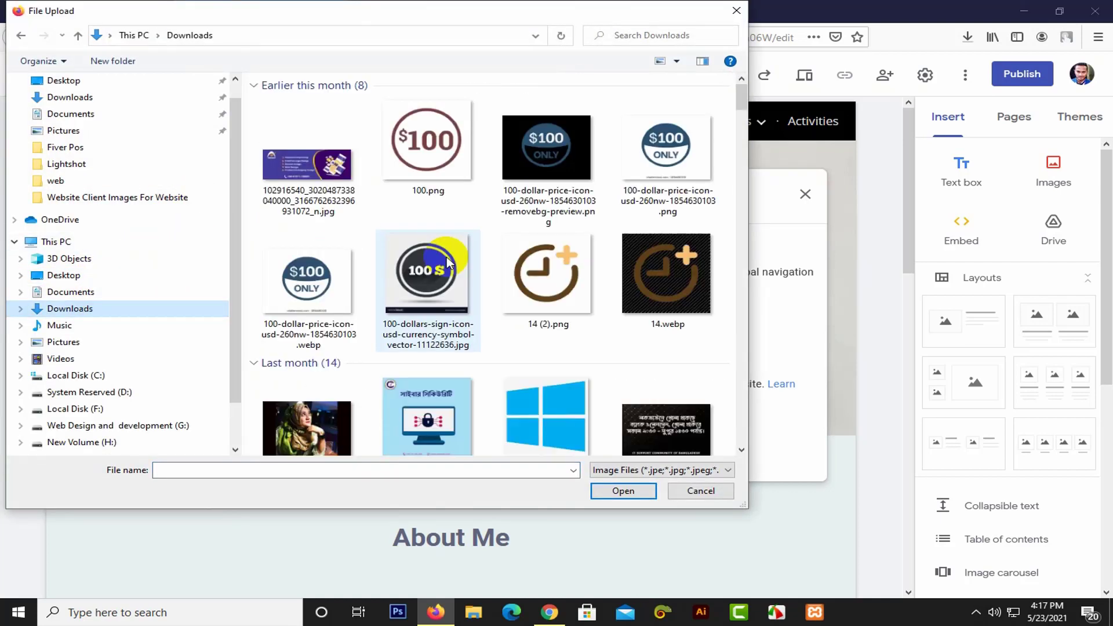
left_click(433, 149)
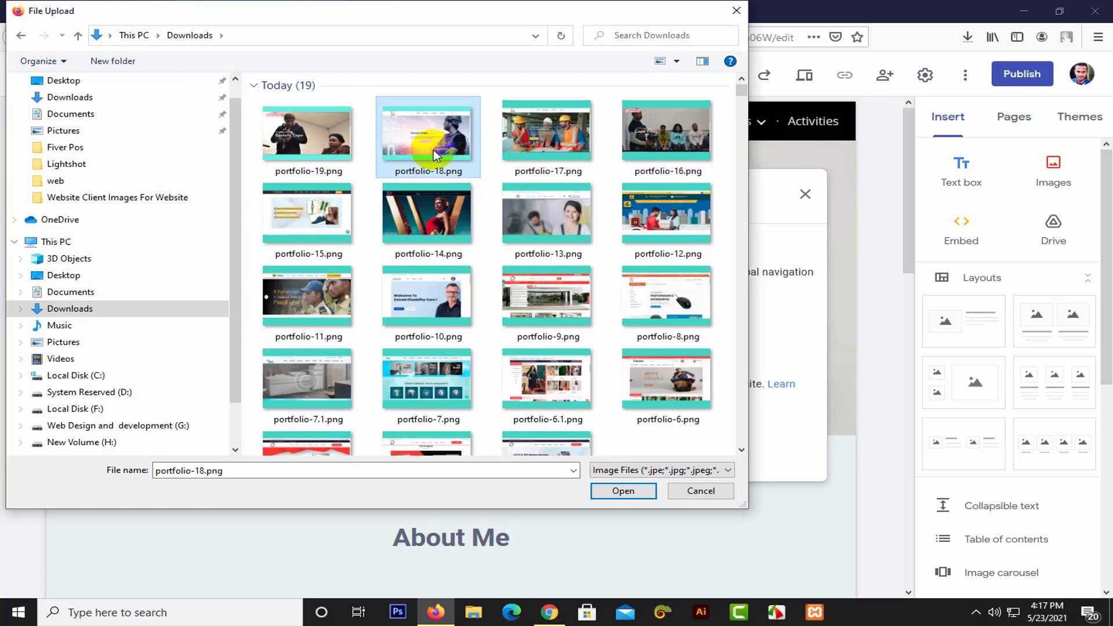
scroll(446, 307, "down", 5)
scroll(447, 307, "down", 8)
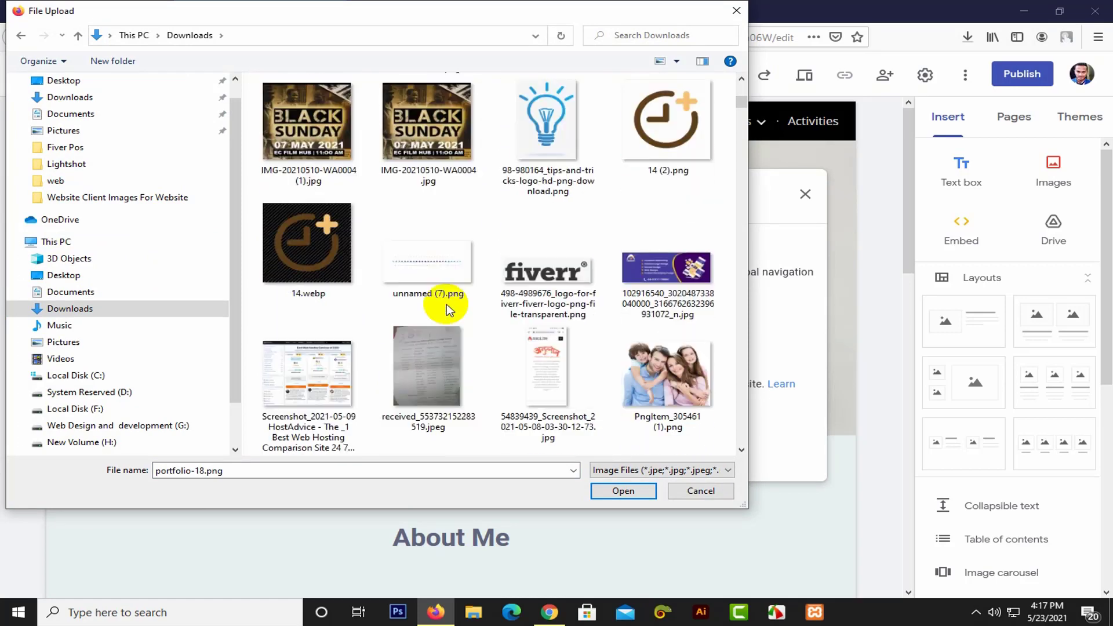
left_click(684, 122)
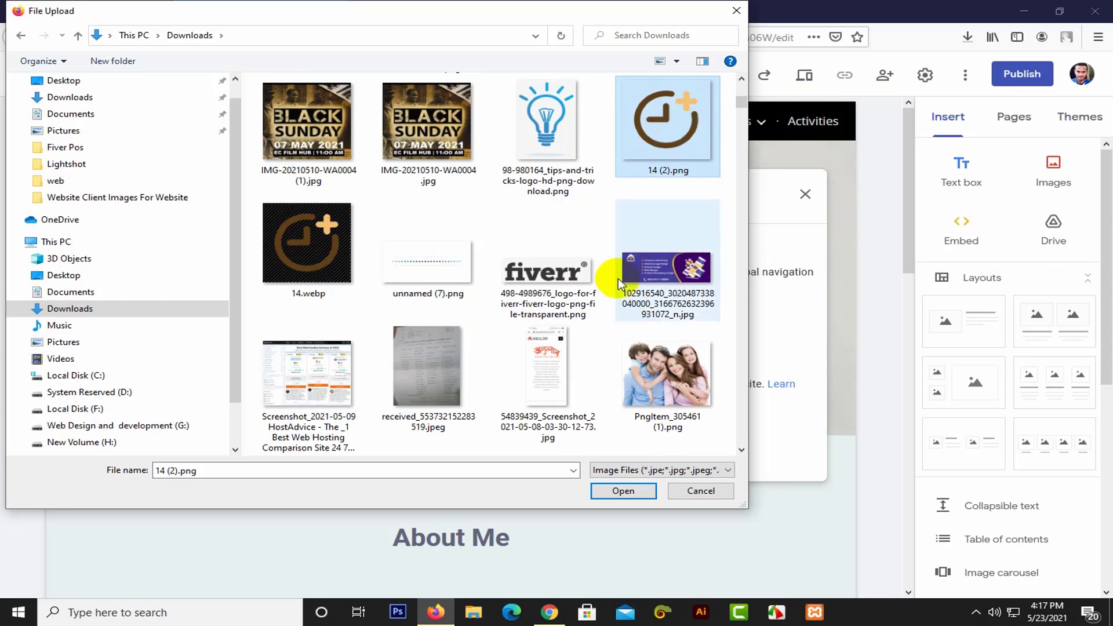
scroll(534, 208, "down", 10)
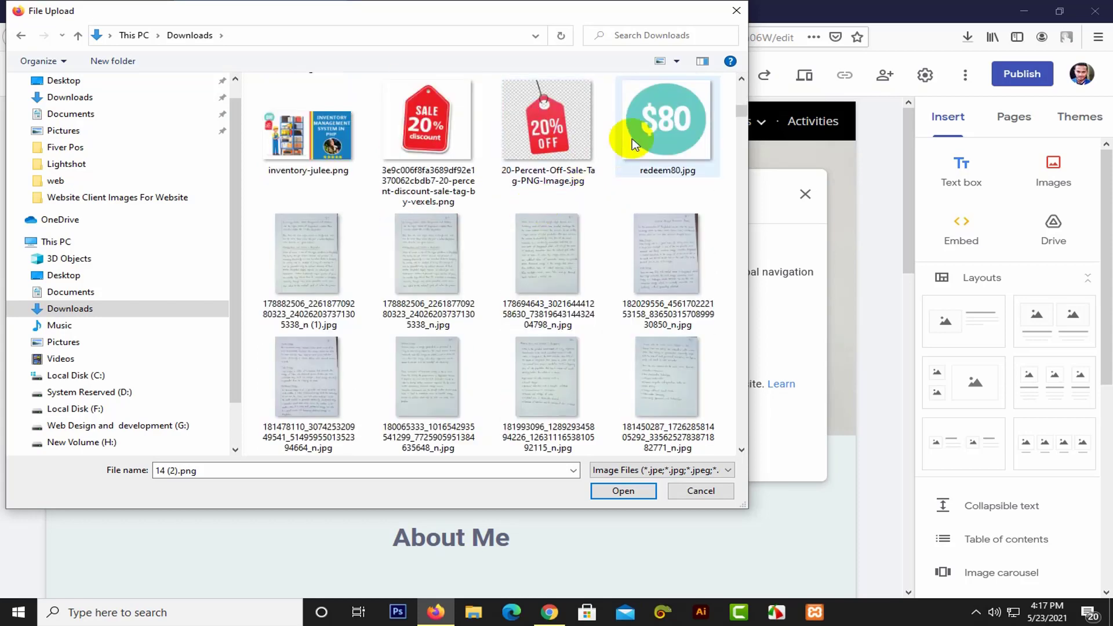
left_click(646, 129)
double_click(646, 126)
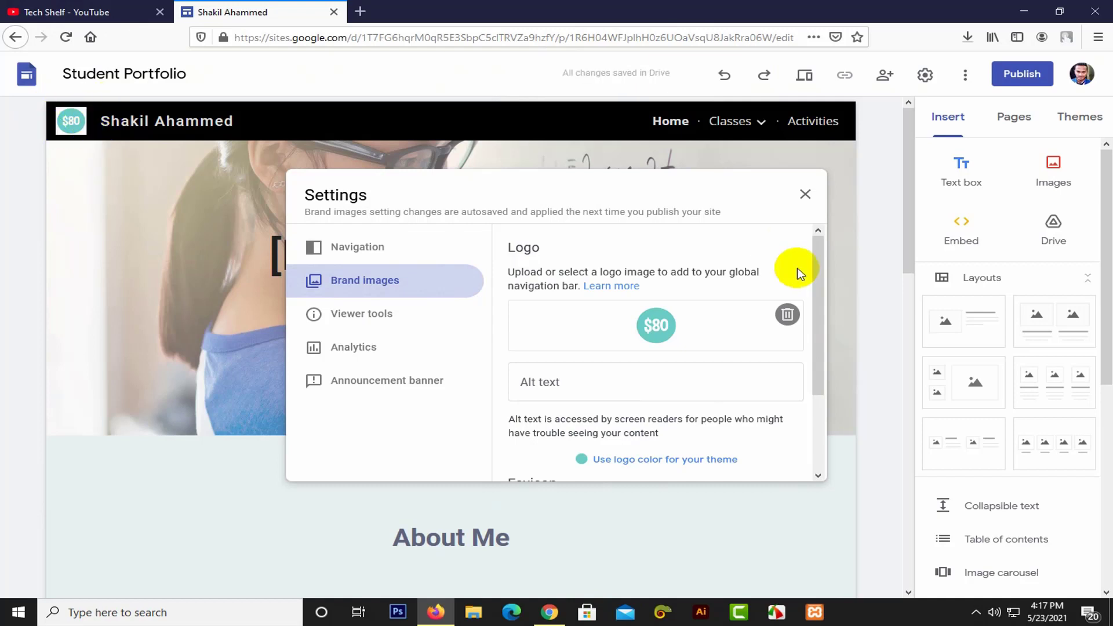
left_click(787, 314)
Step: Switch to the YouTube page and open the Tech Shelf channel's logo image by itself
key("ctrl+Tab")
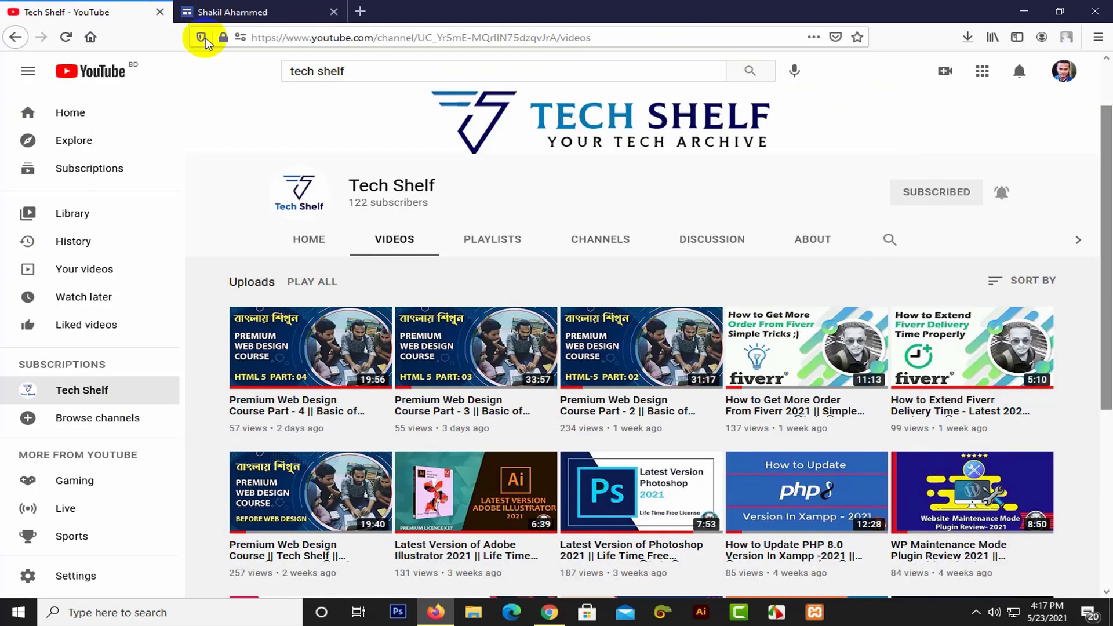
right_click(298, 192)
left_click(348, 221)
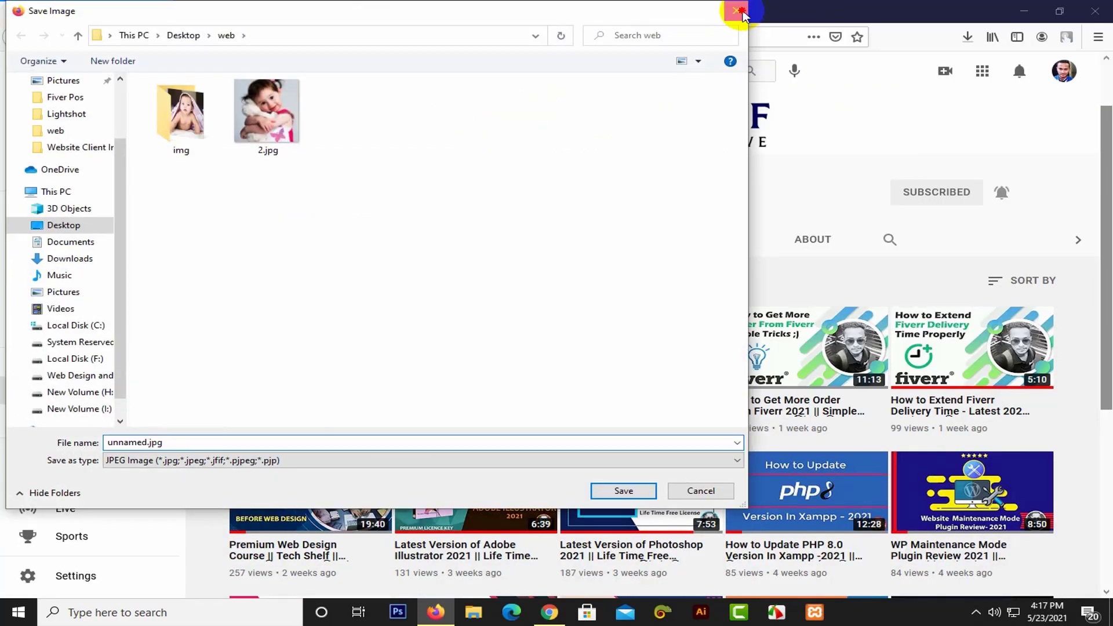
left_click(738, 11)
right_click(312, 187)
left_click(325, 193)
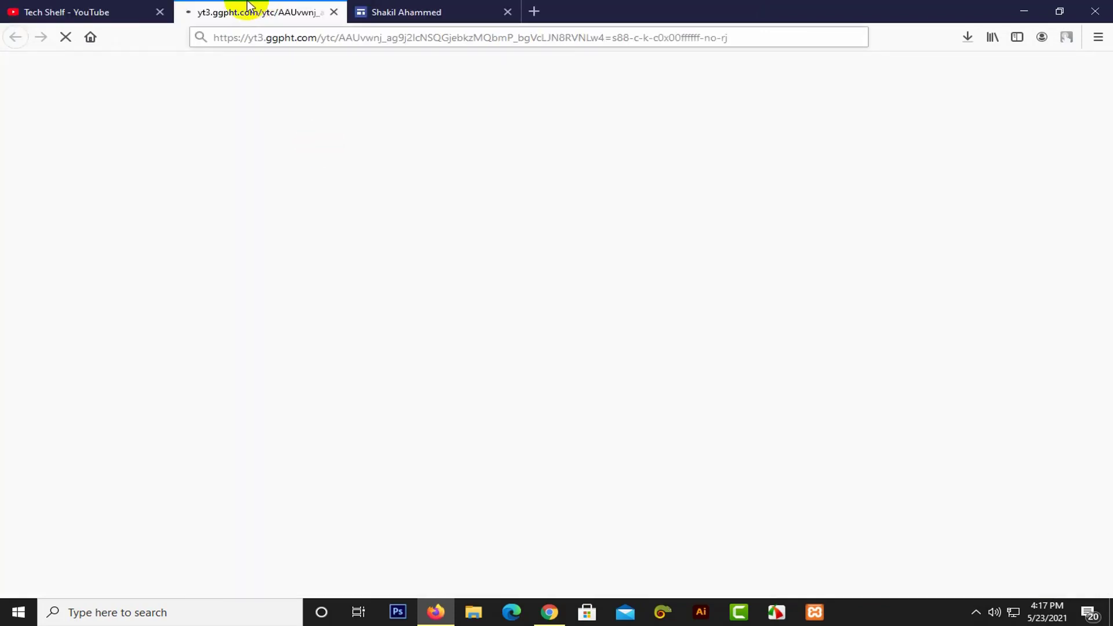
Step: Save the channel logo image as unnamed.jpg in the Downloads folder, replacing the existing file
right_click(544, 316)
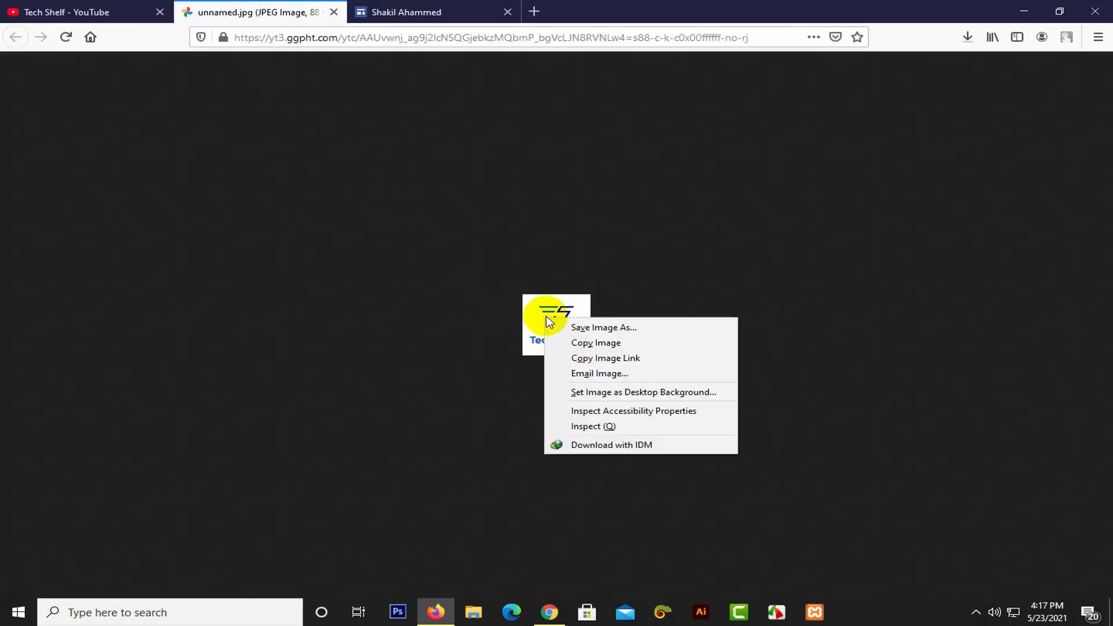
left_click(622, 328)
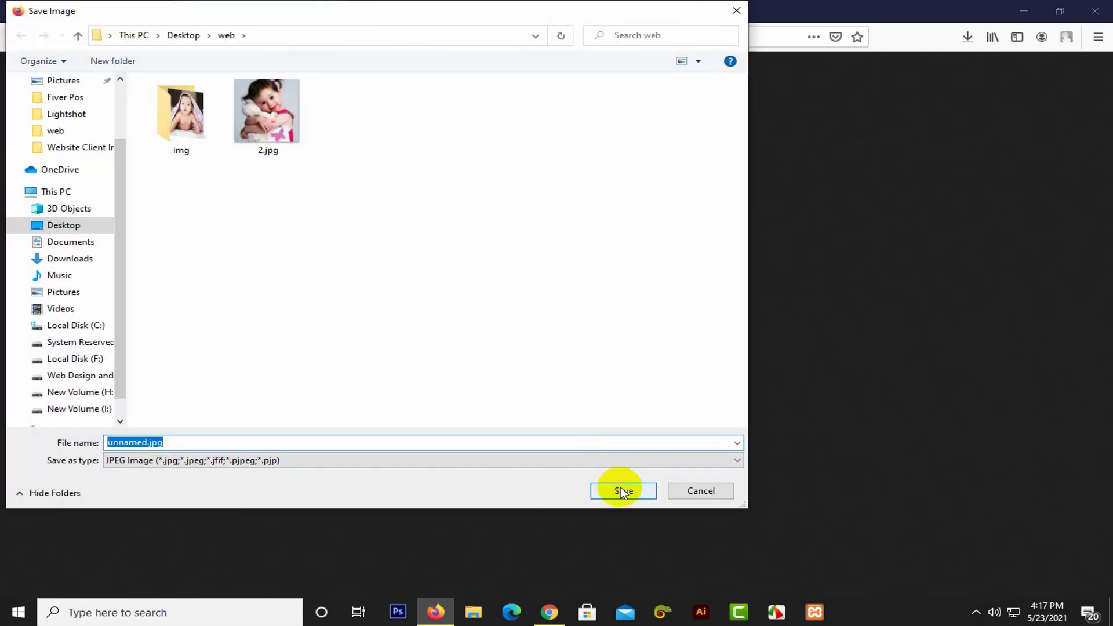
left_click(87, 259)
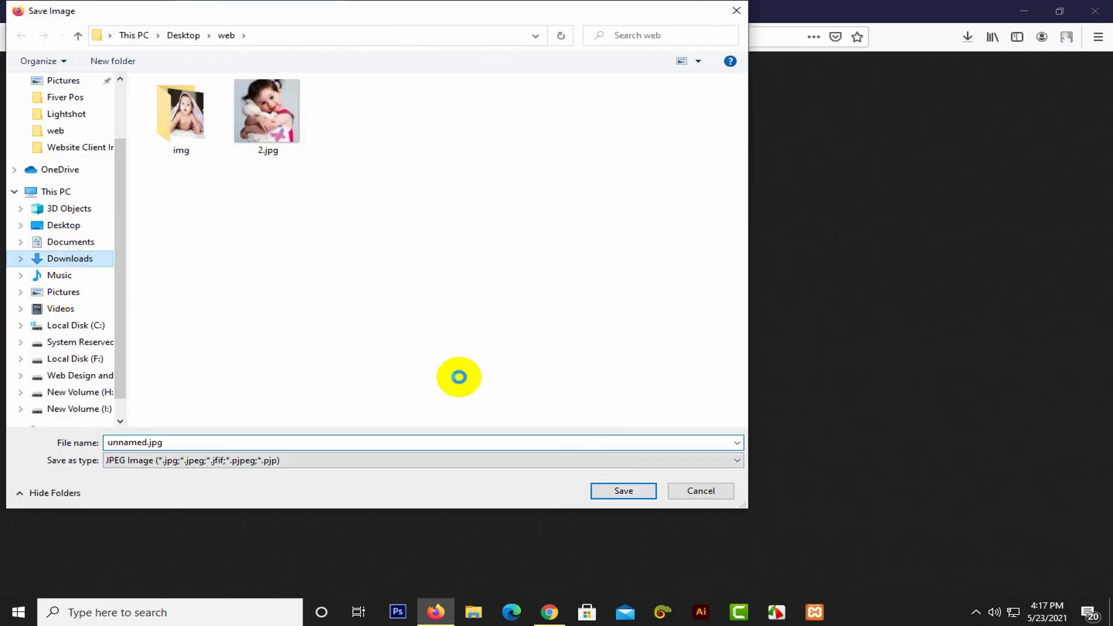
left_click(623, 491)
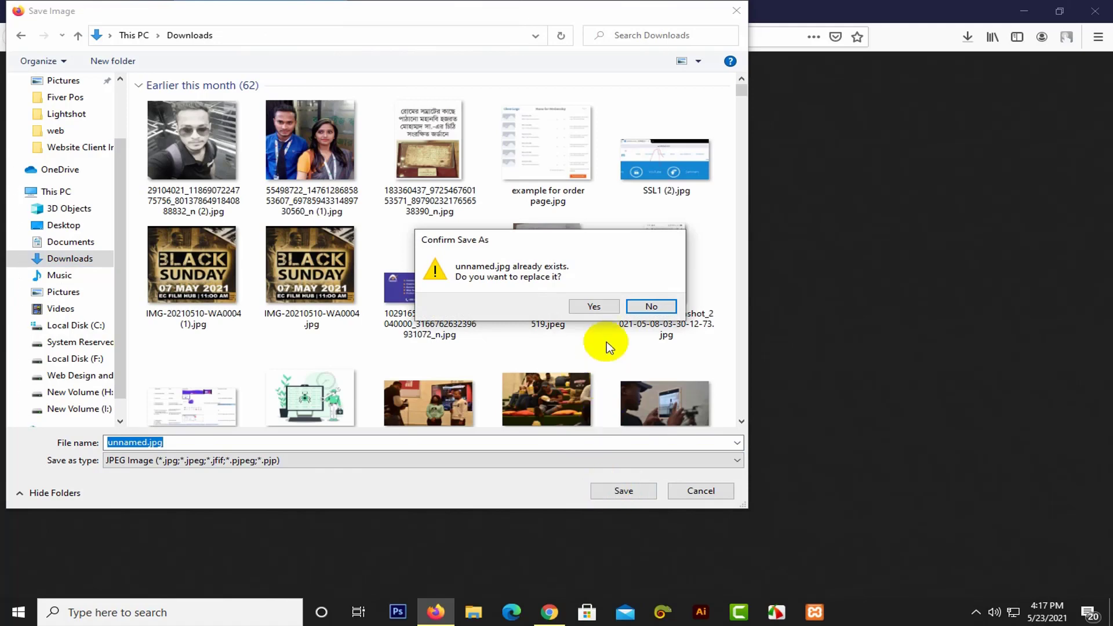
left_click(594, 306)
Step: Return to the Google Sites editor and upload unnamed.jpg from Downloads as the site's logo
left_click(37, 12)
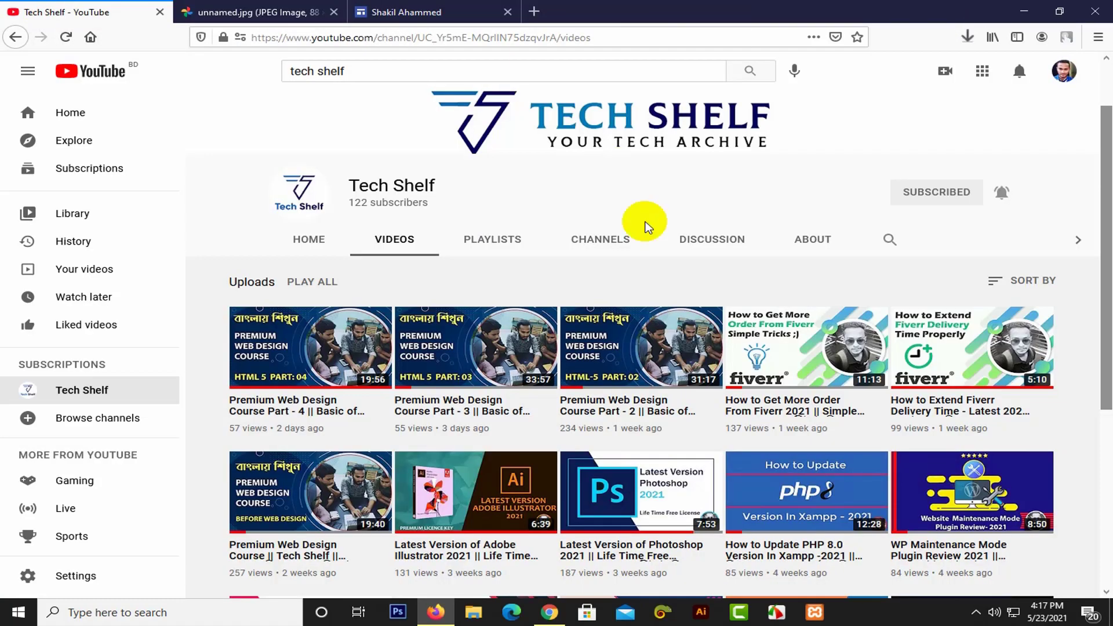
left_click(324, 10)
left_click(377, 12)
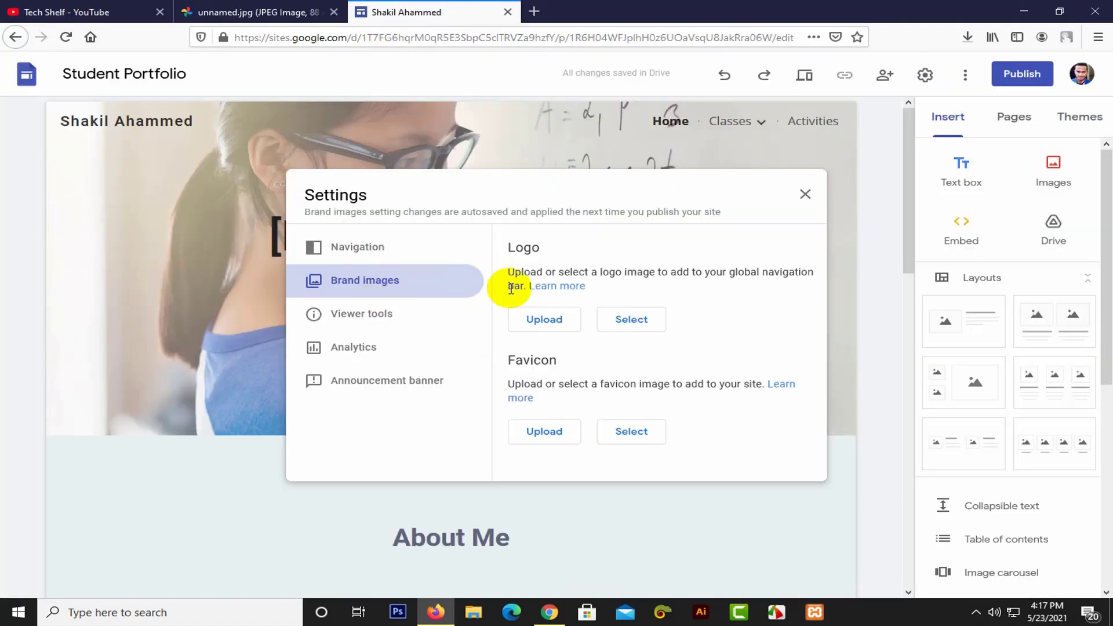
left_click(536, 318)
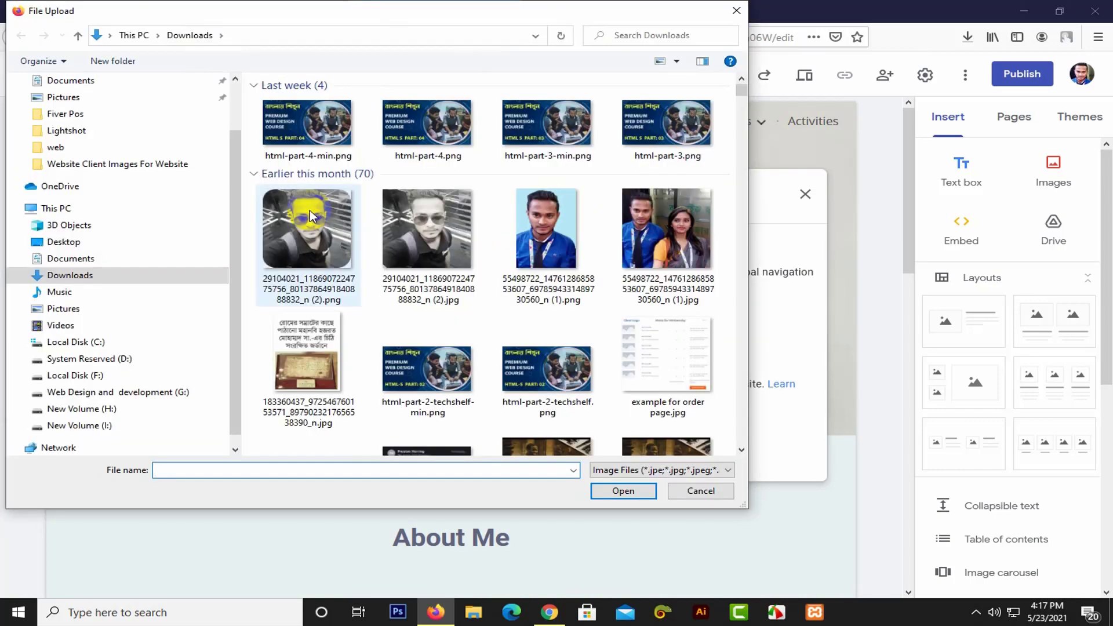
double_click(307, 147)
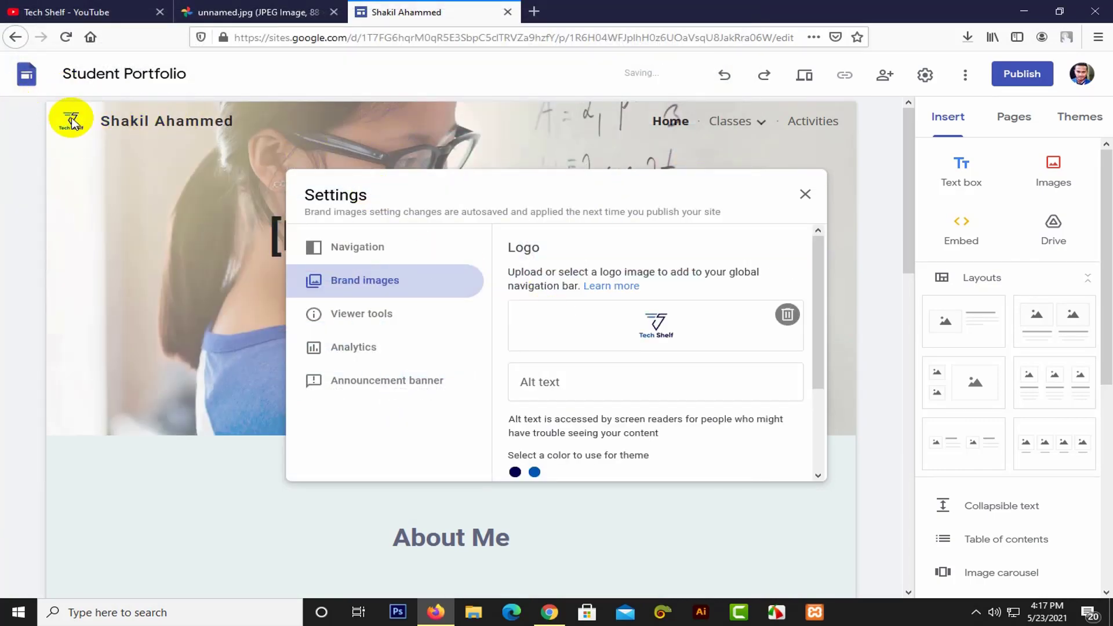
Step: Set the site's navigation color to Black
left_click(384, 247)
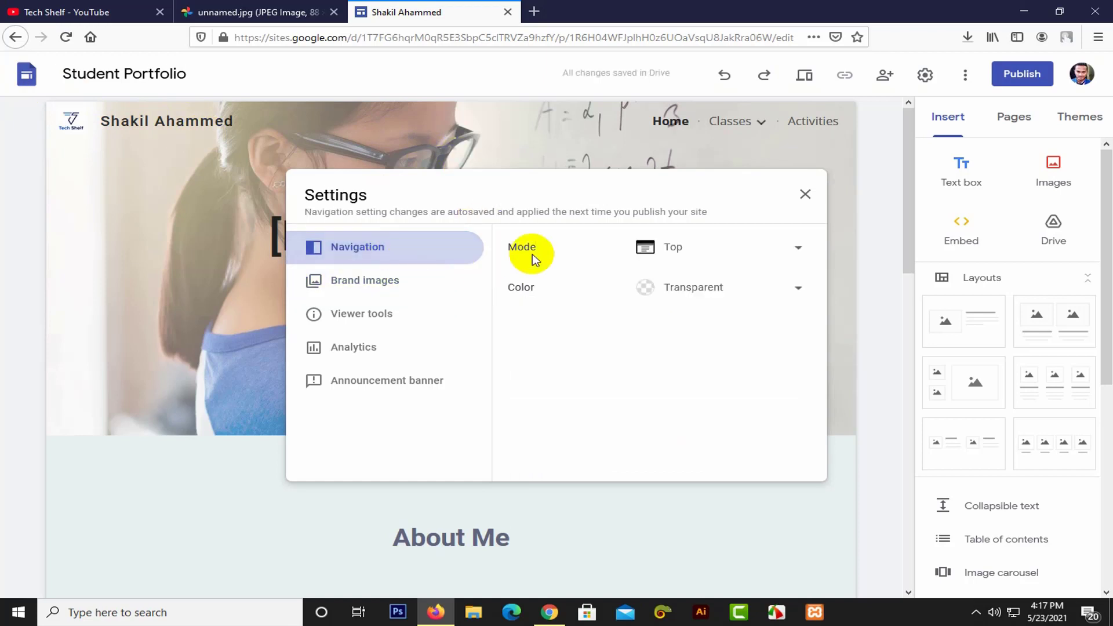
left_click(699, 290)
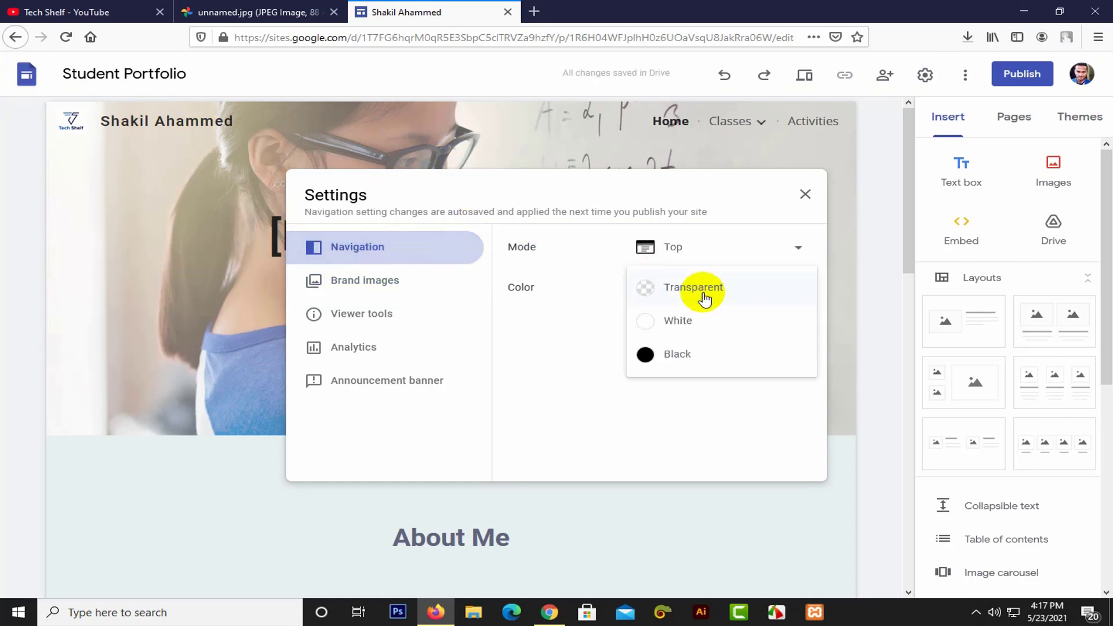
left_click(682, 357)
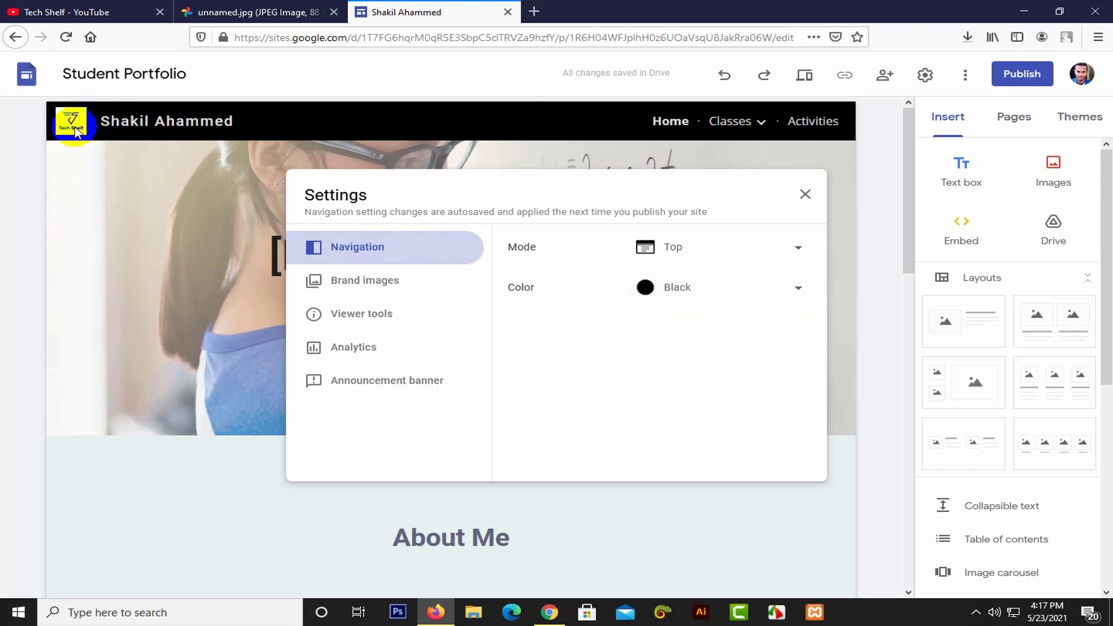
Step: Enter "This" as the alt text of the Tech Shelf logo in the brand images settings
left_click(357, 281)
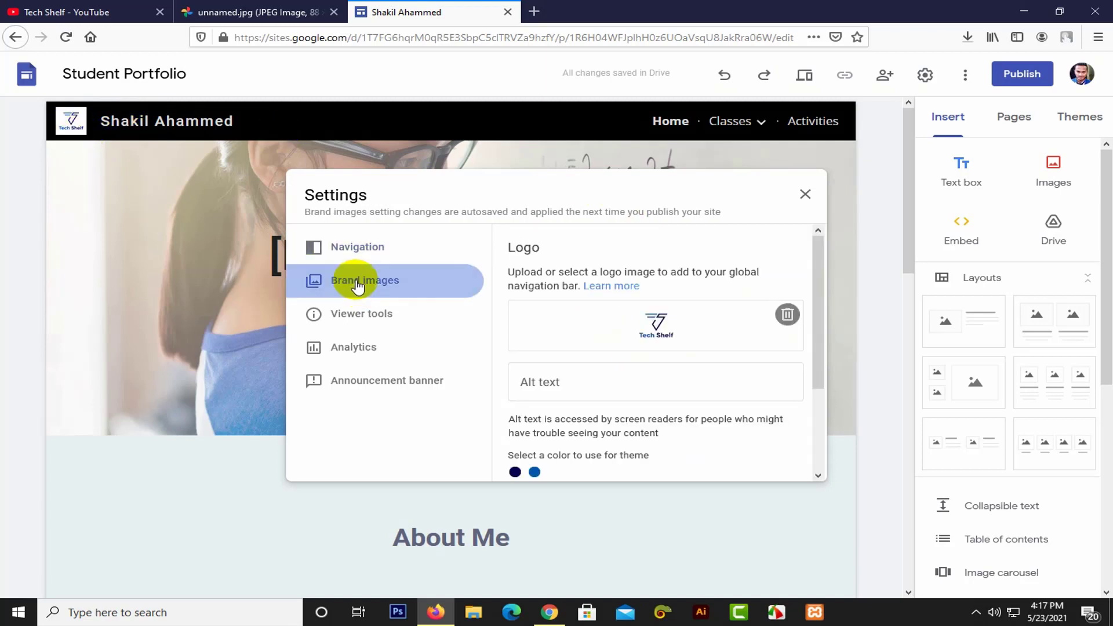
scroll(615, 320, "down", 2)
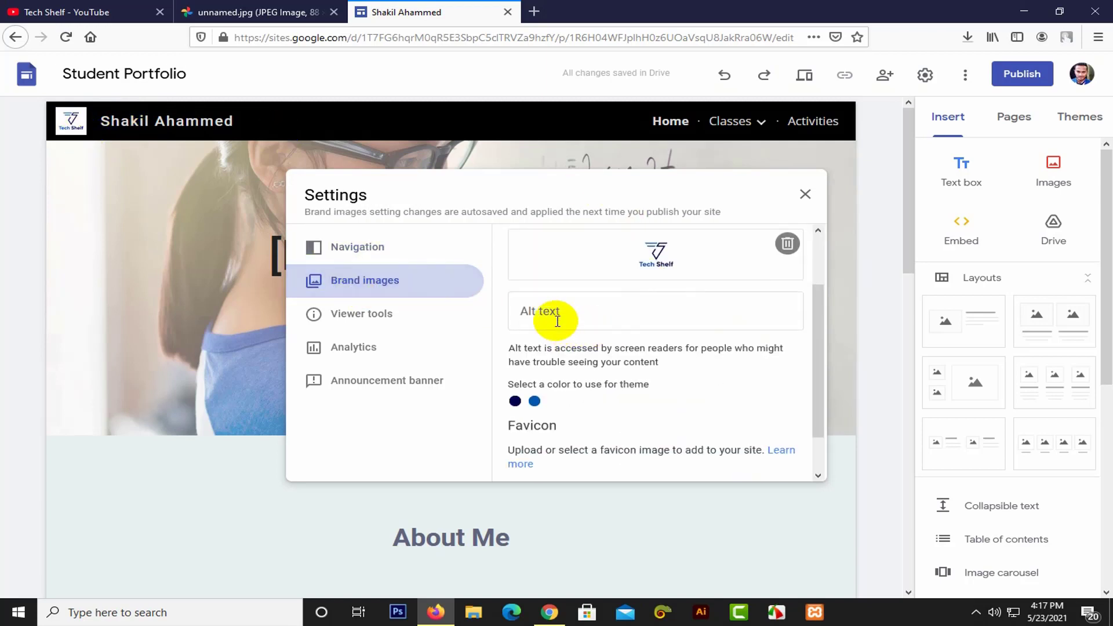
left_click(557, 320)
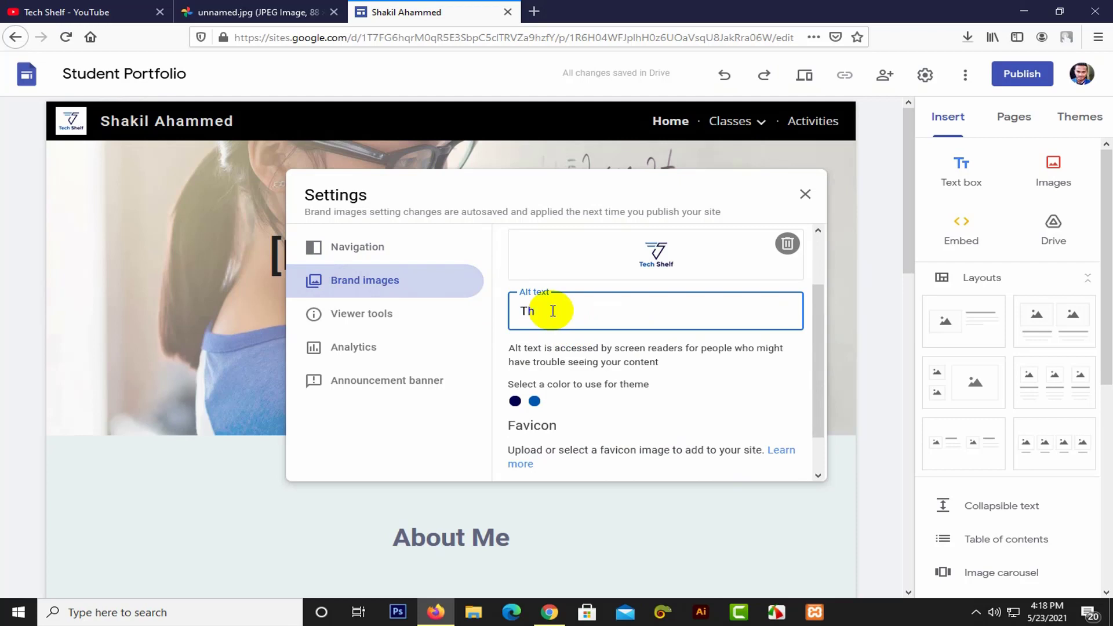
left_click(497, 187)
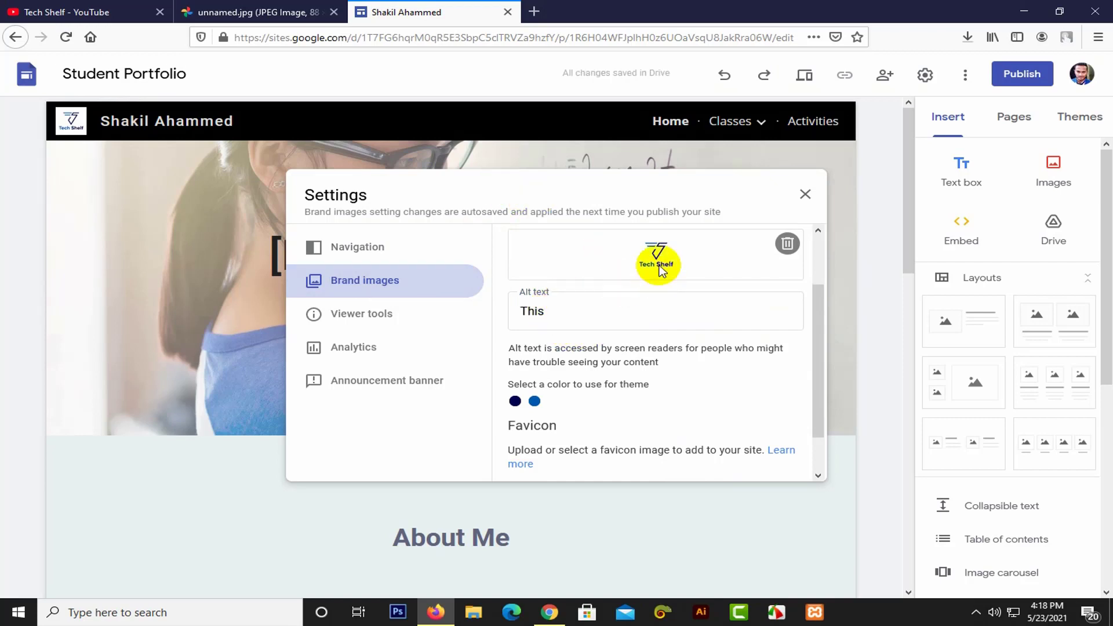
Step: Remove the Tech Shelf logo from the brand images and upload unnamed.jpg from Downloads as the logo again
left_click(788, 246)
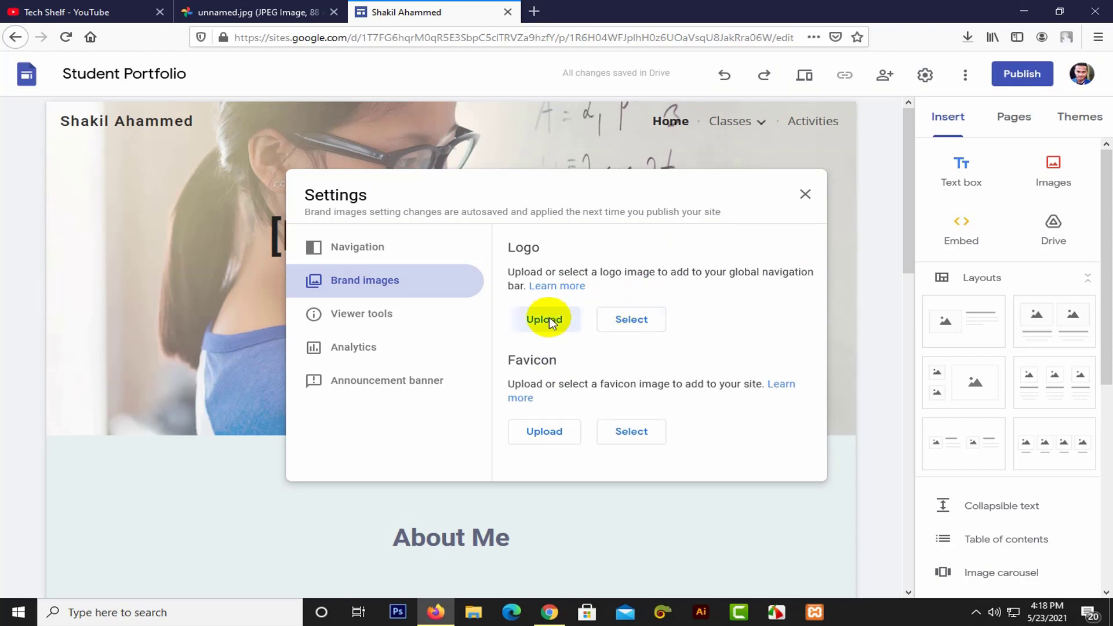
left_click(549, 317)
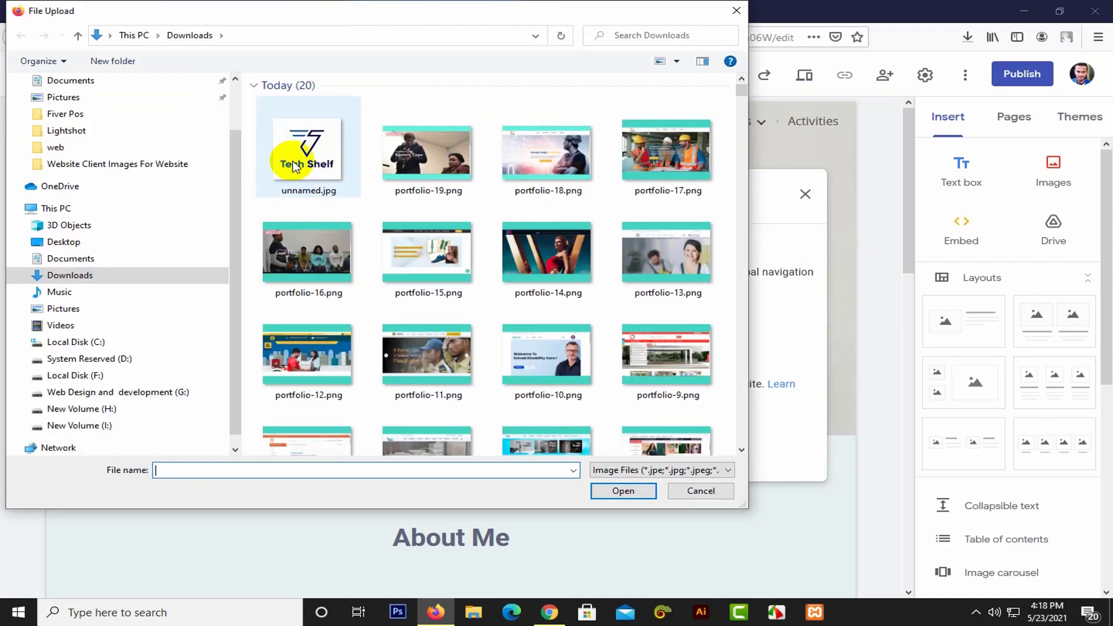
double_click(295, 166)
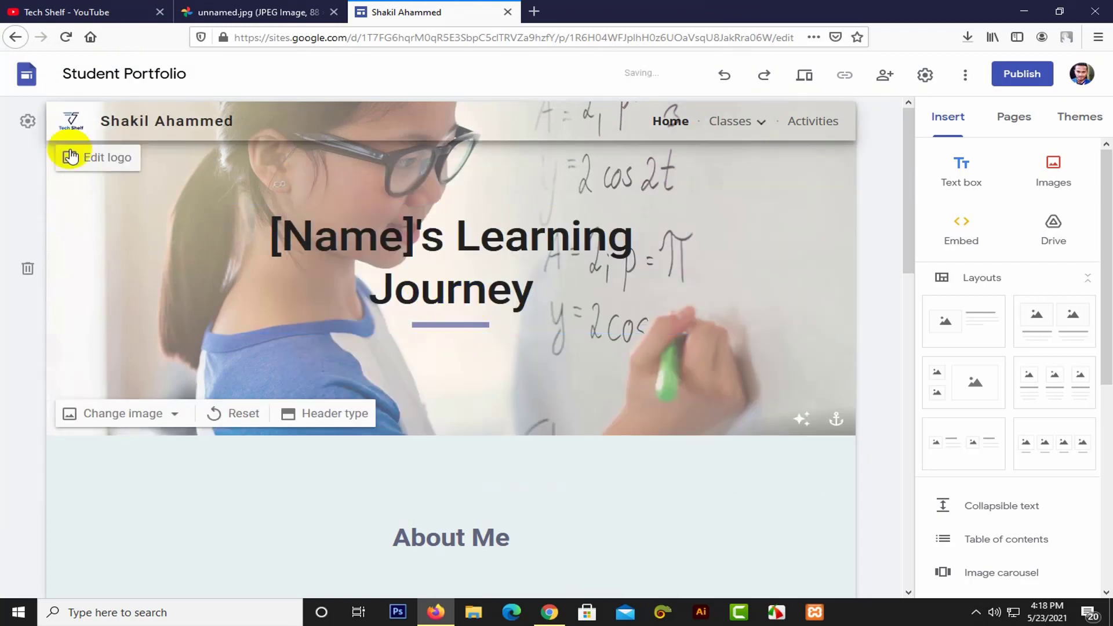
Step: Upload unnamed.jpg from Downloads as the site's favicon in the brand images settings
left_click(28, 120)
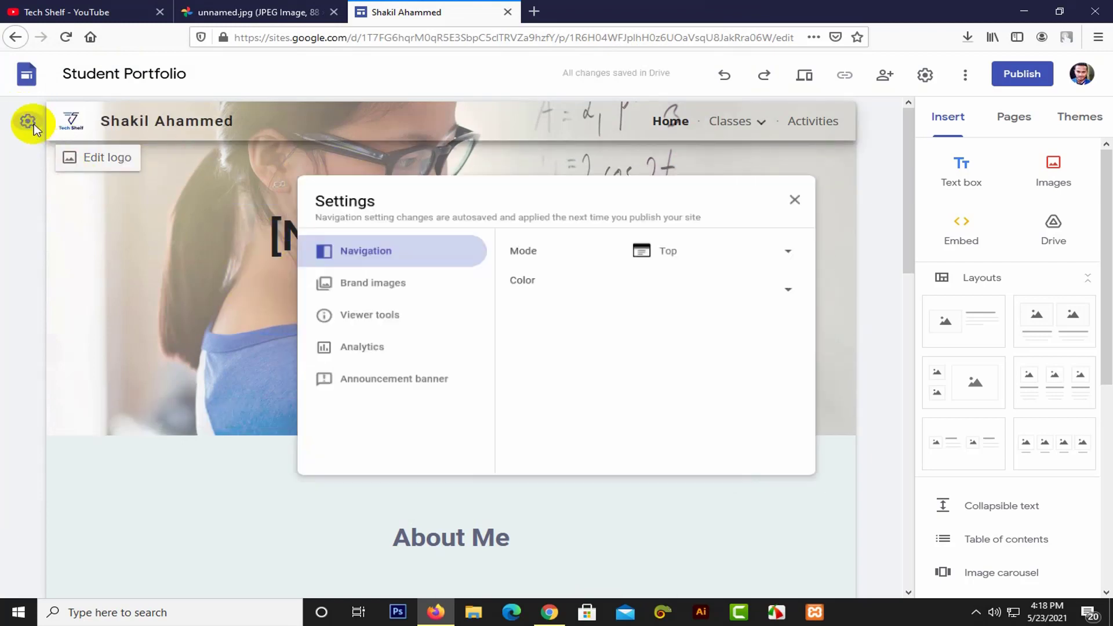
left_click(390, 288)
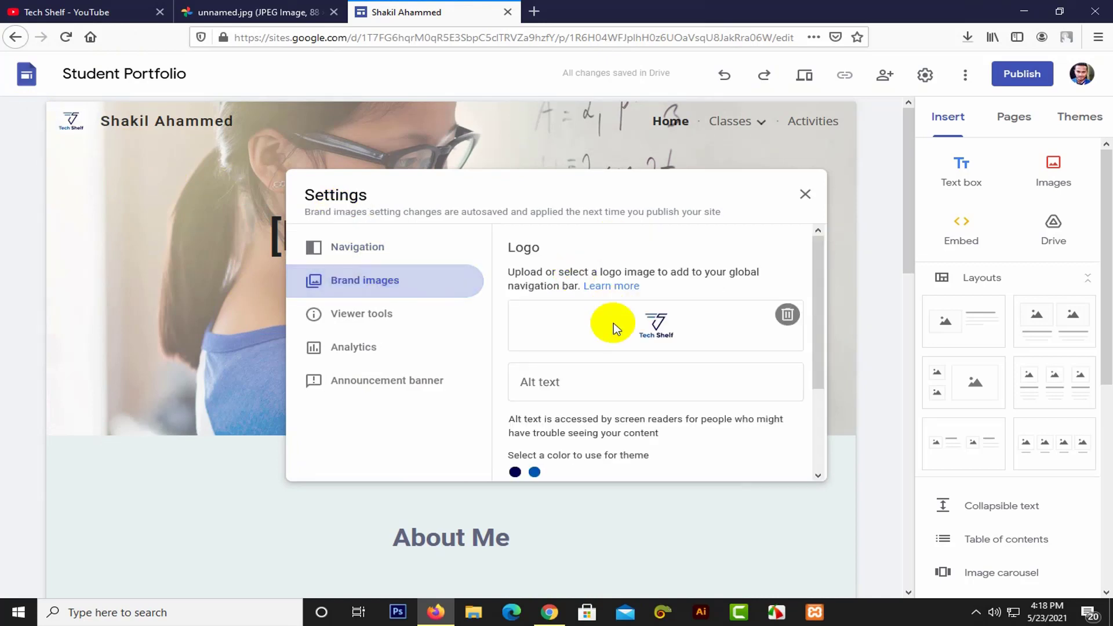
scroll(606, 324, "down", 2)
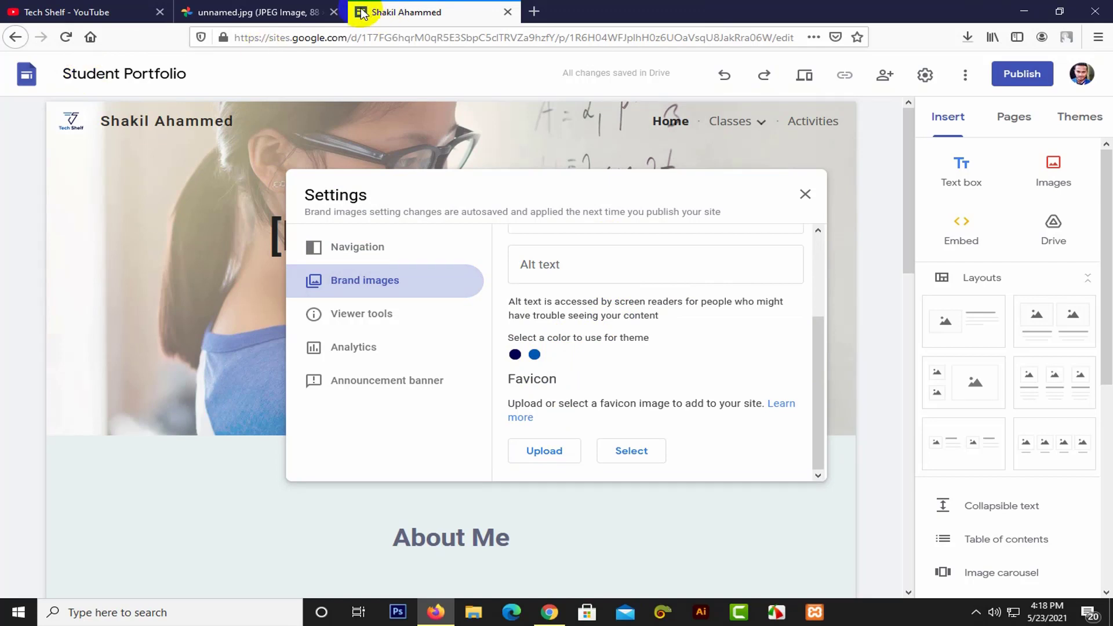
left_click(546, 451)
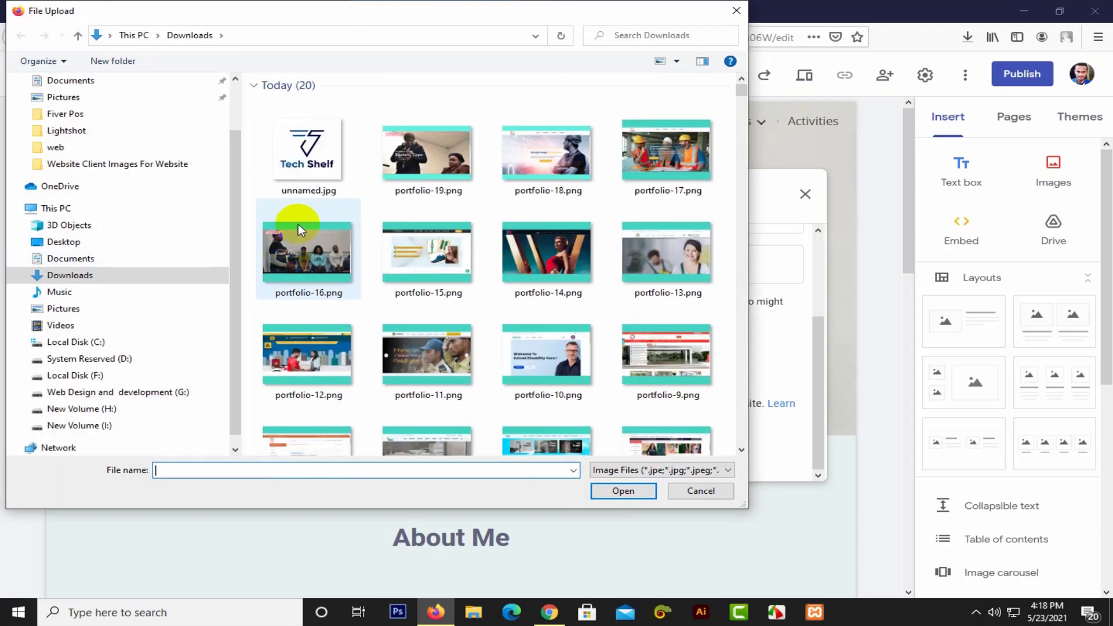
double_click(314, 159)
left_click(314, 159)
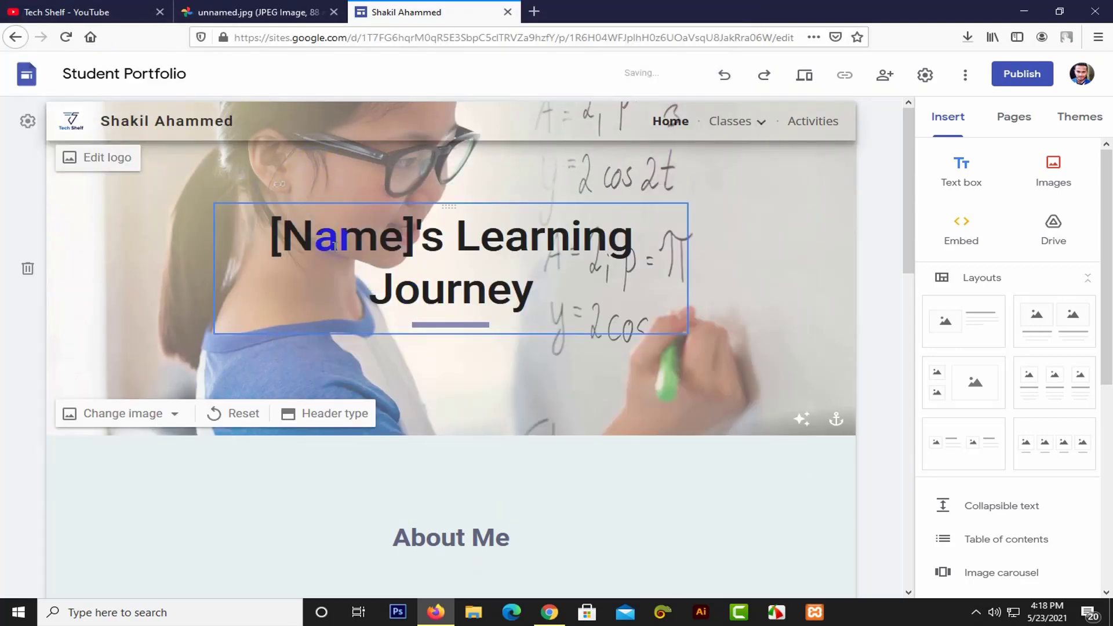
left_click(435, 462)
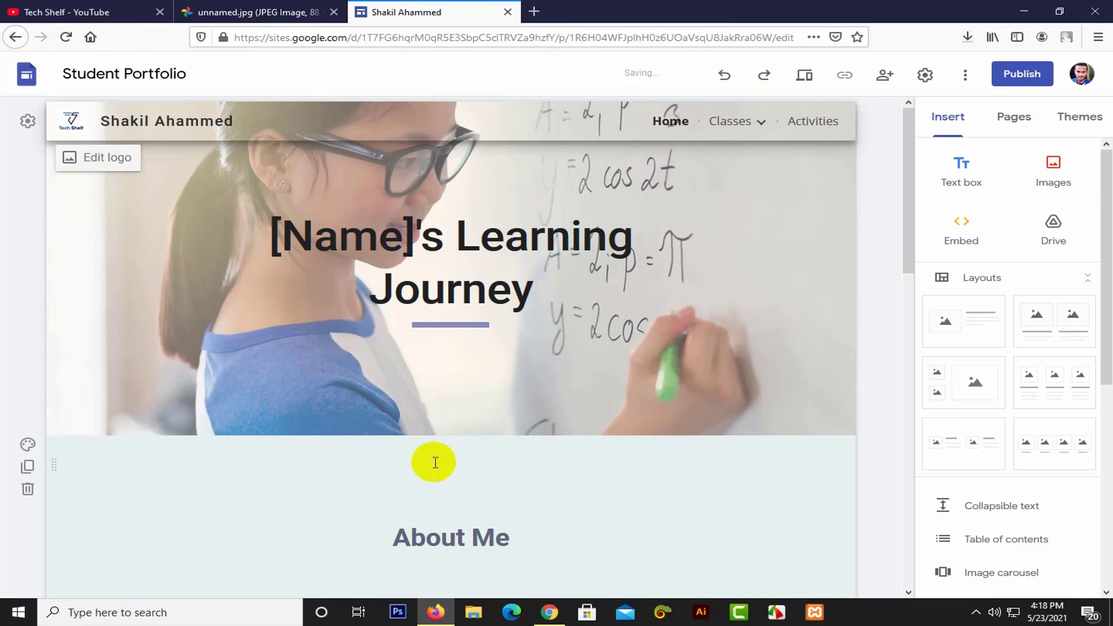
Step: Review the brand images and viewer tools settings of the site, and close the settings
left_click(26, 121)
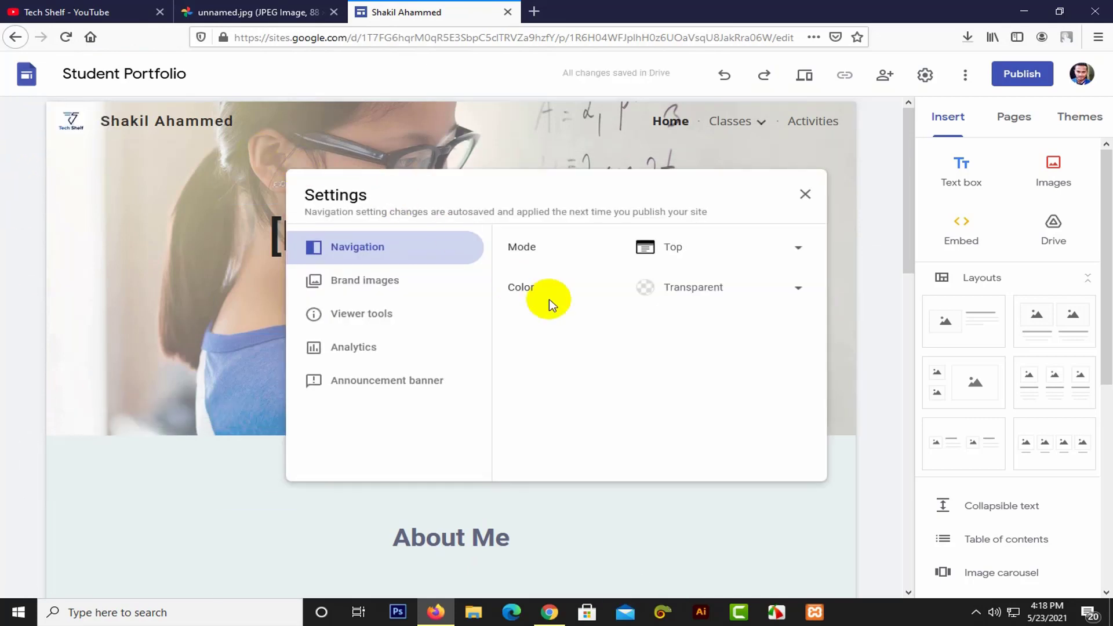
left_click(360, 284)
scroll(661, 383, "down", 4)
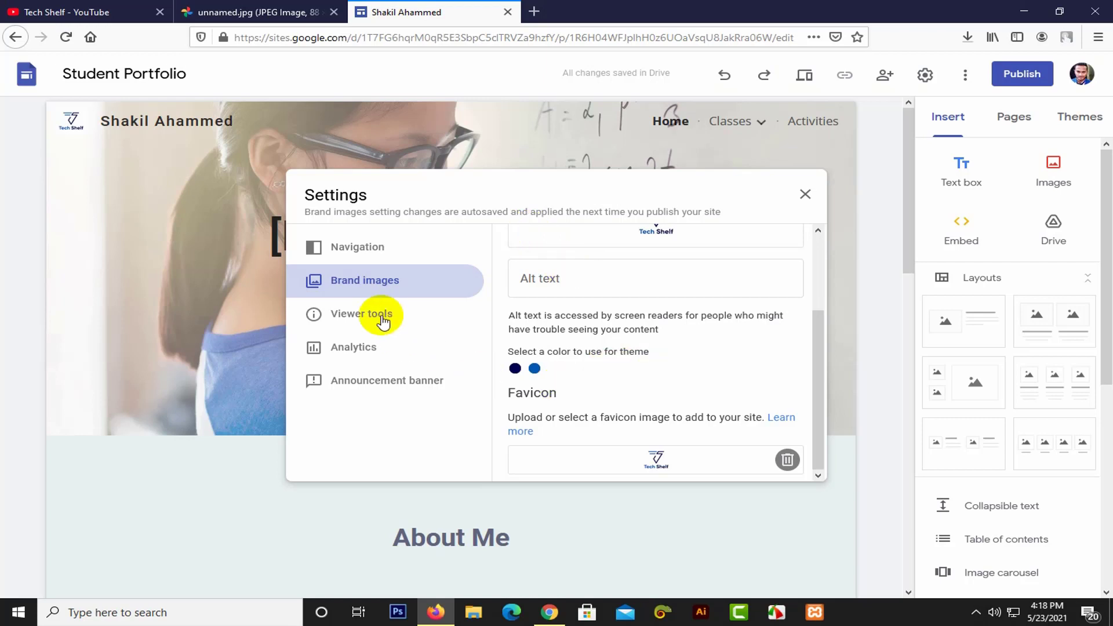
left_click(400, 321)
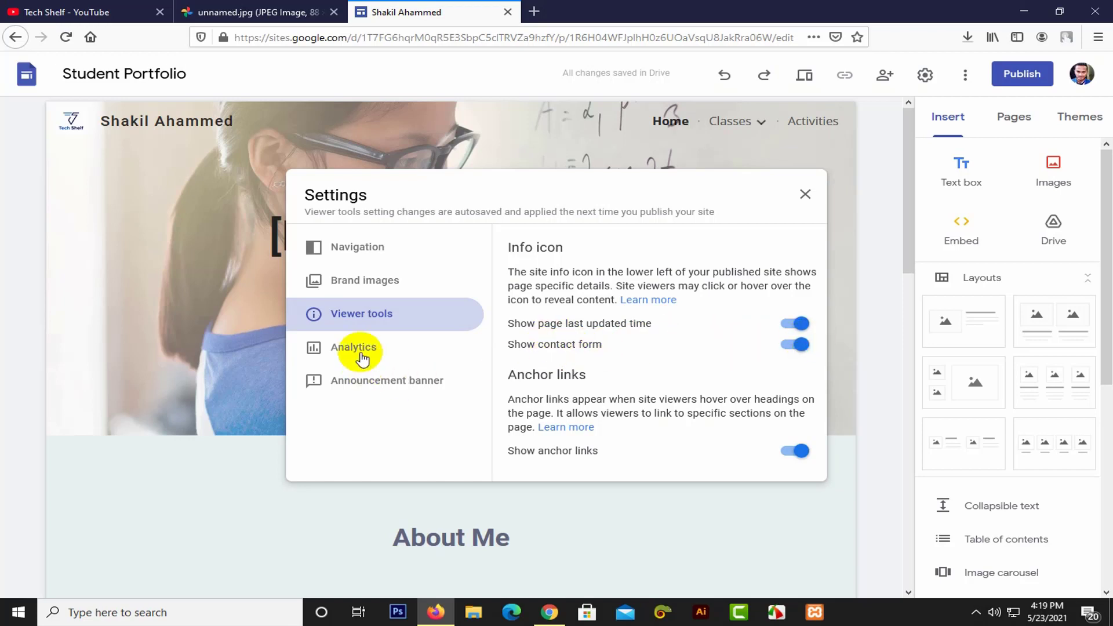
left_click(805, 190)
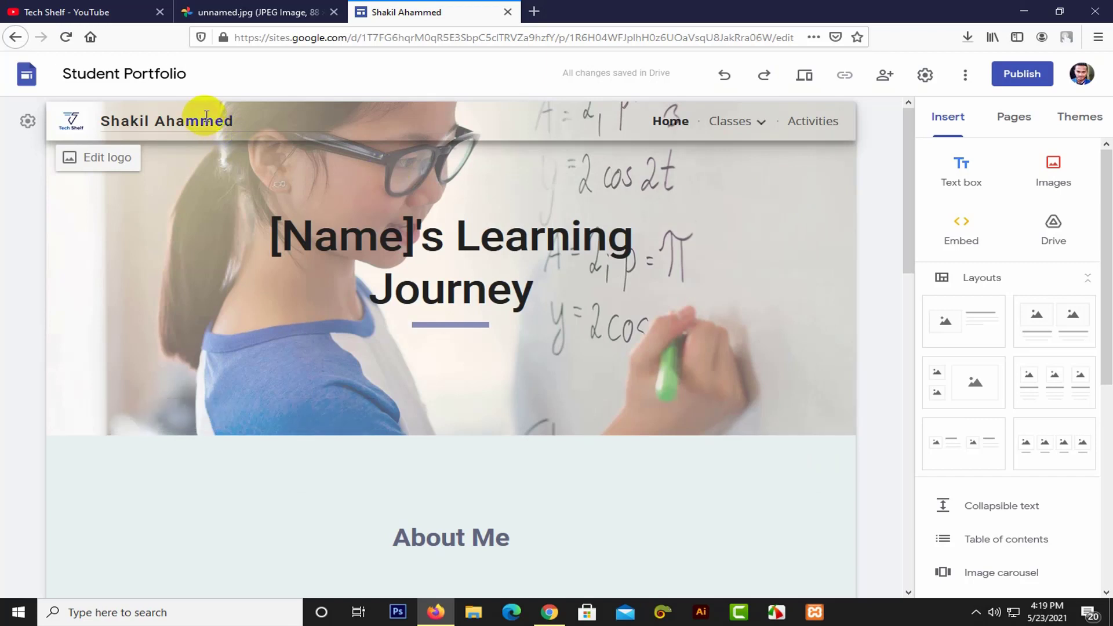
Step: Set the color of the site's navigation bar to Black and close the settings
left_click(28, 121)
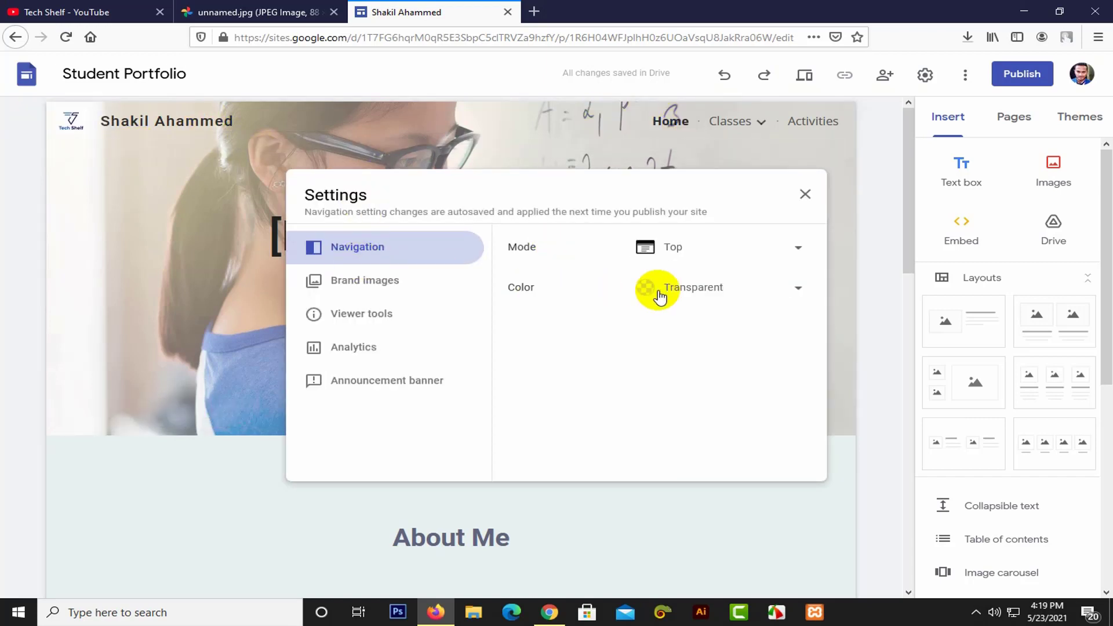
left_click(659, 290)
left_click(671, 355)
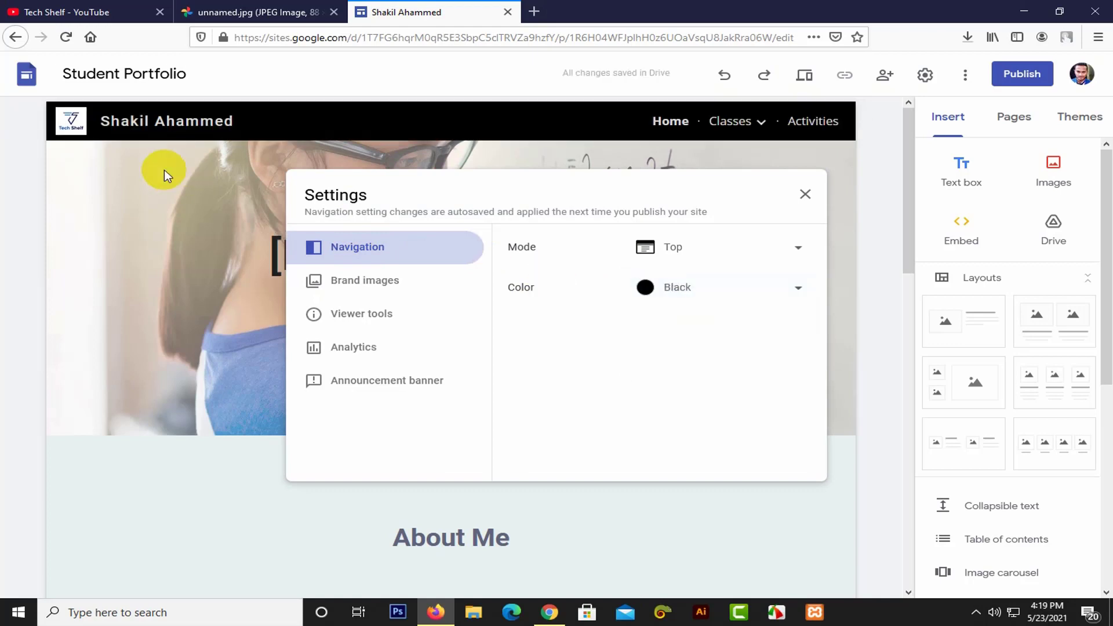
left_click(807, 195)
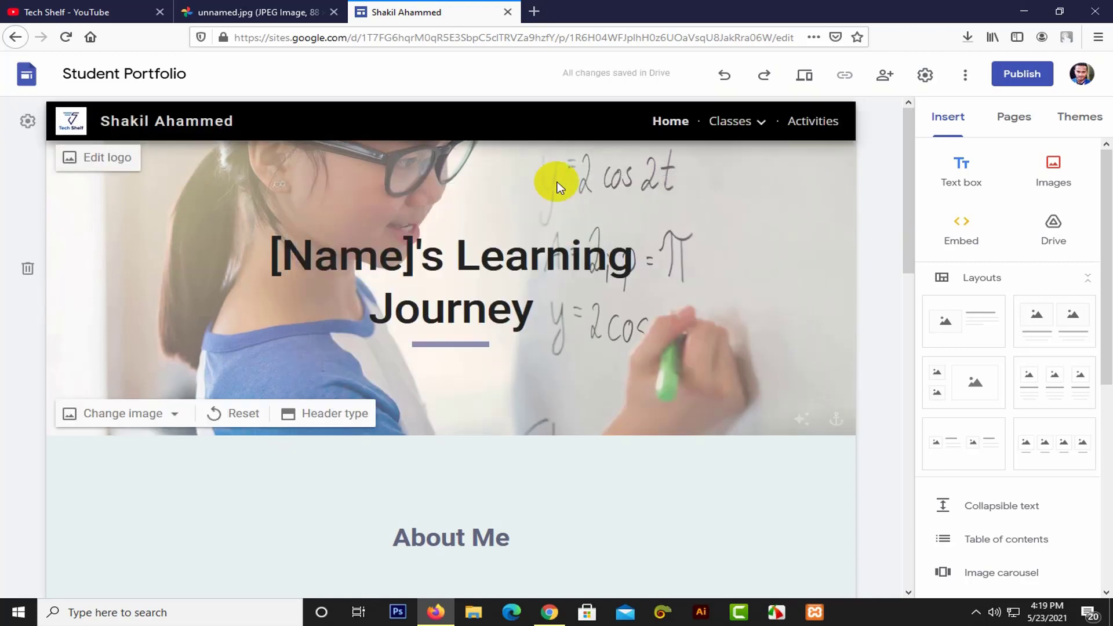
scroll(289, 209, "down", 5)
scroll(400, 210, "up", 5)
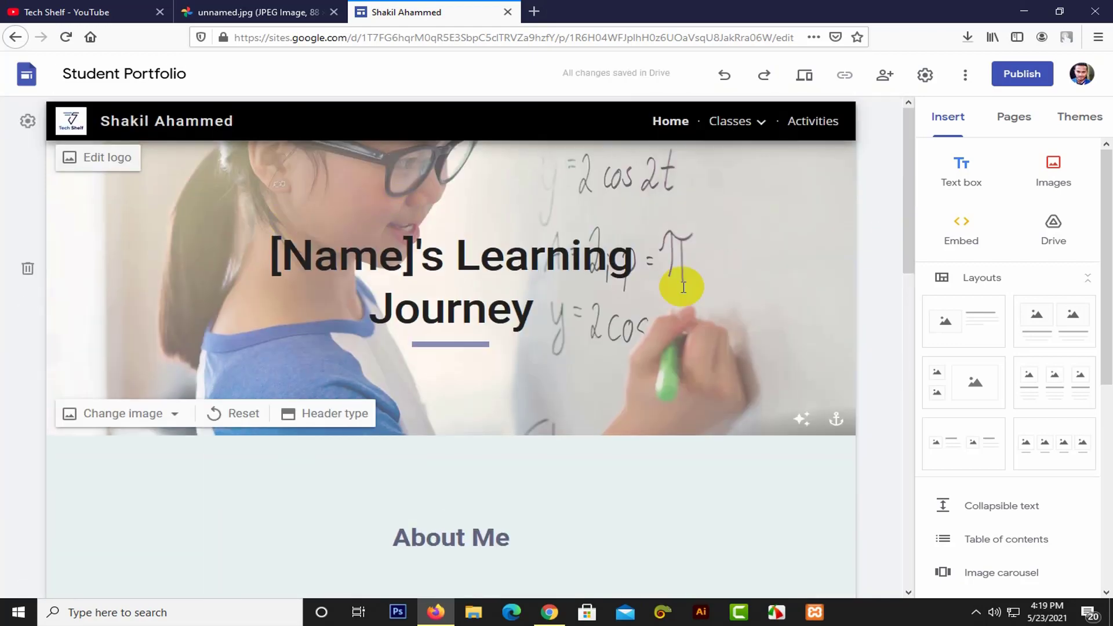
left_click(604, 131)
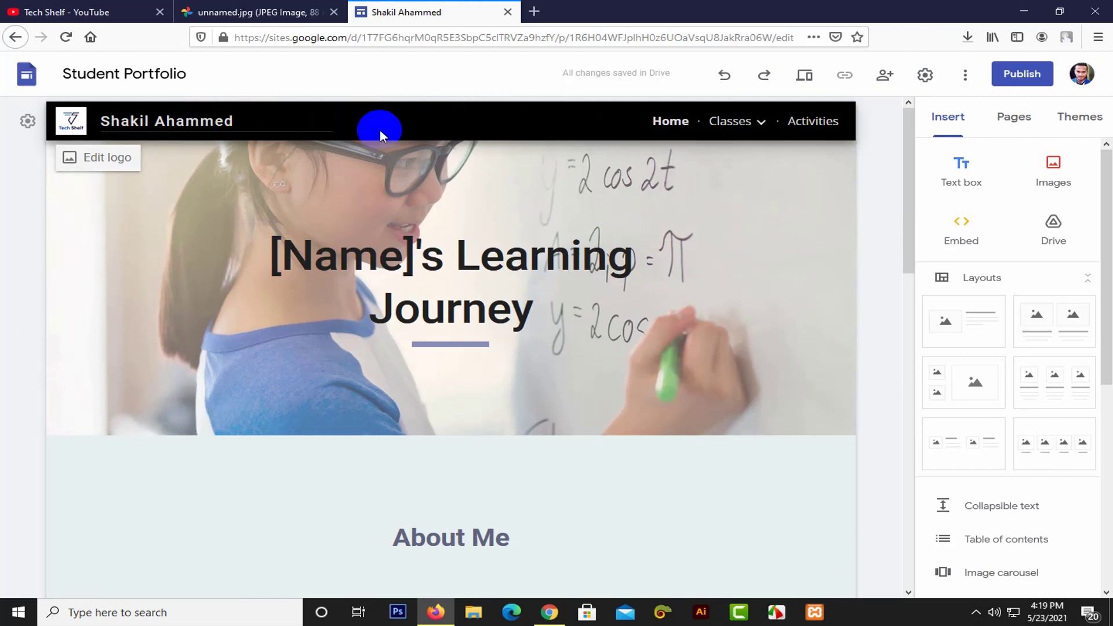
scroll(505, 153, "down", 2)
scroll(505, 152, "up", 2)
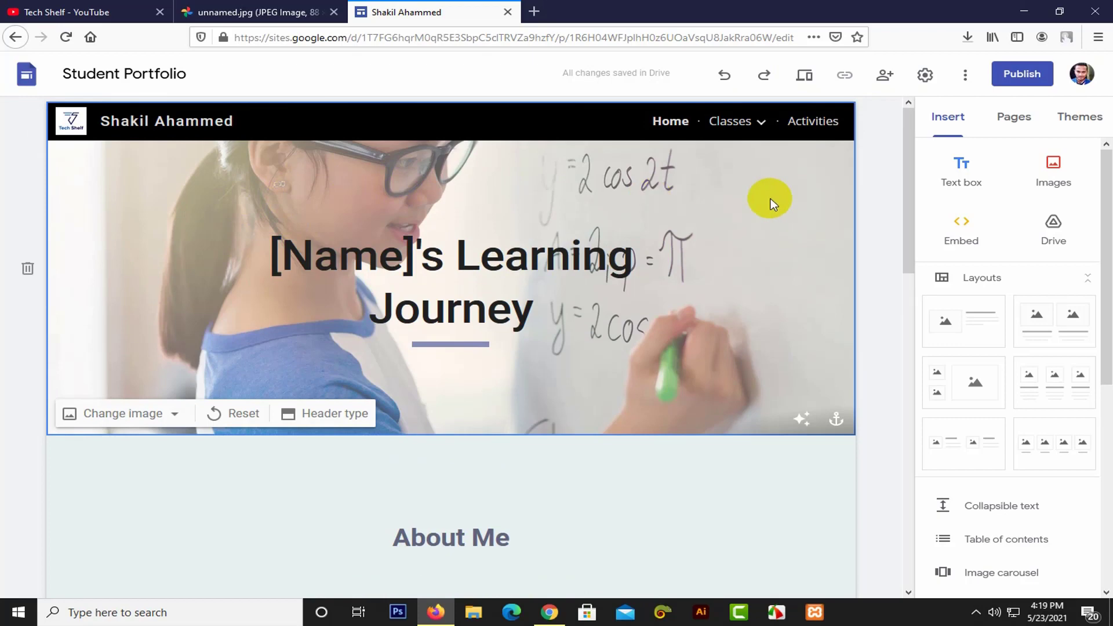
scroll(768, 199, "down", 4)
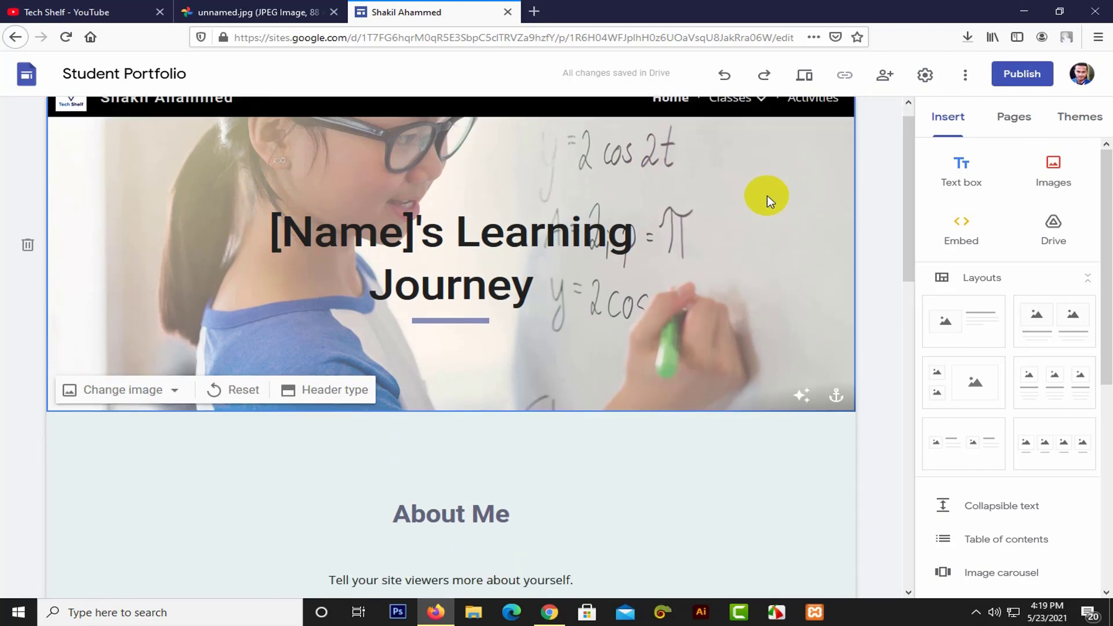
scroll(789, 210, "up", 4)
Step: Try adding a text box to the header beside the page title, and delete the empty box
double_click(803, 209)
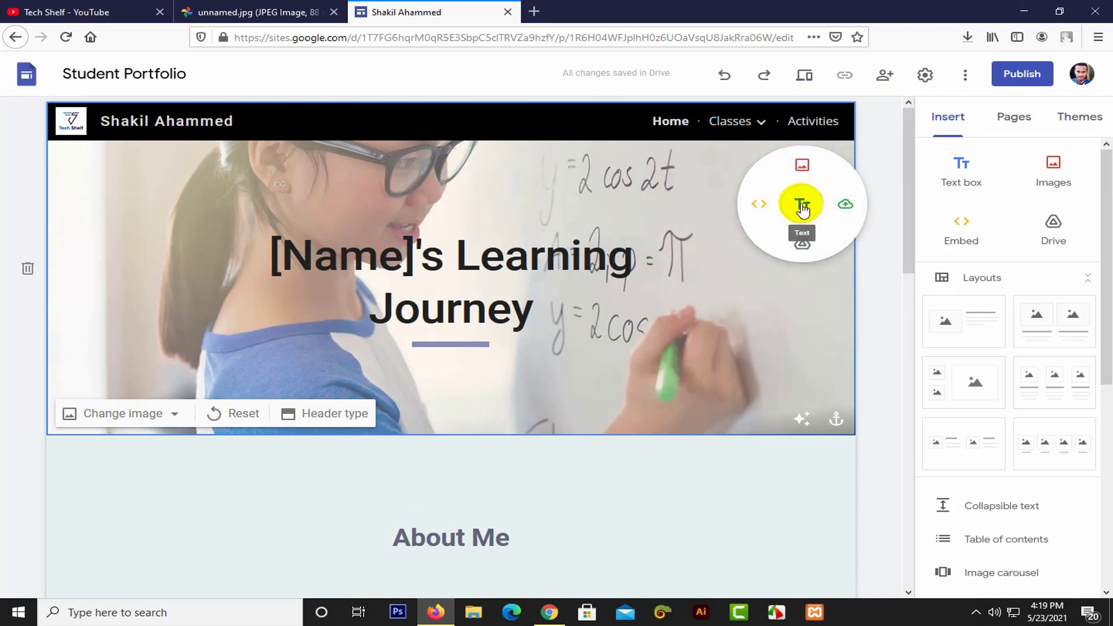
left_click(805, 200)
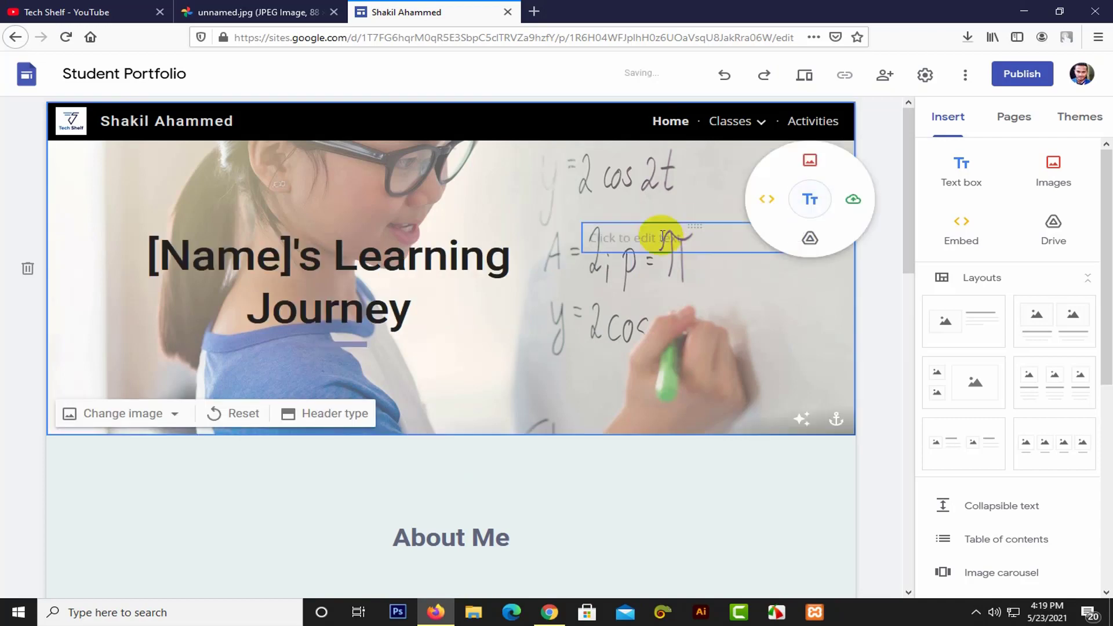
left_click(651, 231)
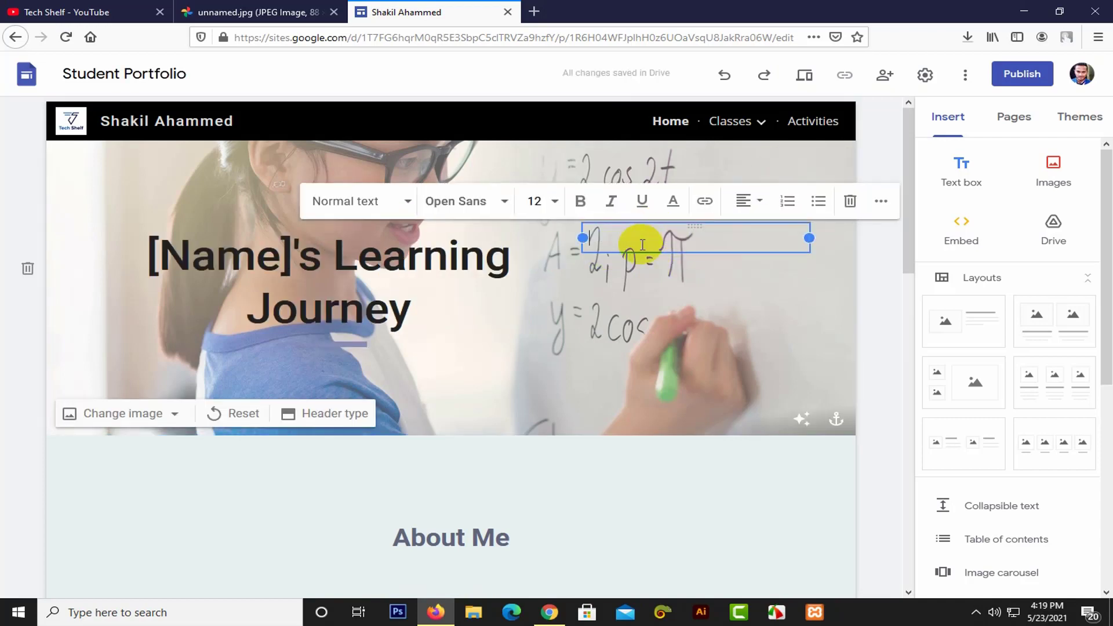
left_click(847, 202)
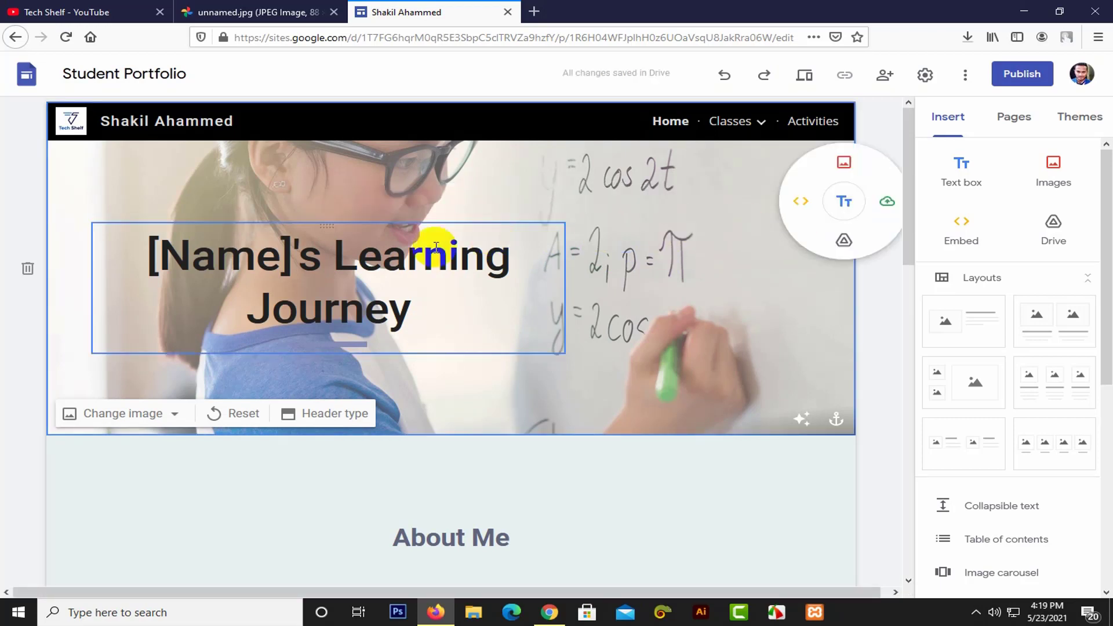
double_click(412, 255)
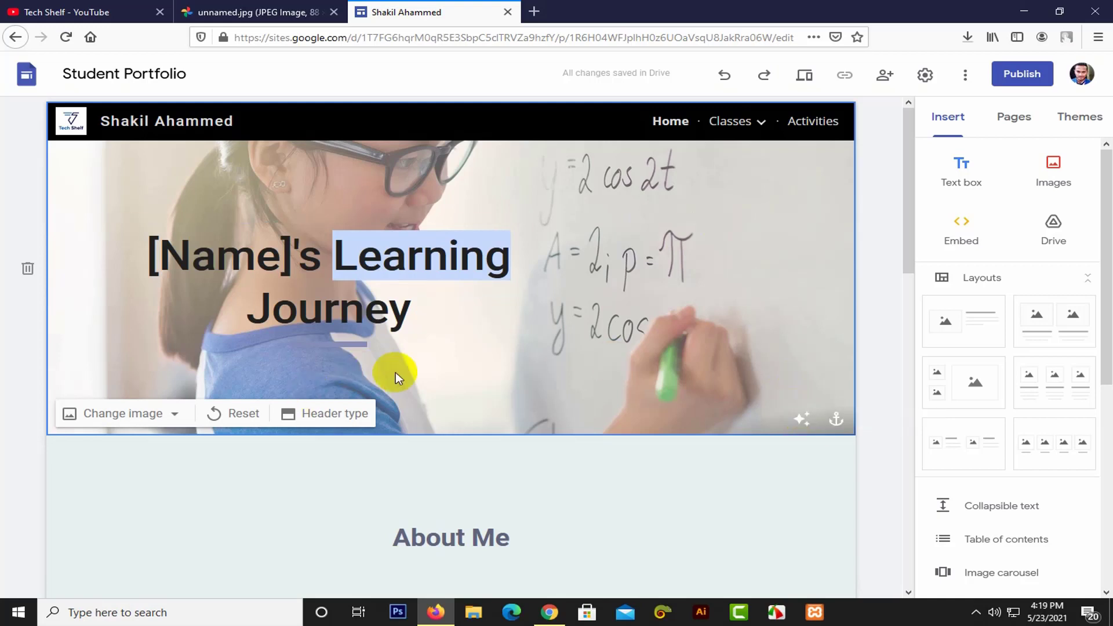
left_click(728, 469)
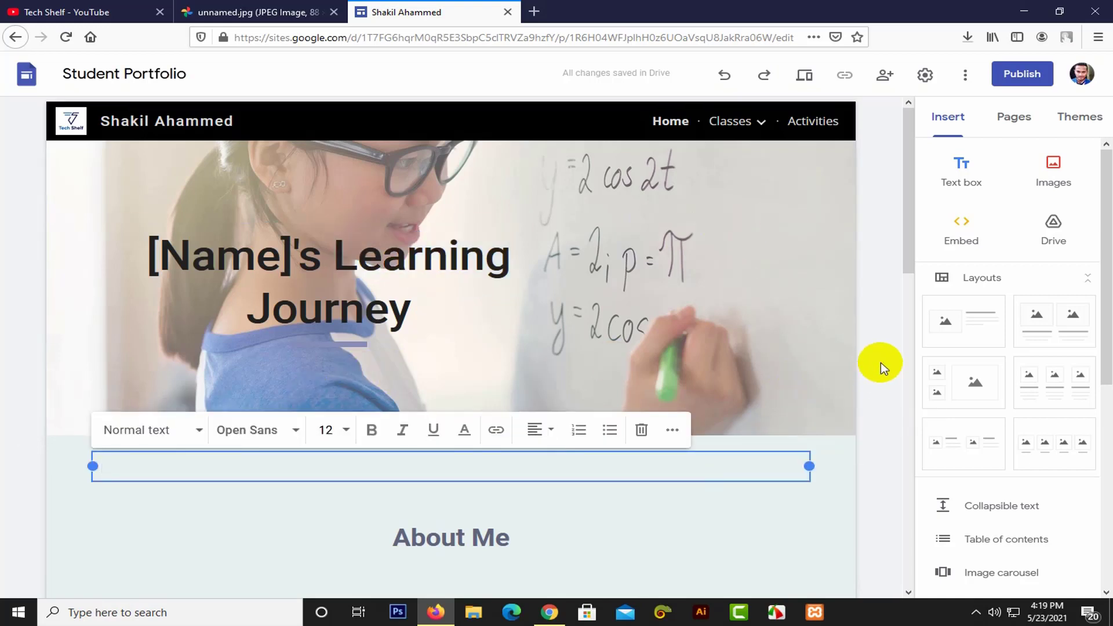
left_click(881, 363)
Step: Try the Banner and Title only header types on the home page header, and restore the Large banner type
left_click(716, 220)
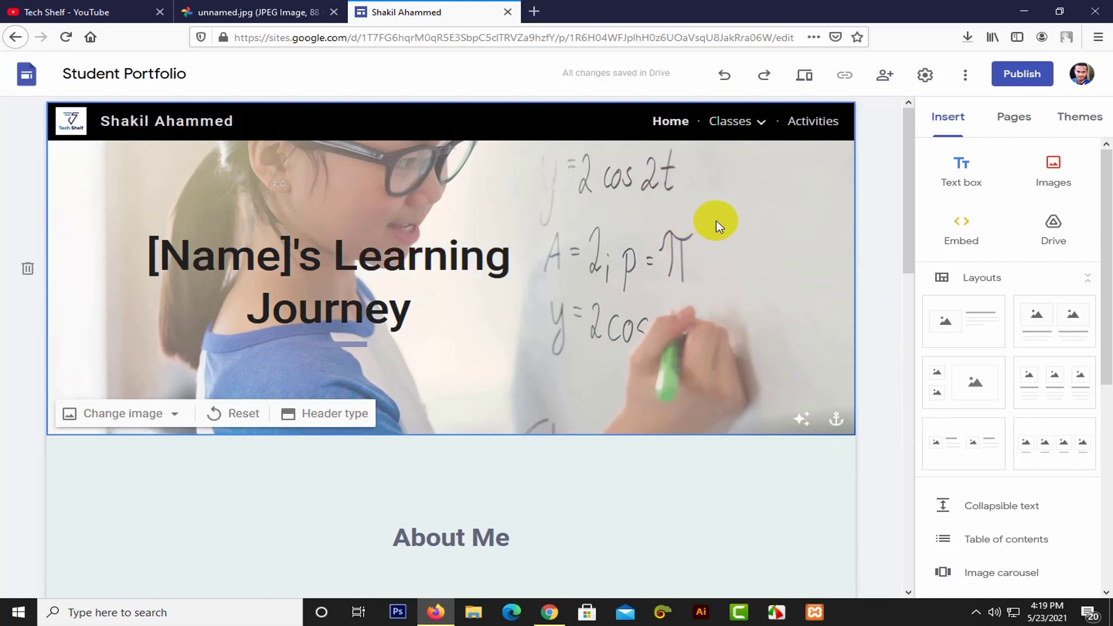
left_click(151, 413)
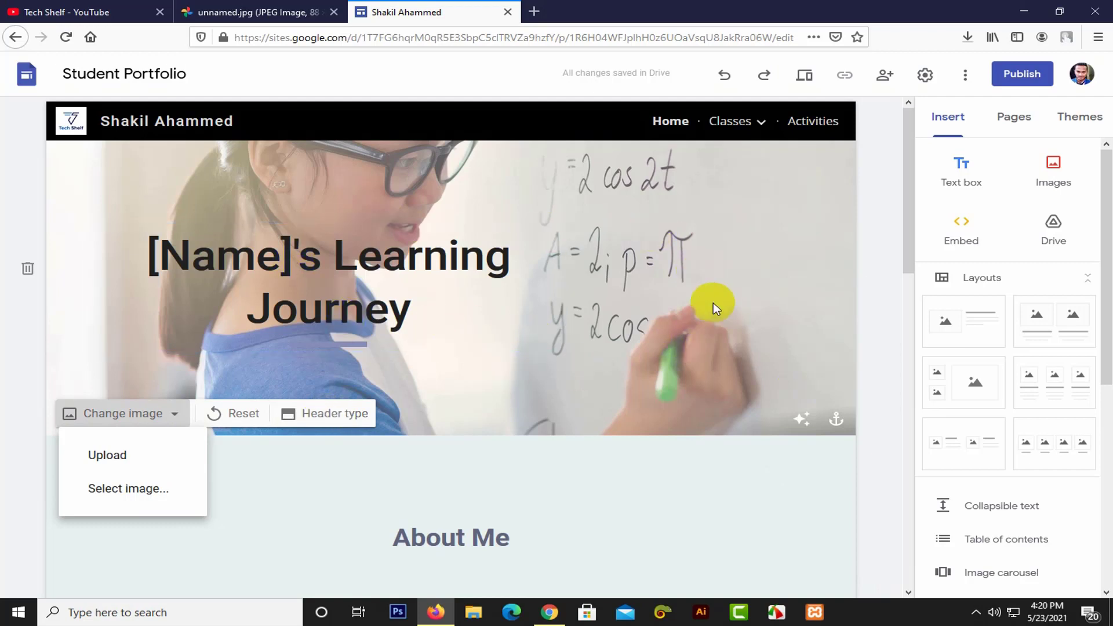
left_click(349, 412)
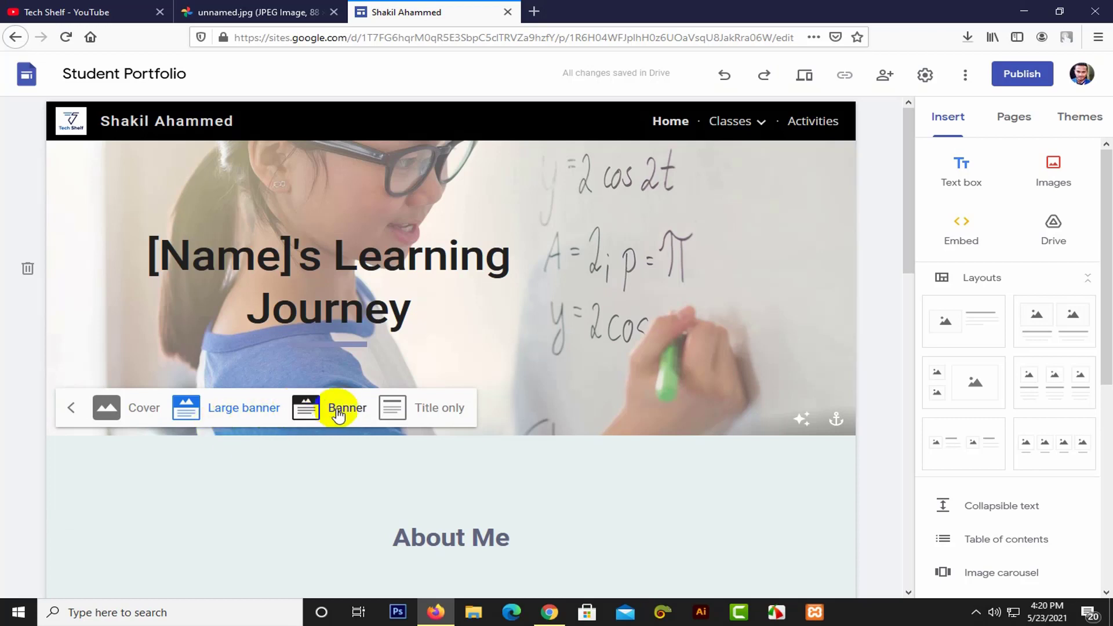
left_click(342, 409)
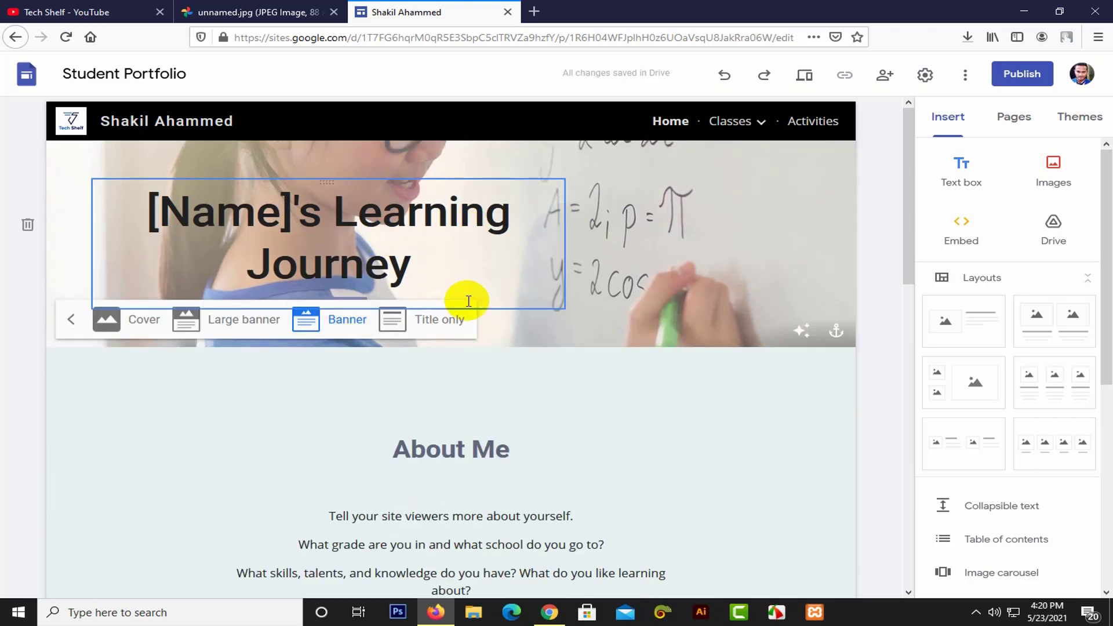
left_click(436, 320)
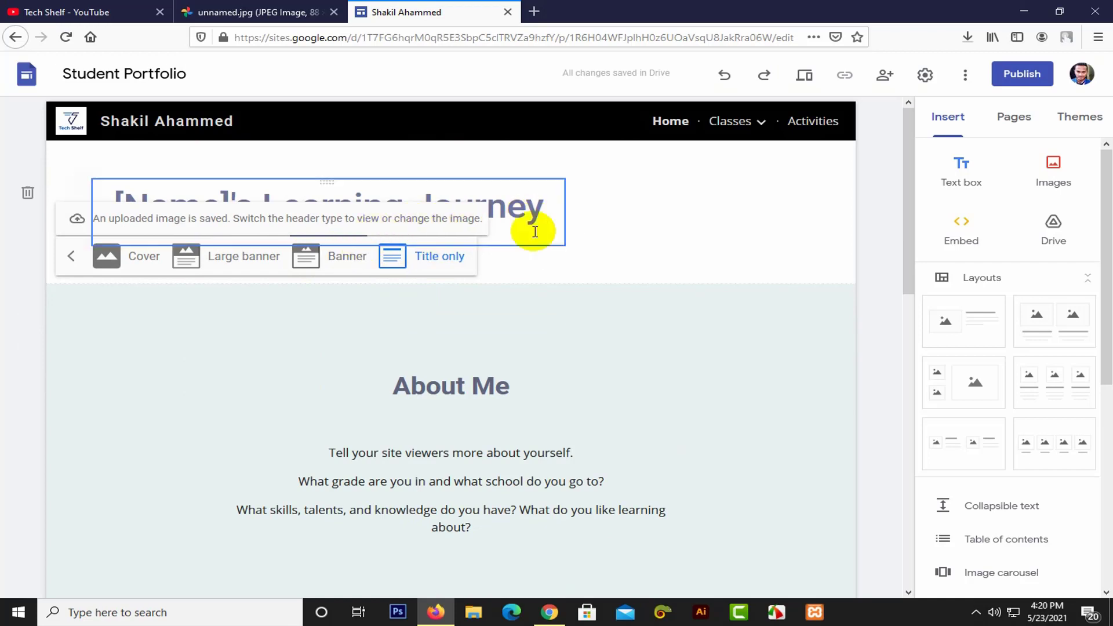
left_click(259, 255)
double_click(221, 323)
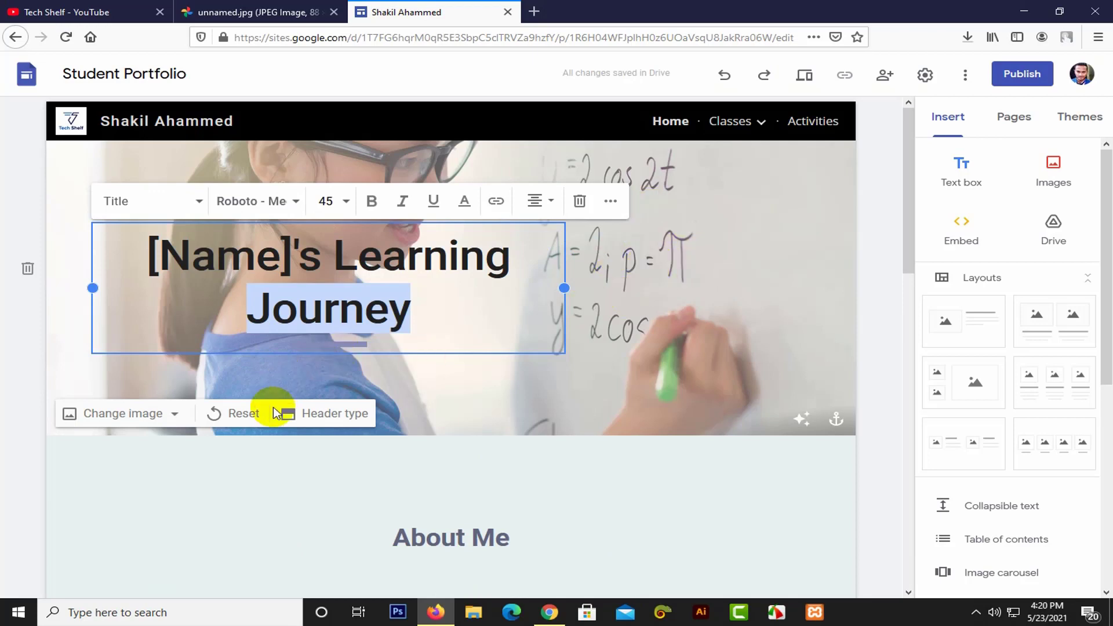
Step: Try the Cover header type on the home page header, and return it to Large banner
left_click(315, 412)
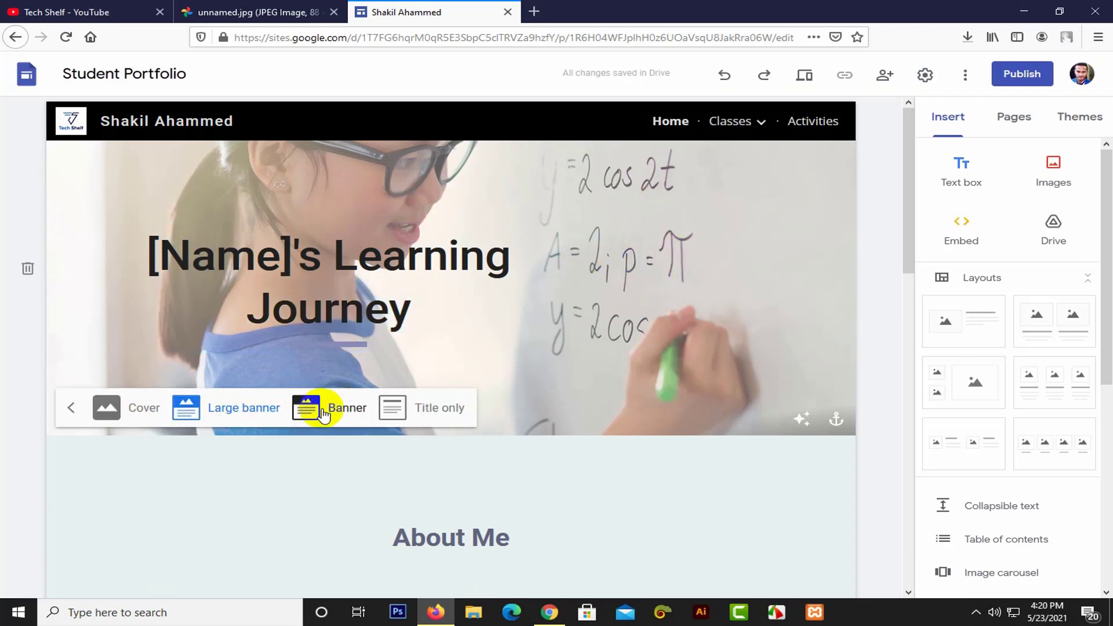
left_click(134, 408)
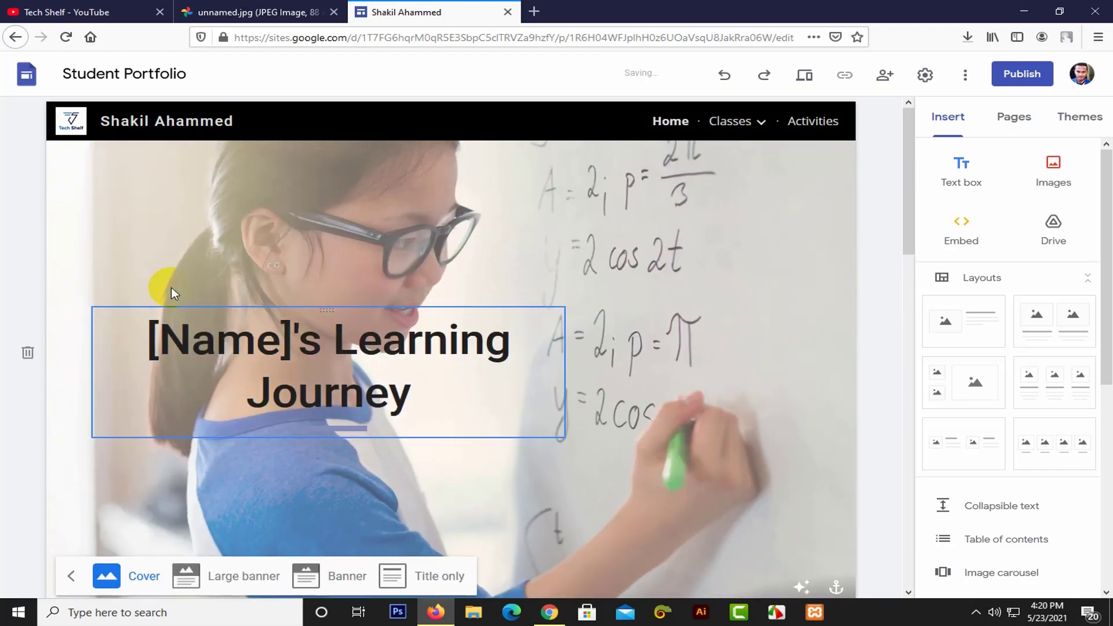
scroll(785, 356, "down", 5)
scroll(739, 396, "up", 6)
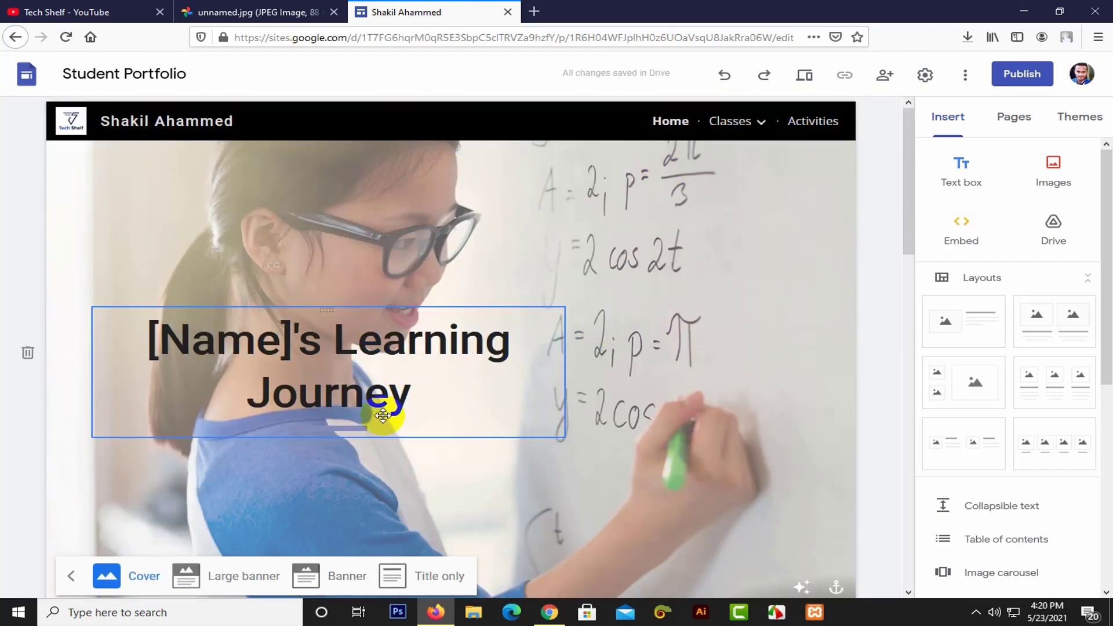
left_click(217, 577)
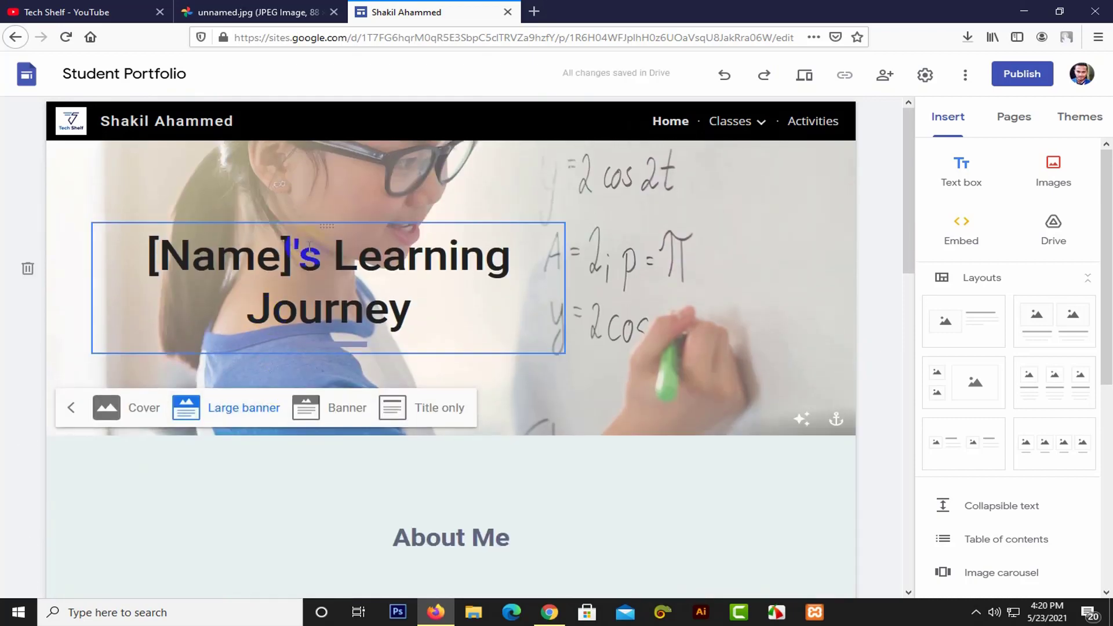
Step: Switch the home page header through Banner to the Title only type and center-align the title text
left_click(313, 408)
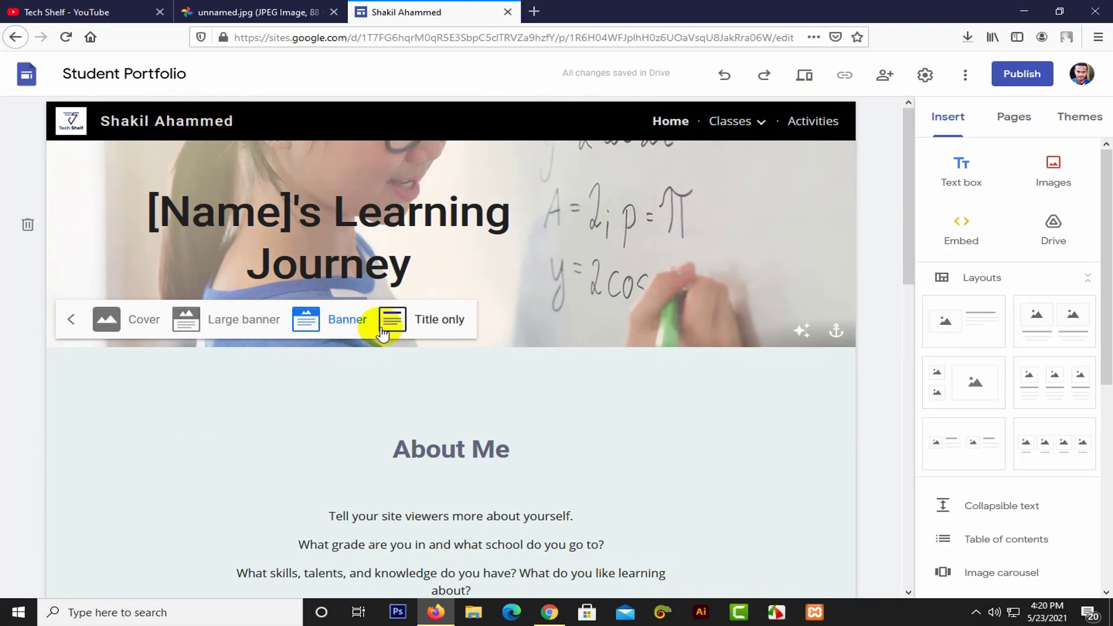
left_click(427, 320)
left_click(524, 210)
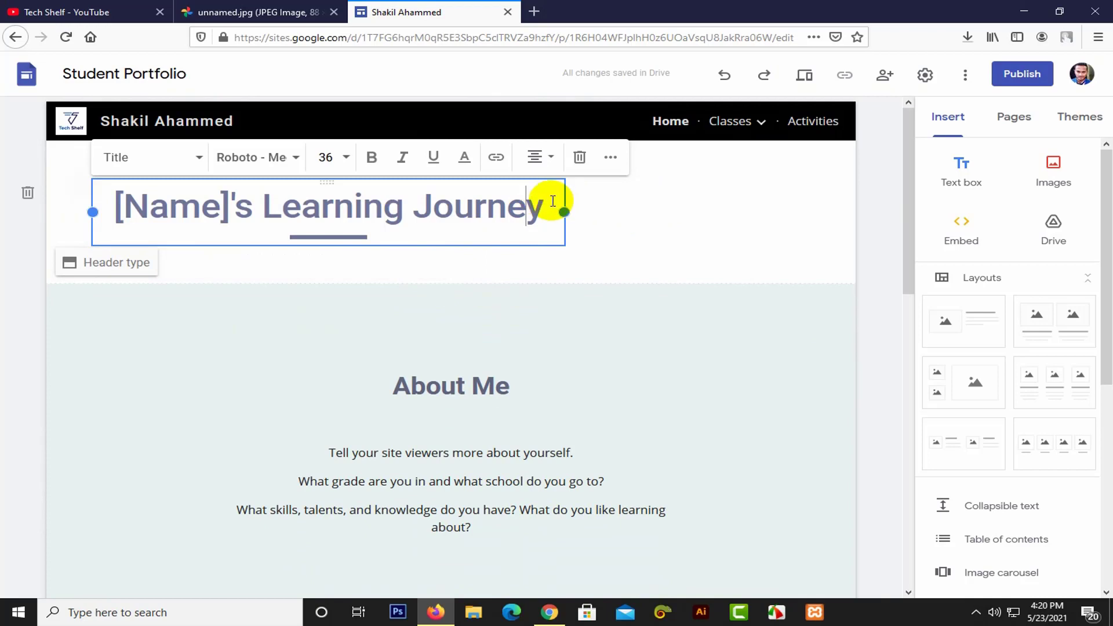
left_click(534, 160)
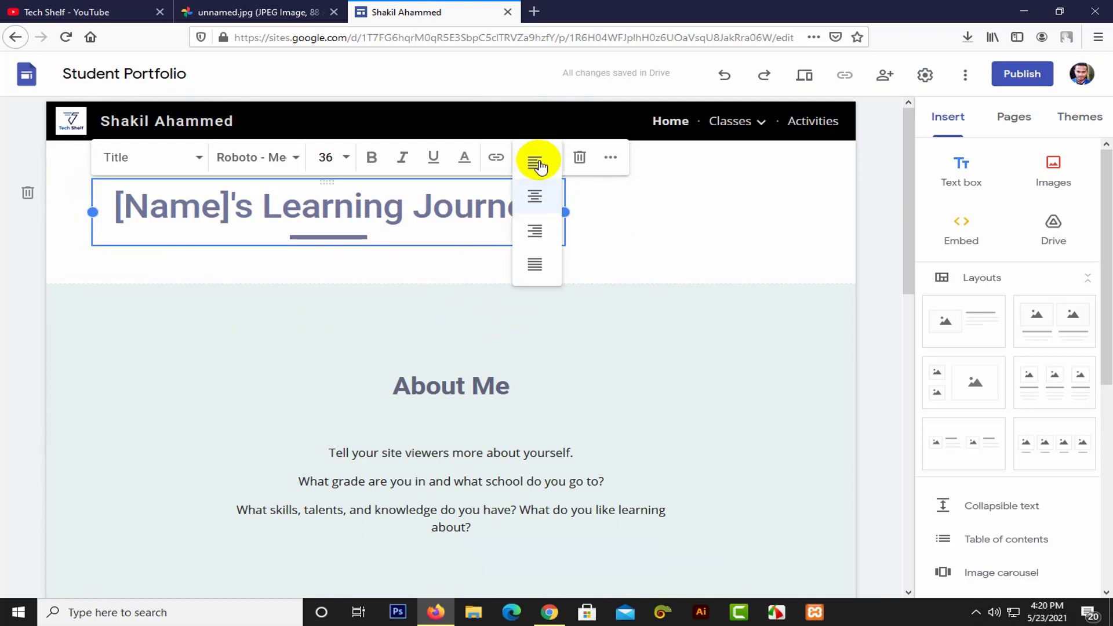
left_click(535, 197)
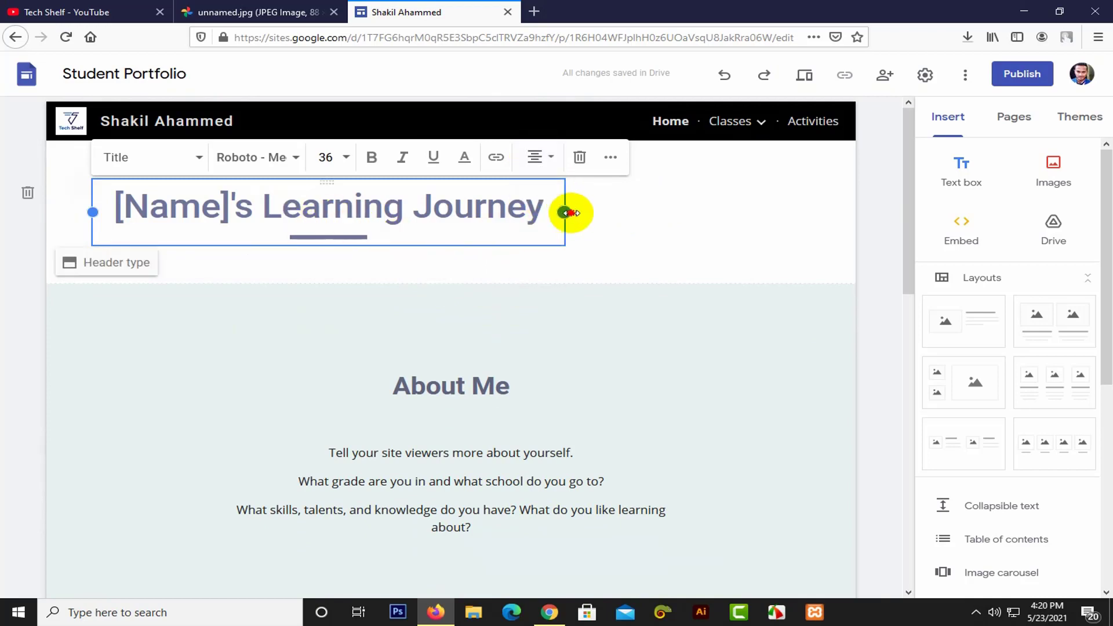
Step: Widen the title's text box by extending its right edge across most of the header
left_click_drag(571, 213, 742, 209)
left_click(773, 203)
left_click(644, 205)
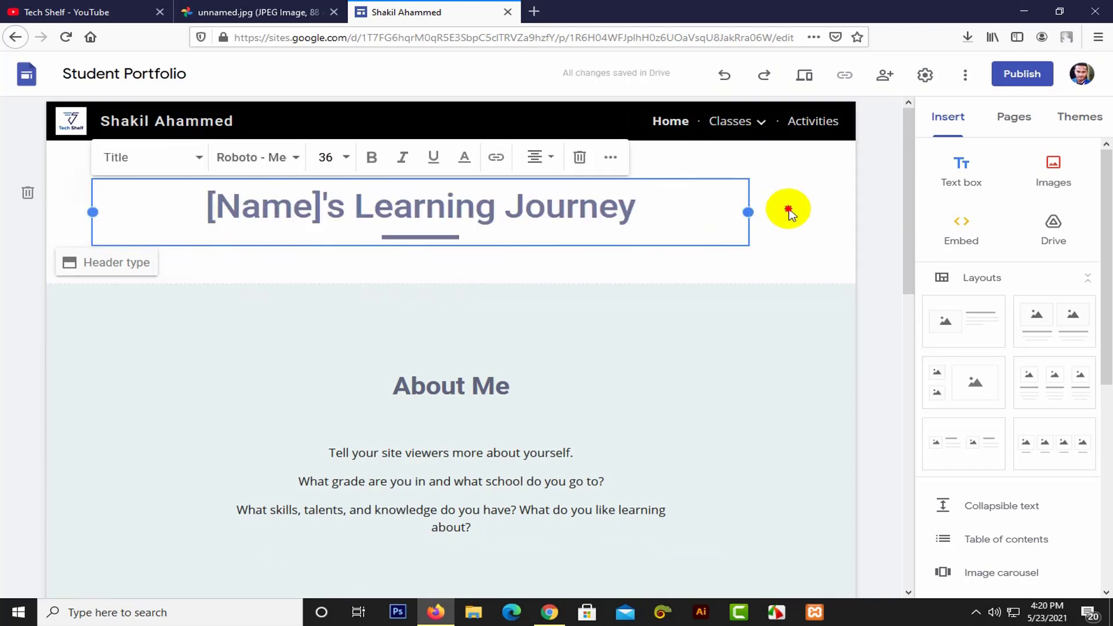
left_click(814, 214)
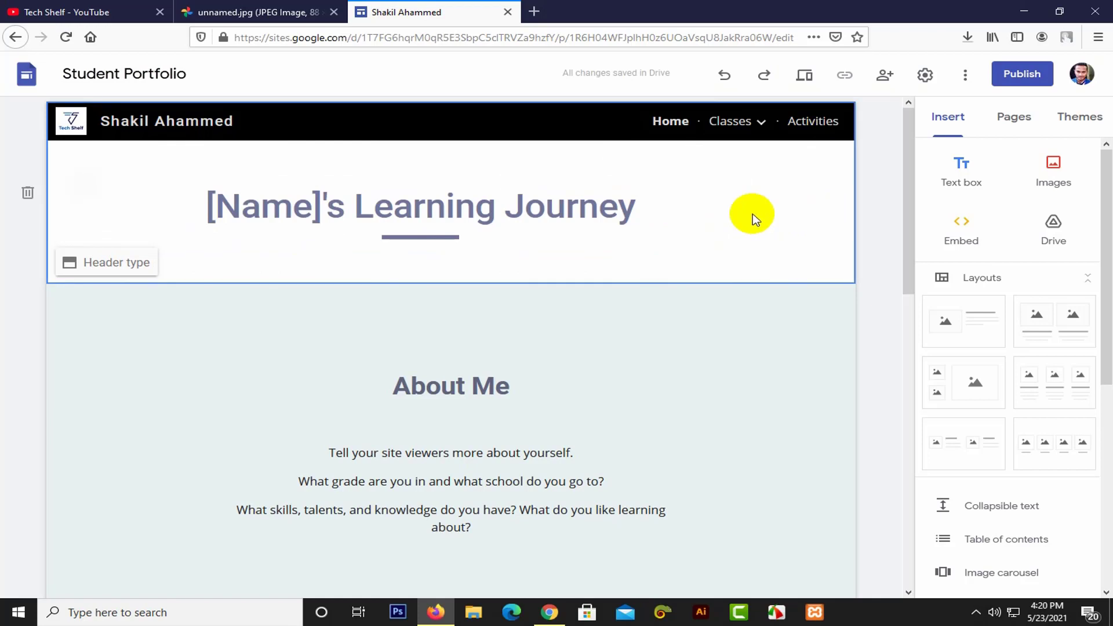
Step: Try to resize the title's text box again from its right edge, and reload the site editor
left_click(640, 213)
left_click_drag(747, 211, 750, 209)
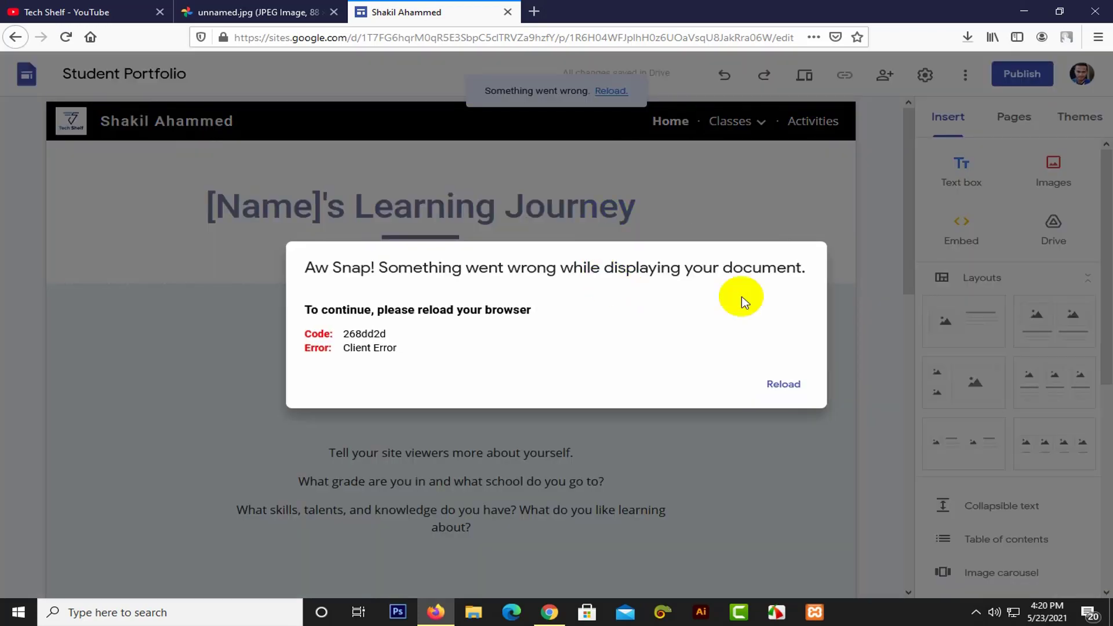
left_click(784, 388)
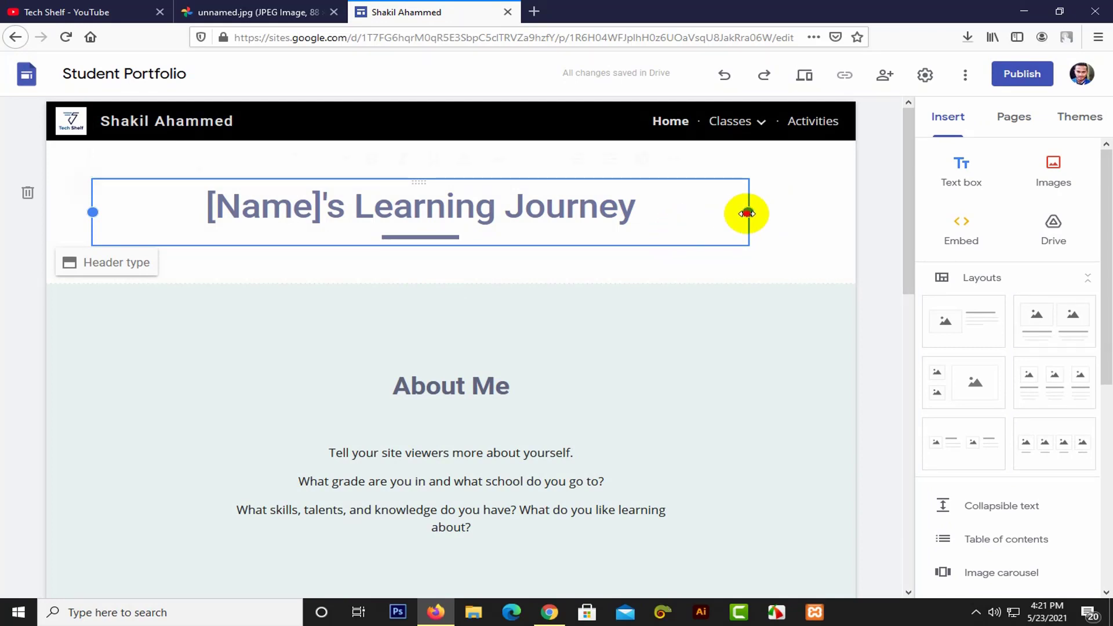
Step: Widen the header title's text box across the content width and replace the title with "Welcome To Tech Shelf"
left_click_drag(747, 212, 812, 213)
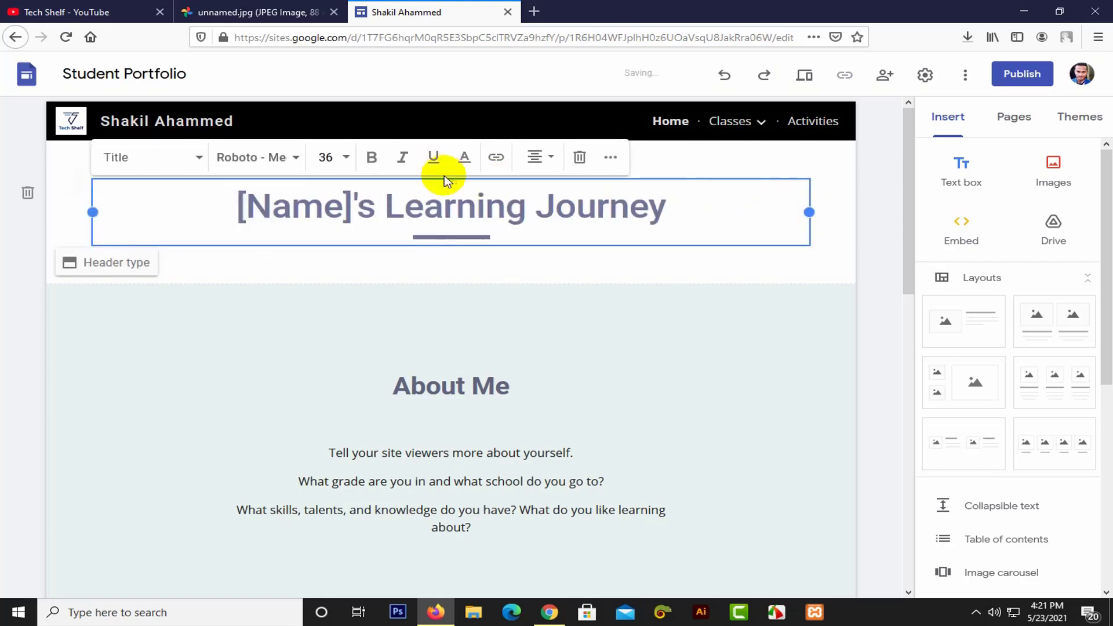
triple_click(476, 208)
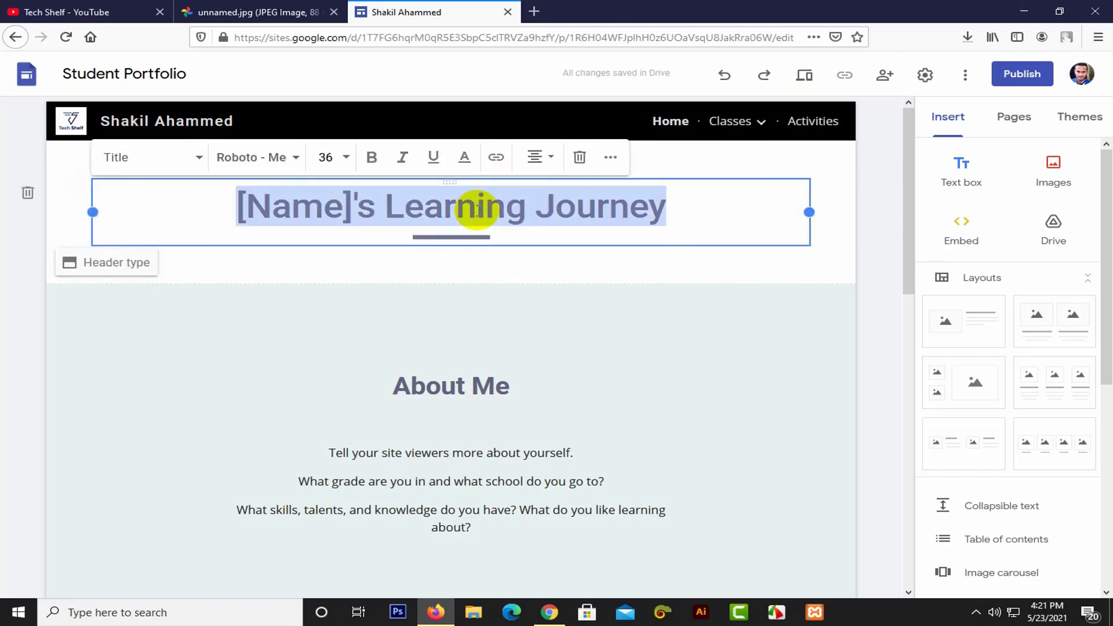
type("\\We")
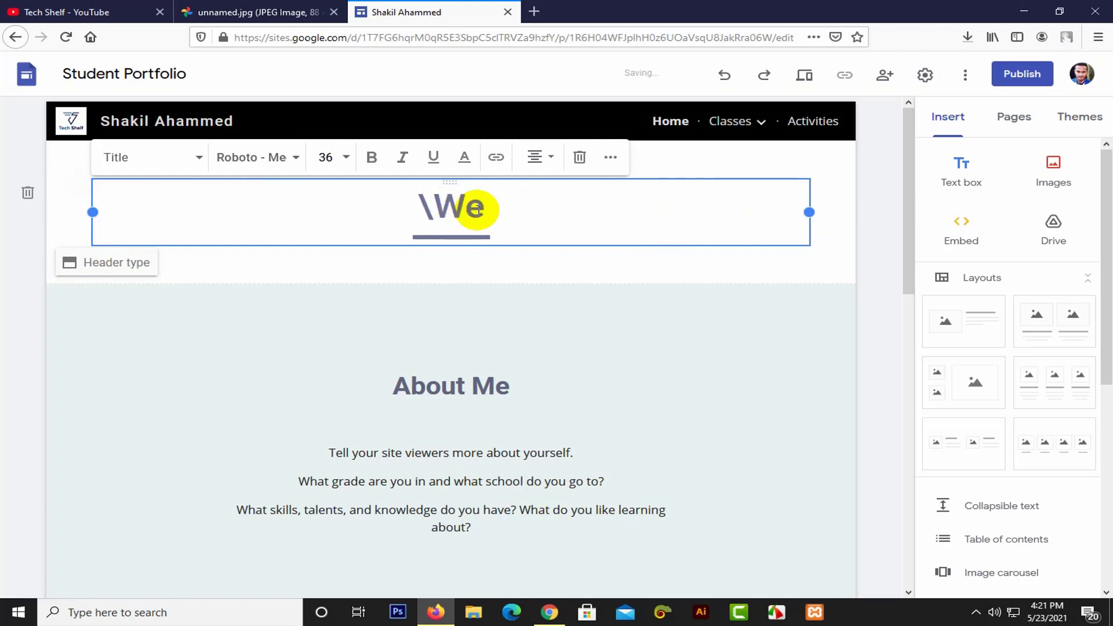
key("BackSpace")
key("BackSpace")
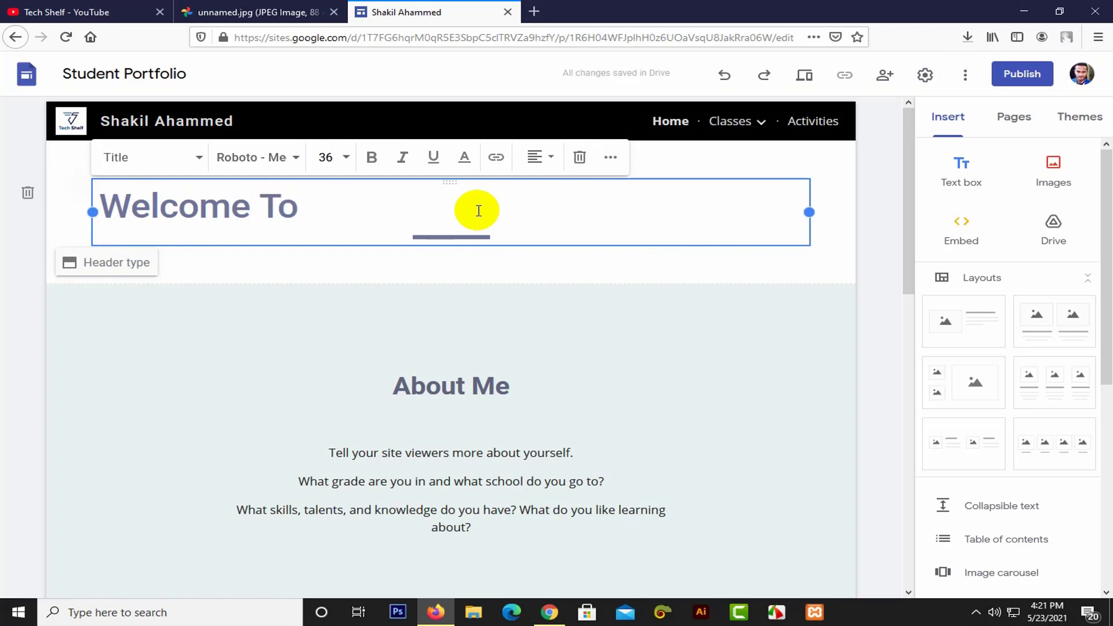
type("My")
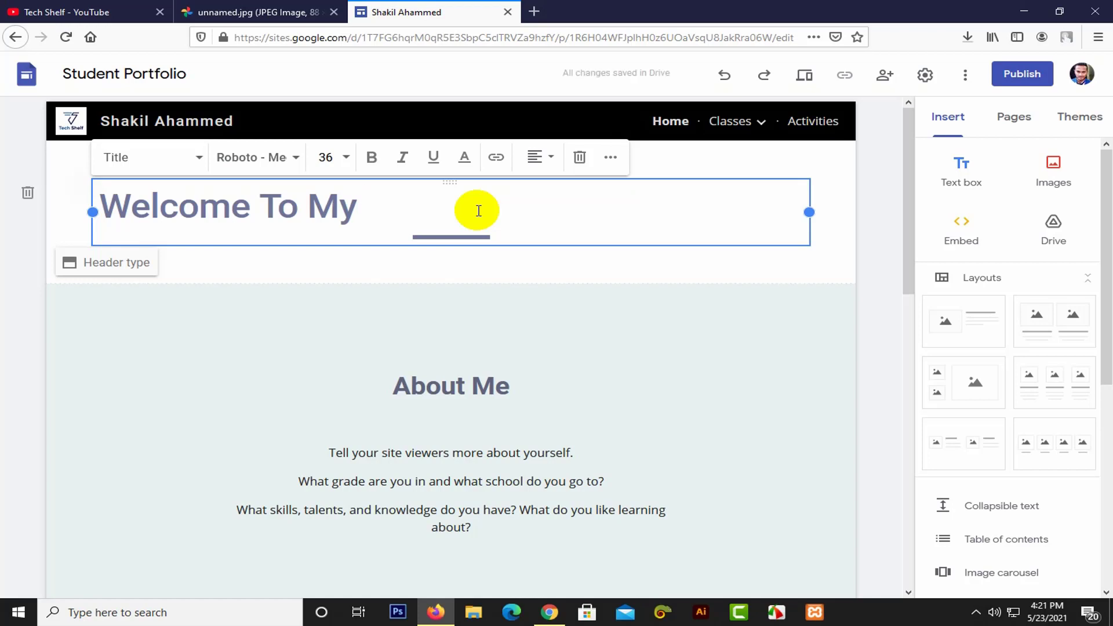
type(" W")
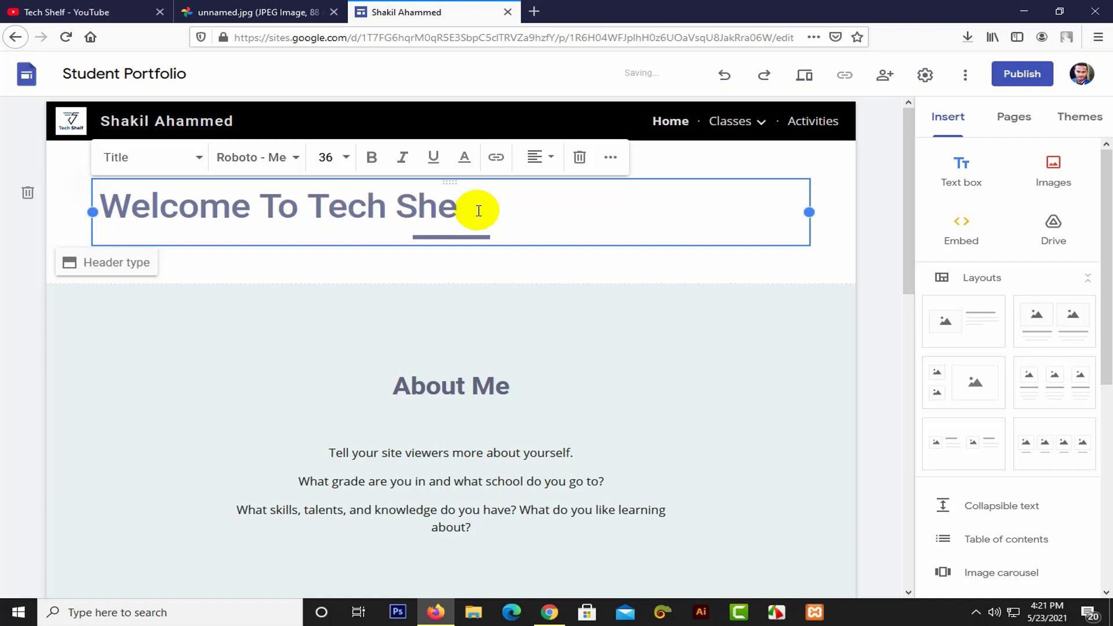
Step: Center-align the "Welcome To Tech Shelf" title in the header
left_click(540, 157)
left_click(534, 197)
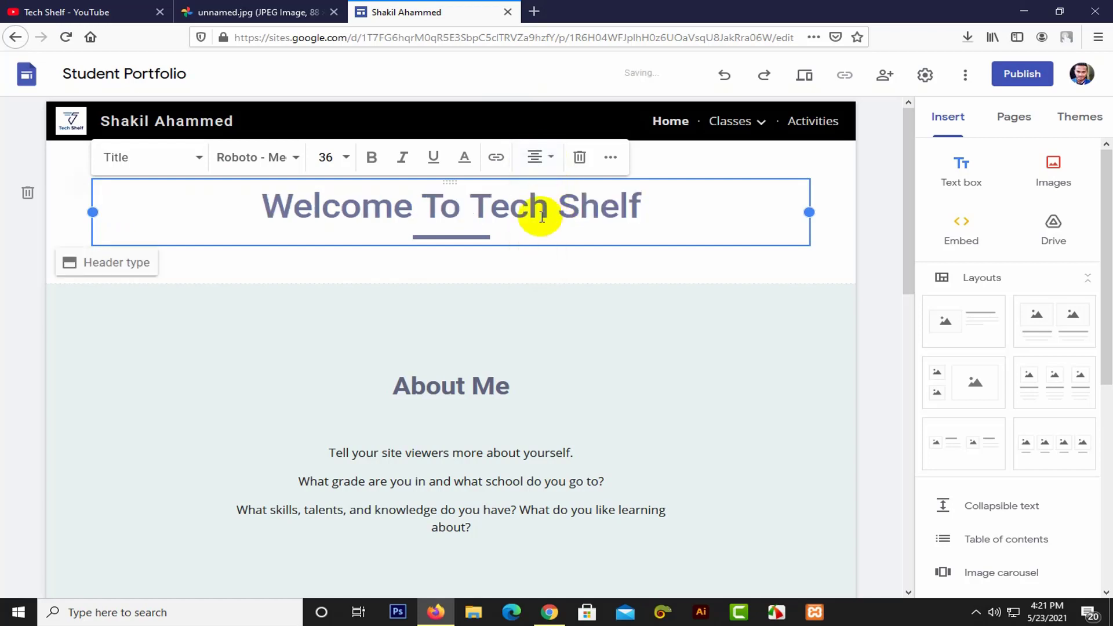
left_click(513, 280)
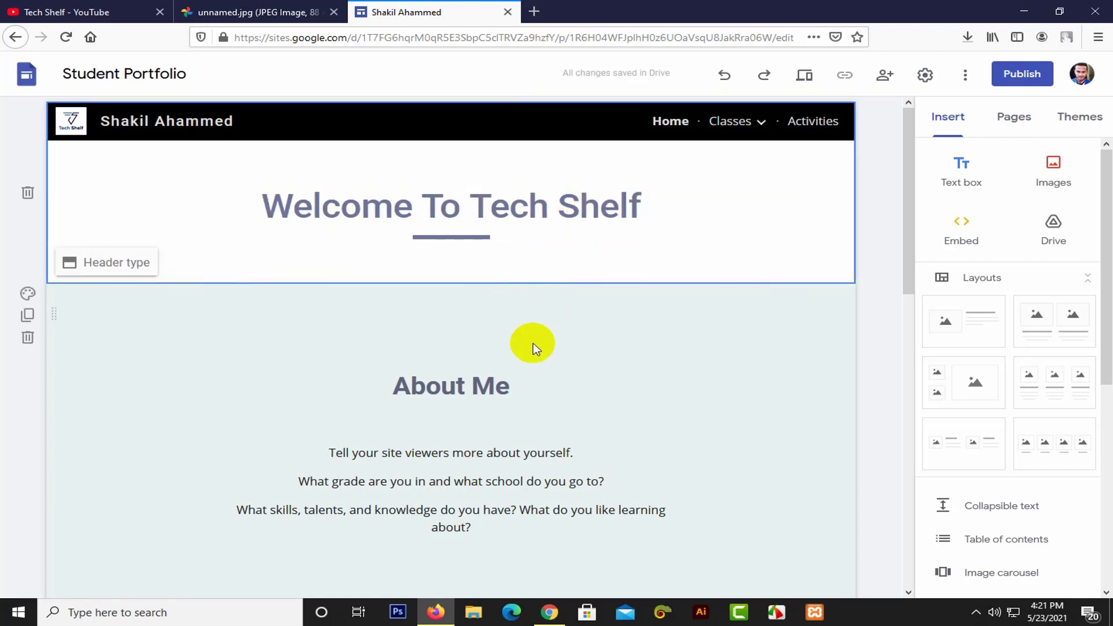
Step: Change the "About Me" section heading to "About Tech Shelf"
left_click(646, 368)
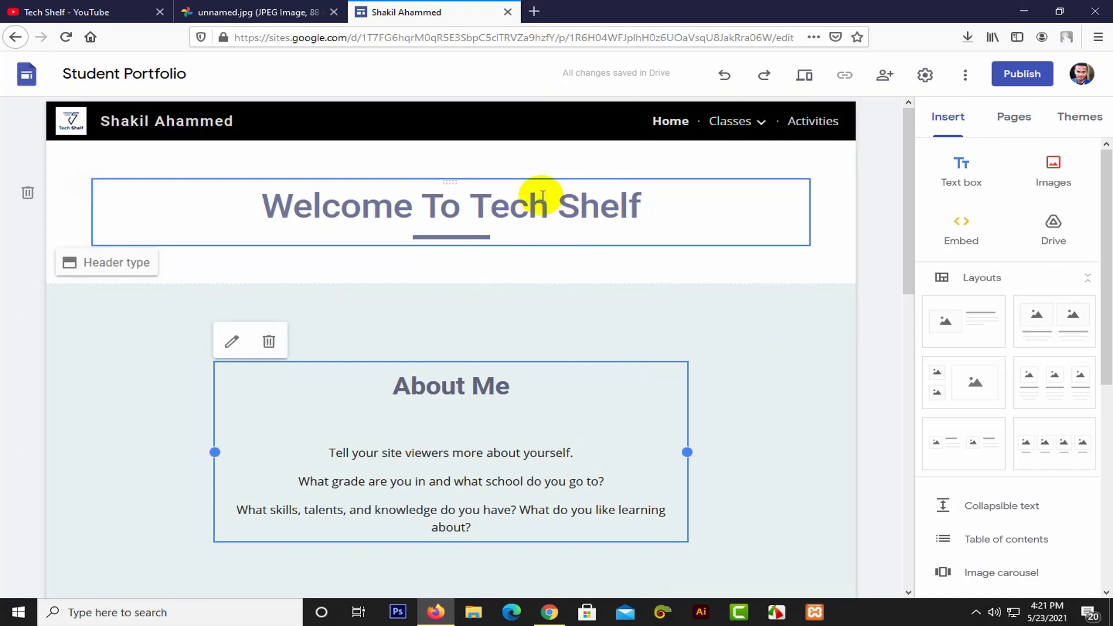
scroll(660, 229, "down", 3)
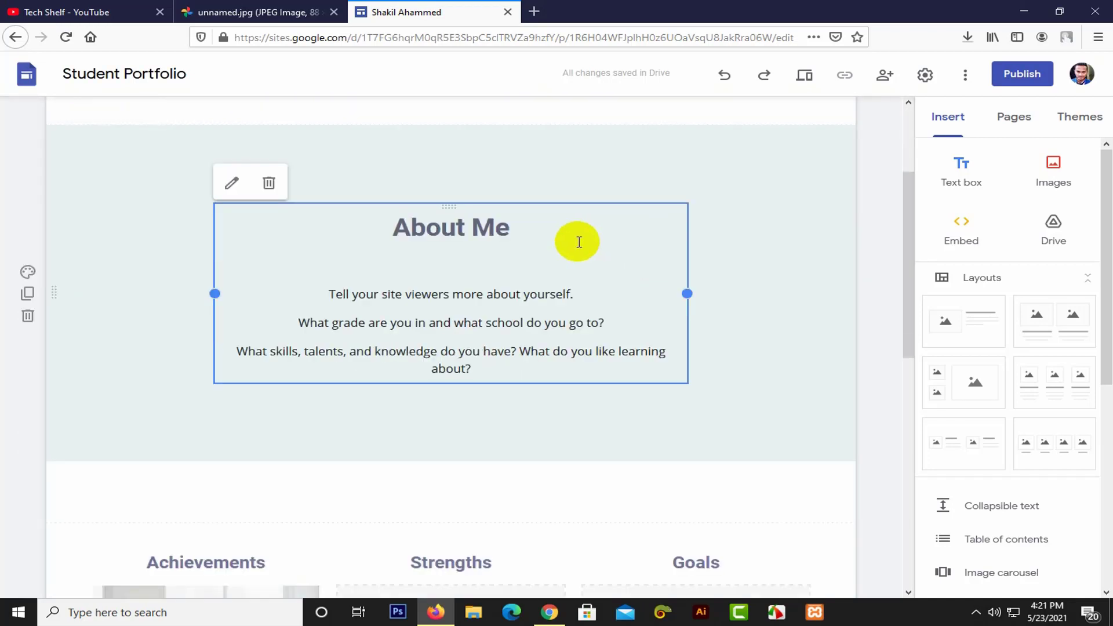
scroll(576, 241, "up", 3)
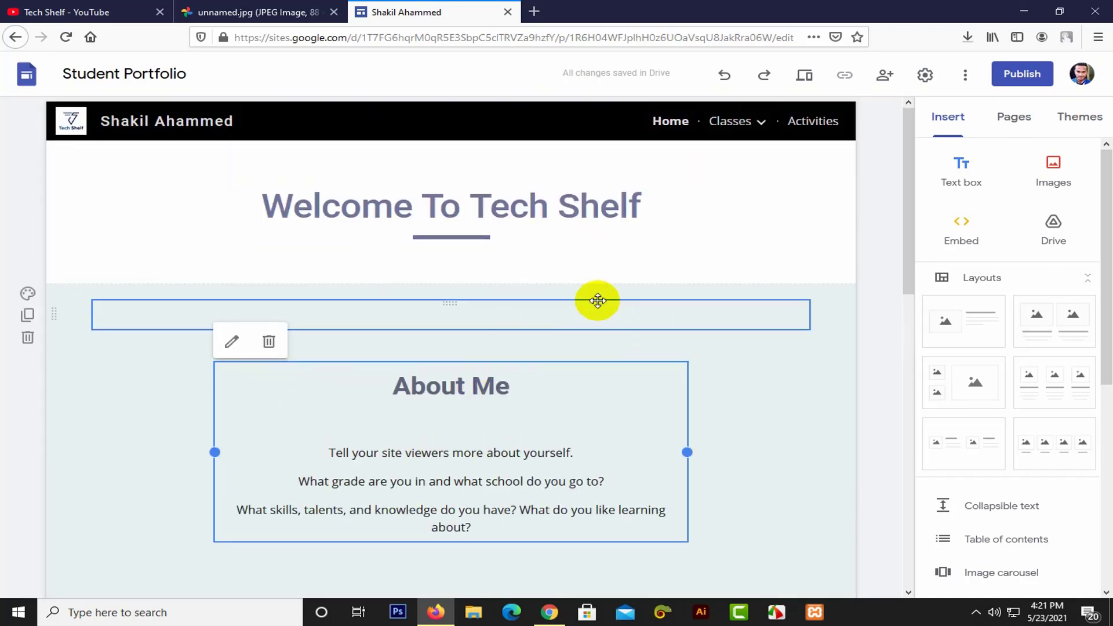
scroll(468, 243, "down", 2)
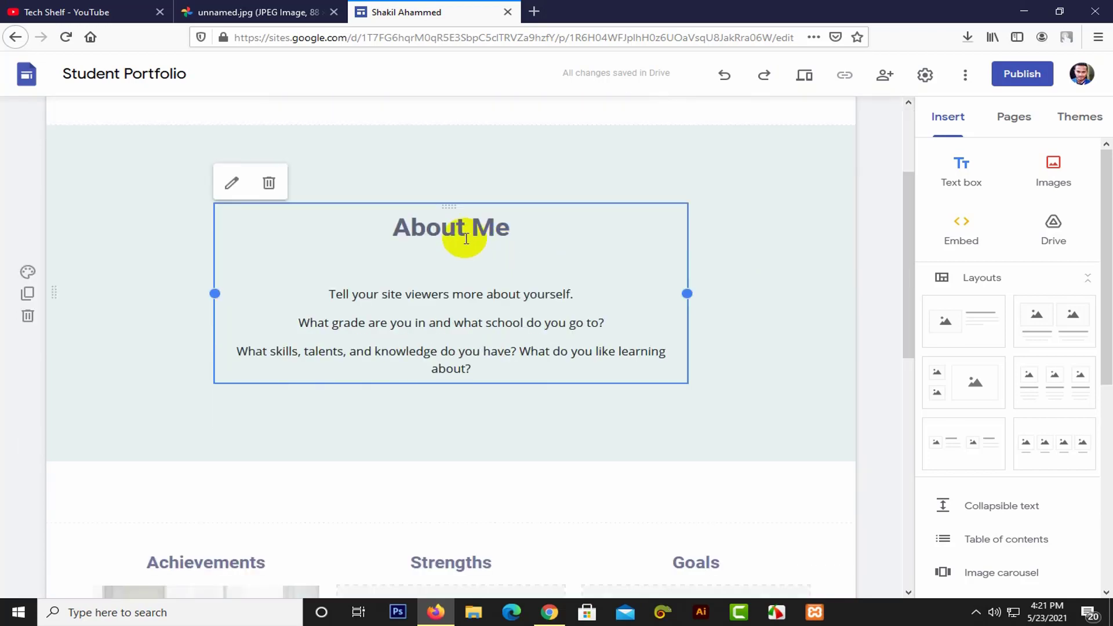
scroll(466, 239, "up", 1)
left_click(471, 306)
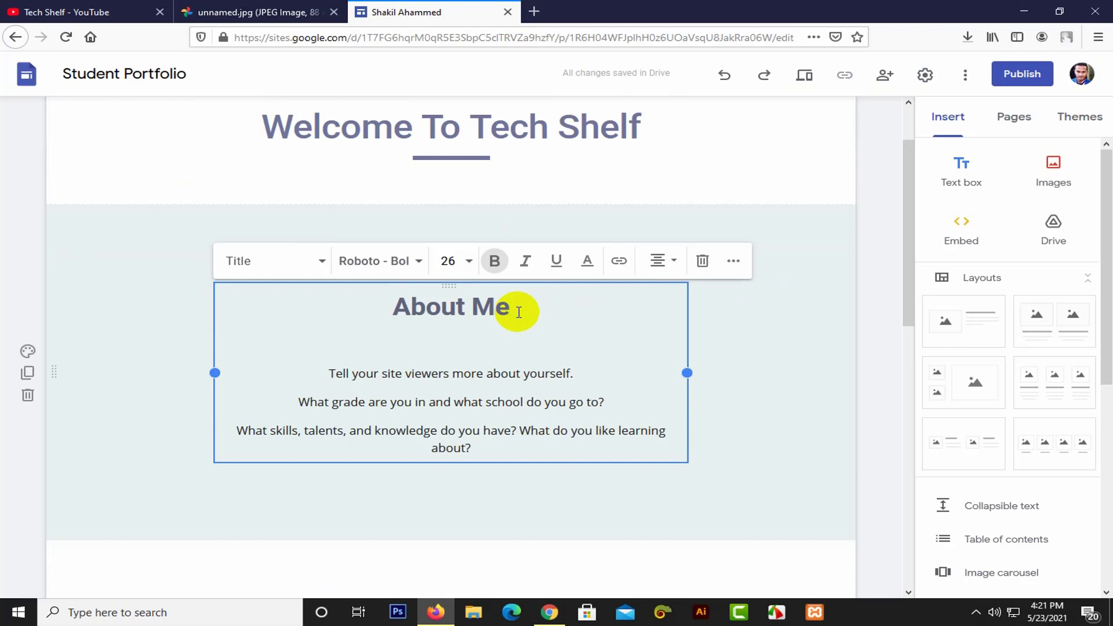
key("BackSpace")
key("BackSpace")
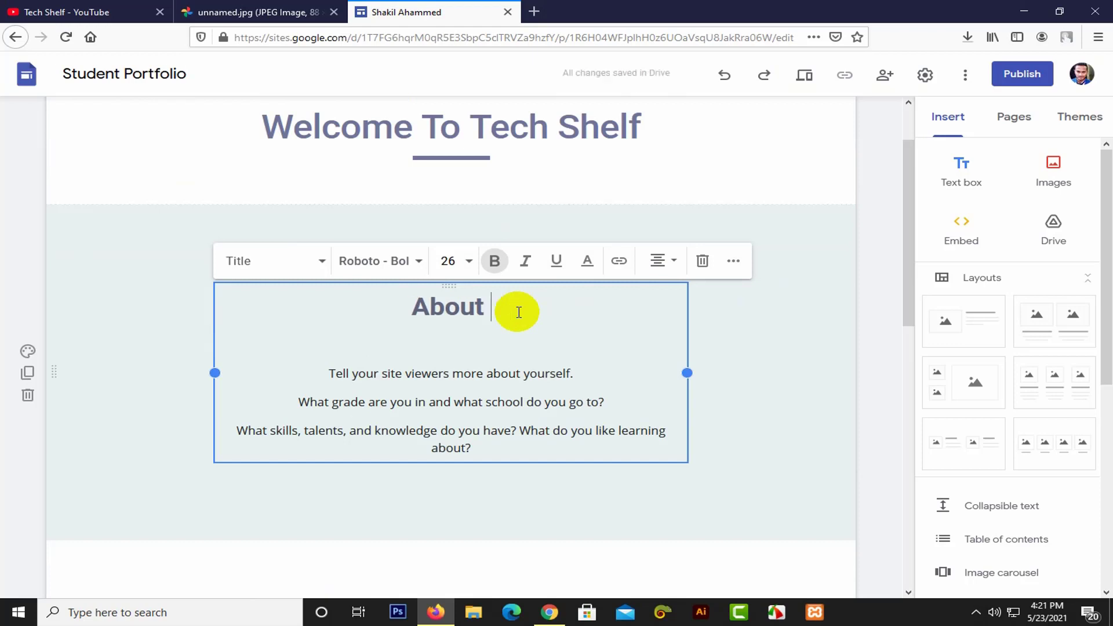
type("Tech A")
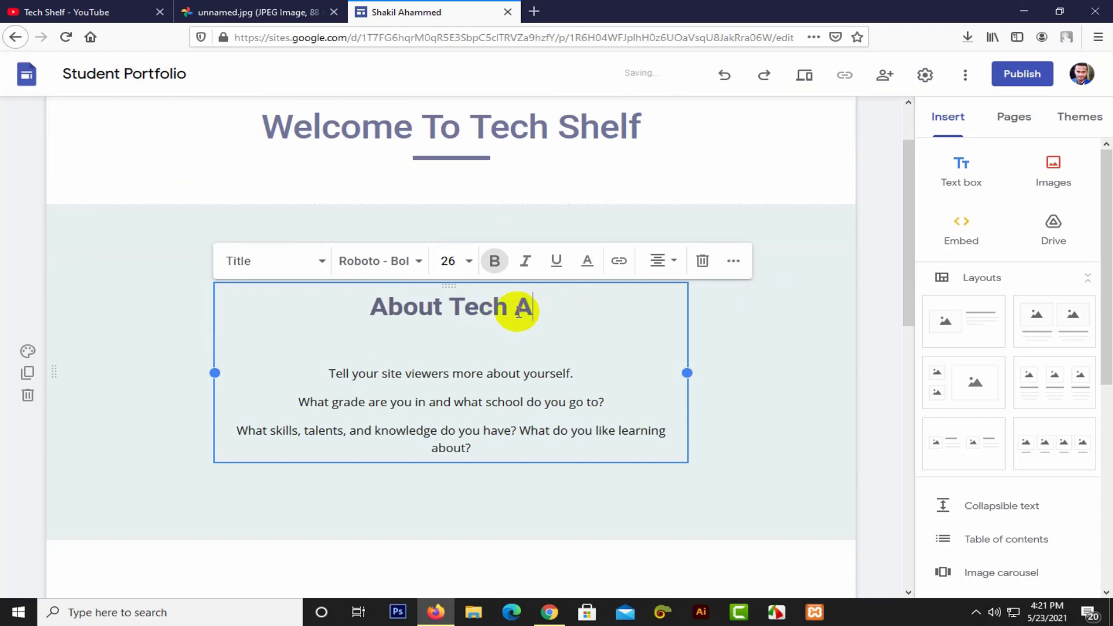
type("S")
key("BackSpace")
key("BackSpace")
key("BackSpace")
type("She")
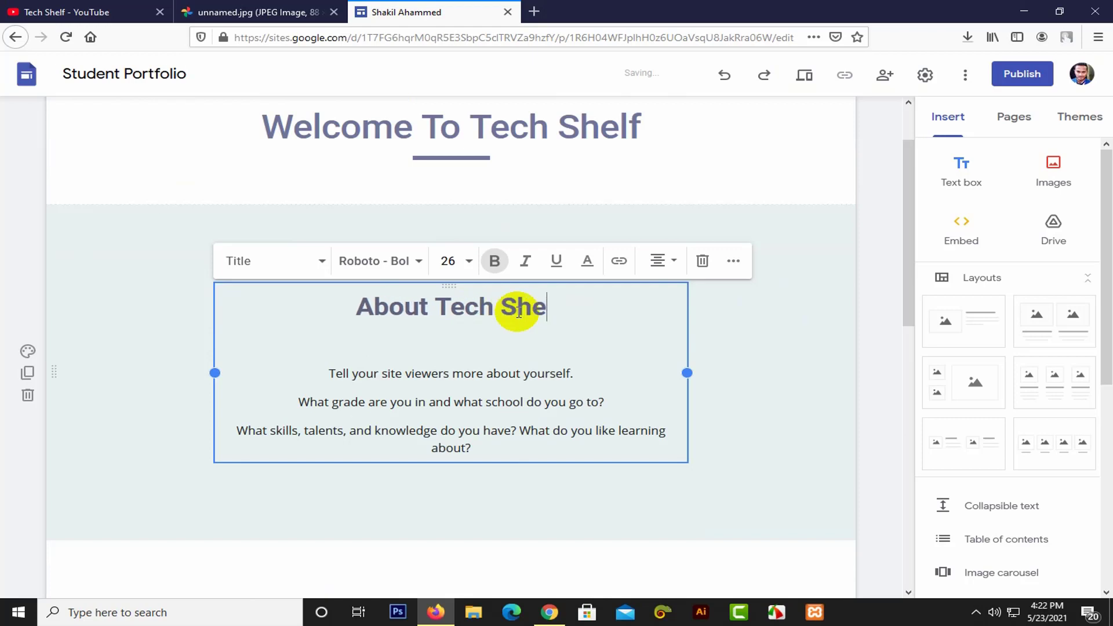
type("lf")
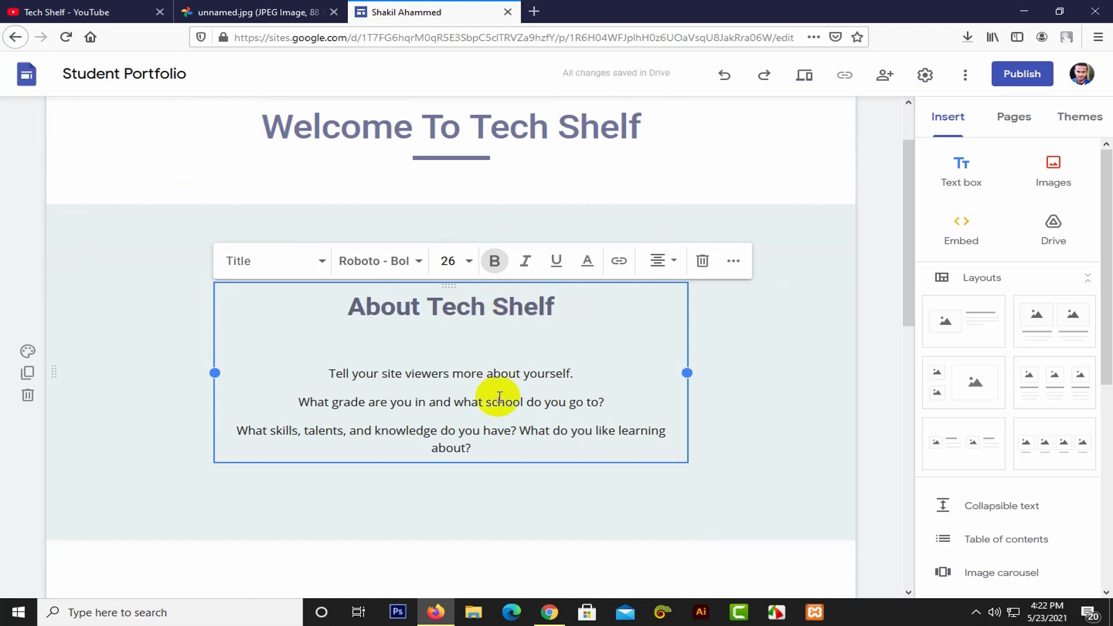
Step: Switch to the Tech Shelf YouTube channel, show its About information and copy the full channel description
left_click(497, 401)
left_click(127, 7)
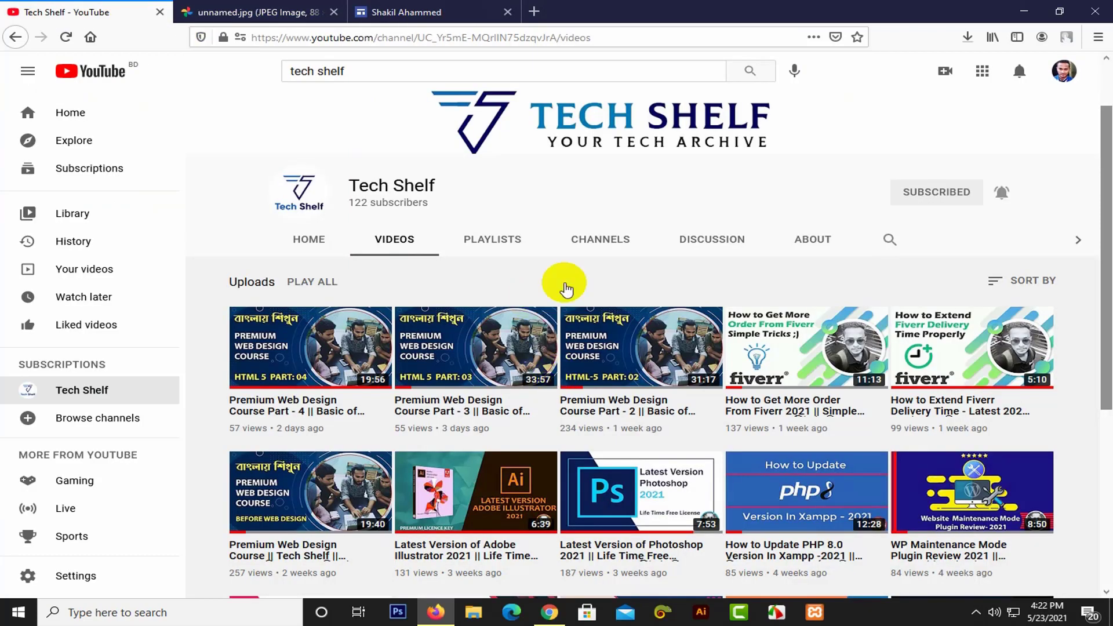
left_click(820, 242)
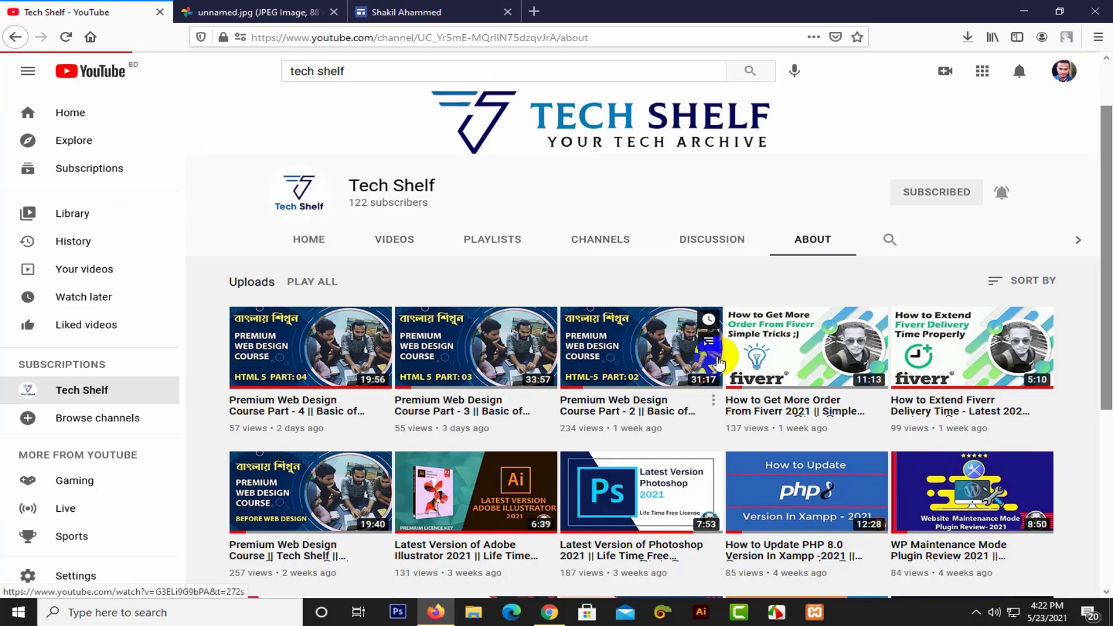
left_click_drag(248, 395, 638, 453)
triple_click(637, 452)
left_click_drag(377, 427, 256, 404)
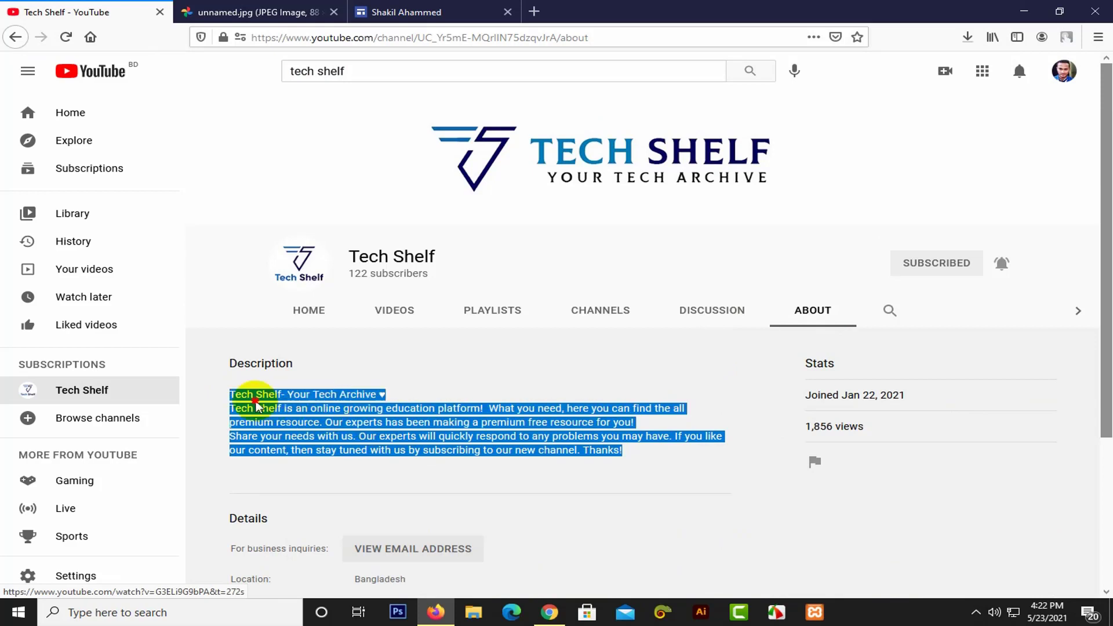
right_click(248, 397)
left_click(290, 407)
Step: Return to the Google Sites editor and replace the placeholder paragraphs under "About Tech Shelf" with the copied channel description
left_click(273, 13)
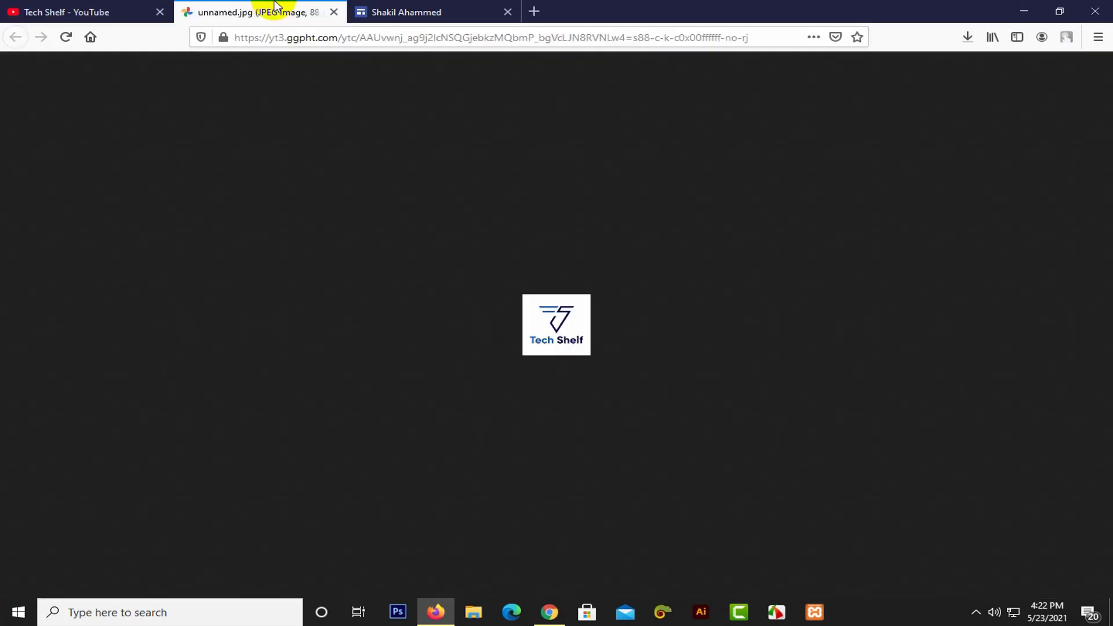
left_click(415, 12)
left_click(543, 397)
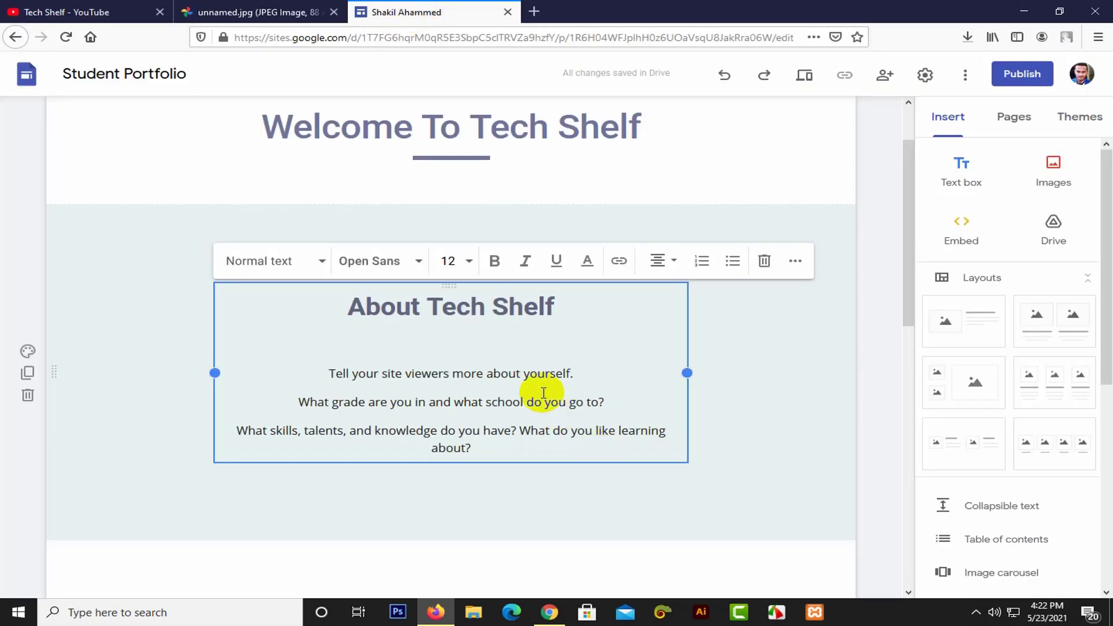
key("ctrl+a")
triple_click(504, 378)
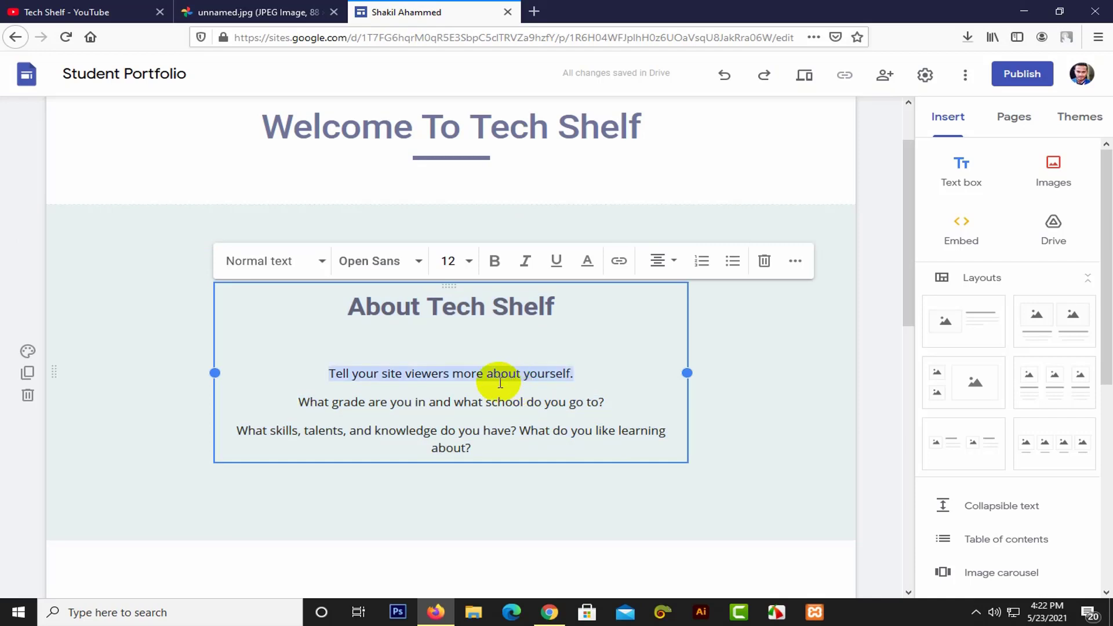
left_click_drag(326, 373, 632, 455)
key("BackSpace")
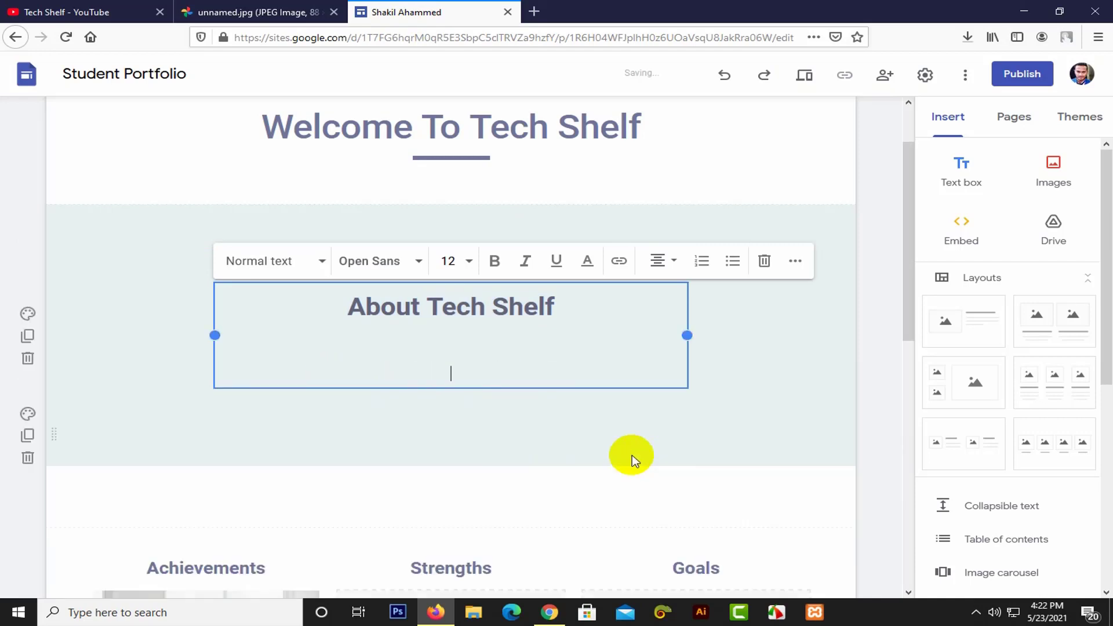
key("ctrl+v")
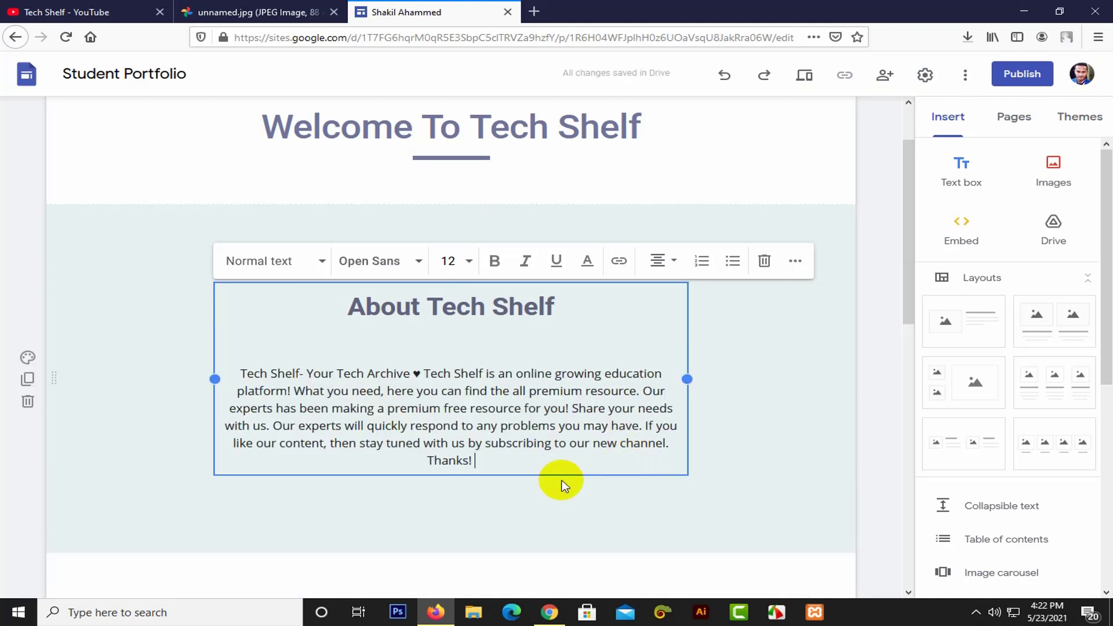
Step: Left-align the whole description paragraph under the "About Tech Shelf" heading
key("ctrl+a")
left_click(339, 374)
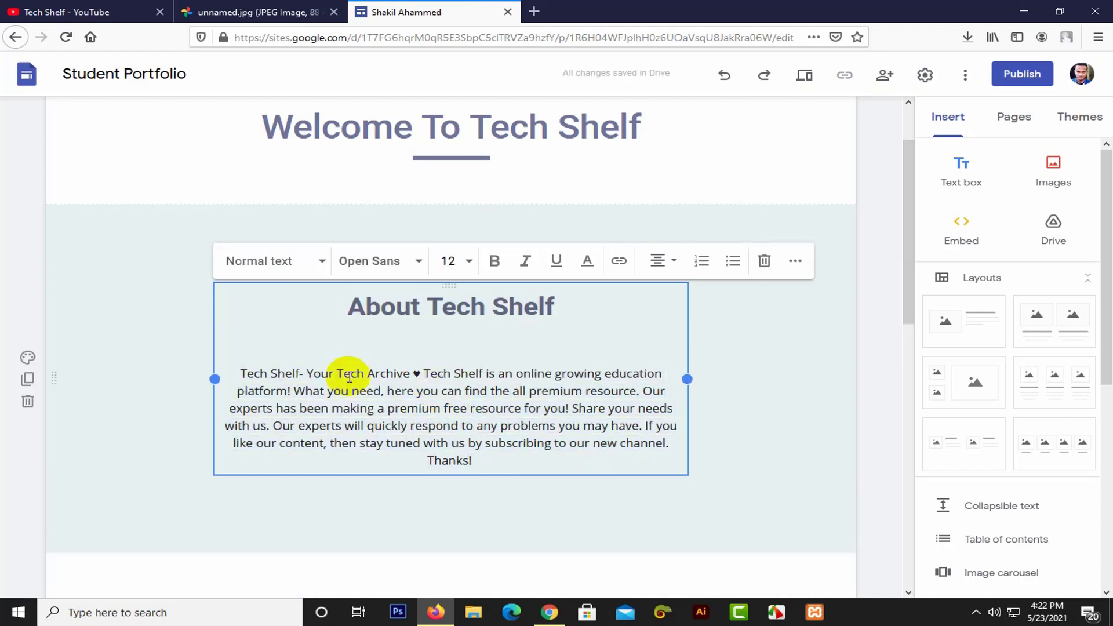
mouse_move(240, 373)
left_mouse_down()
mouse_move(556, 461)
mouse_move(255, 379)
left_mouse_up()
left_click(509, 468)
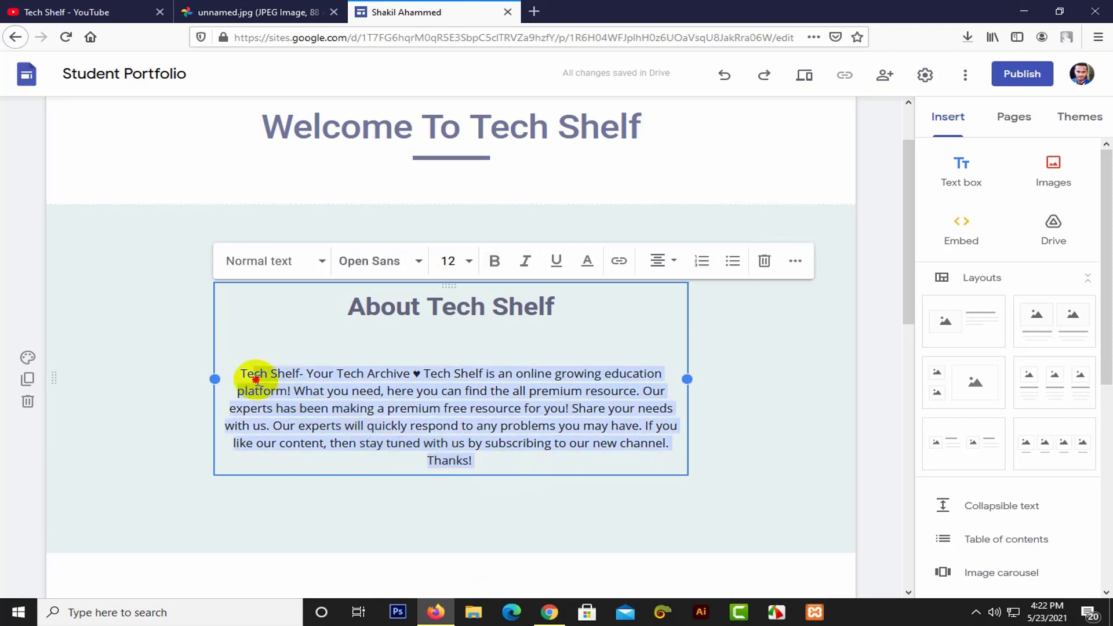
left_click(243, 375)
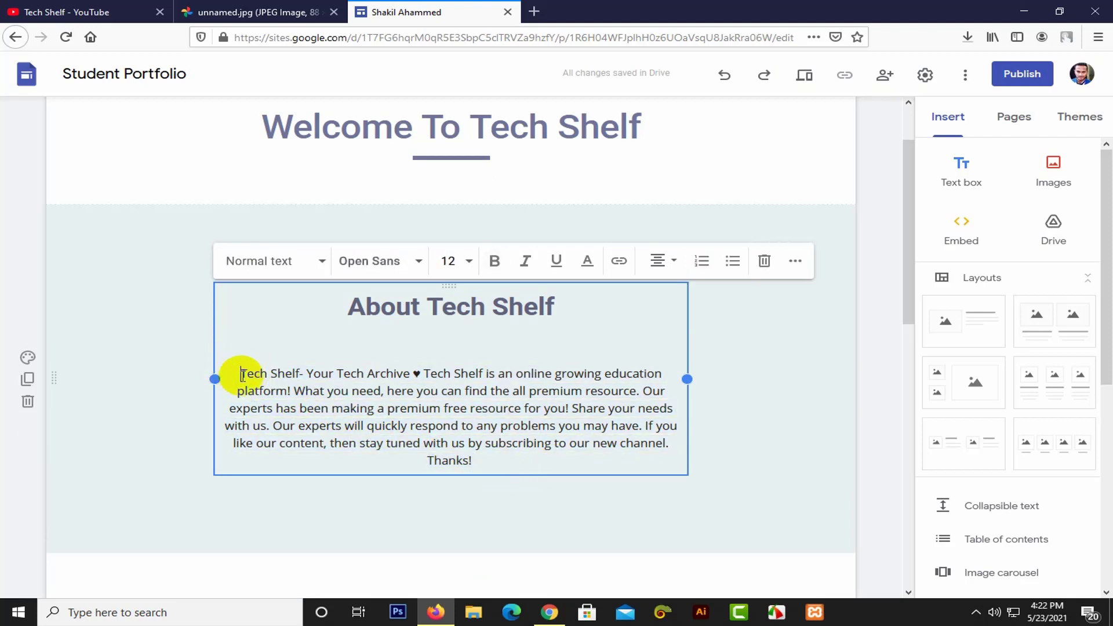
left_click_drag(243, 373, 291, 419)
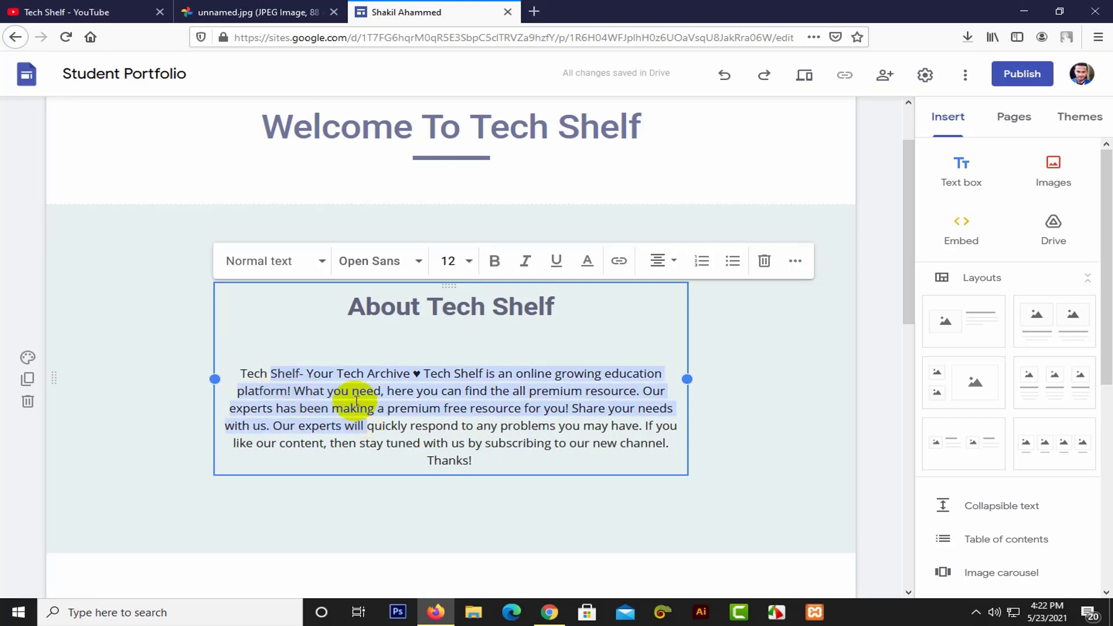
left_click(239, 373)
triple_click(239, 374)
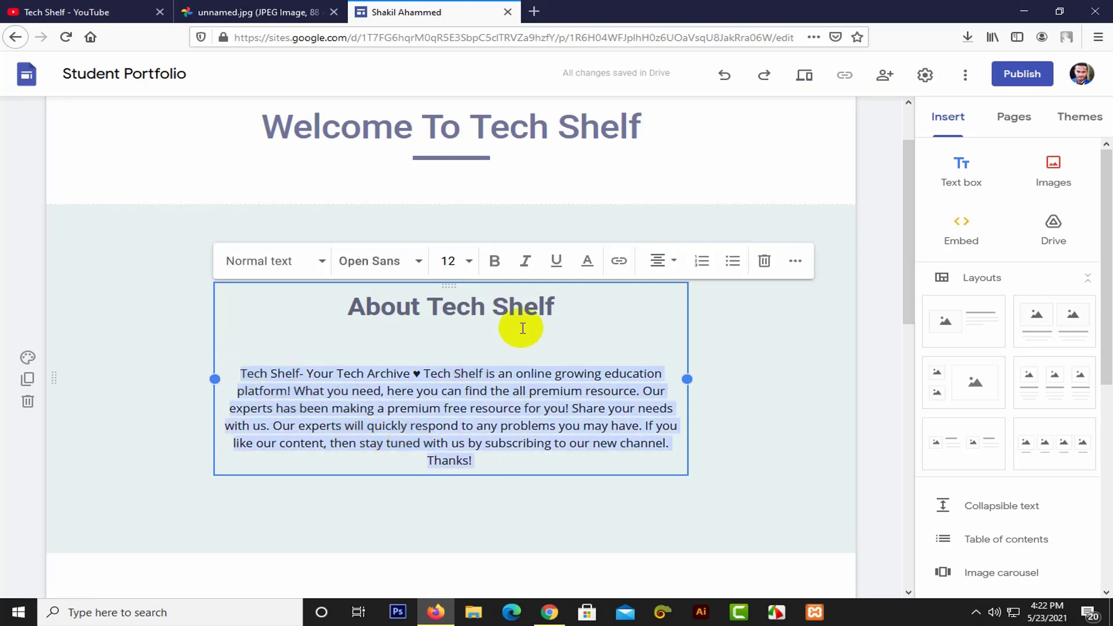
left_click(671, 271)
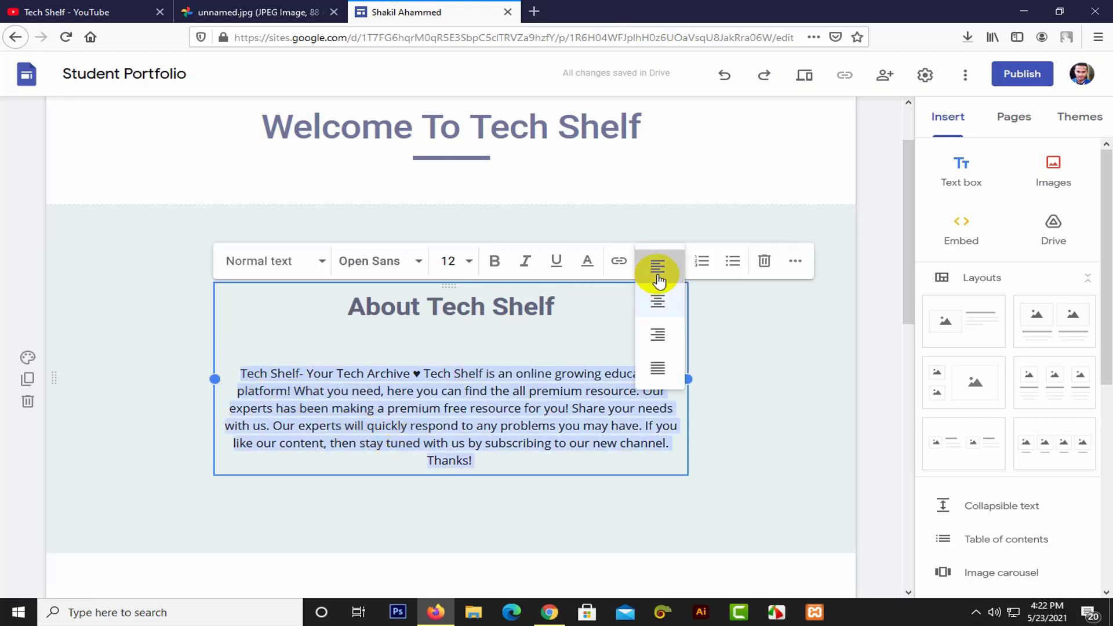
left_click(659, 281)
left_click(367, 426)
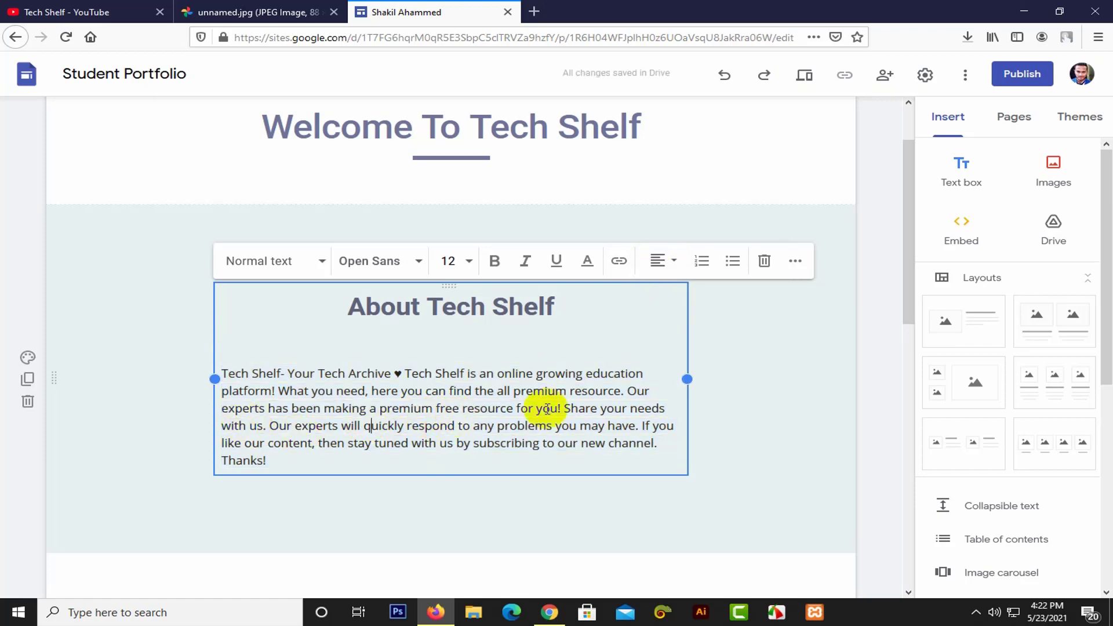
scroll(589, 380, "down", 3)
scroll(641, 268, "up", 3)
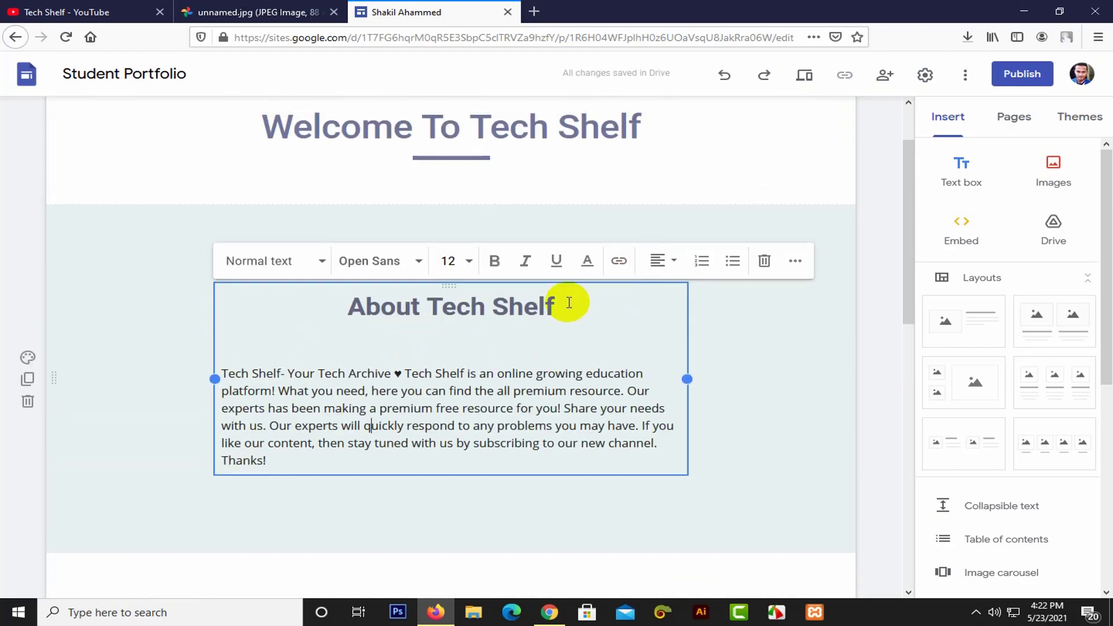
left_click(728, 346)
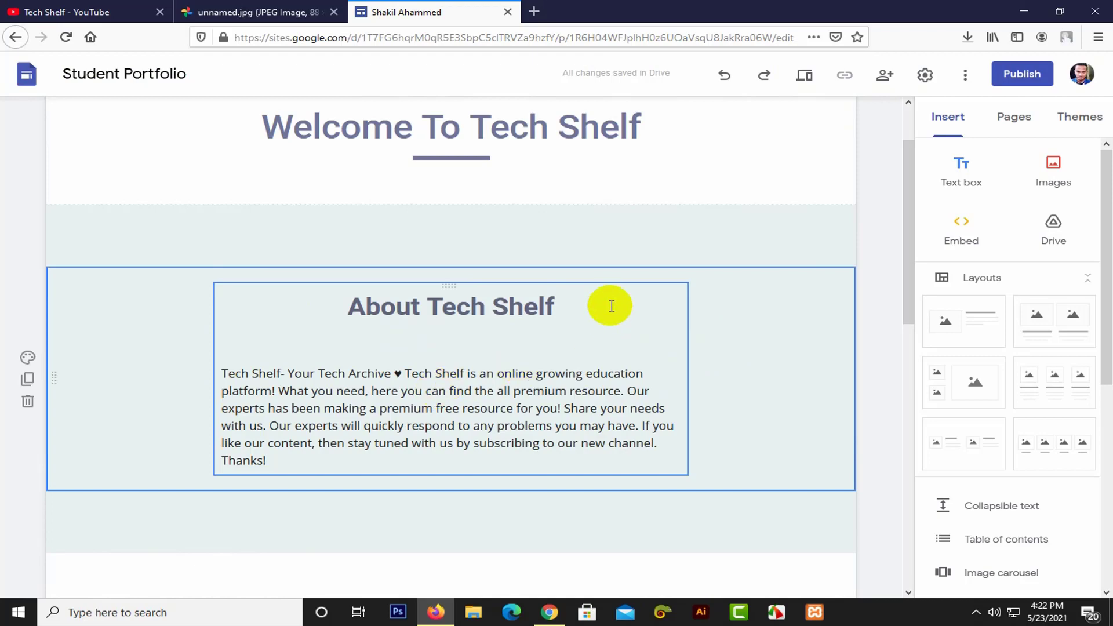
scroll(467, 279, "down", 6)
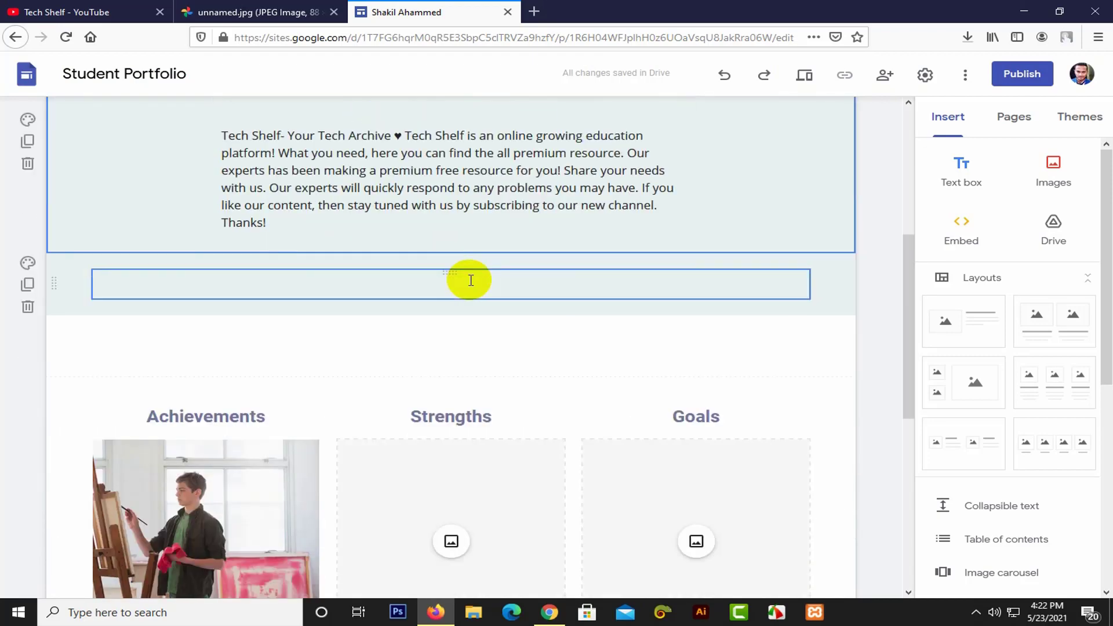
Step: Add the heading "Our Latest Uploaded Video" in Title style to the empty text box above the Achievements, Strengths and Goals columns
scroll(479, 297, "up", 2)
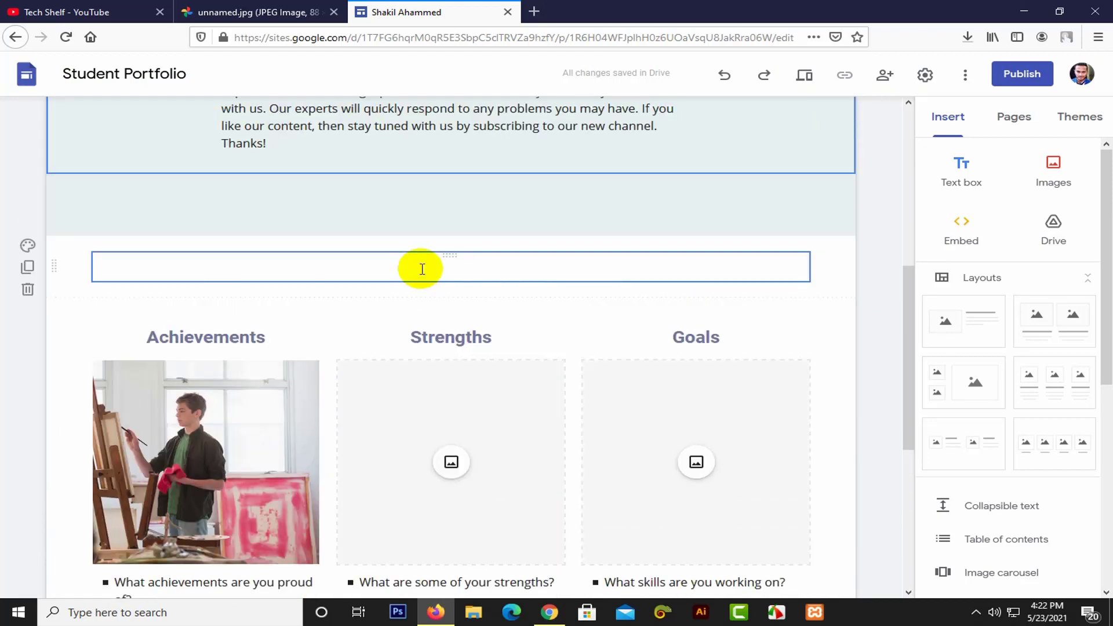
scroll(422, 268, "up", 5)
scroll(454, 306, "down", 5)
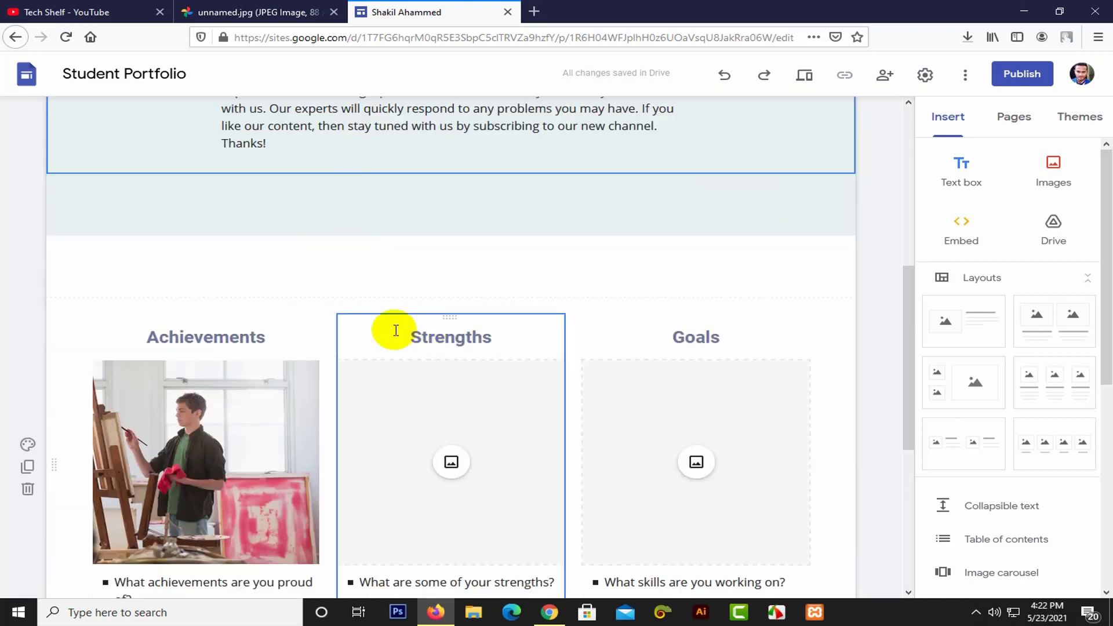
left_click(400, 275)
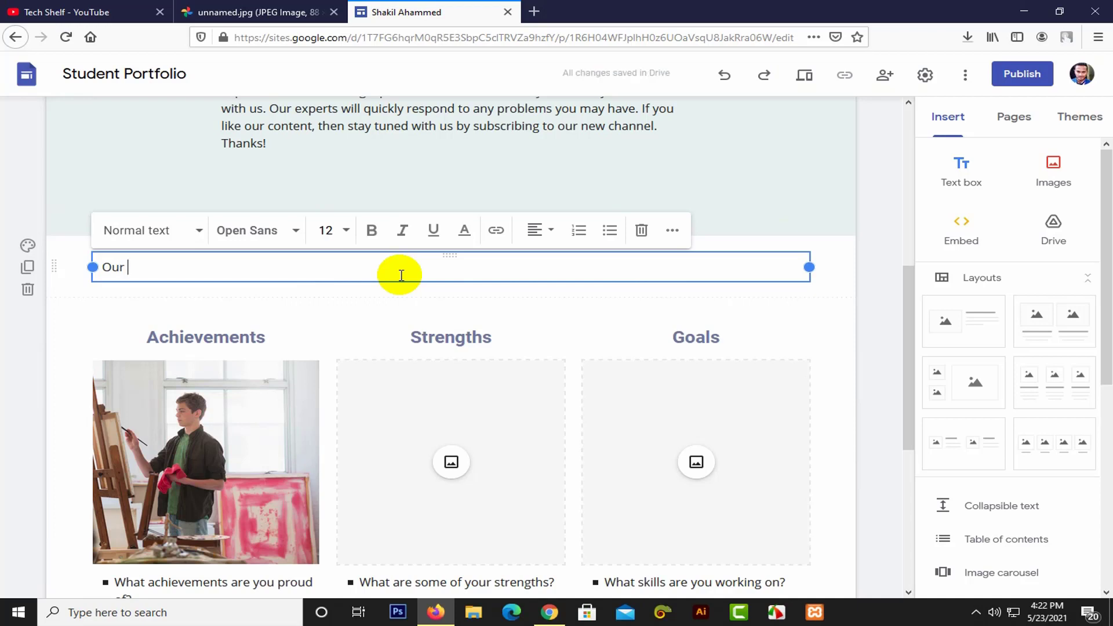
left_click(174, 230)
left_click(153, 277)
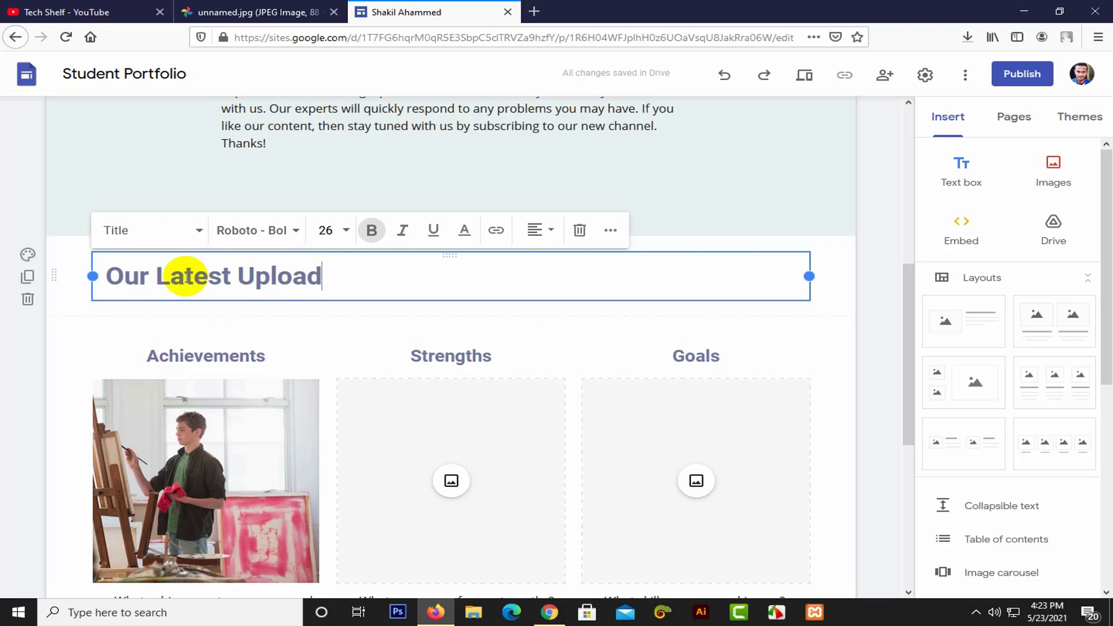
type("ed Video")
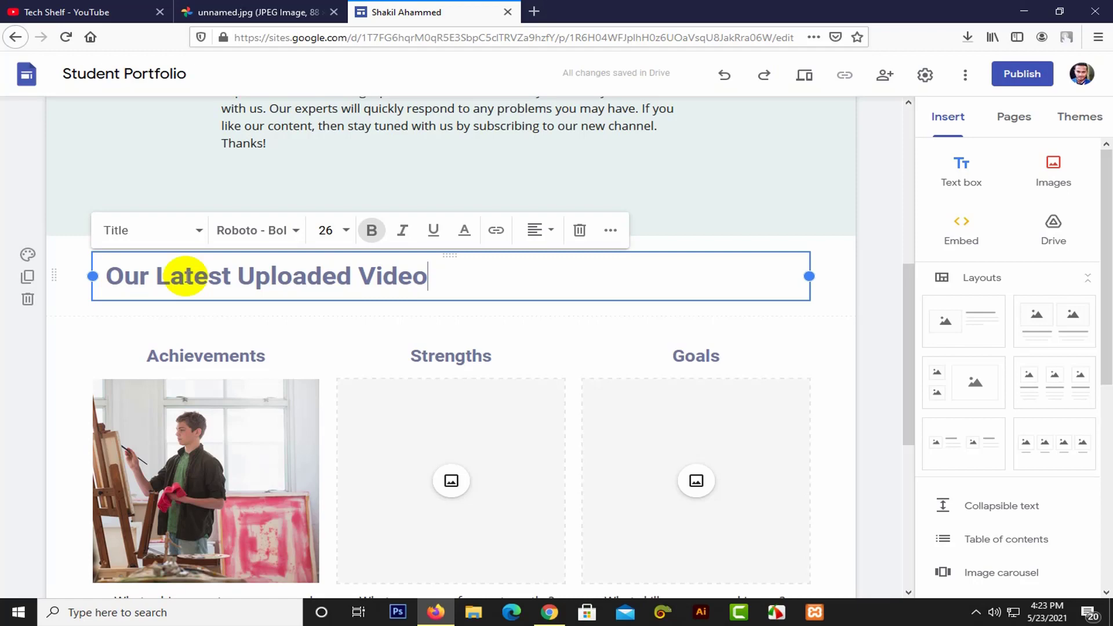
Step: Delete the Achievements column below the new heading, including its painter image, title and bullet text
scroll(305, 281, "down", 4)
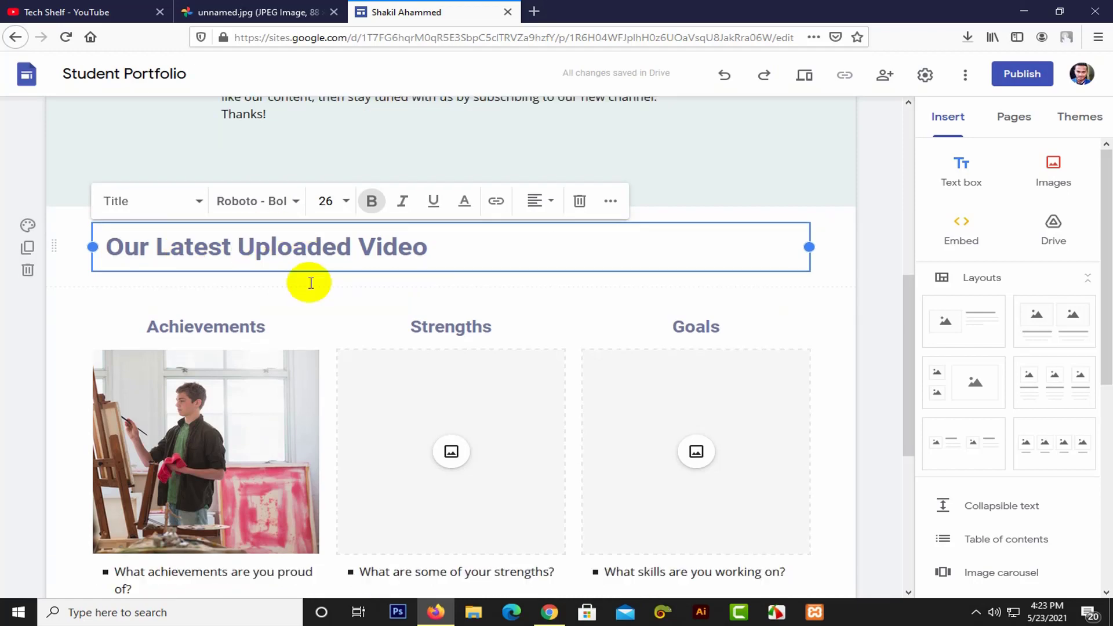
left_click(276, 219)
scroll(401, 206, "up", 4)
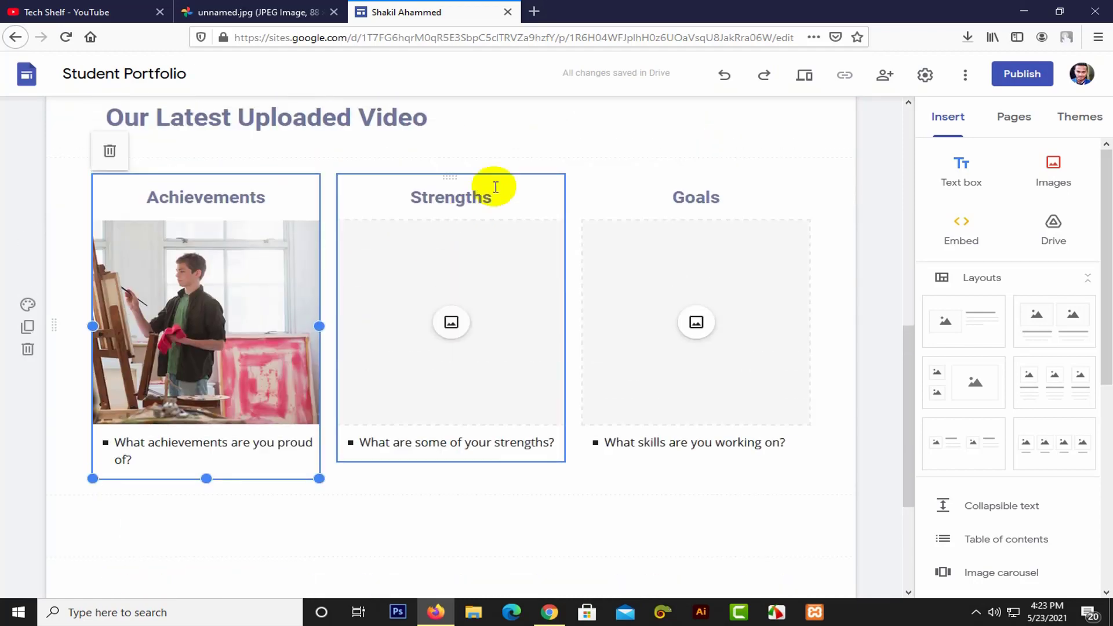
left_click(238, 431)
scroll(248, 416, "down", 3)
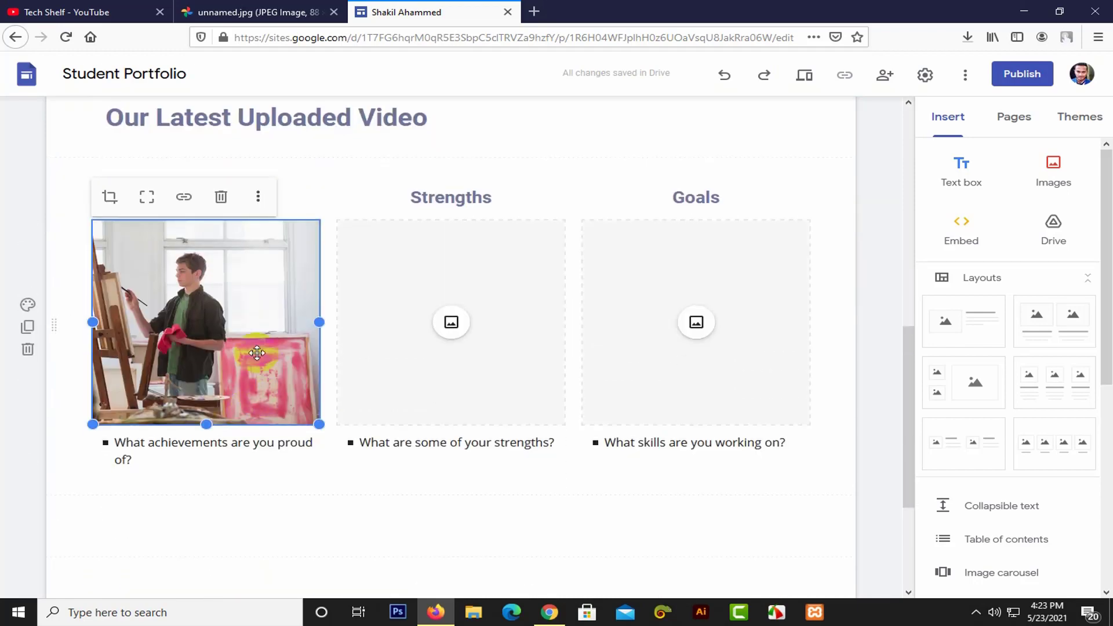
left_click(232, 196)
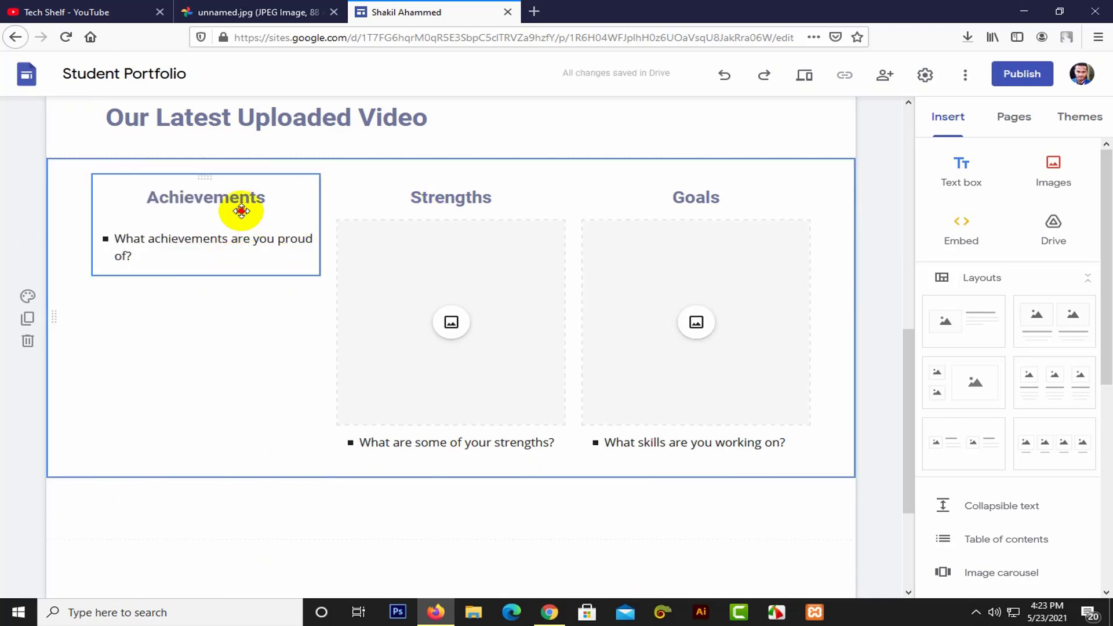
left_click(241, 210)
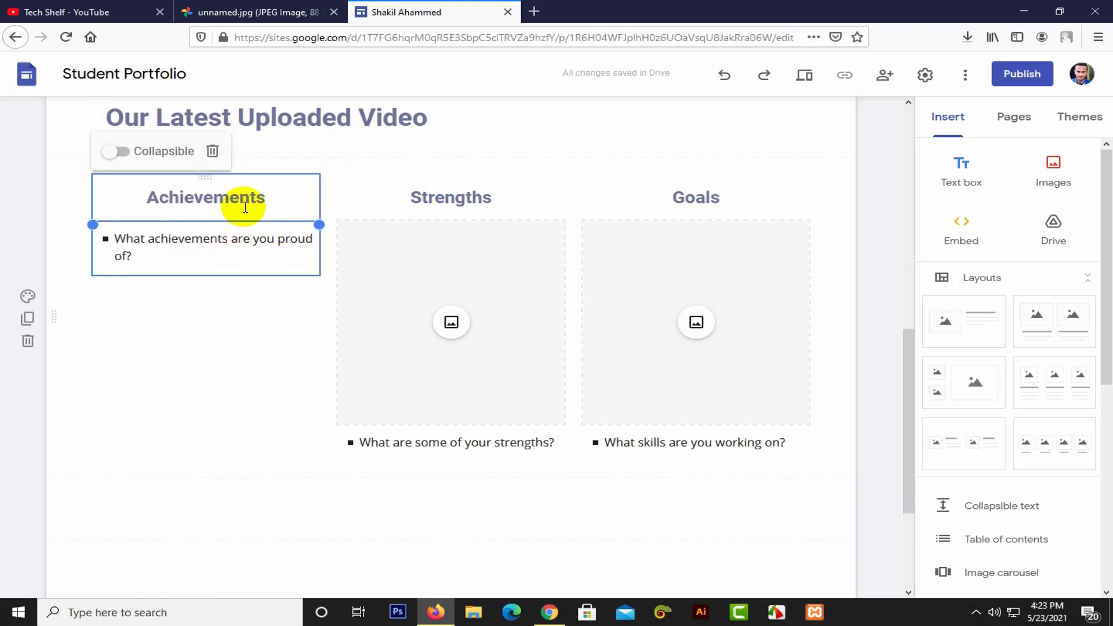
key("Delete")
Step: Delete the Goals and Strengths columns below the "Our Latest Uploaded Video" heading
left_click(432, 264)
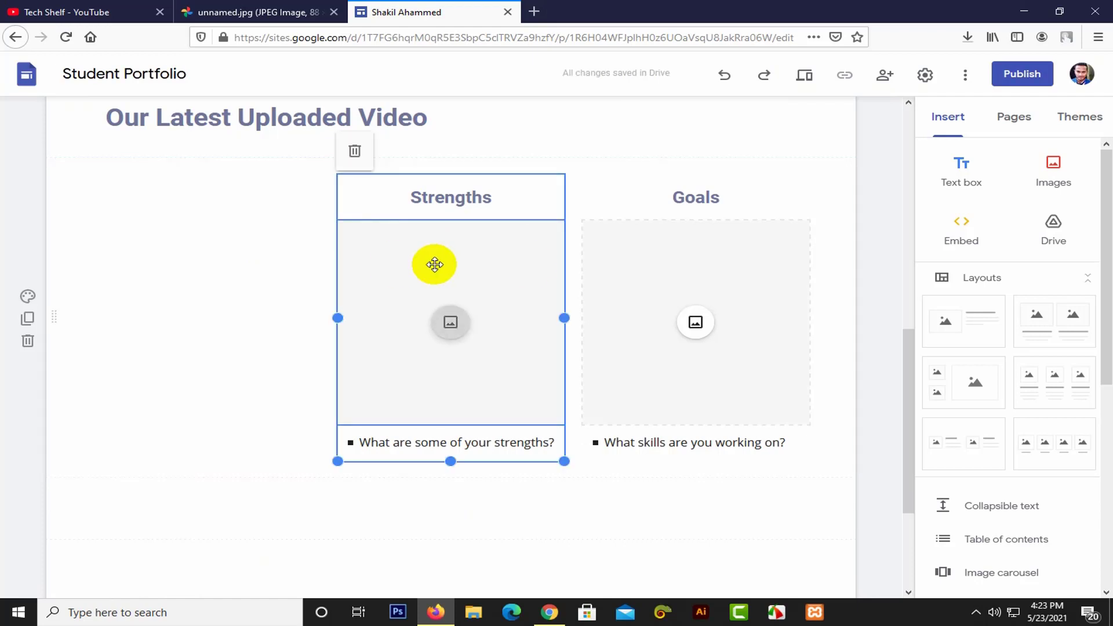
left_click(728, 293)
key("Delete")
left_click(504, 291)
key("Delete")
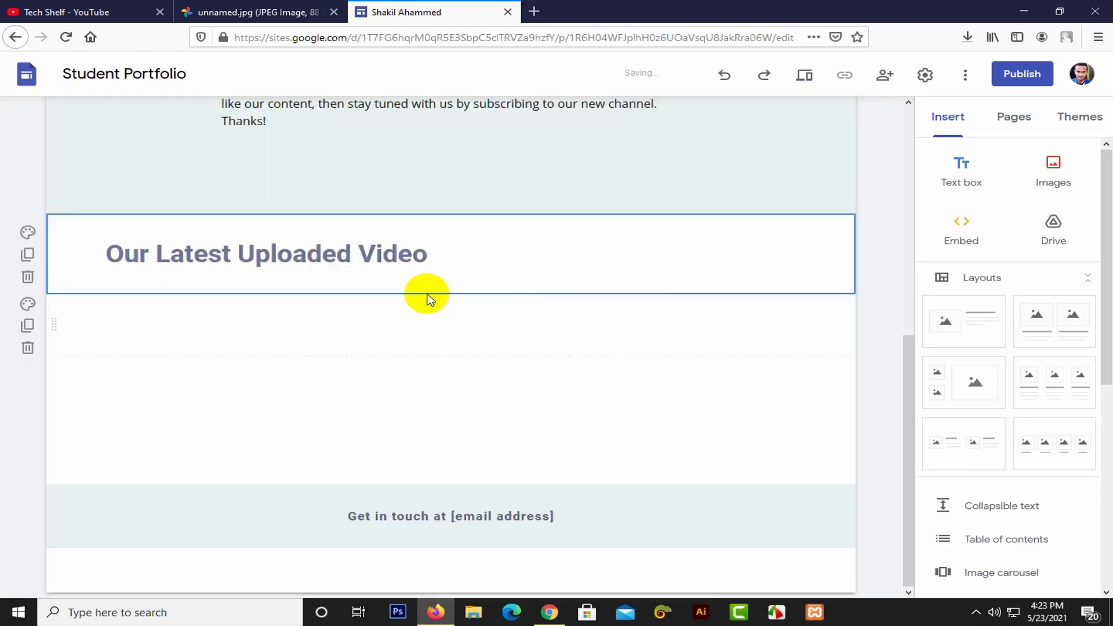
Step: Insert the layout with three media placeholders and captions below "Our Latest Uploaded Video" and delete the empty text section above it
left_click(96, 324)
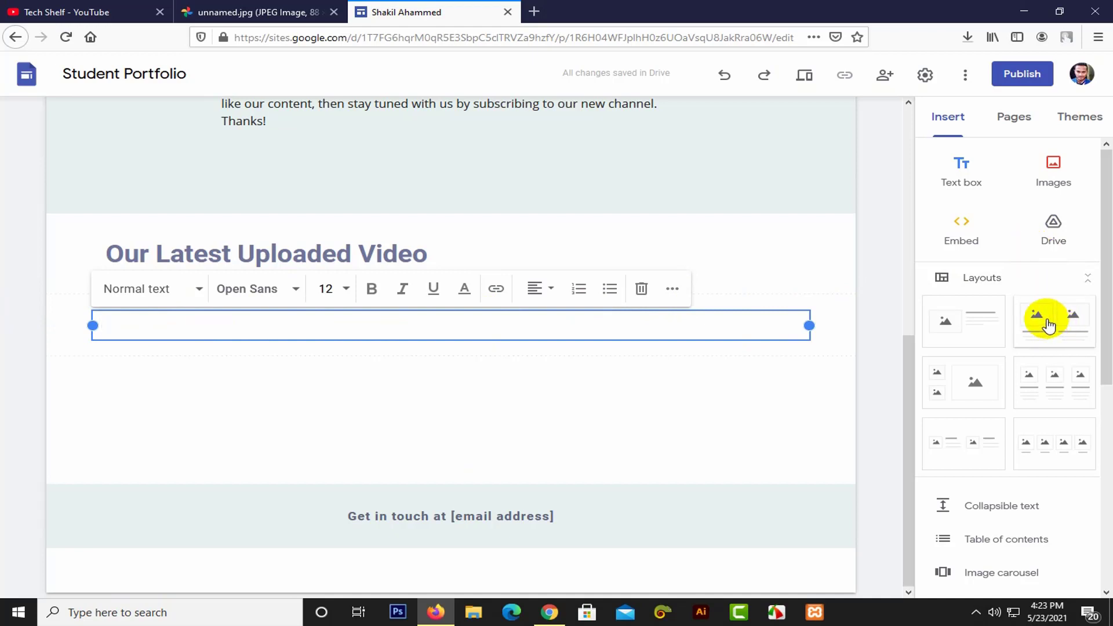
scroll(1048, 324, "down", 2)
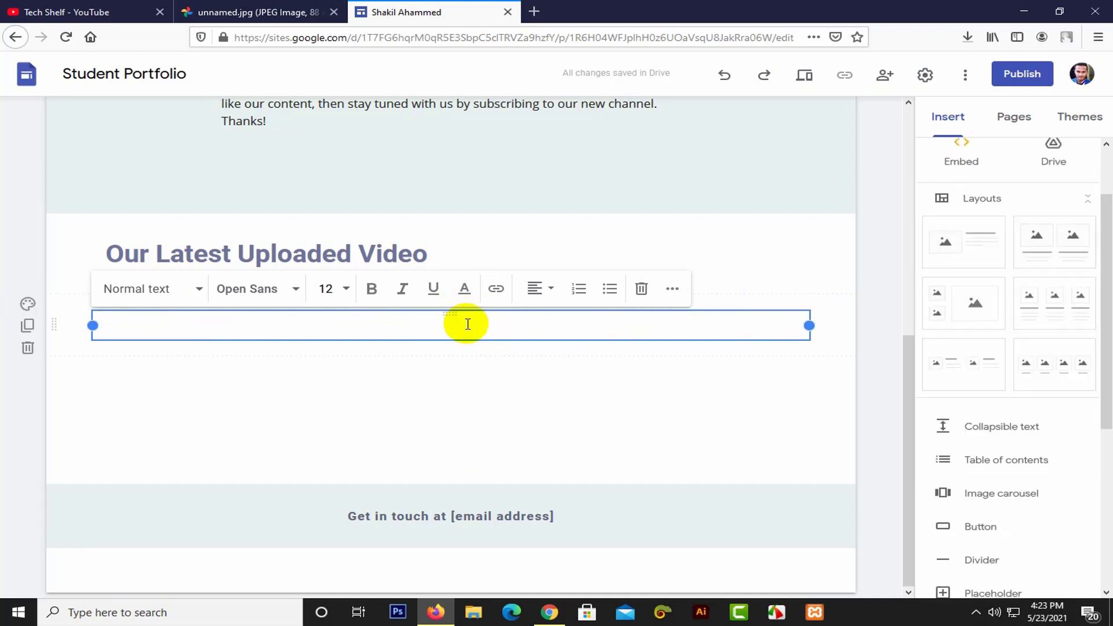
left_click(1064, 300)
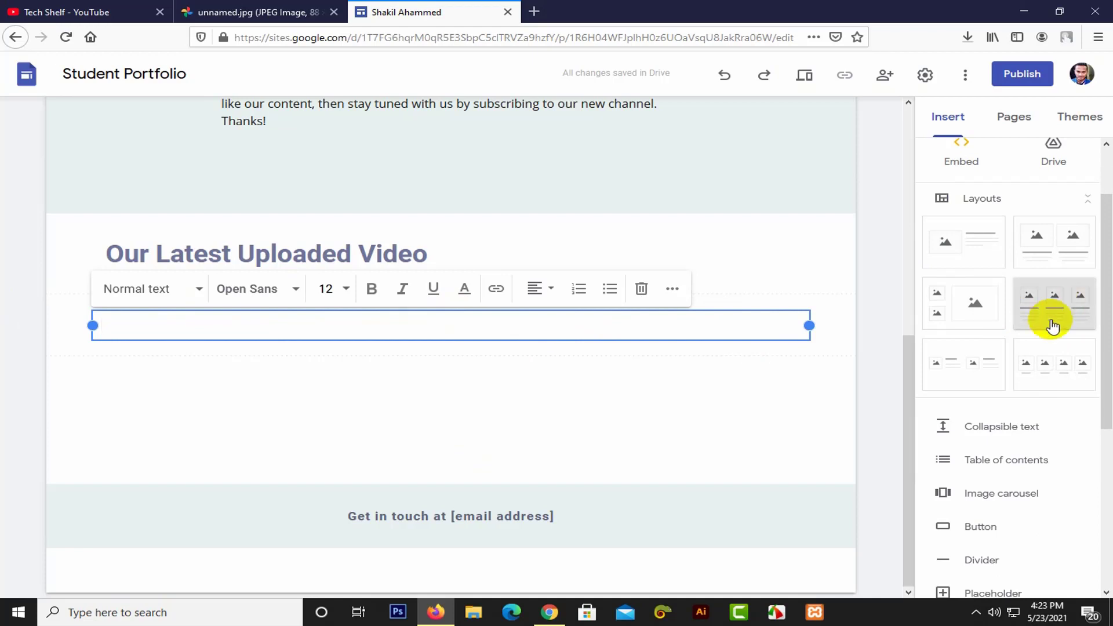
scroll(457, 327, "up", 4)
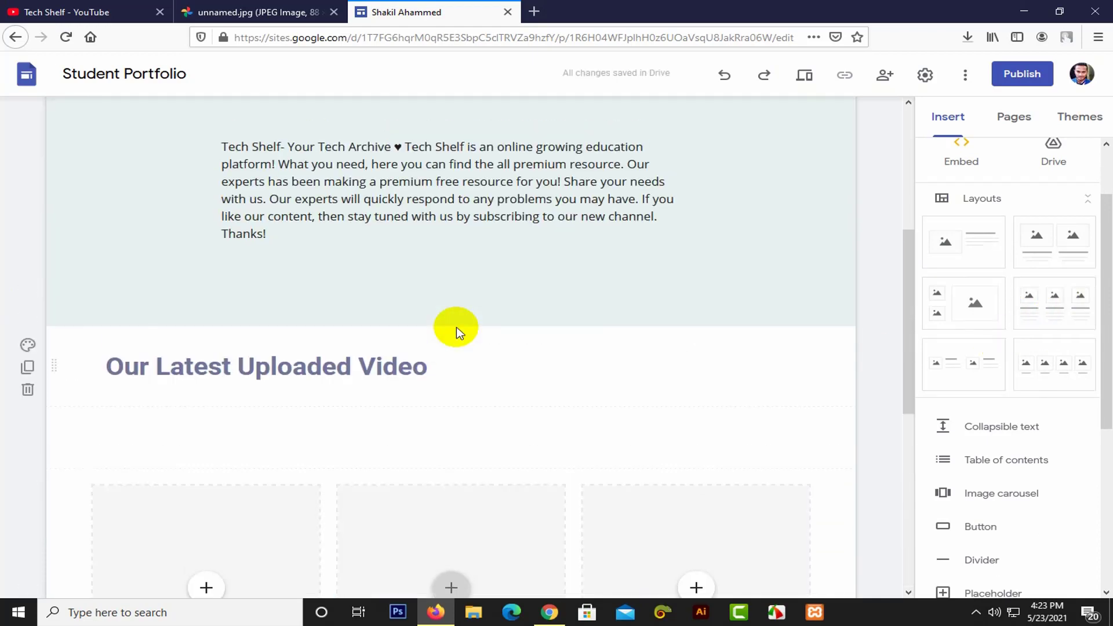
scroll(455, 326, "down", 3)
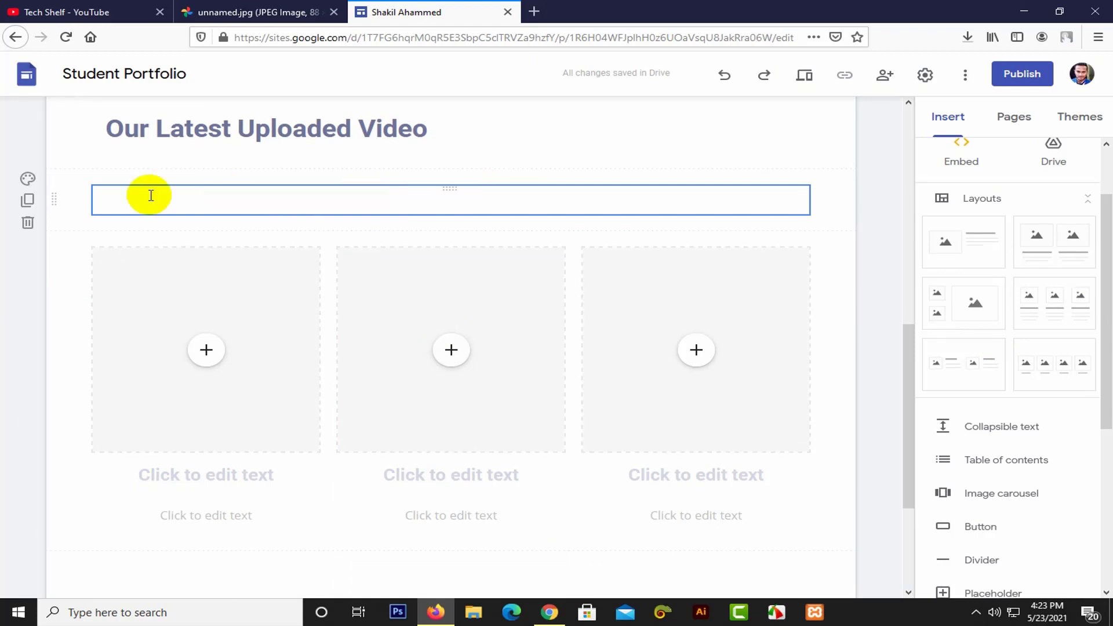
left_click(29, 222)
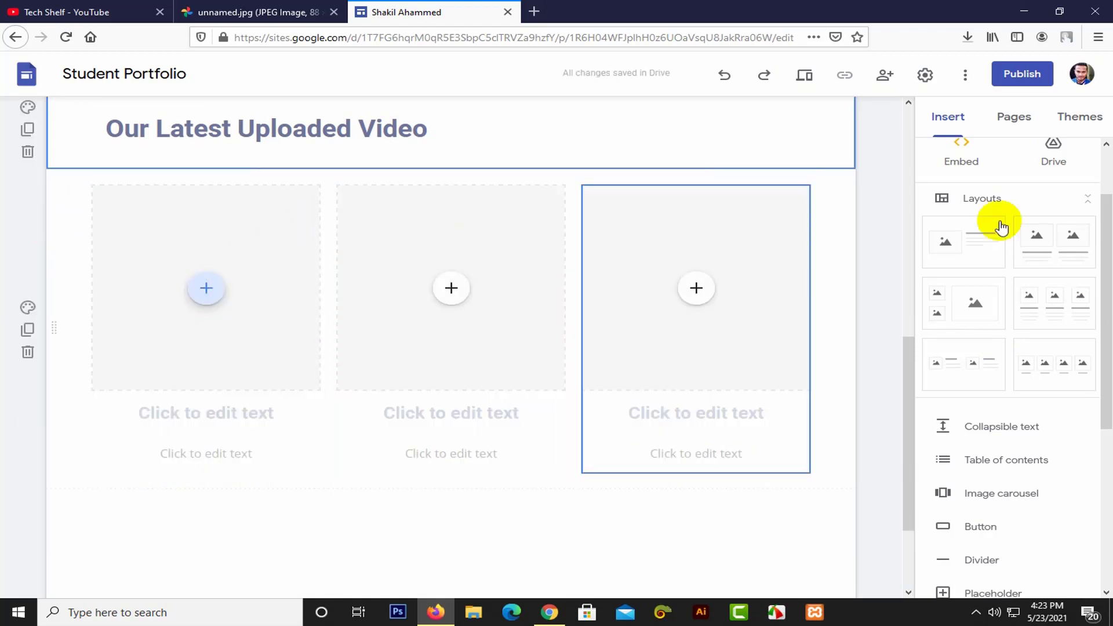
Step: Open the YouTube video picker for the first placeholder under "Our Latest Uploaded Video"
left_click(207, 289)
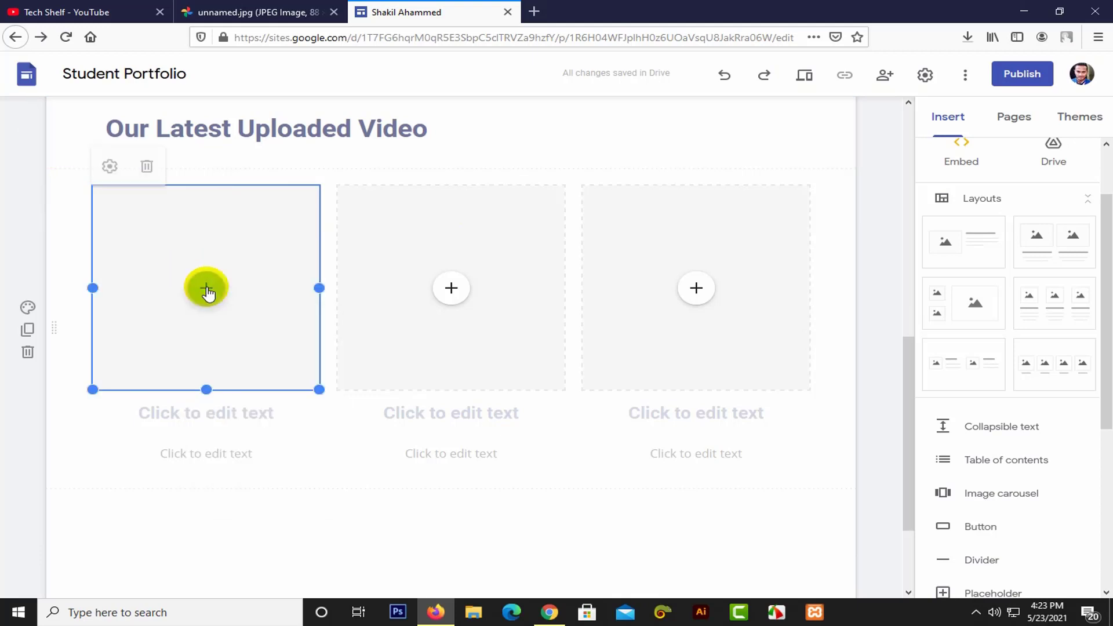
left_click(207, 288)
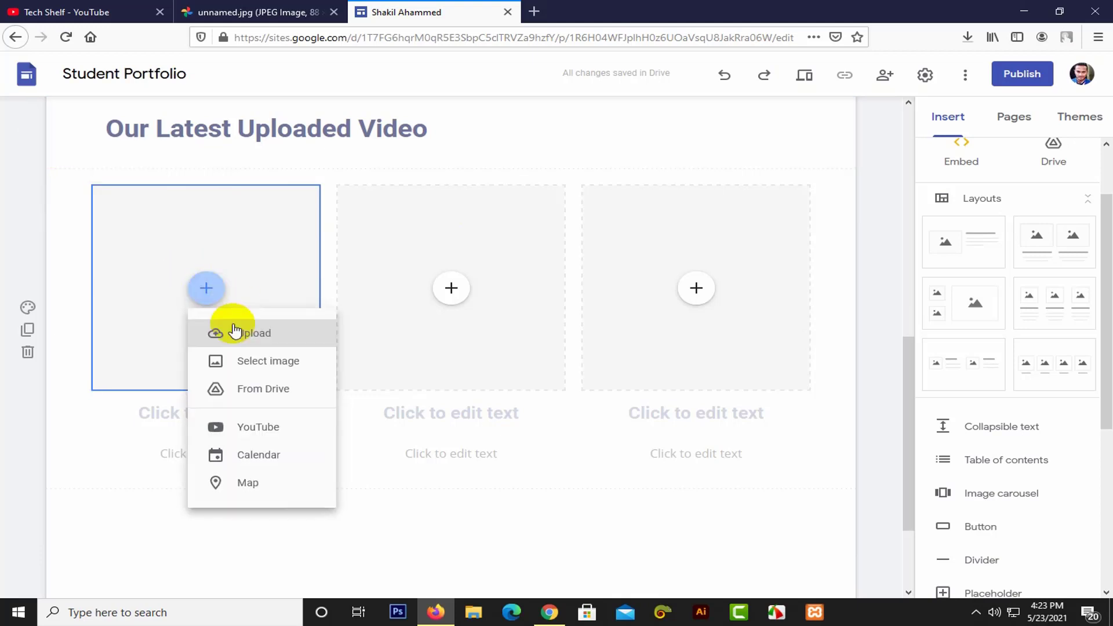
left_click(272, 427)
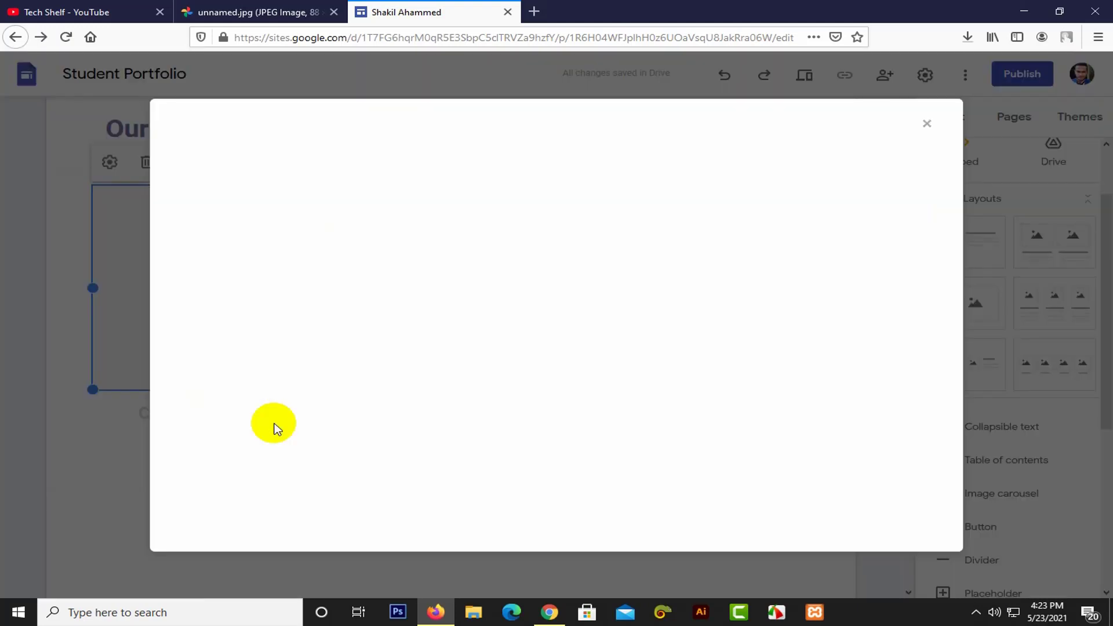
Step: Switch to the Tech Shelf YouTube channel, open the newest upload, Premium Web Design Course Part - 4, and copy its web address
left_click(81, 8)
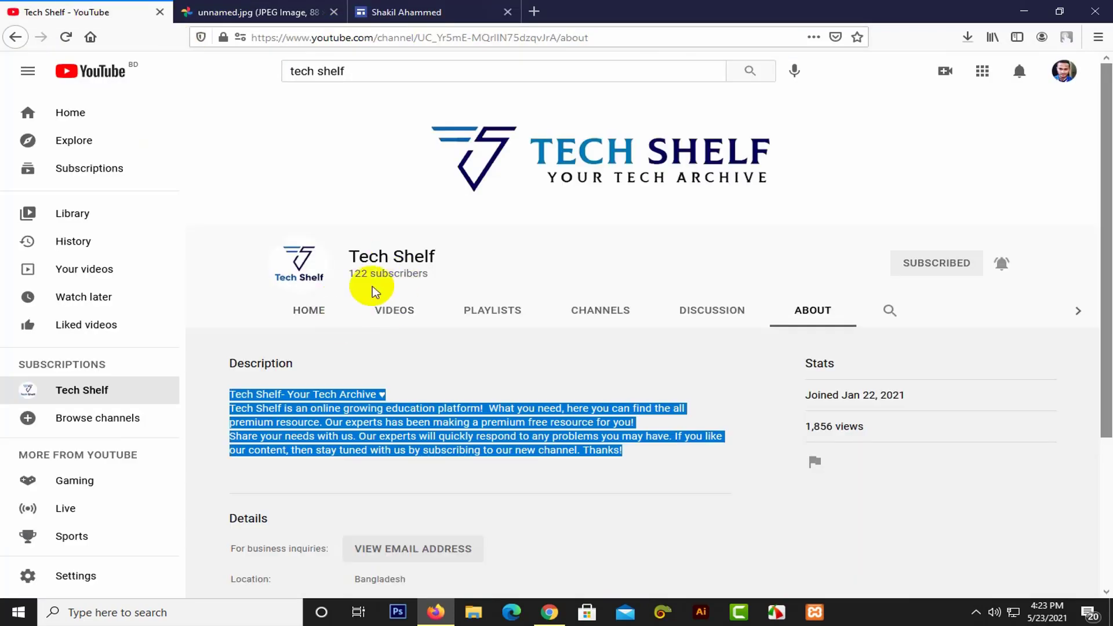
left_click(313, 311)
left_click(376, 316)
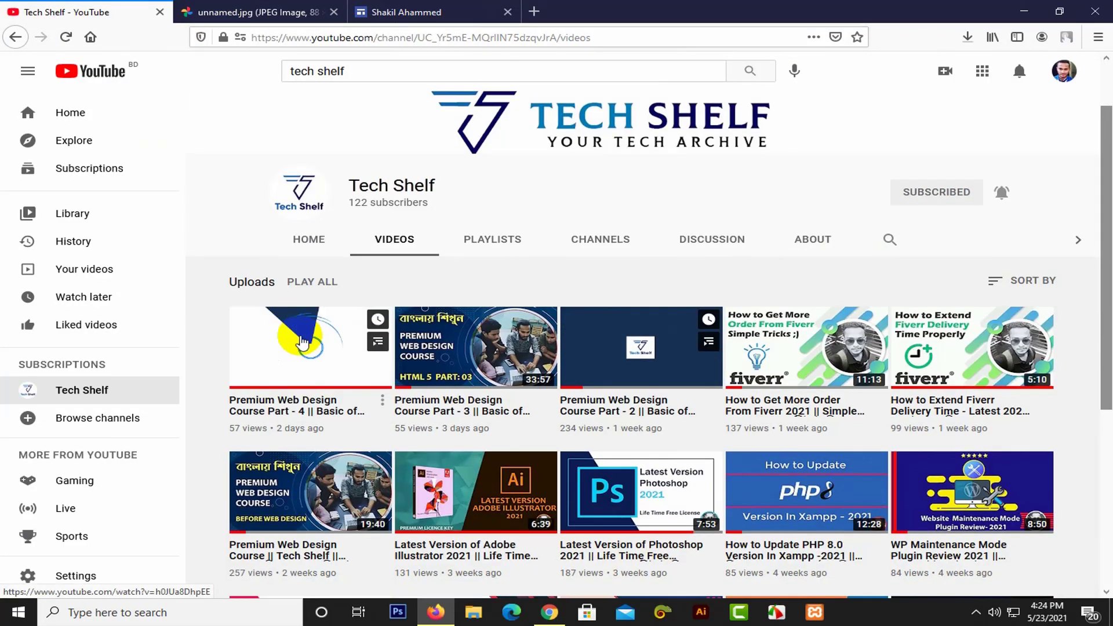
left_click(302, 343)
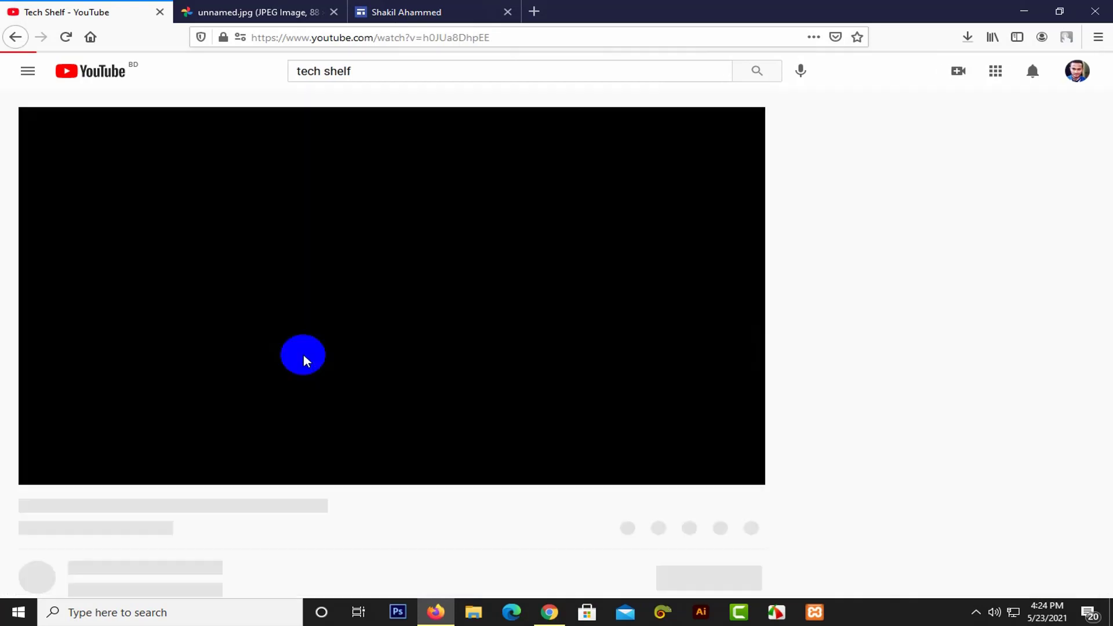
left_click(513, 35)
key("ctrl+c")
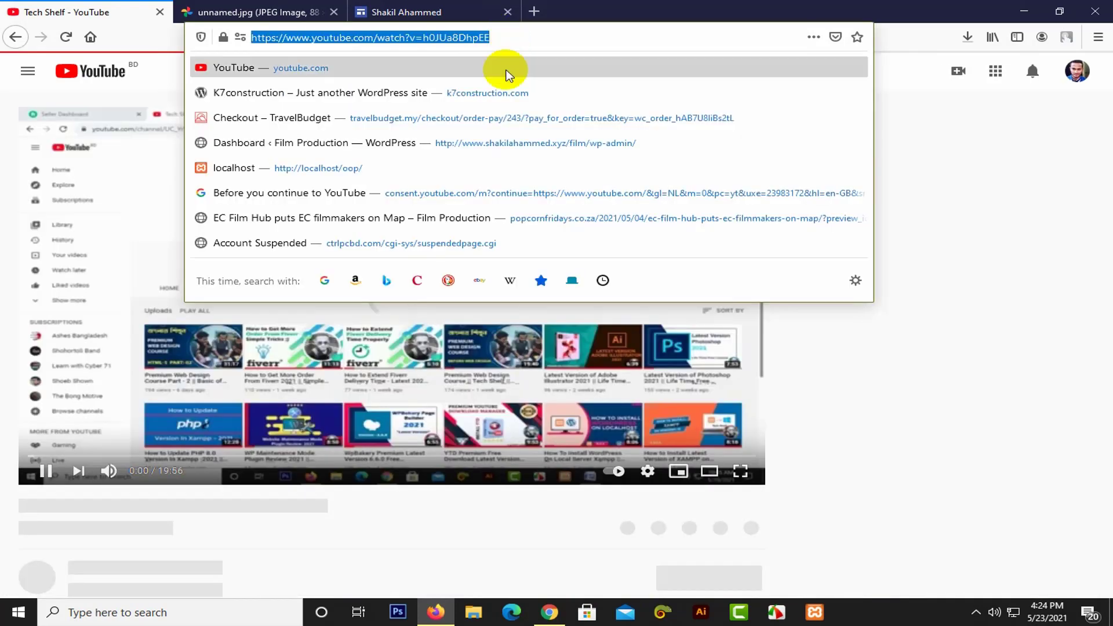
left_click(949, 132)
Step: Return to the Google Sites editor, search YouTube for the copied video address and insert the Part - 4 video into the first placeholder
left_click(410, 12)
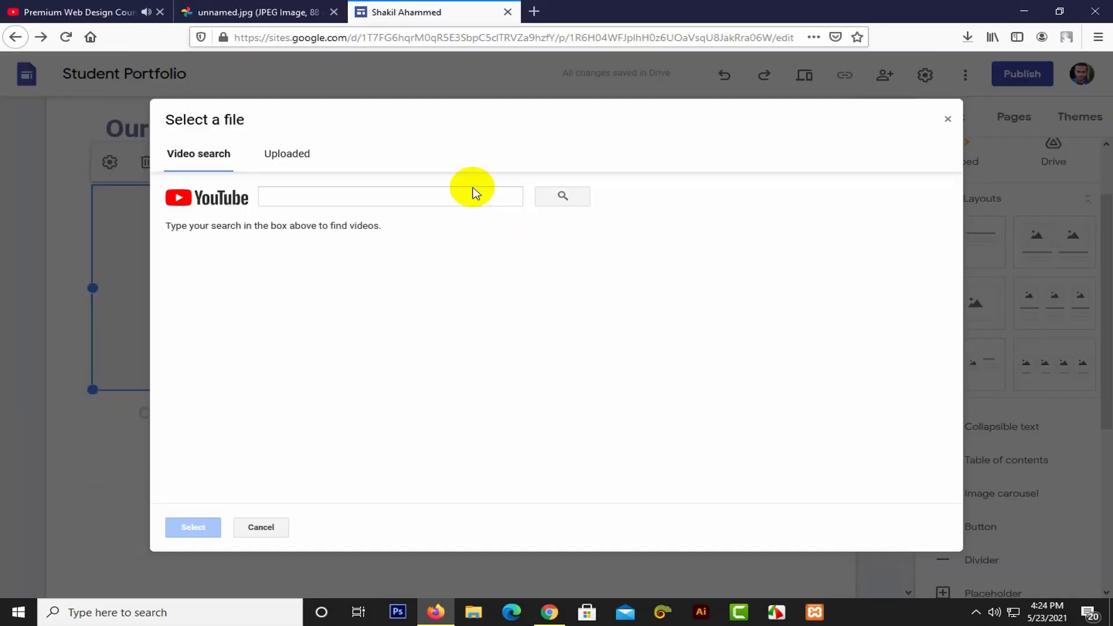
left_click(294, 201)
key("ctrl+v")
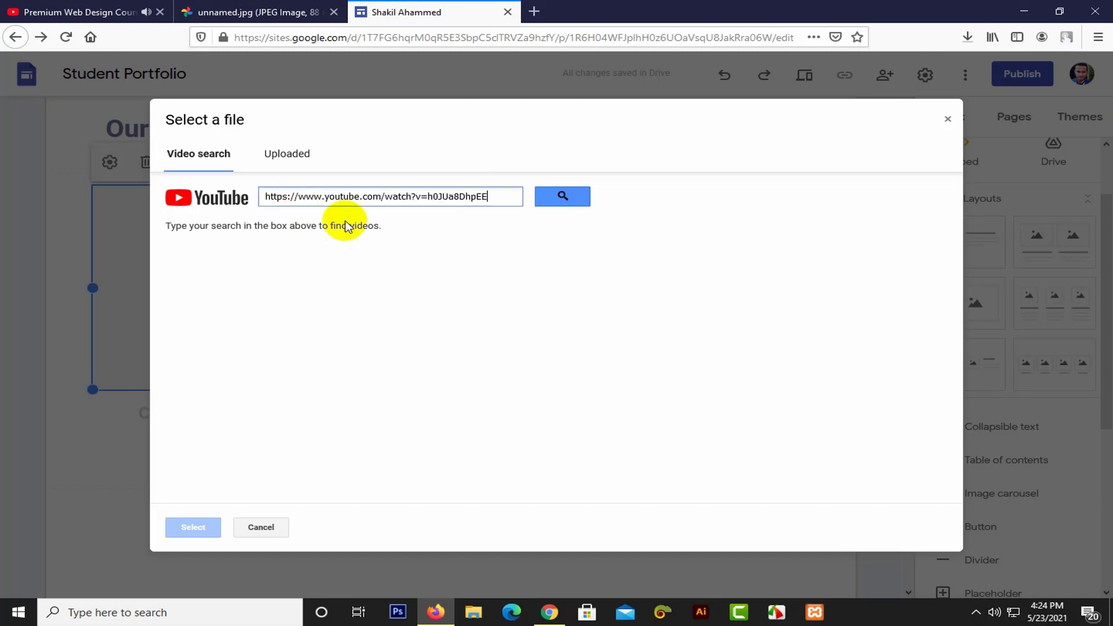
left_click(564, 196)
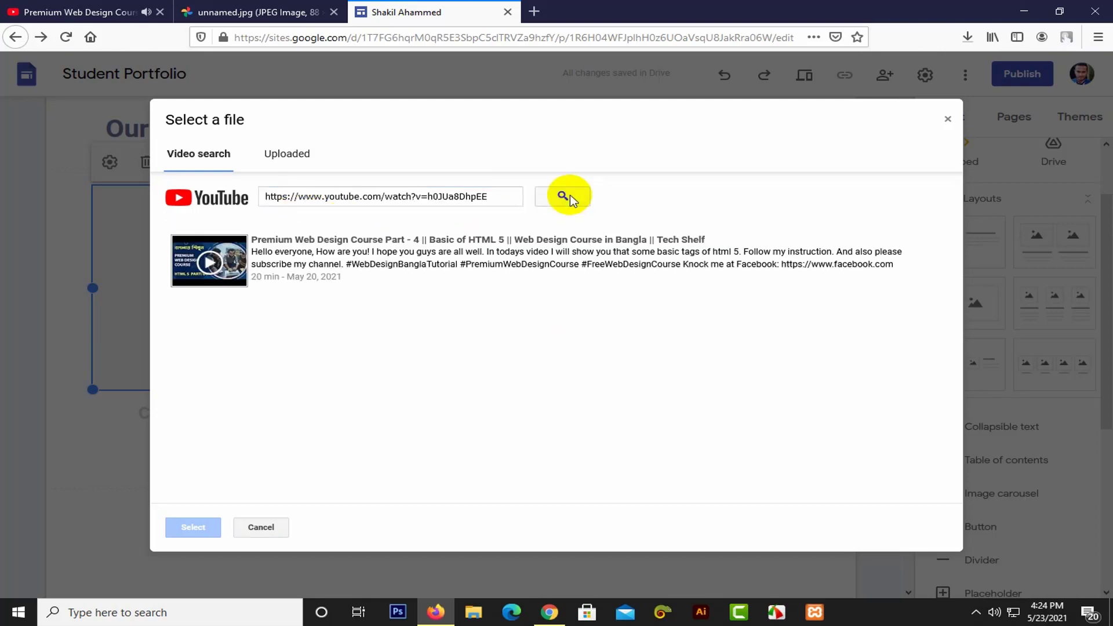
left_click(326, 249)
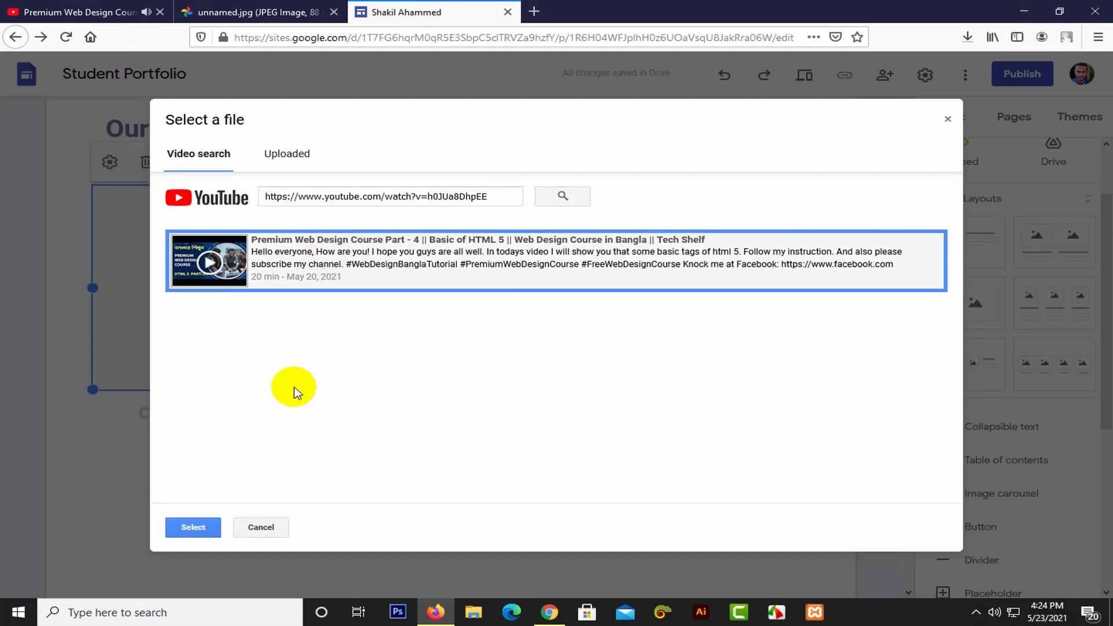
left_click(187, 526)
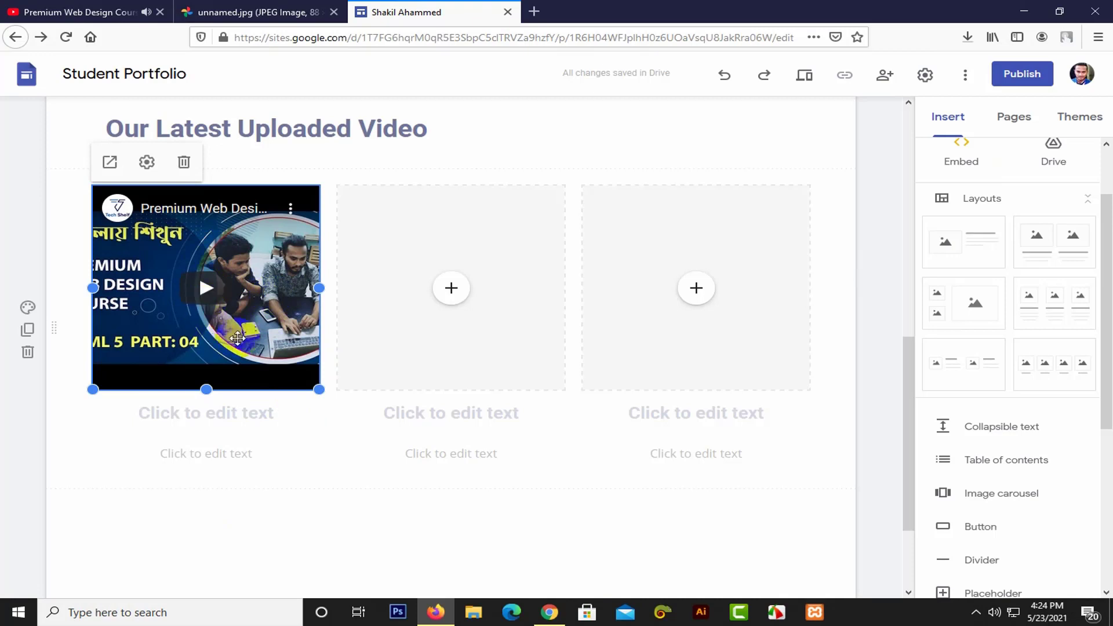
Step: Open the YouTube video picker for the middle placeholder beside the inserted Part - 4 video
scroll(442, 288, "up", 2)
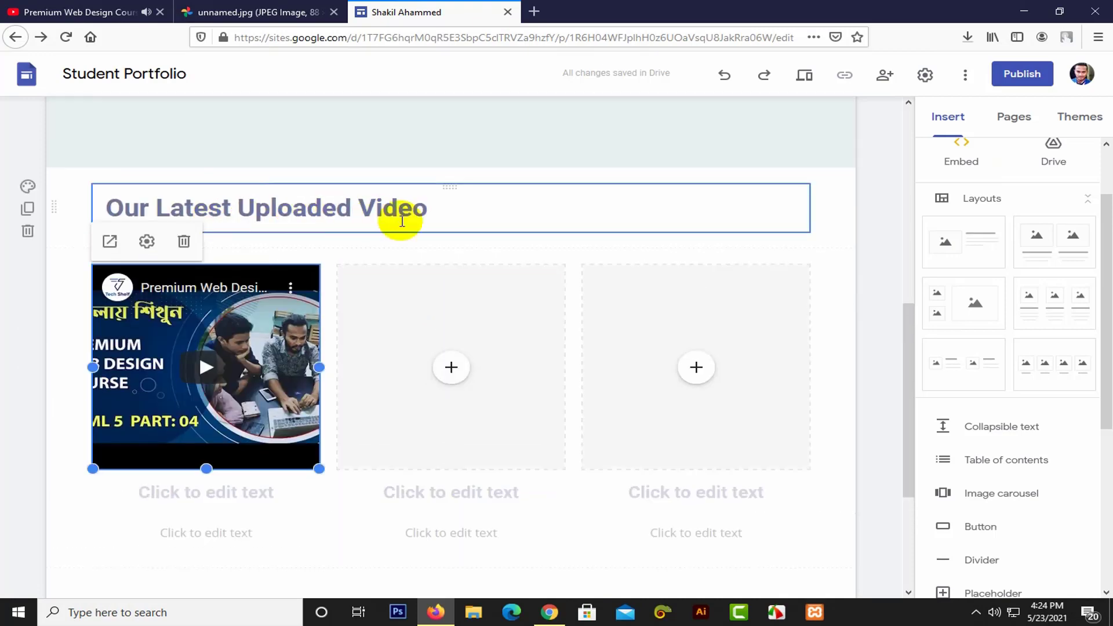
left_click(451, 367)
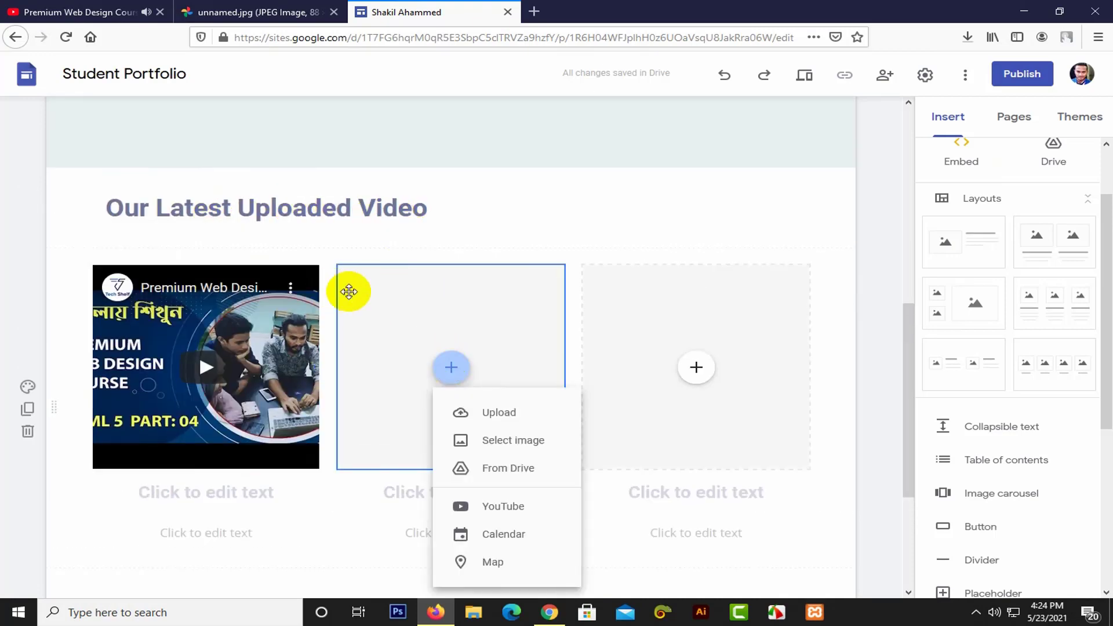
left_click(501, 512)
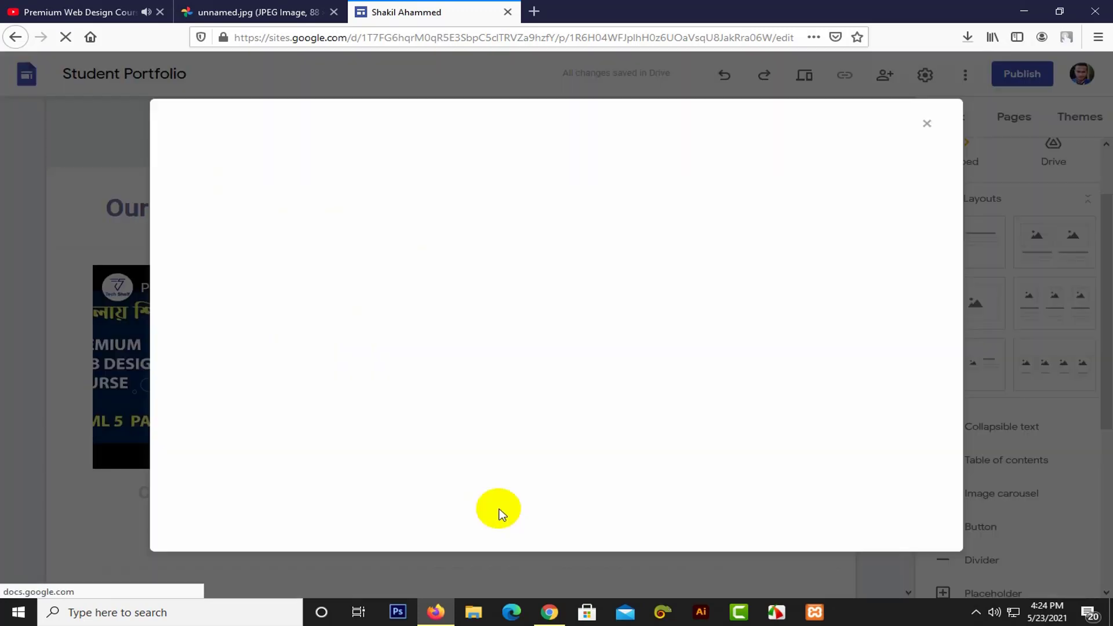
Step: Switch to the Tech Shelf YouTube channel's uploads, open Premium Web Design Course Part - 3 and copy its web address
left_click(219, 11)
left_click(139, 12)
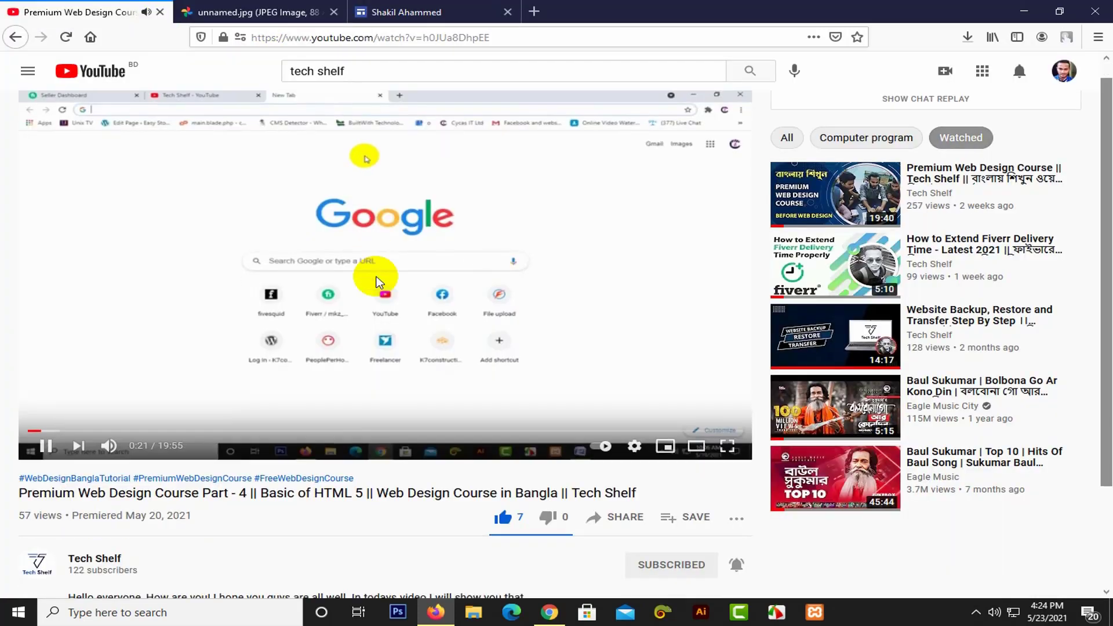
scroll(380, 282, "down", 2)
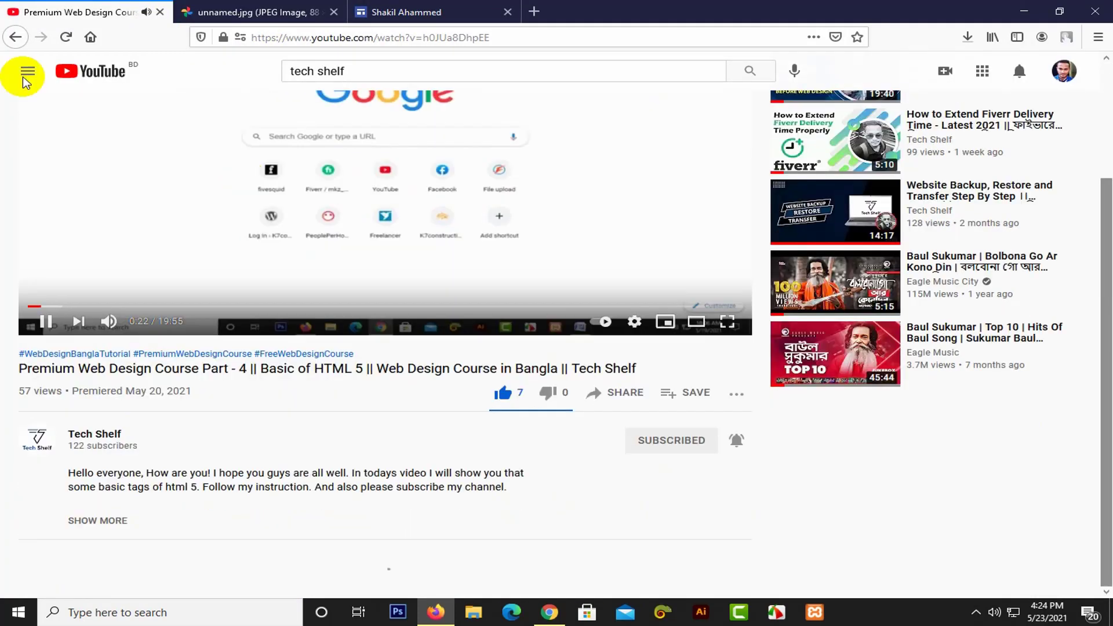
left_click(335, 351)
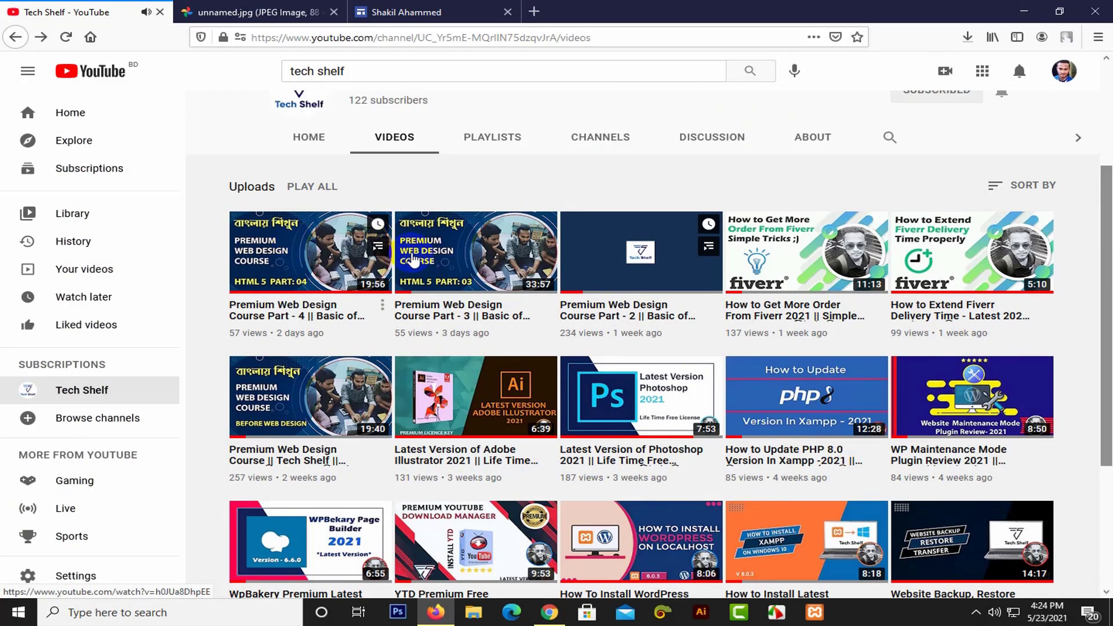
left_click(413, 261)
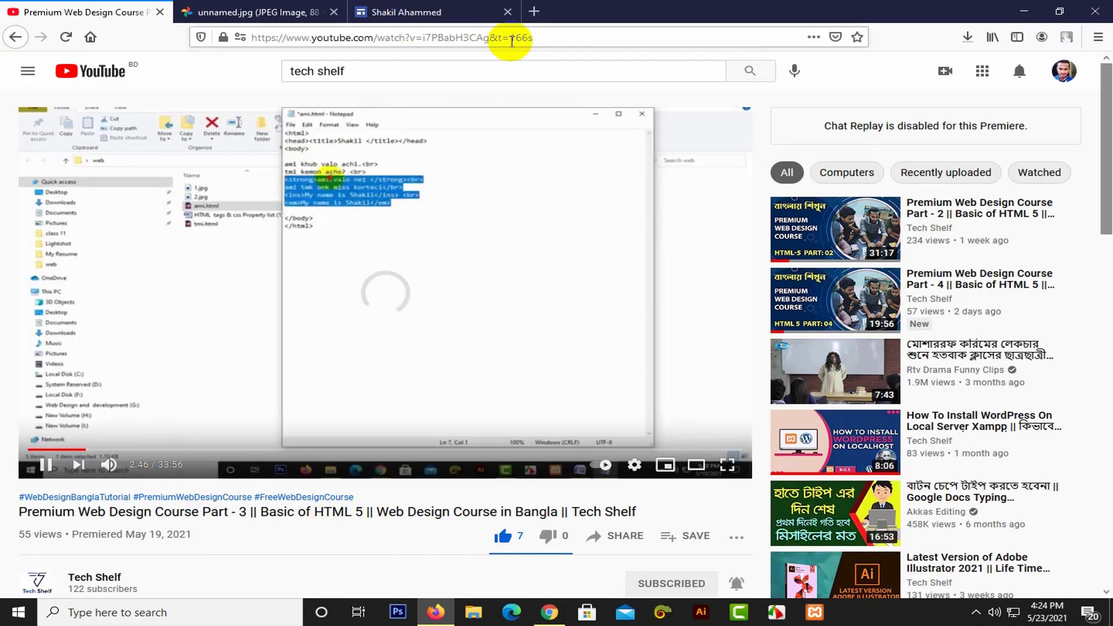
double_click(513, 38)
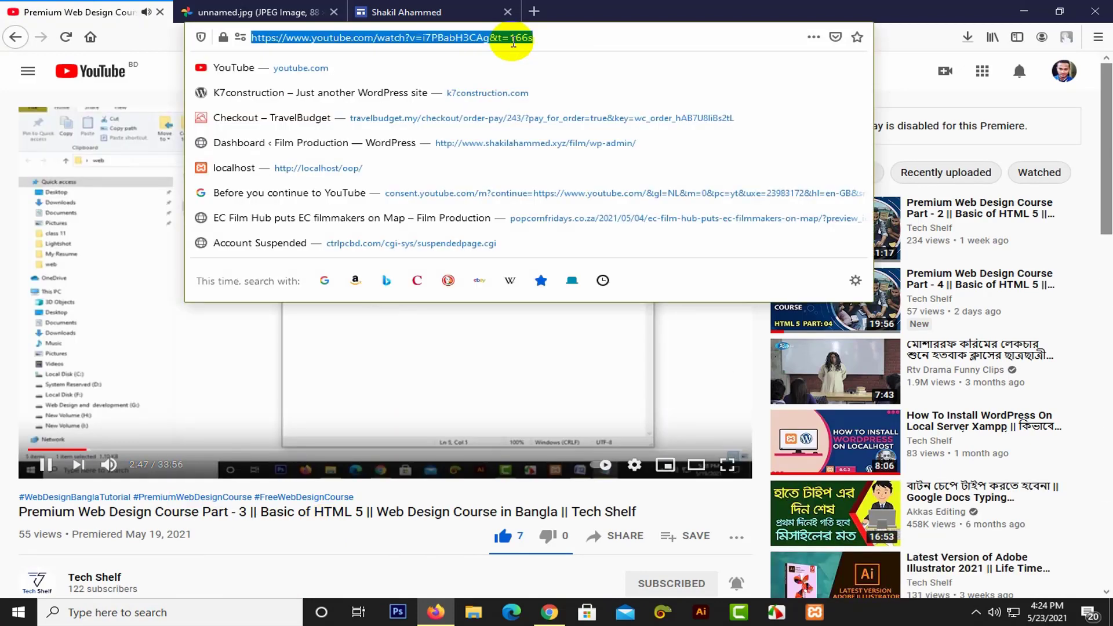
left_click(374, 276)
Step: Return to the Google Sites editor, search YouTube for the copied address and insert the Part - 3 video into the middle placeholder
left_click(297, 7)
left_click(409, 12)
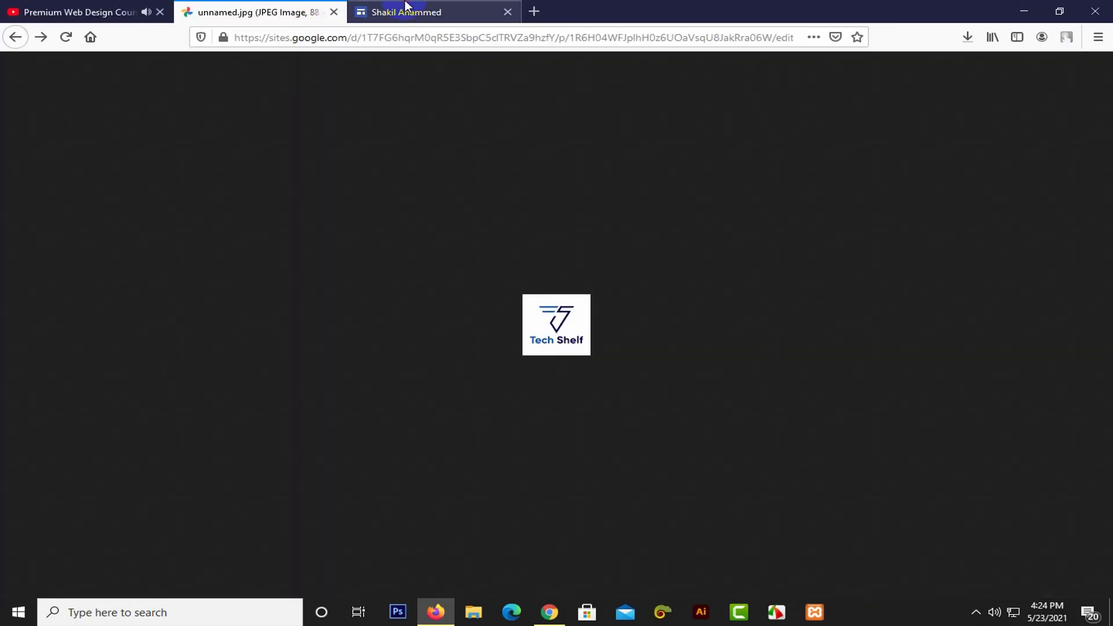
left_click(396, 196)
type("https://www.youtube.com/watch?v=i7PBabH3CAg&t=166s")
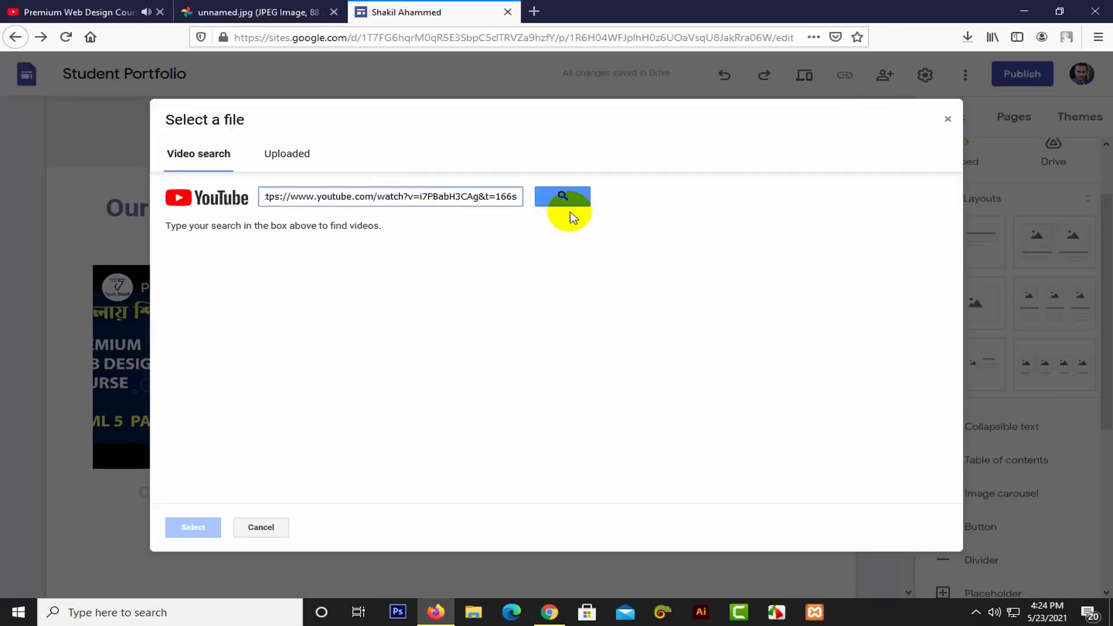
left_click(565, 197)
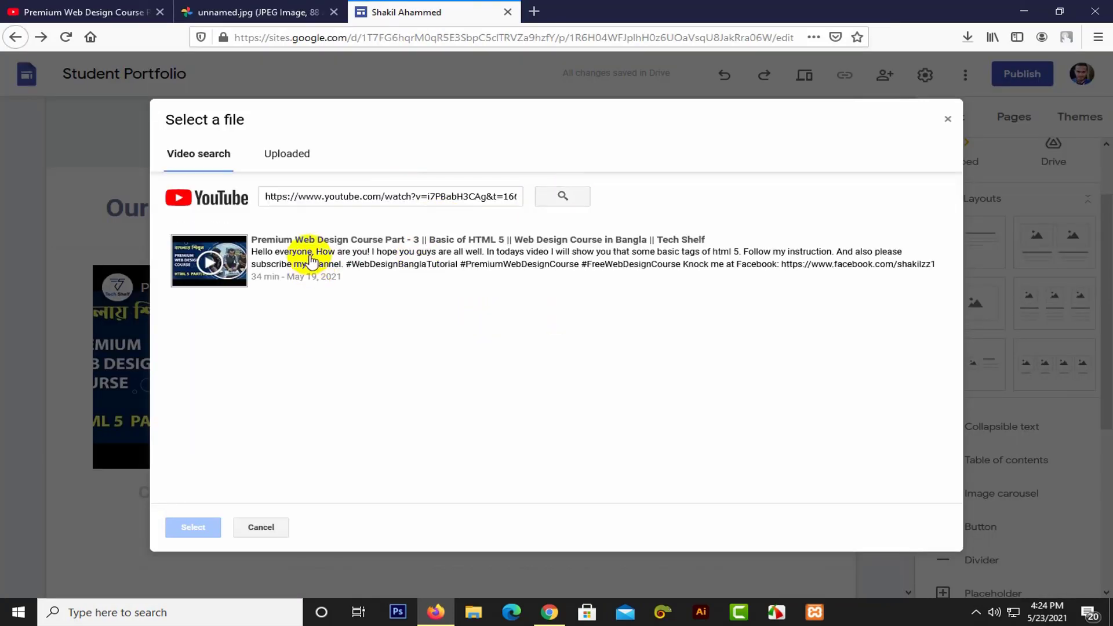
double_click(312, 261)
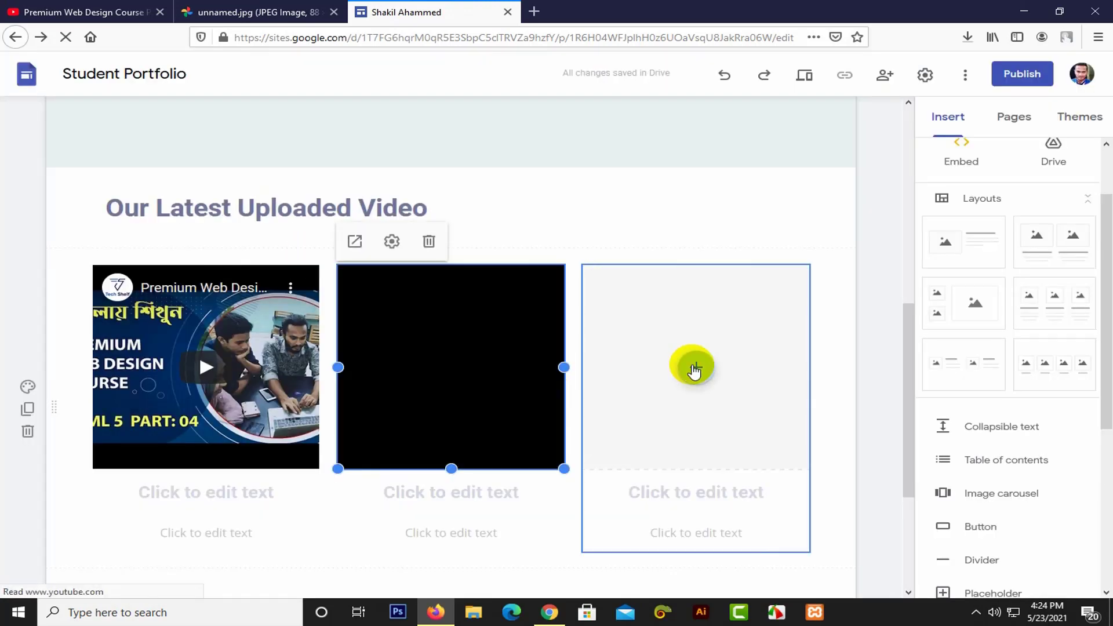
Step: Switch back to YouTube, open Premium Web Design Course Part - 2, copy its web address and return to the channel's uploads
left_click(98, 8)
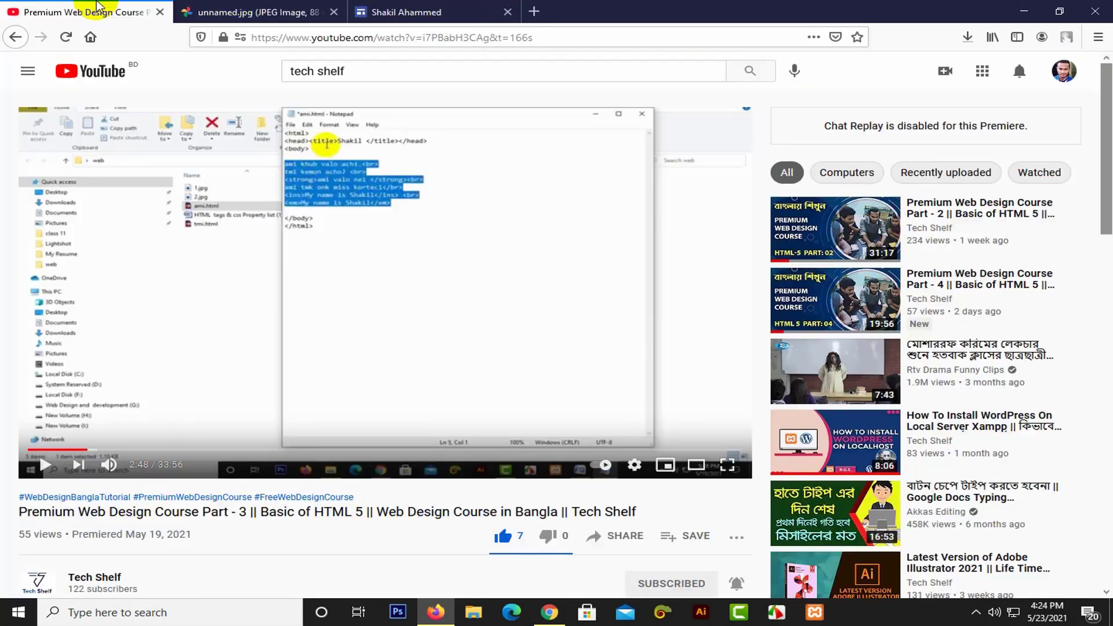
left_click(12, 37)
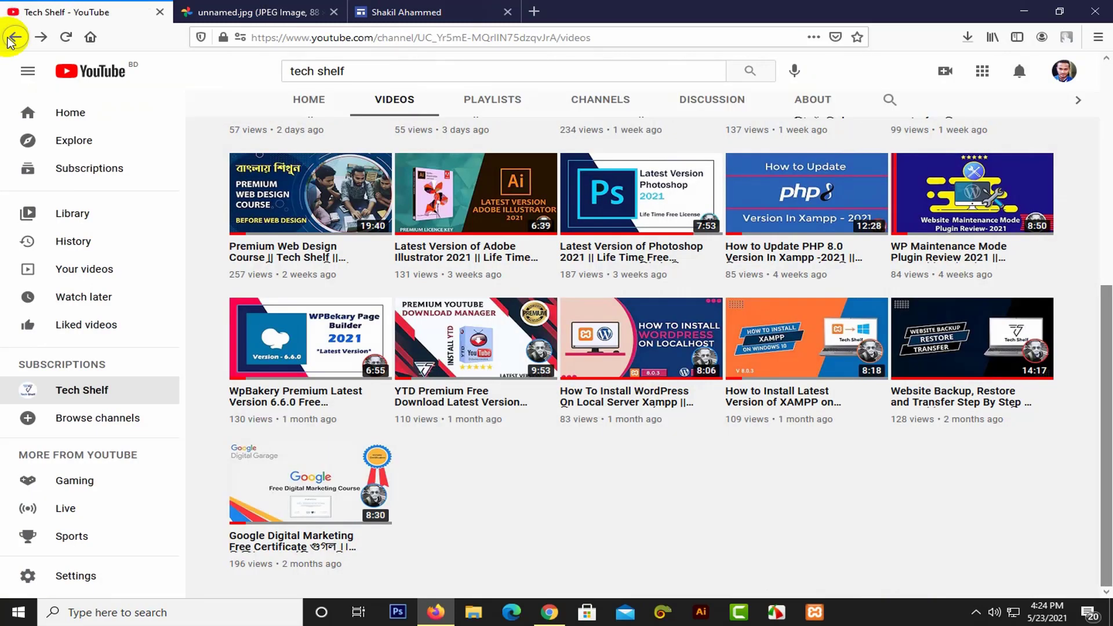
scroll(579, 260, "up", 3)
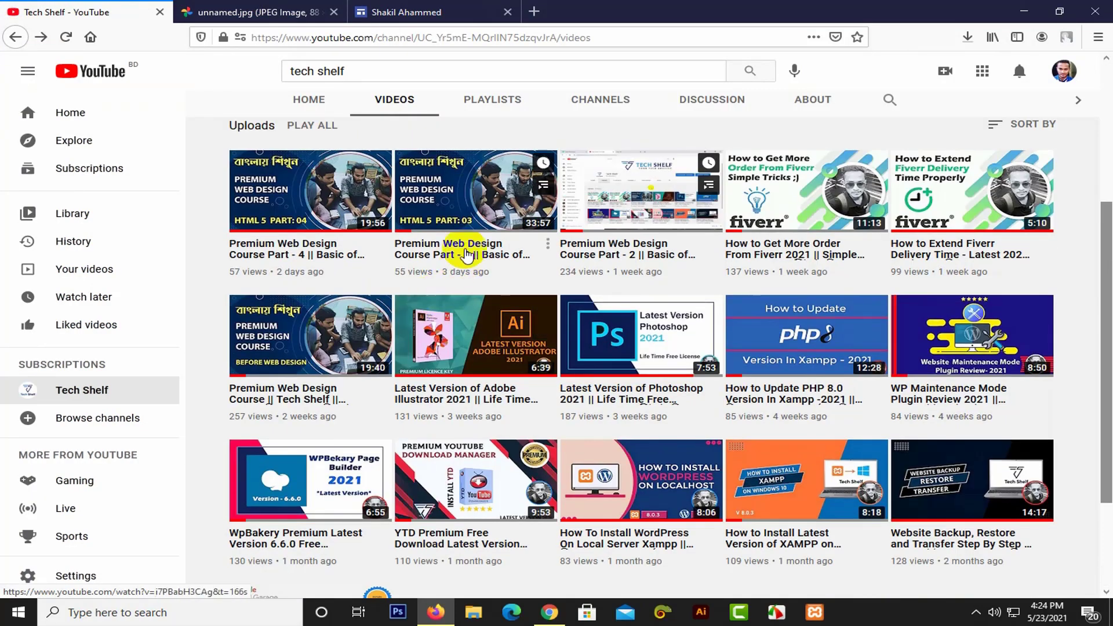
left_click(654, 199)
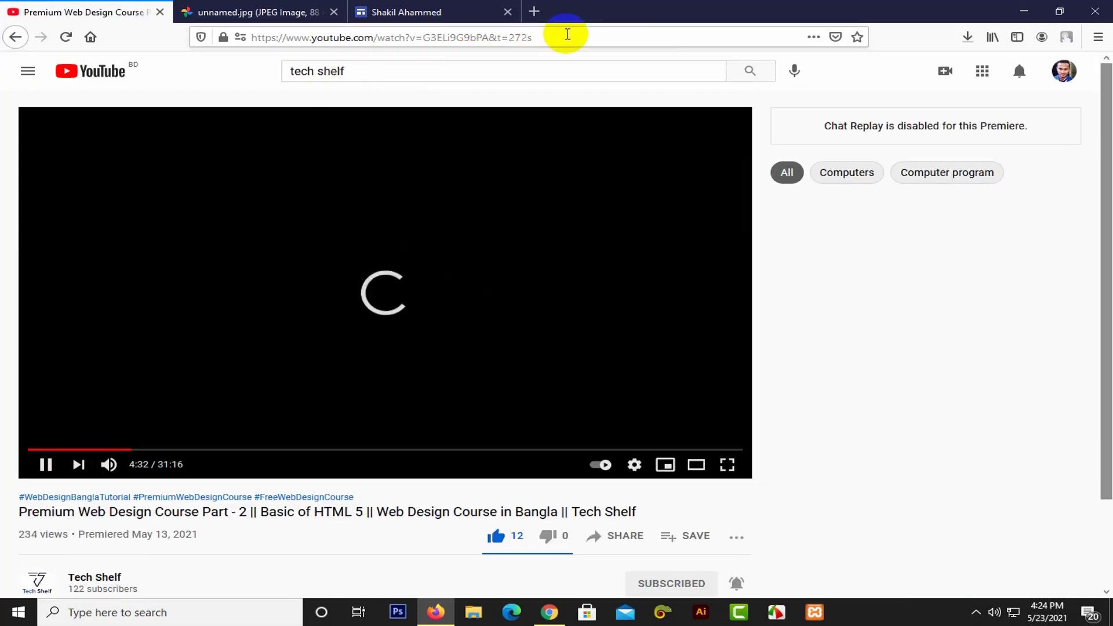
left_click(567, 35)
key("ctrl+c")
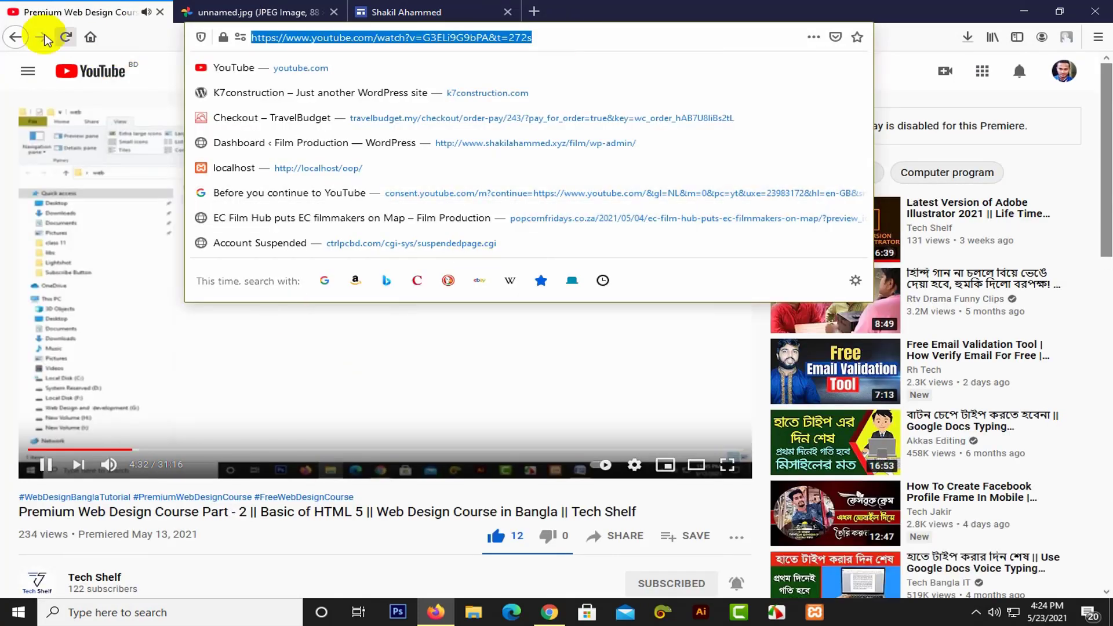
left_click(29, 38)
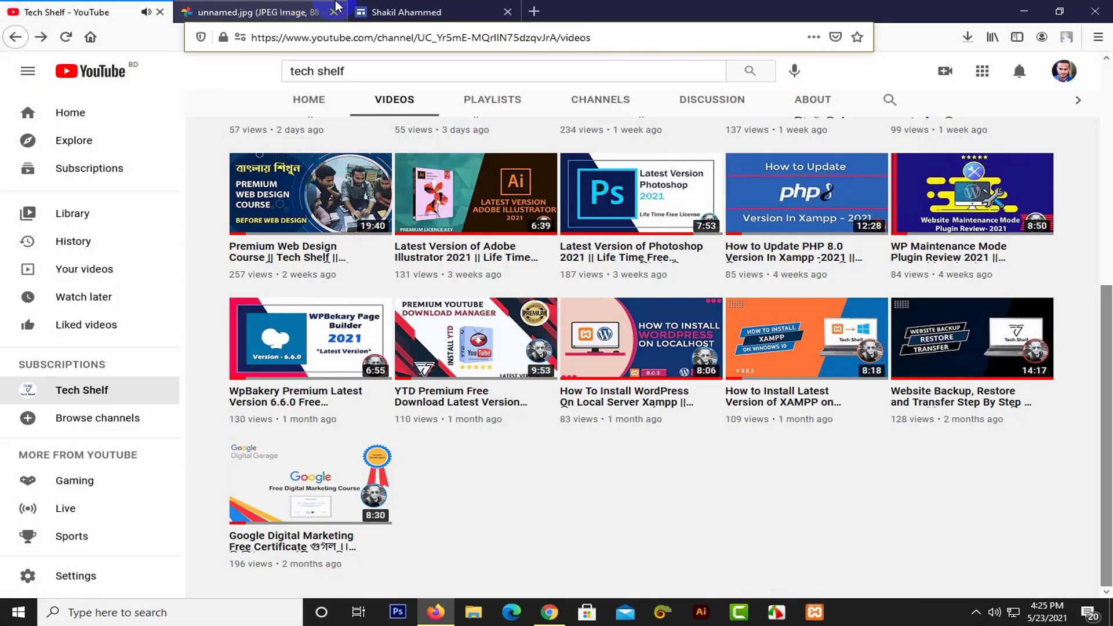
scroll(463, 232, "up", 5)
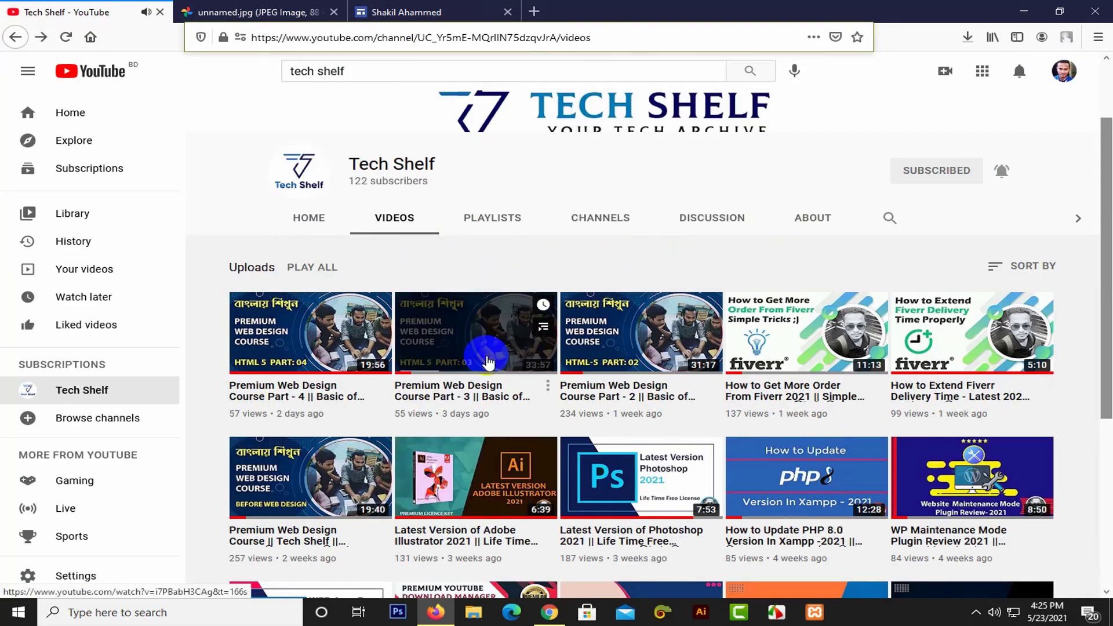
Step: In the Google Sites editor, search YouTube from the third placeholder for the copied address and insert the Part - 2 video
left_click(406, 11)
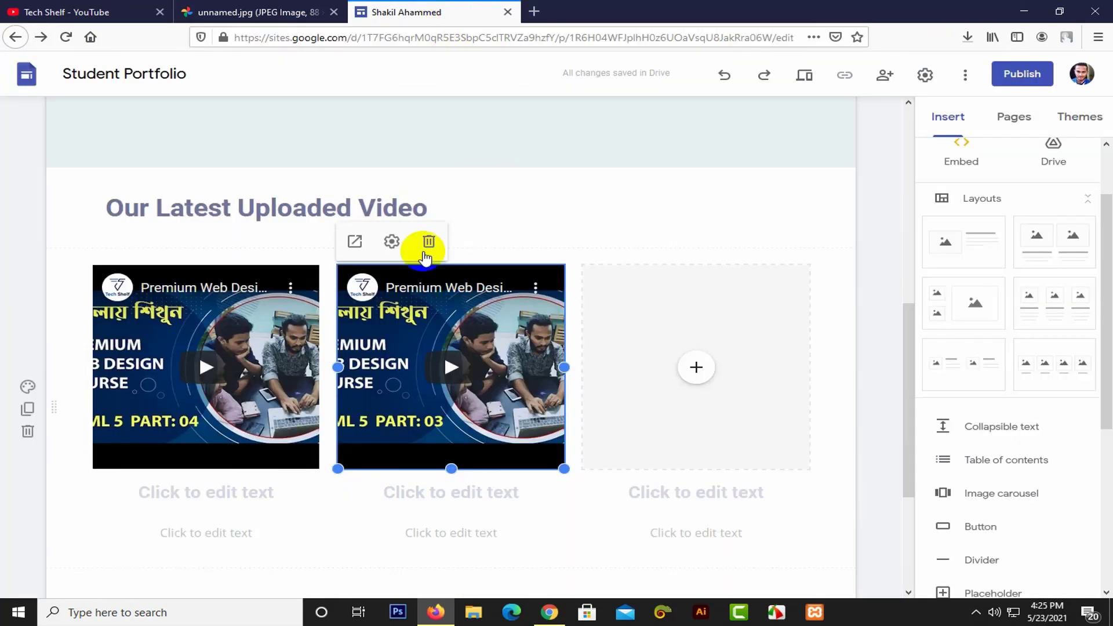
left_click(679, 366)
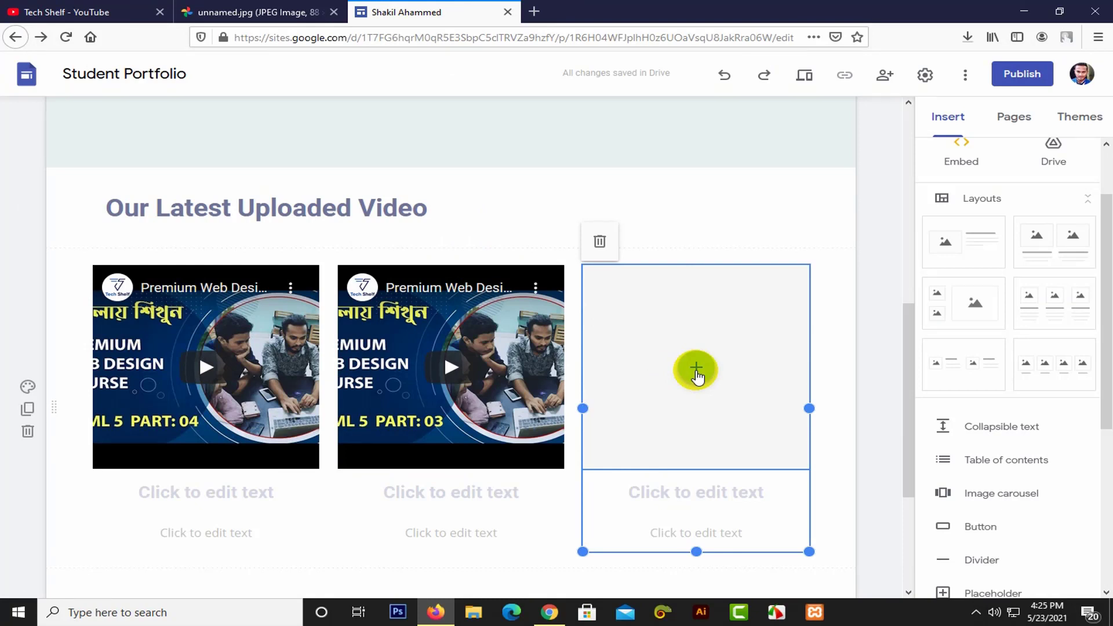
left_click(696, 370)
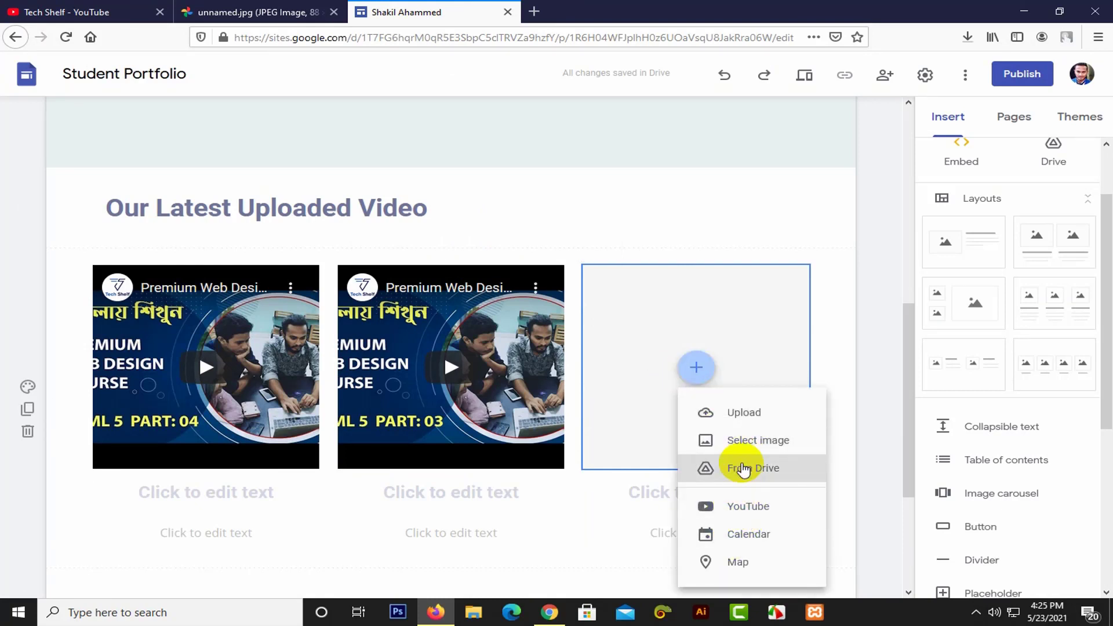
left_click(748, 507)
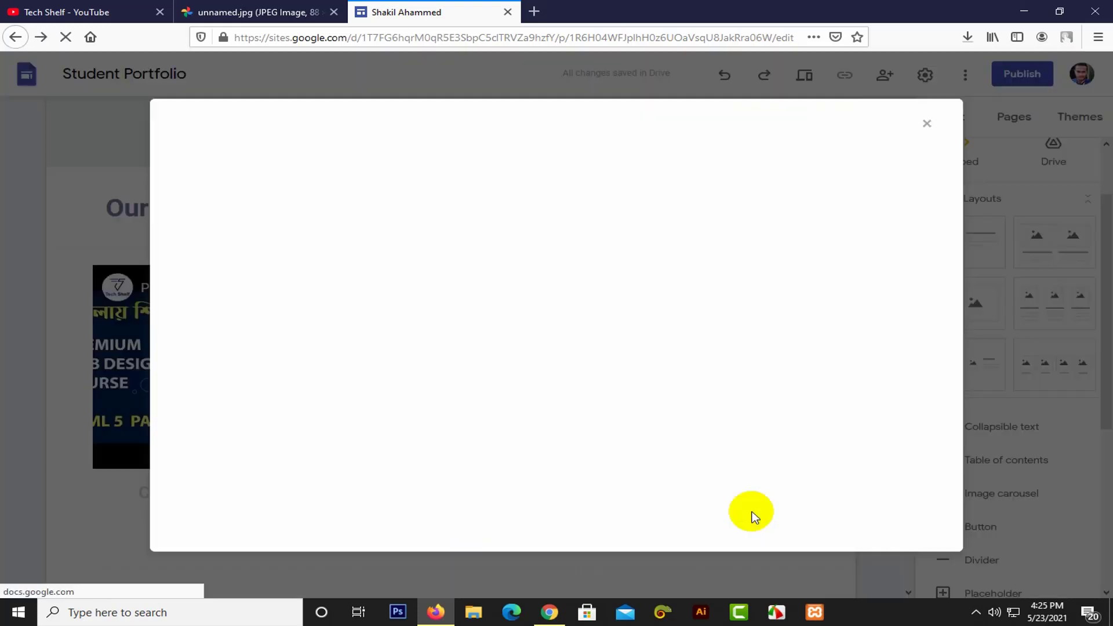
key("ctrl+v")
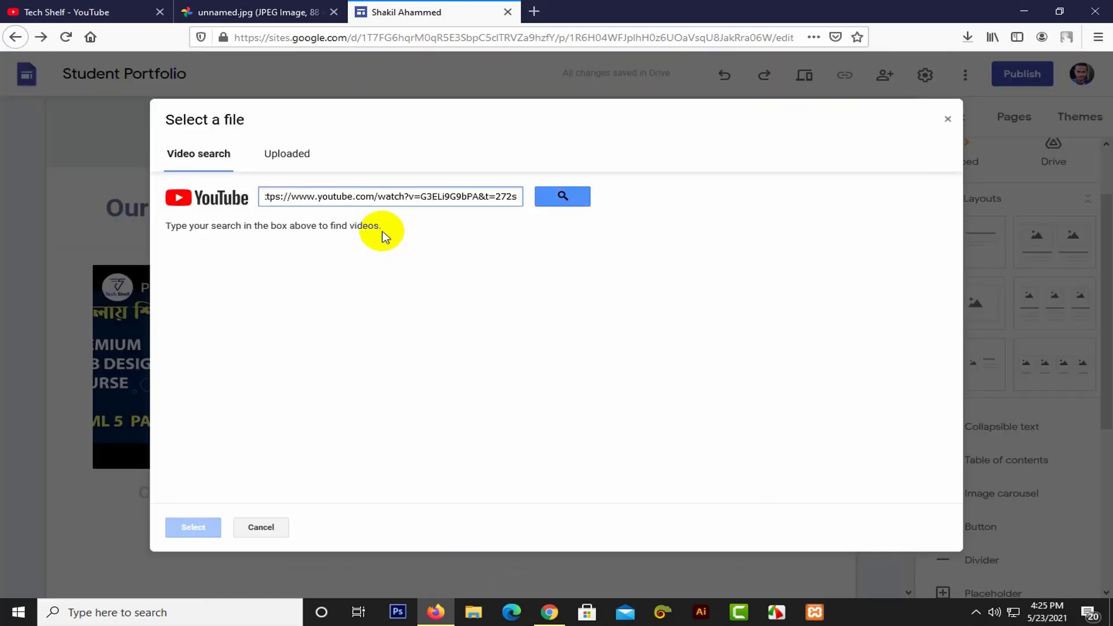
left_click(561, 202)
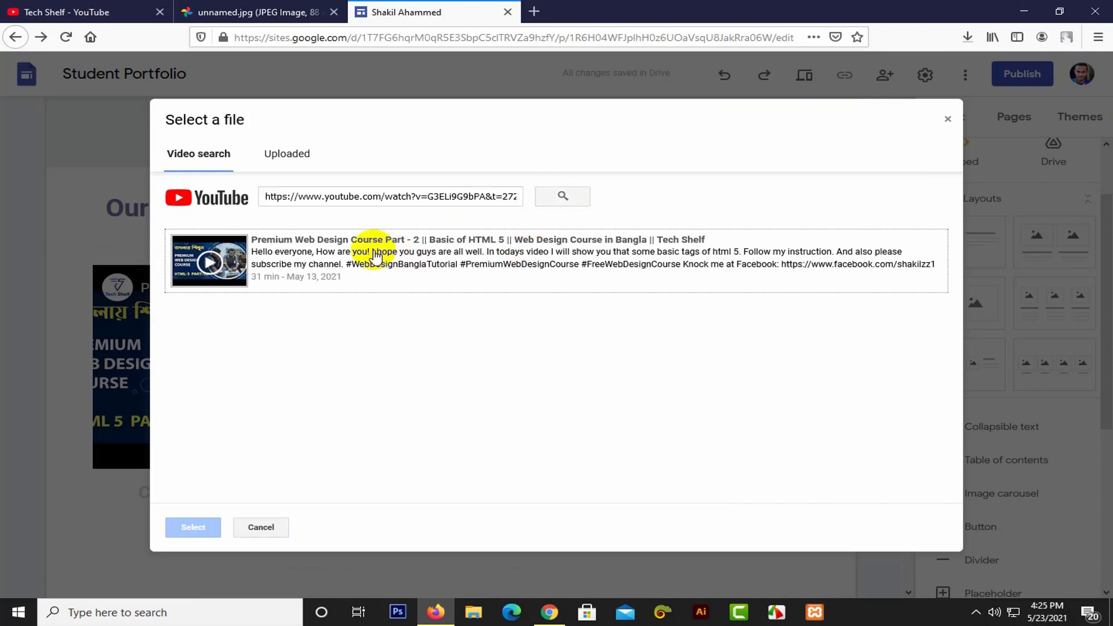
double_click(374, 255)
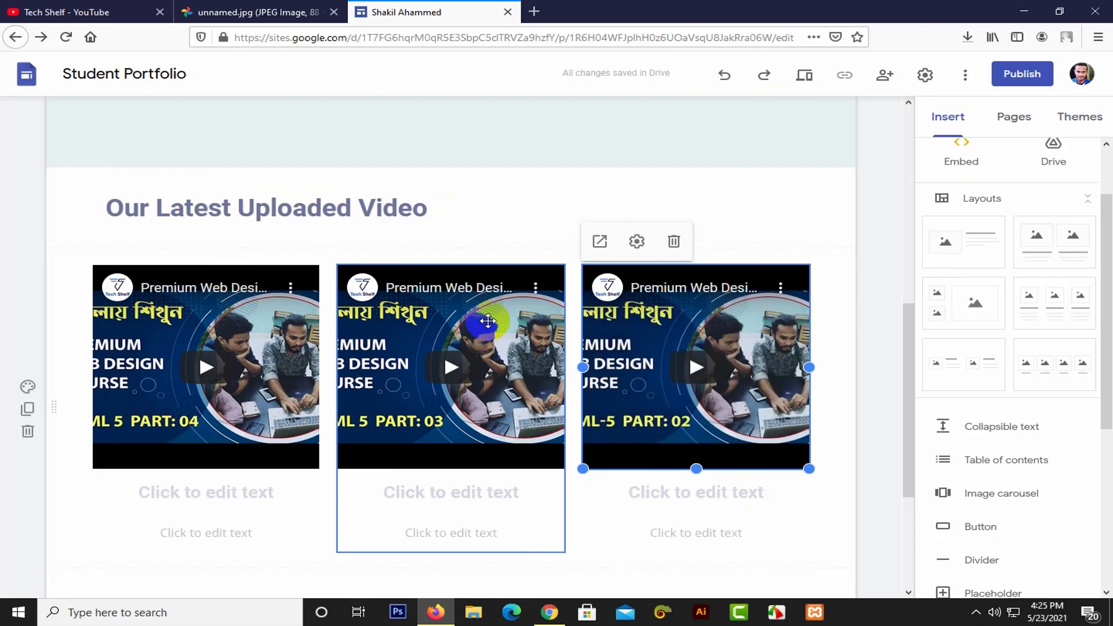
scroll(489, 324, "up", 3)
scroll(374, 397, "up", 5)
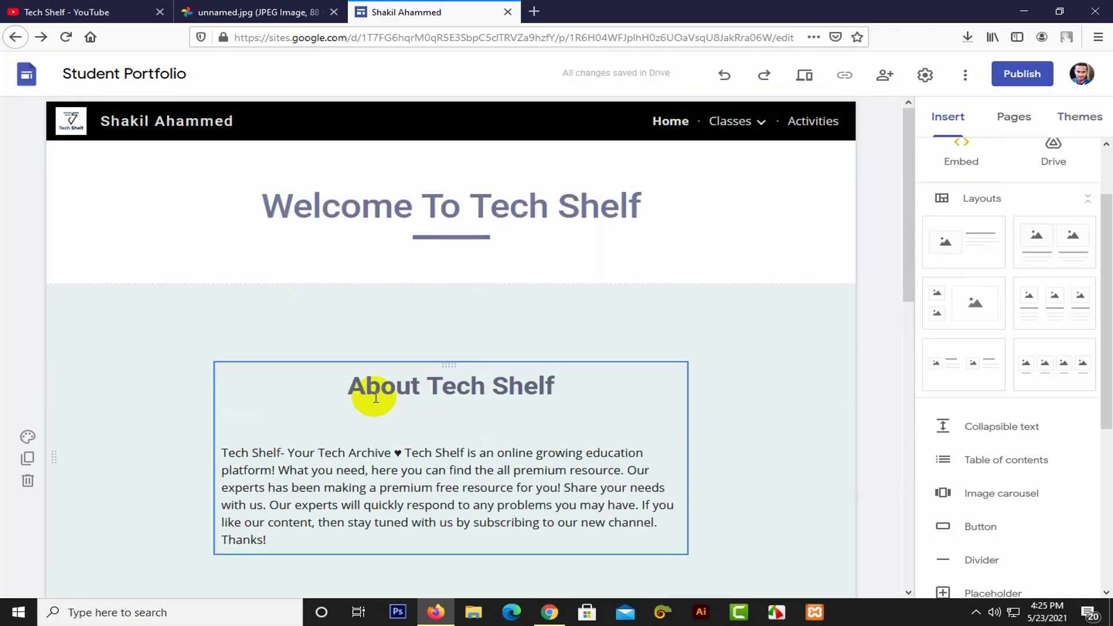
scroll(373, 398, "down", 8)
scroll(373, 397, "down", 1)
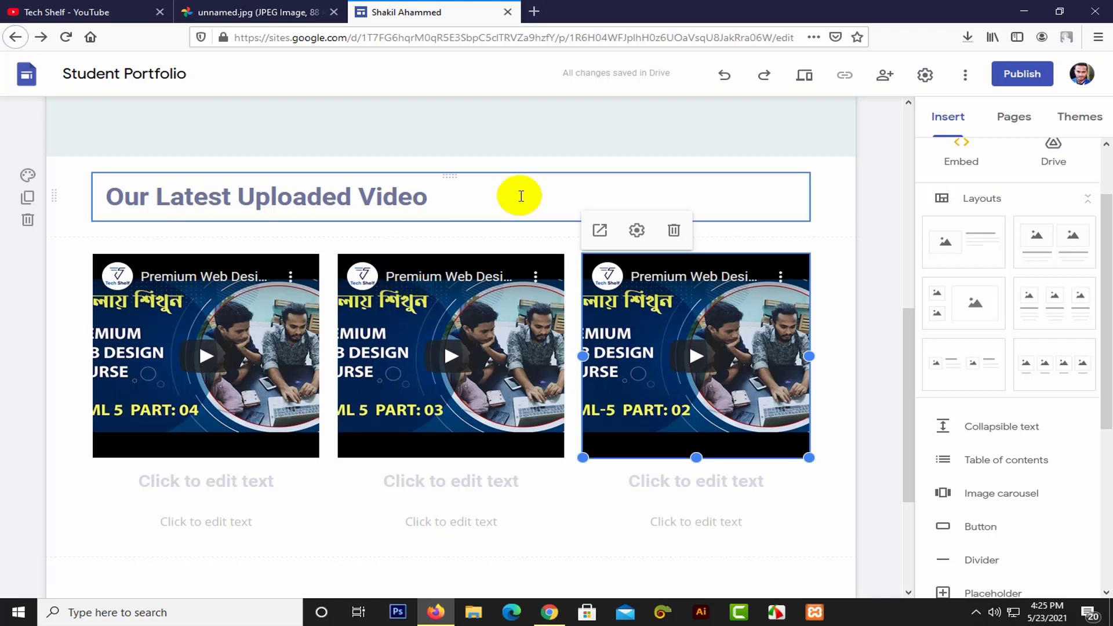
left_click(869, 199)
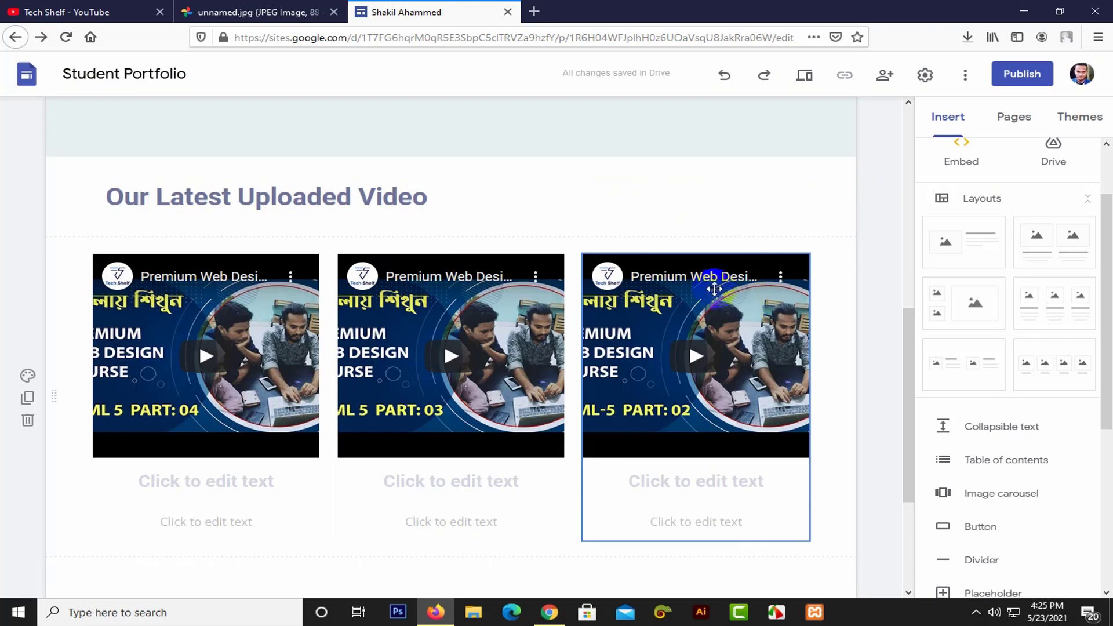
Step: Enter the heading "Class Number - 4" below the first video
scroll(703, 293, "down", 3)
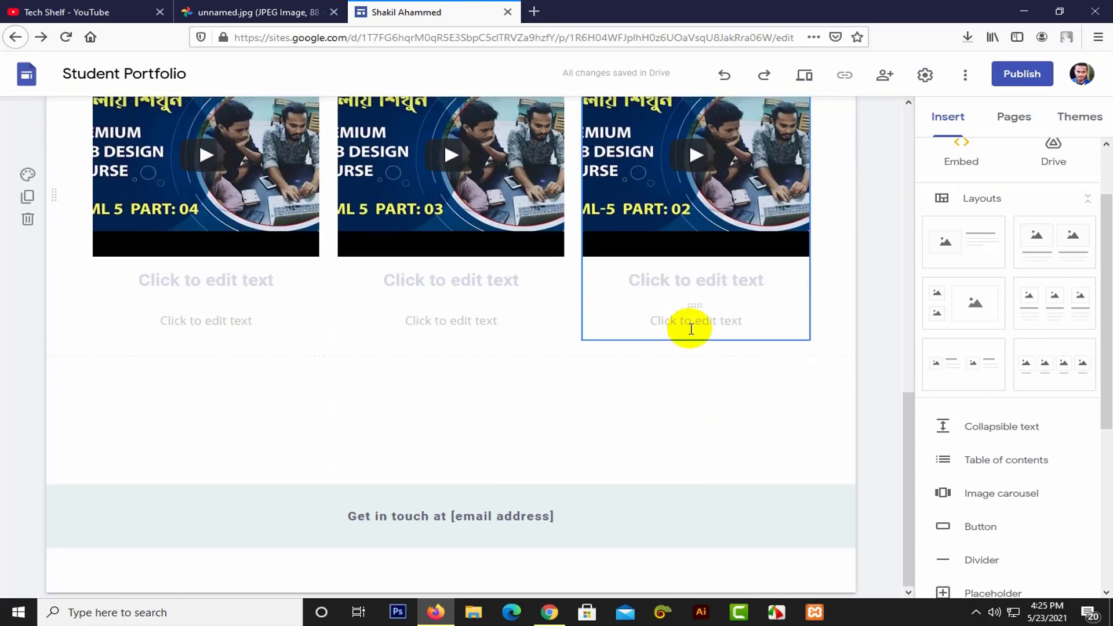
left_click(230, 283)
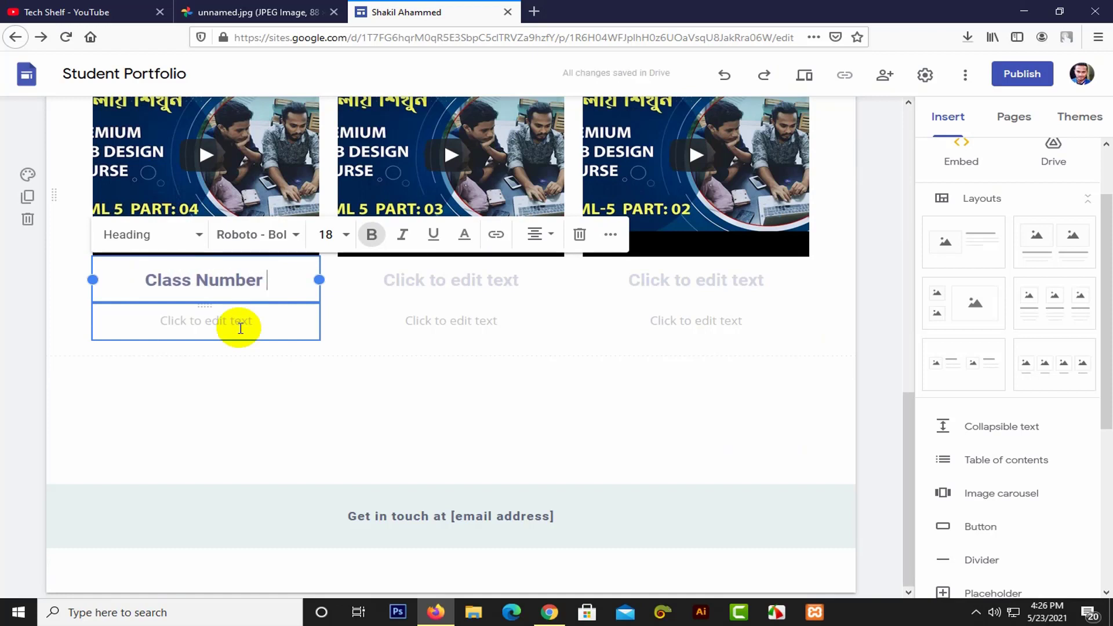
type("-")
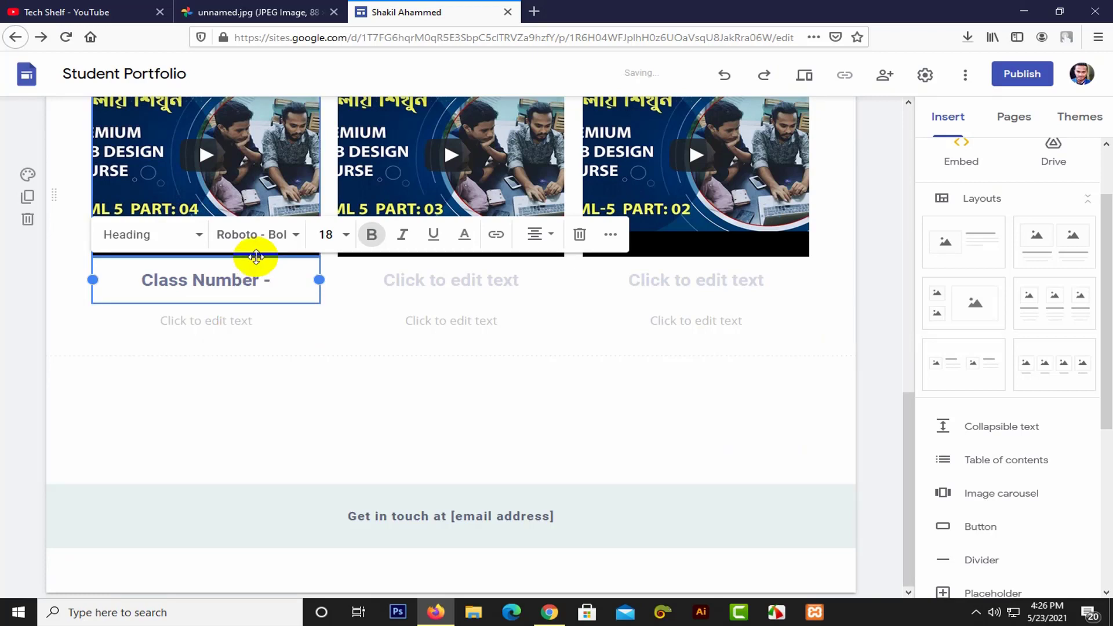
type(" 4")
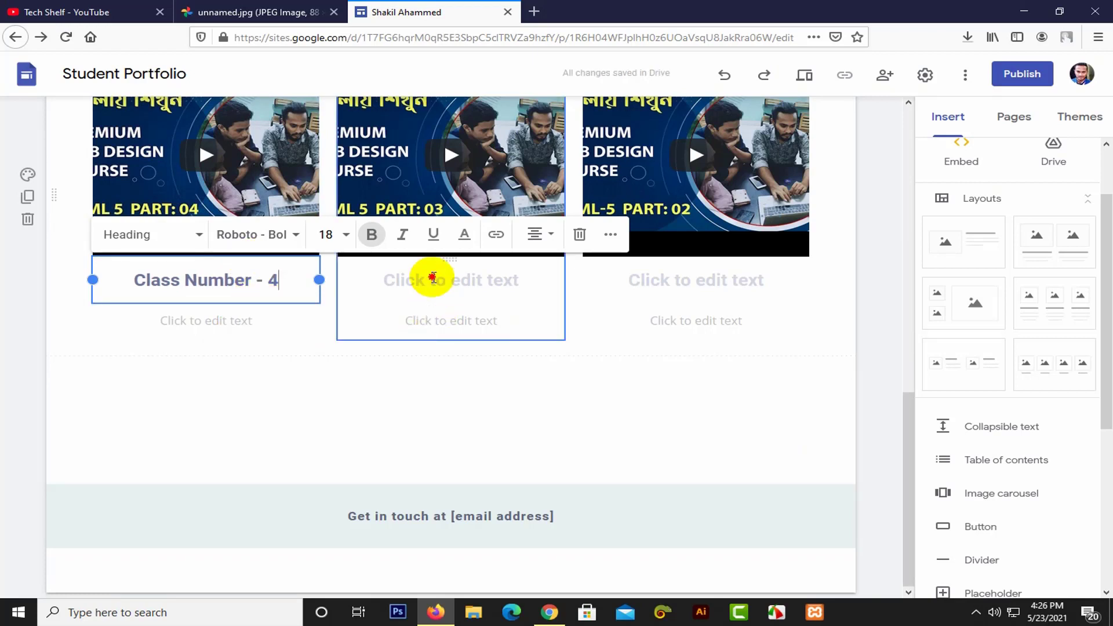
Step: Copy the "Class Number - 4" heading to below the middle video and change it to "Class Number - 3"
left_click(418, 283)
left_click(288, 280)
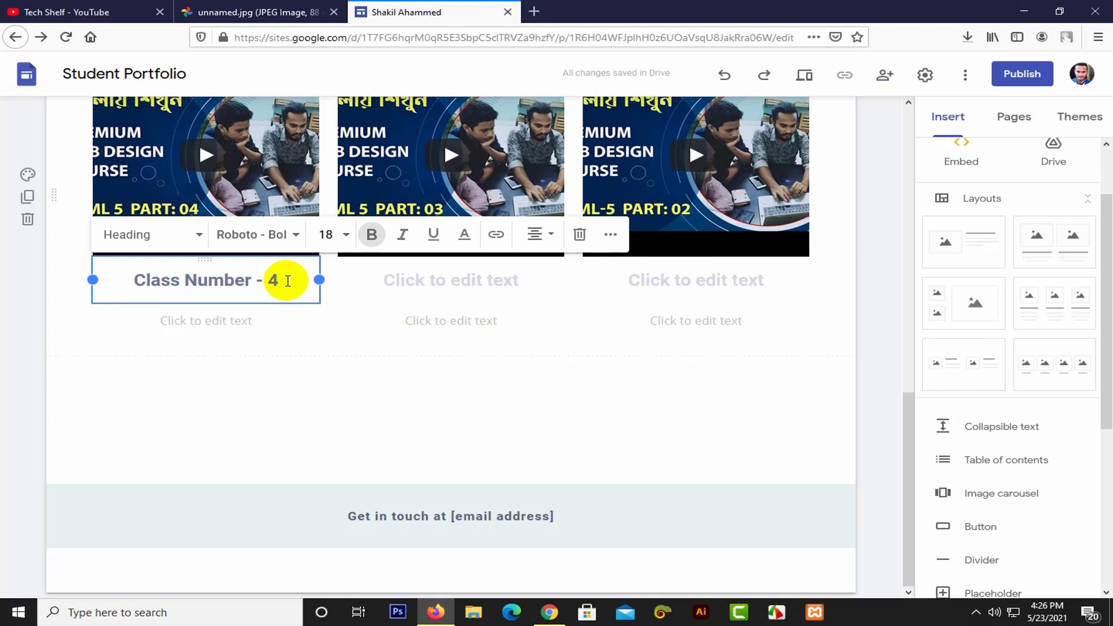
triple_click(287, 280)
key("ctrl+c")
left_click(467, 283)
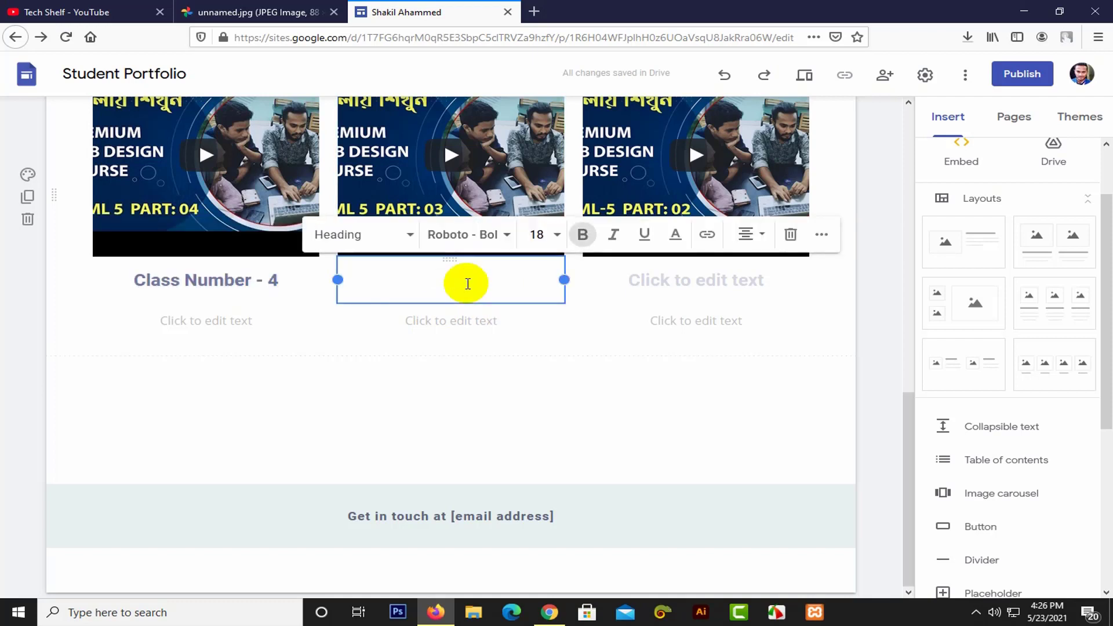
key("ctrl+v")
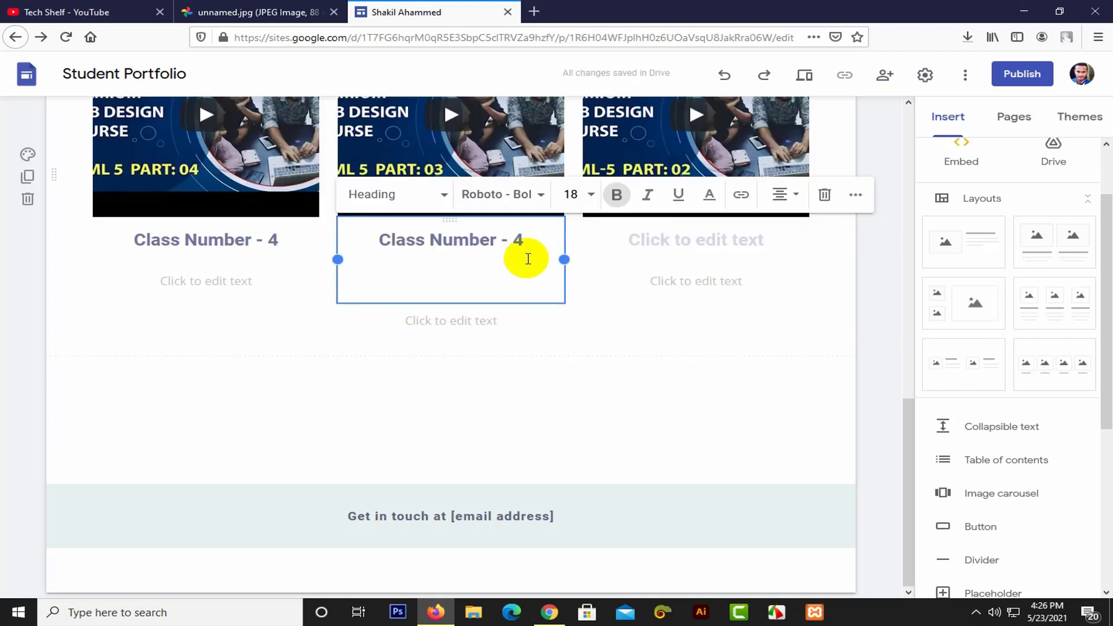
key("BackSpace")
key("BackSpace")
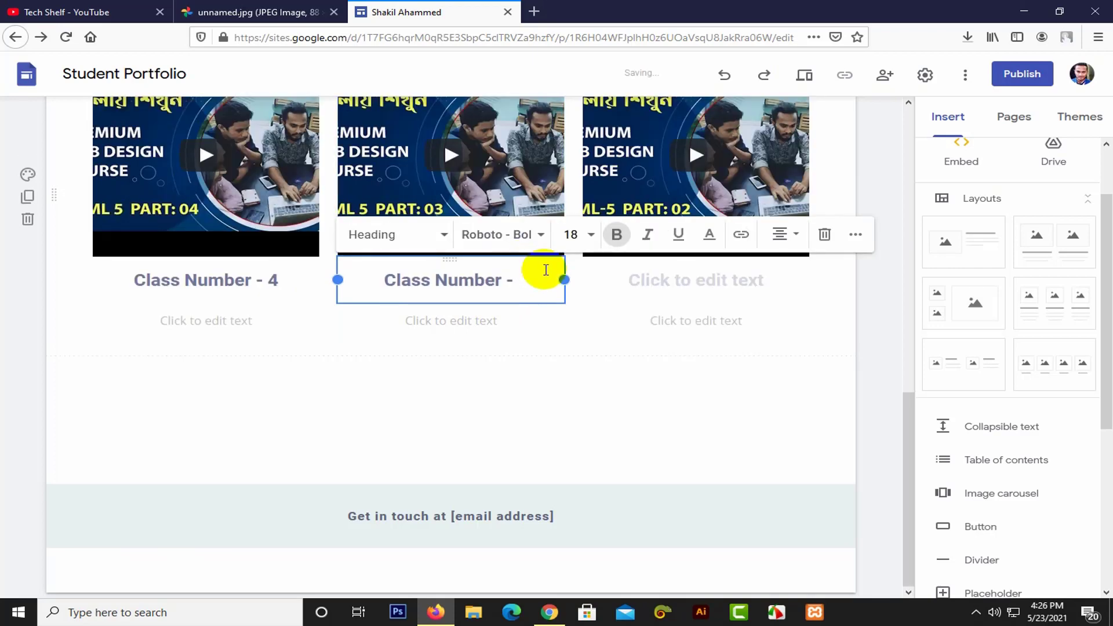
Step: Paste the copied class heading below the third video and change it to "Class Number - 2"
left_click(666, 283)
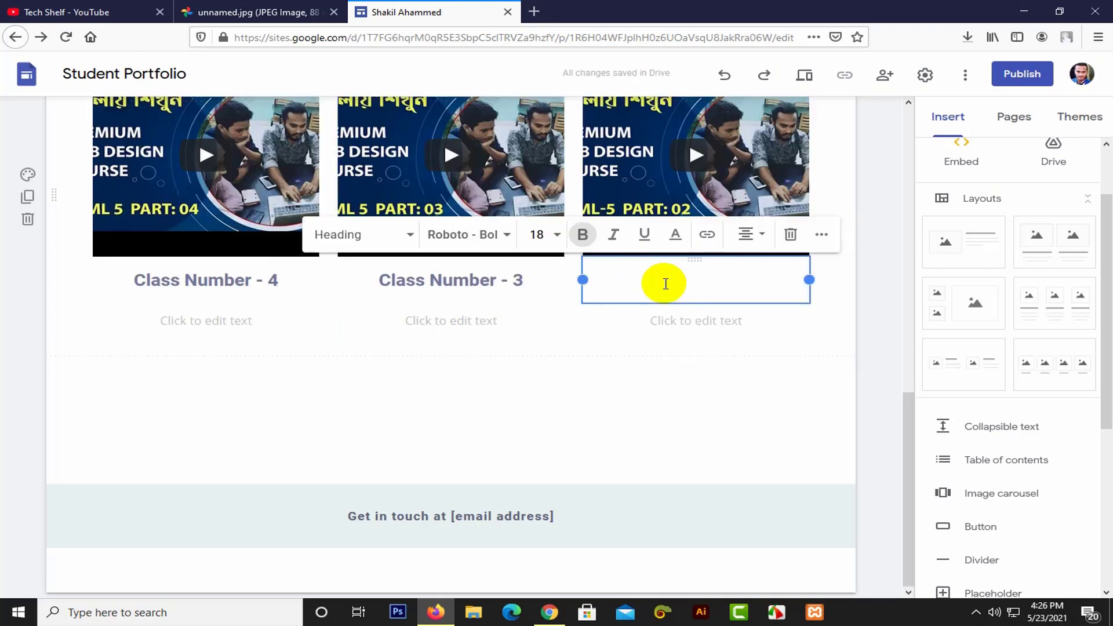
key("ctrl+v")
key("BackSpace")
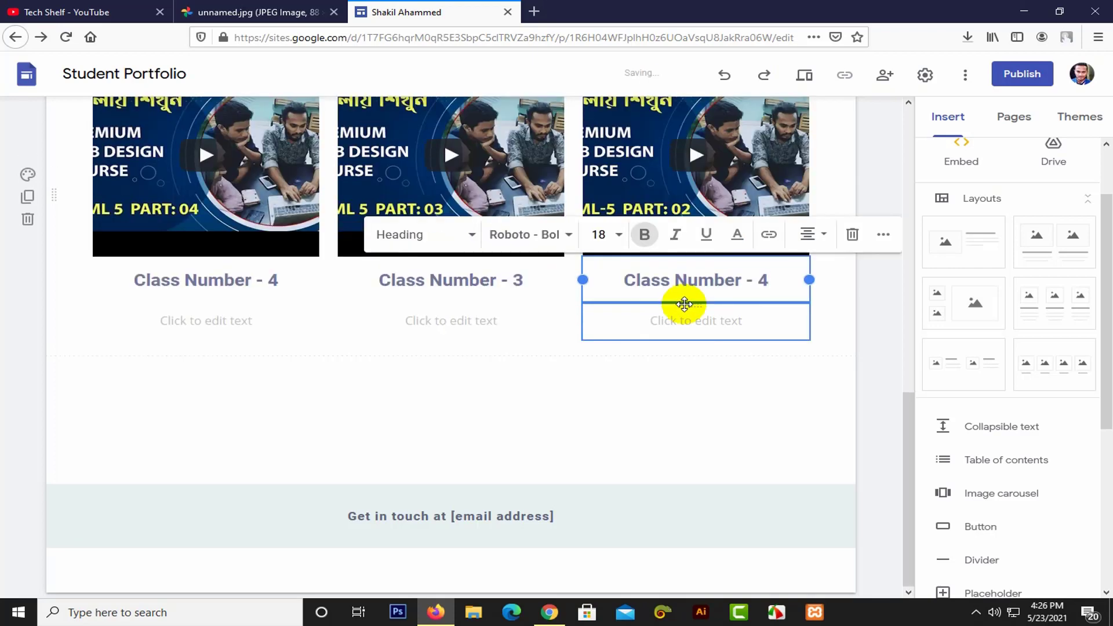
left_click(638, 410)
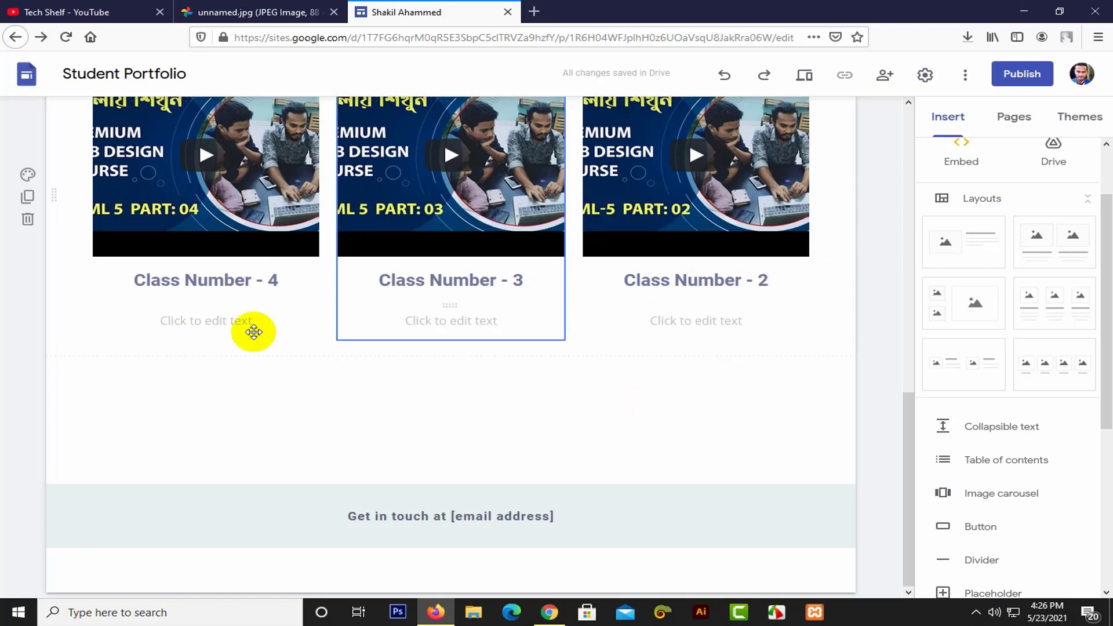
Step: Enter the caption "Tech Shelf" in the text placeholder beneath each of the three class headings
scroll(224, 316, "up", 1)
scroll(224, 315, "up", 1)
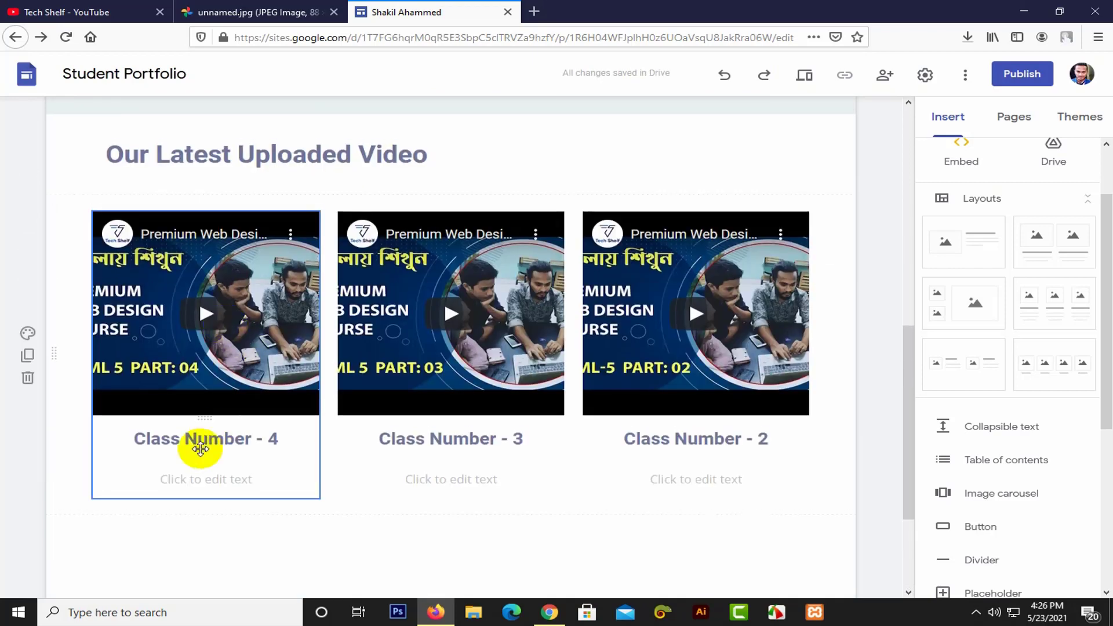
left_click(190, 486)
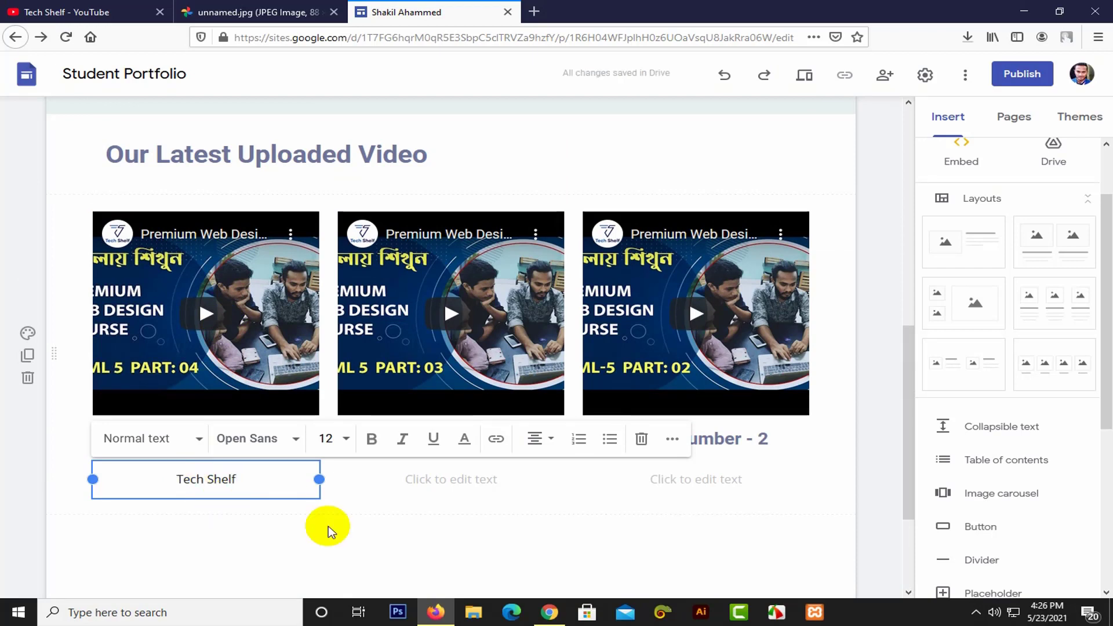
left_click(455, 480)
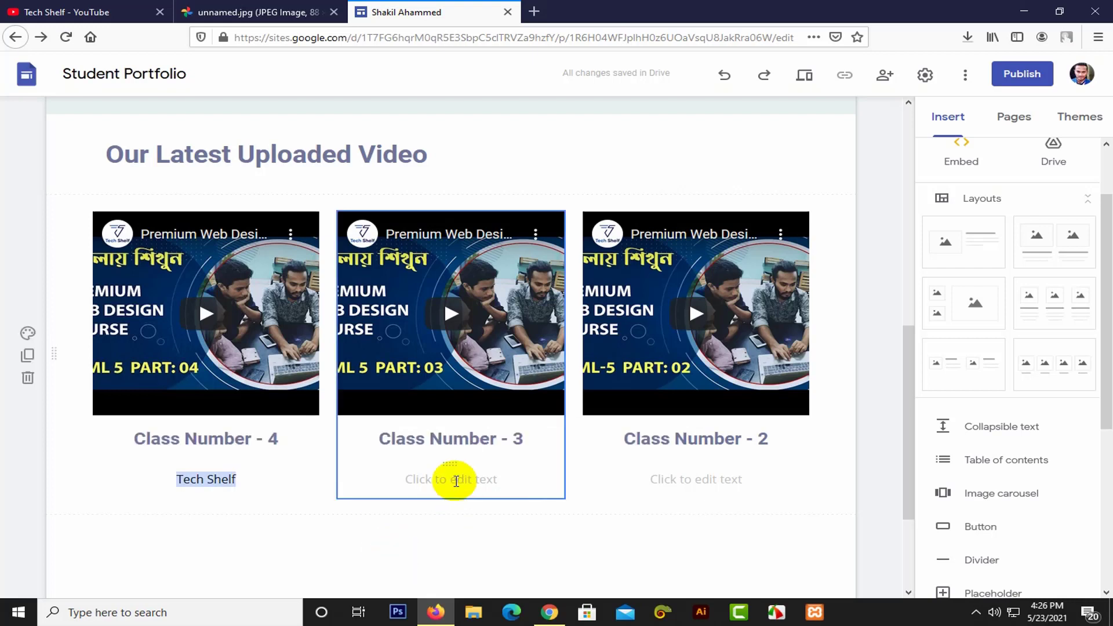
type("Tech Shelf")
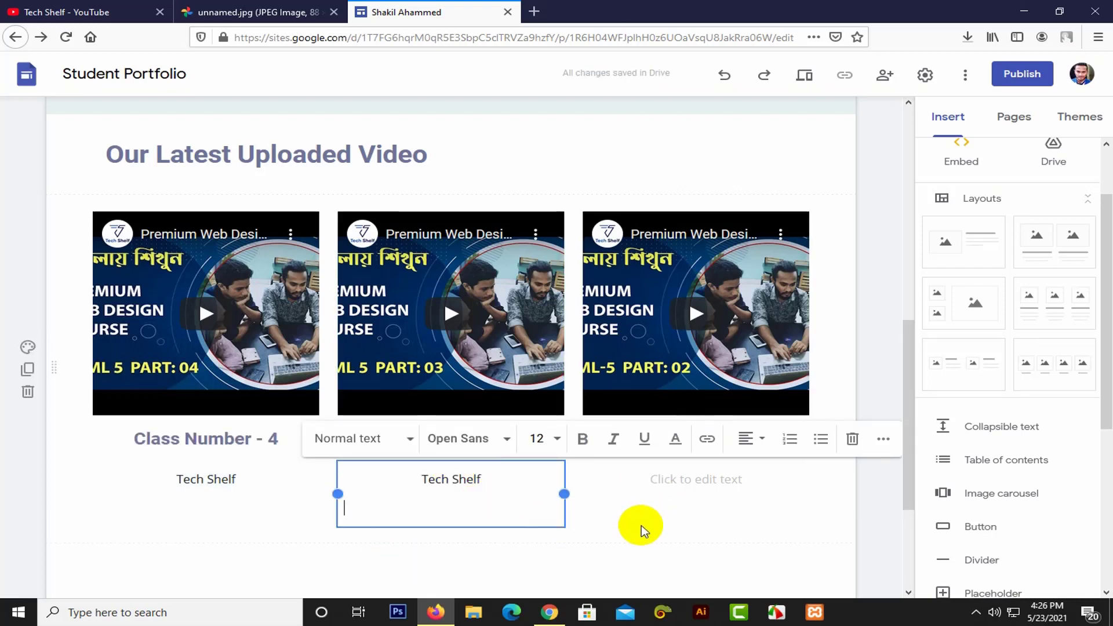
left_click(670, 488)
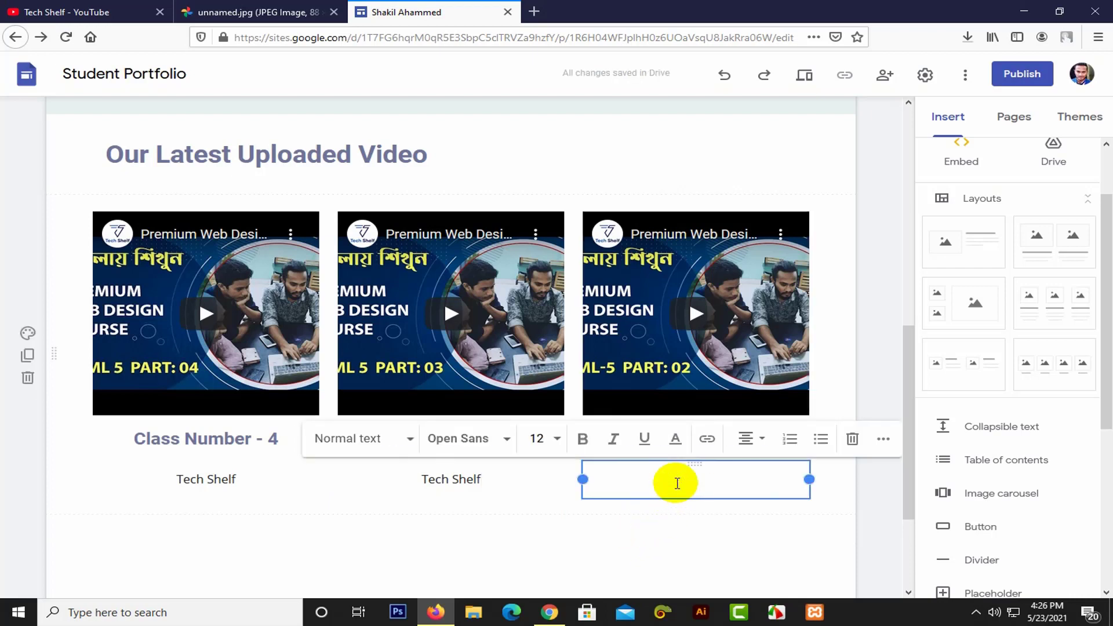
type("Tech Shelf")
key("BackSpace")
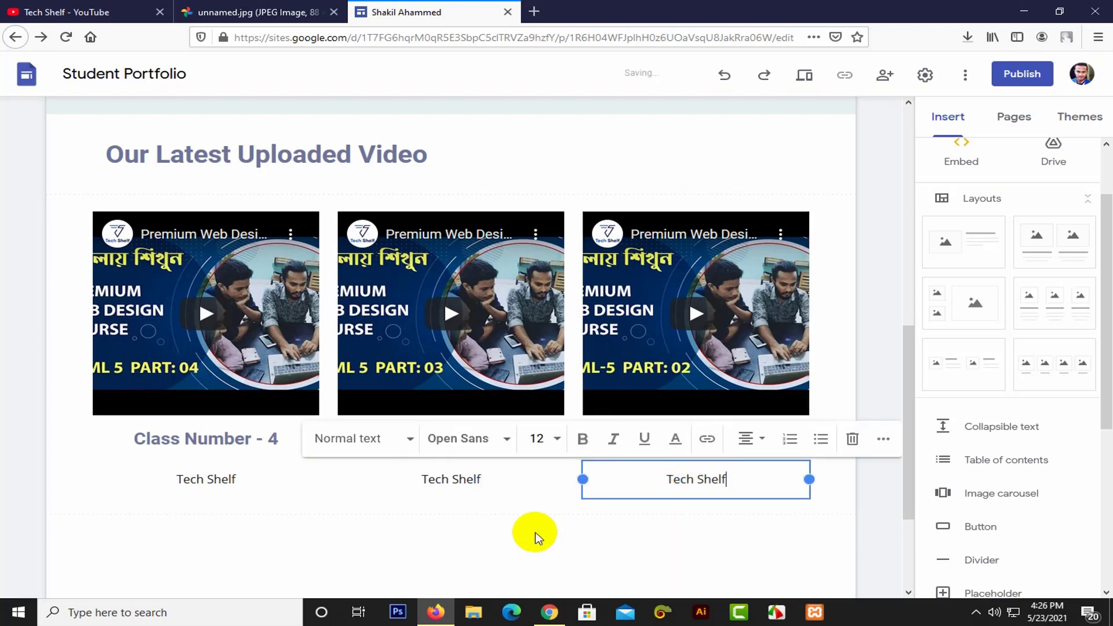
double_click(533, 529)
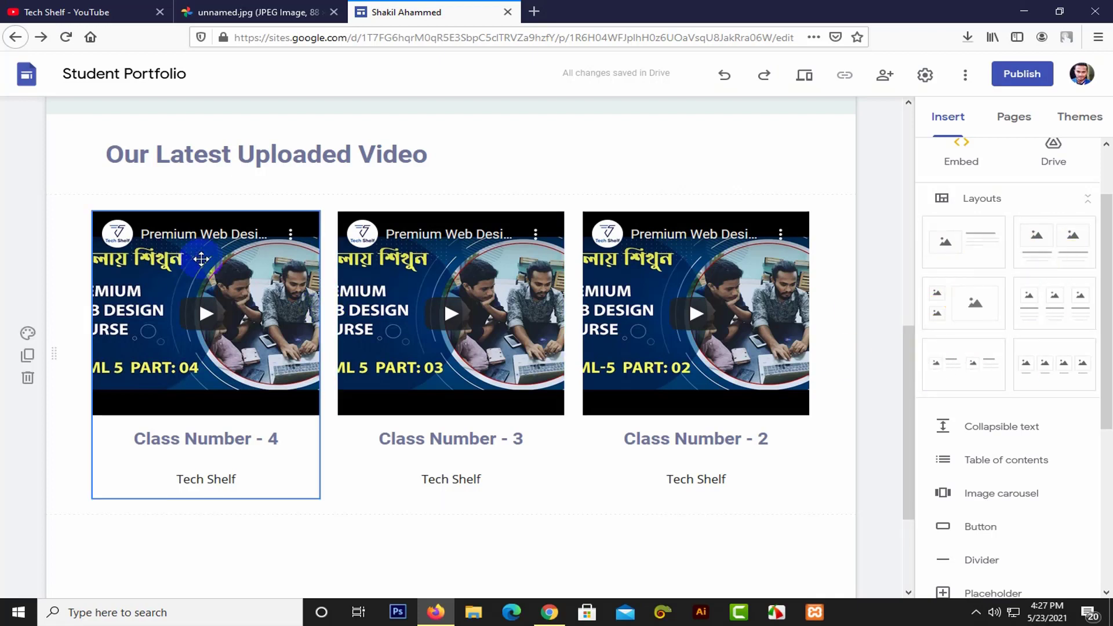
Step: Review the class headings and captions, the About Tech Shelf section, the page end and the elements available for insertion
left_click(189, 439)
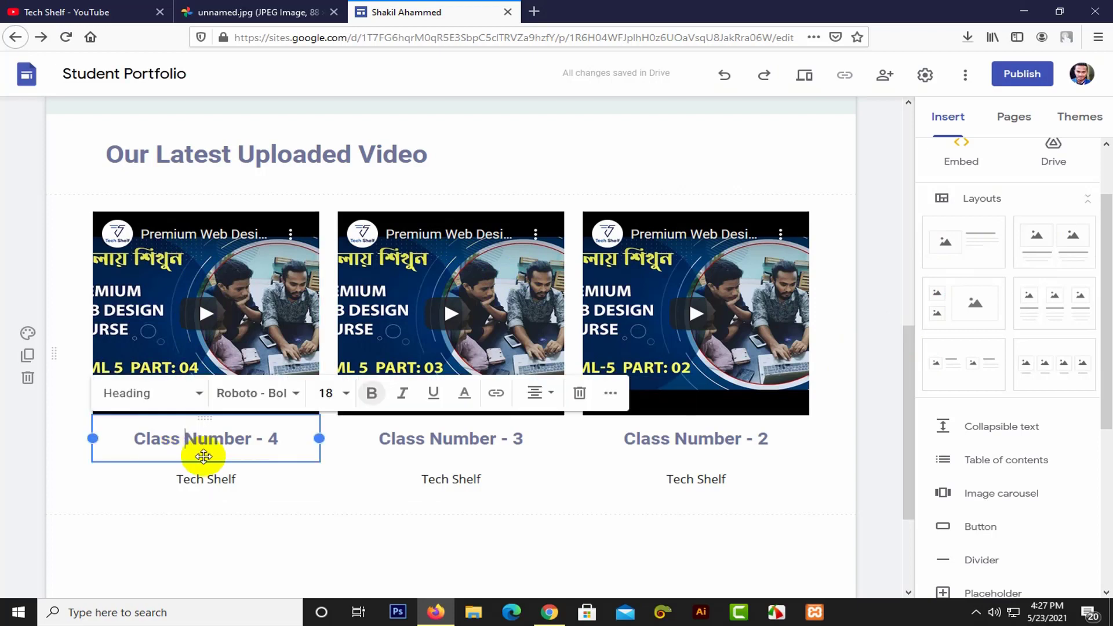
left_click(217, 478)
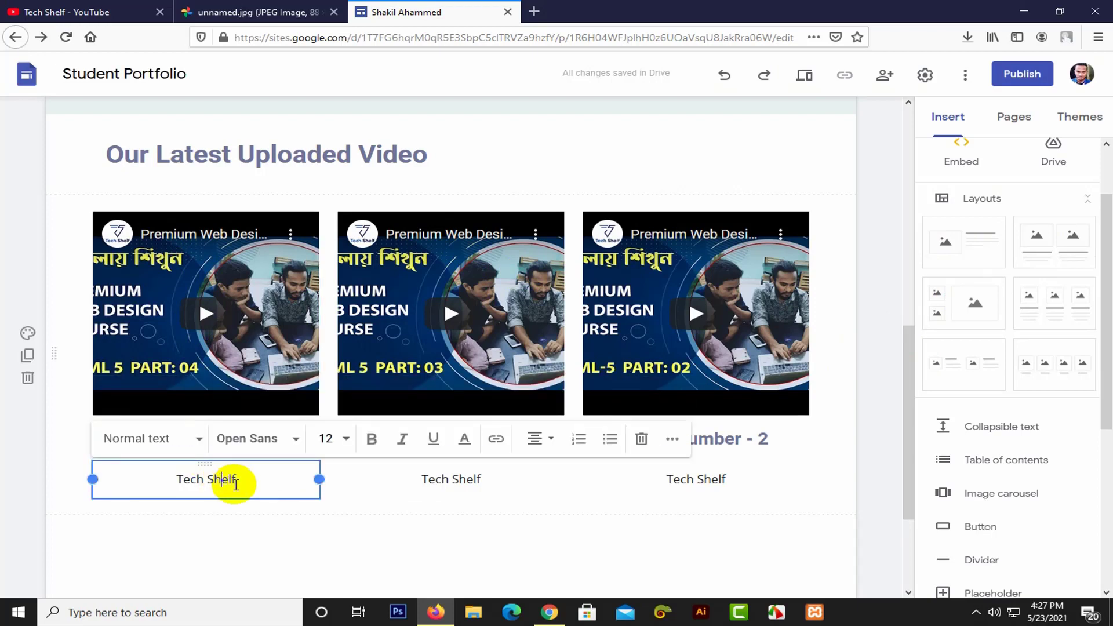
left_click(427, 527)
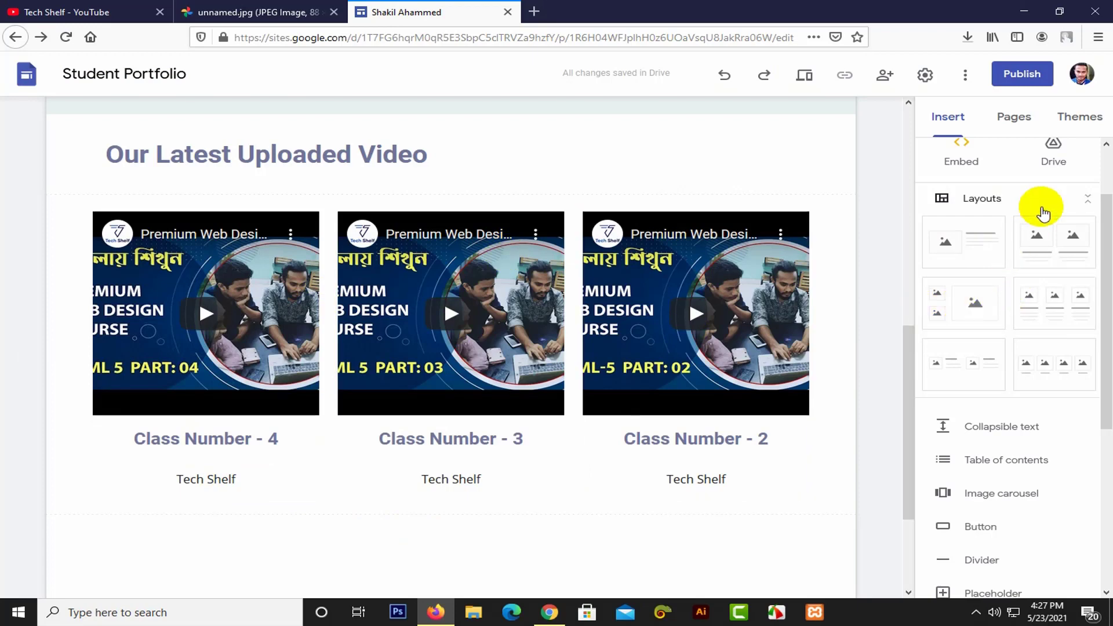
scroll(1038, 220, "down", 2)
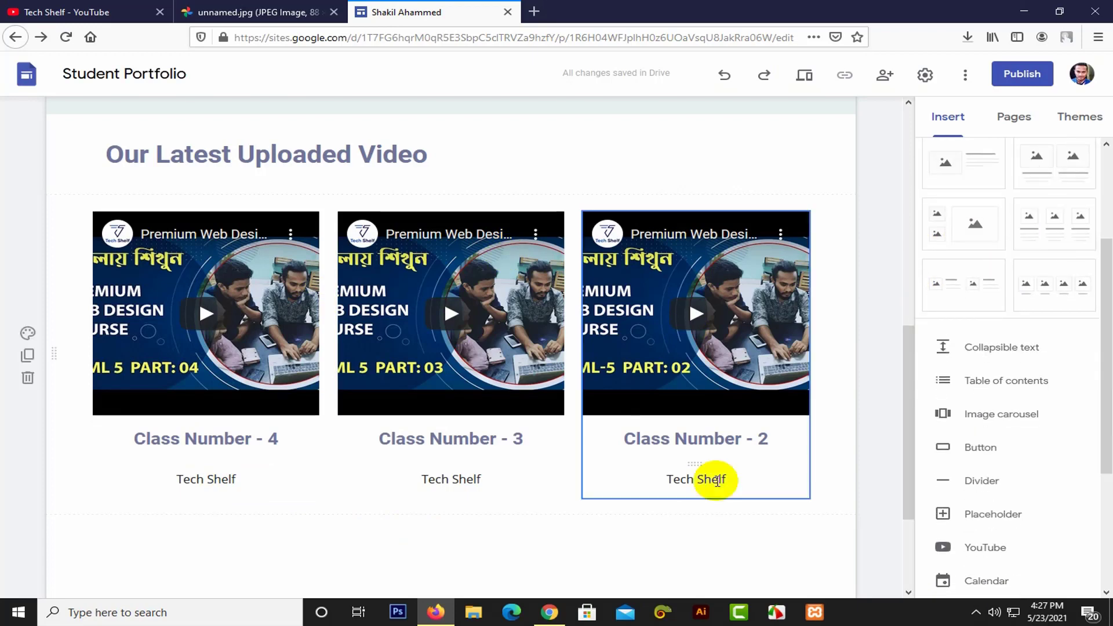
scroll(551, 410, "down", 2)
scroll(550, 411, "down", 1)
scroll(561, 410, "up", 8)
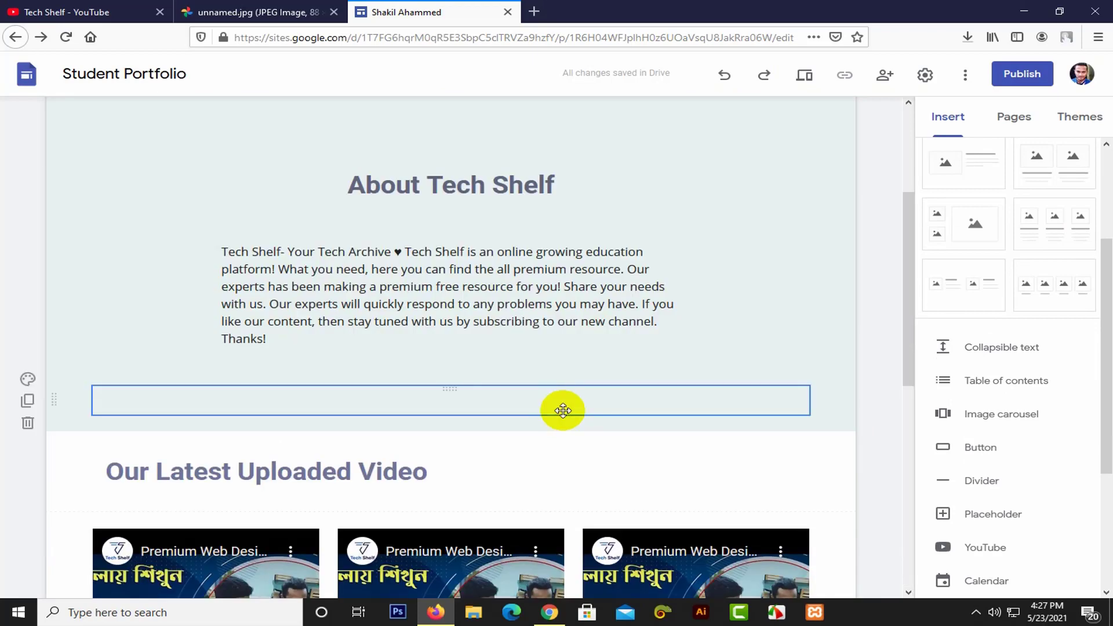
scroll(603, 347, "up", 3)
scroll(604, 346, "down", 9)
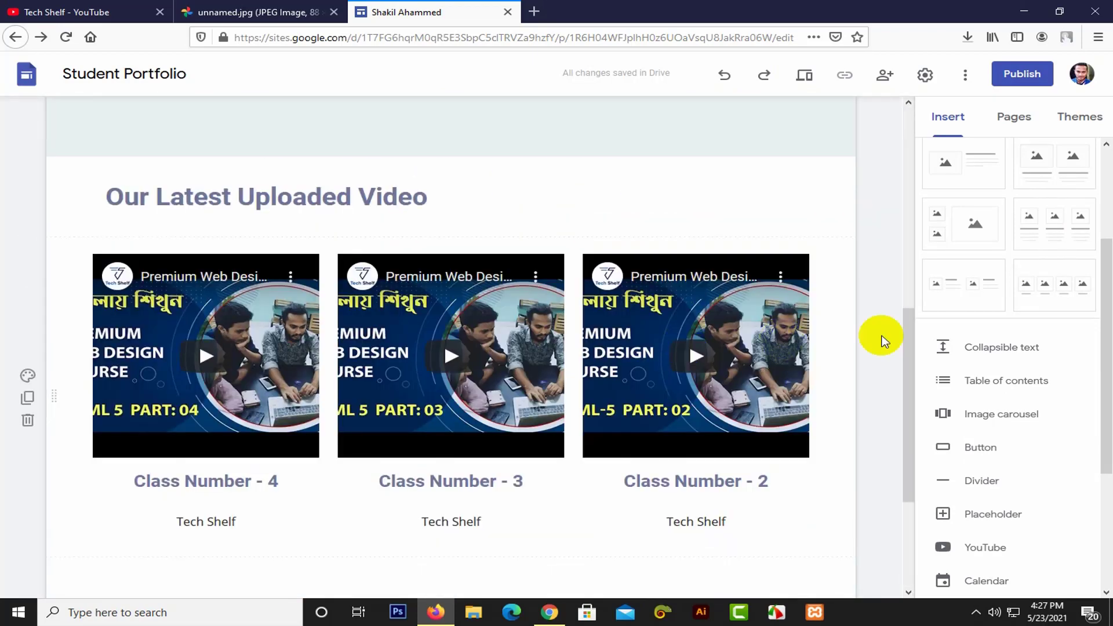
scroll(856, 340, "down", 2)
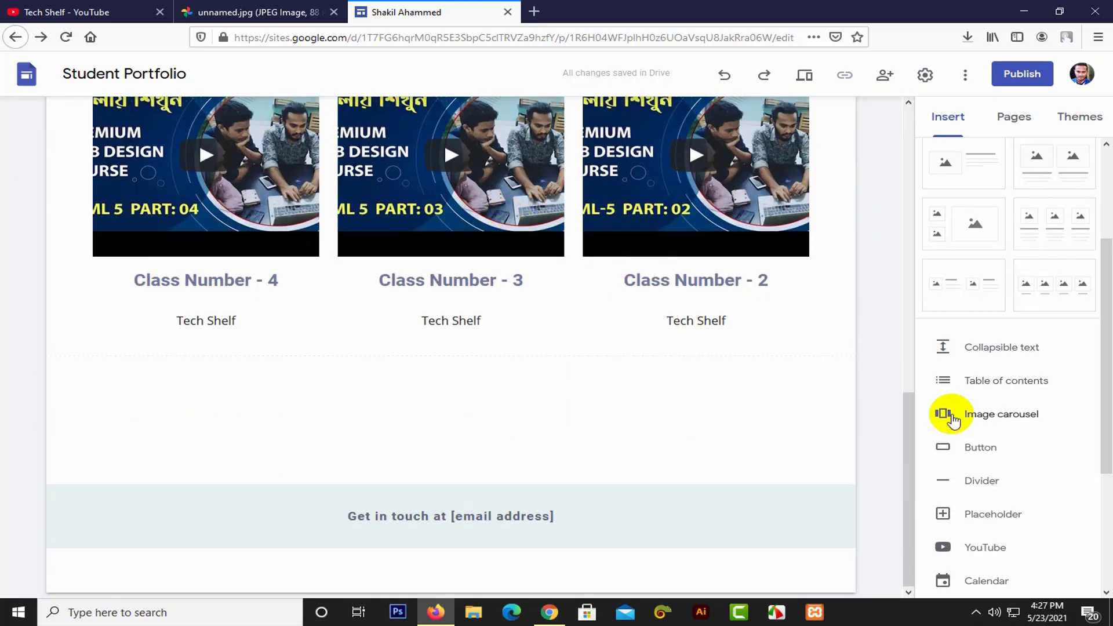
Step: Insert an image carousel below the class videos with the uploaded files portfolio-10.png, portfolio-11.png and portfolio-13.png through portfolio-19.png
left_click(978, 415)
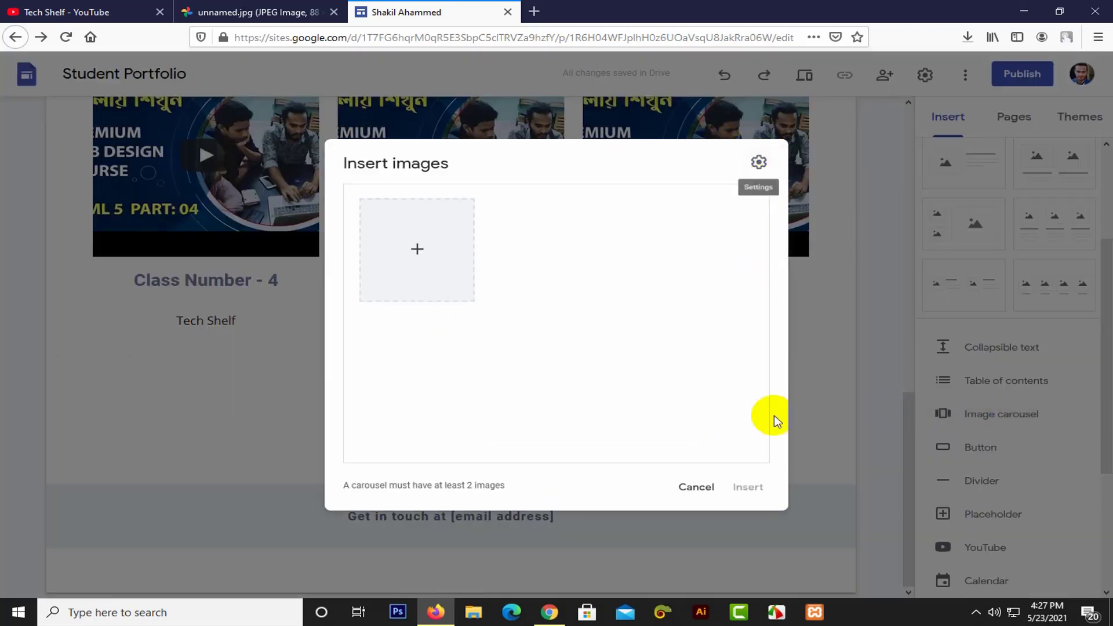
left_click(698, 488)
left_click(994, 415)
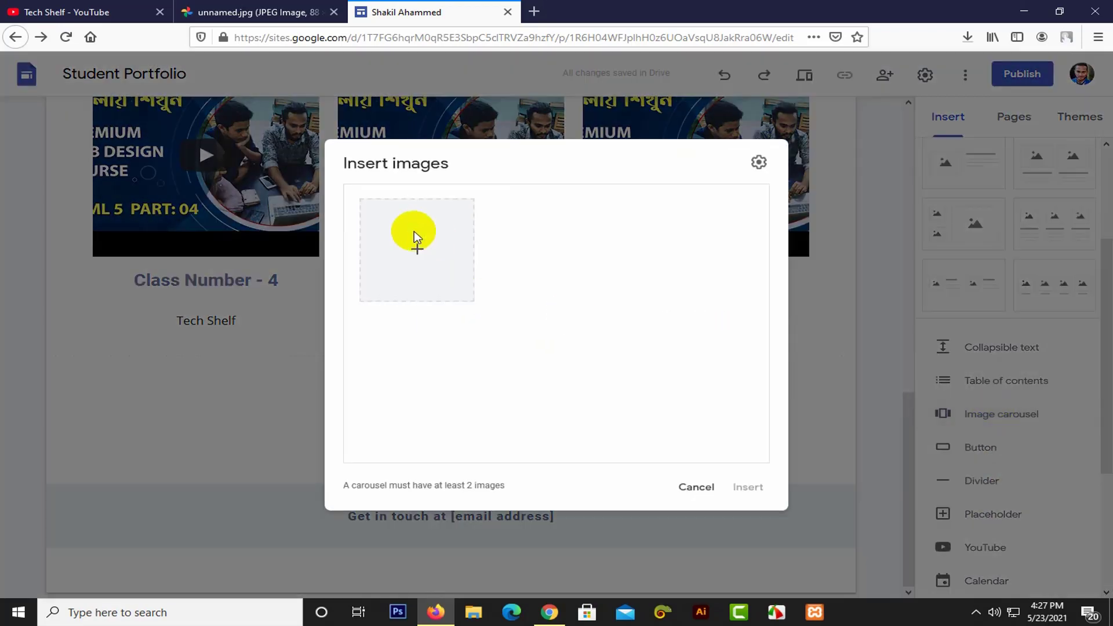
left_click(423, 250)
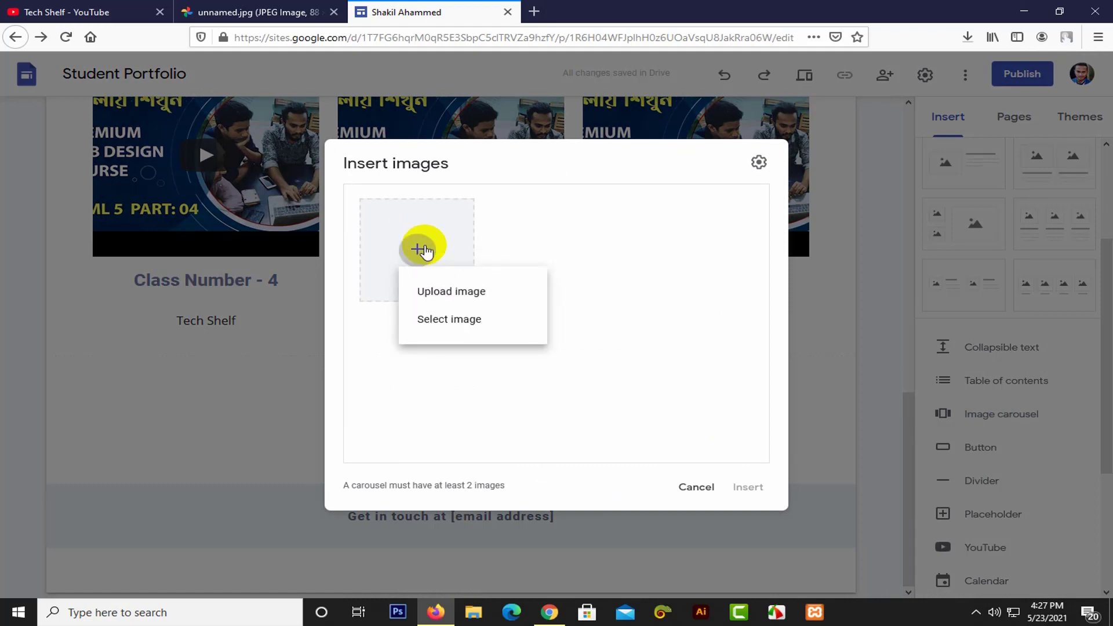
left_click(442, 279)
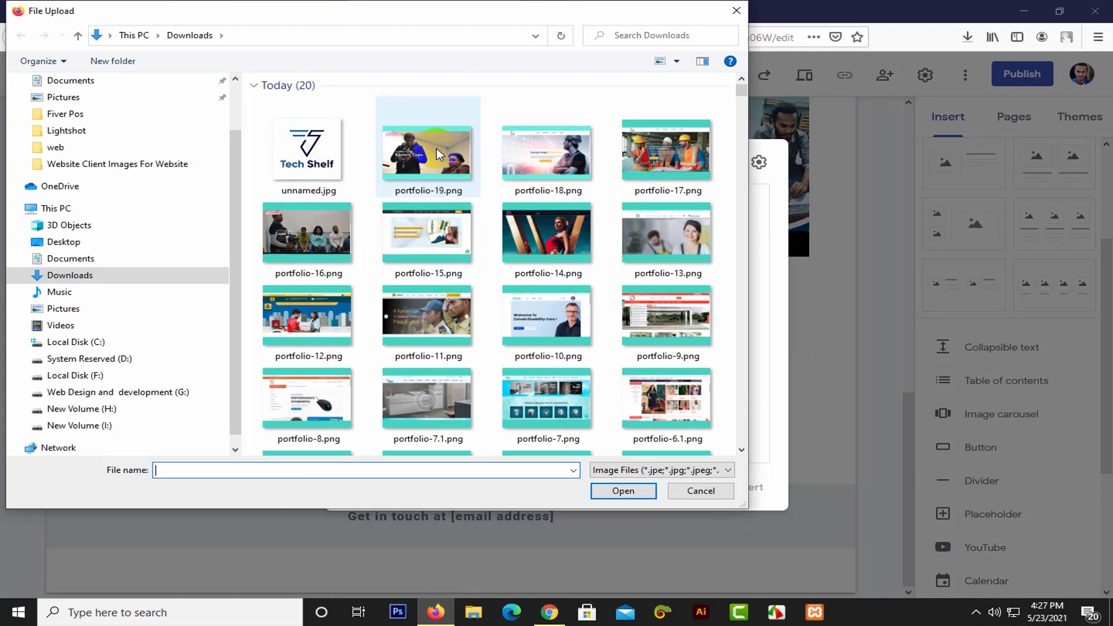
left_click(464, 168)
left_click(516, 166, "ctrl")
left_click(635, 174, "ctrl")
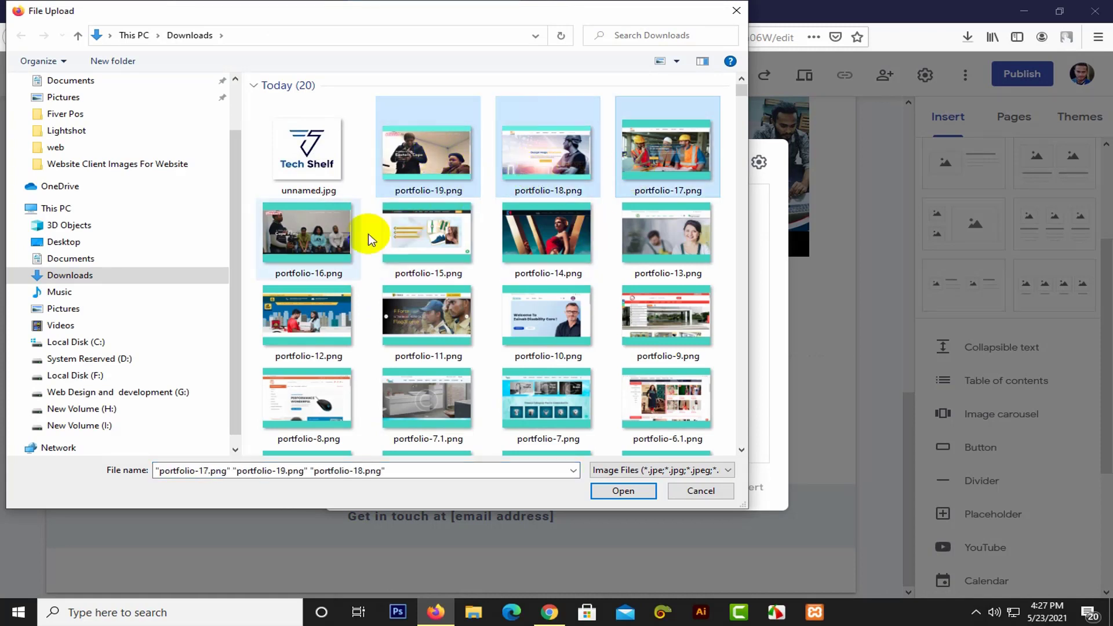
left_click(357, 232, "ctrl")
left_click(424, 232, "ctrl")
left_click(508, 237, "ctrl")
left_click(658, 249, "ctrl")
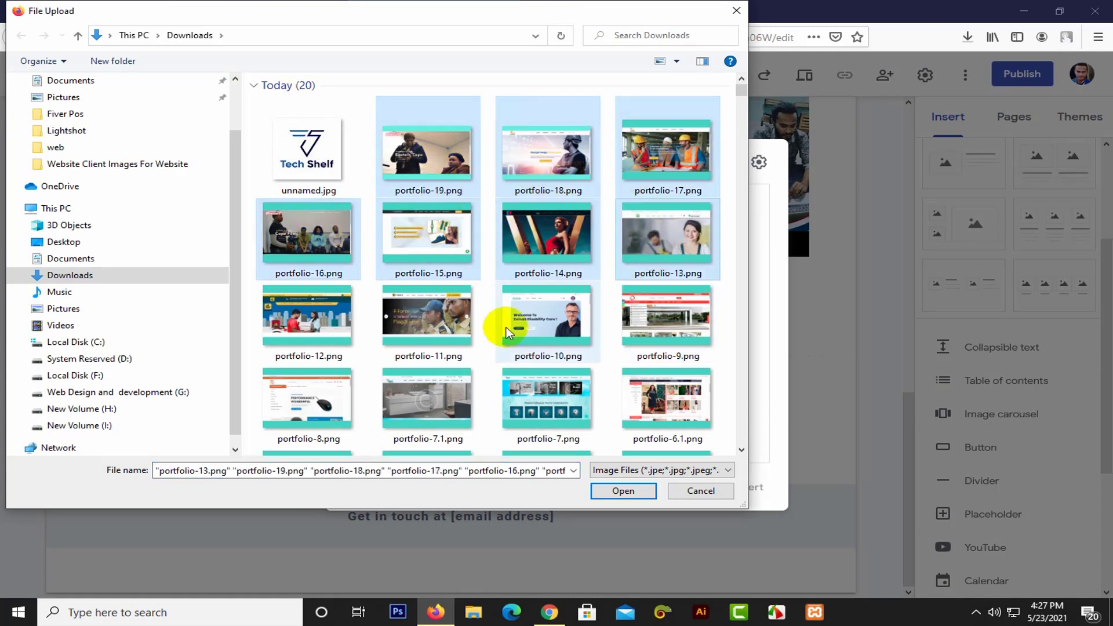
left_click(440, 318, "ctrl")
left_click(505, 316, "ctrl")
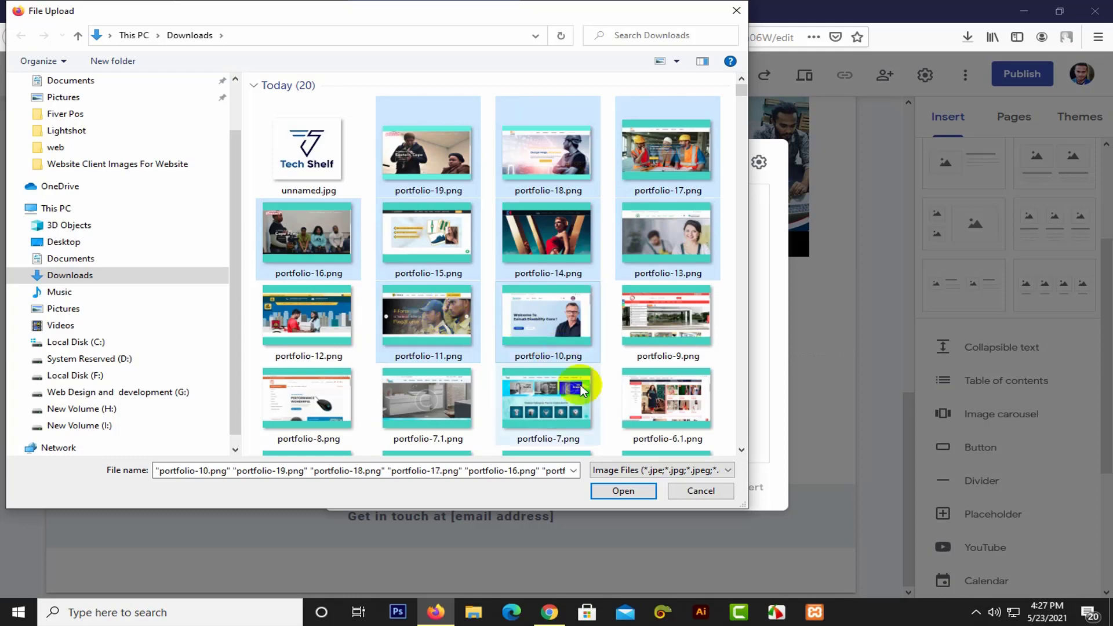
left_click(618, 490)
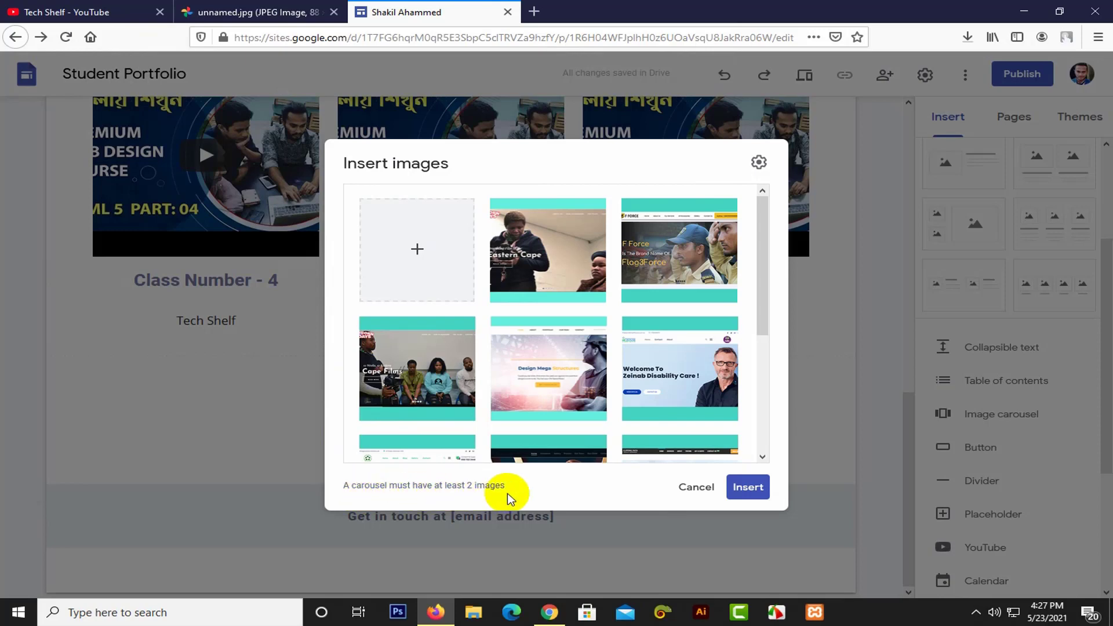
left_click(753, 491)
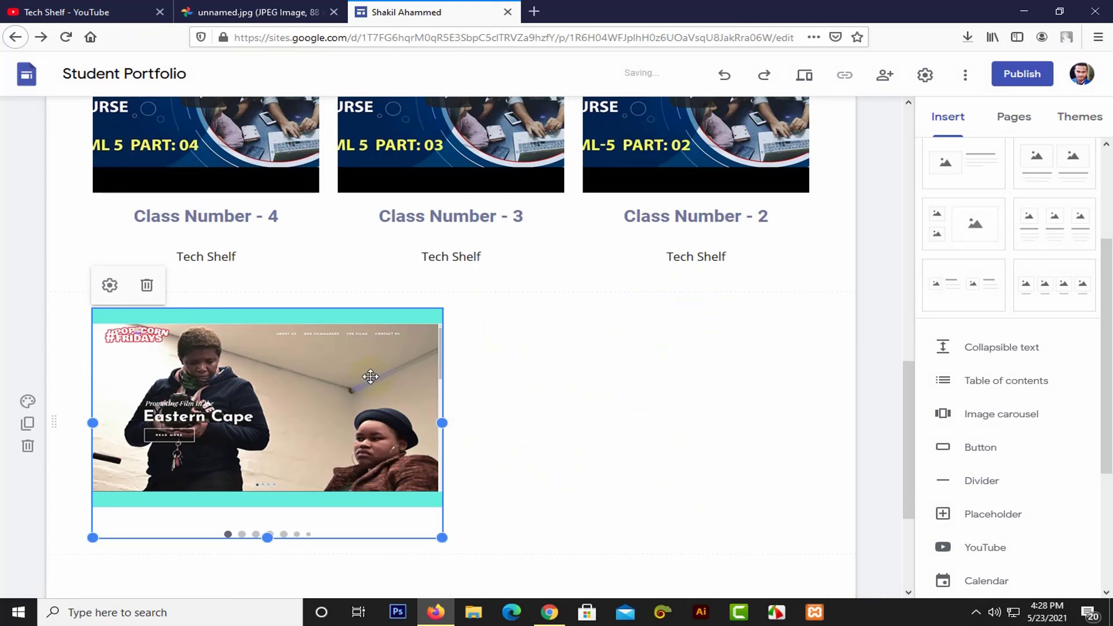
Step: Enlarge the image carousel so that it spans the full content width of the section
scroll(281, 313, "down", 1)
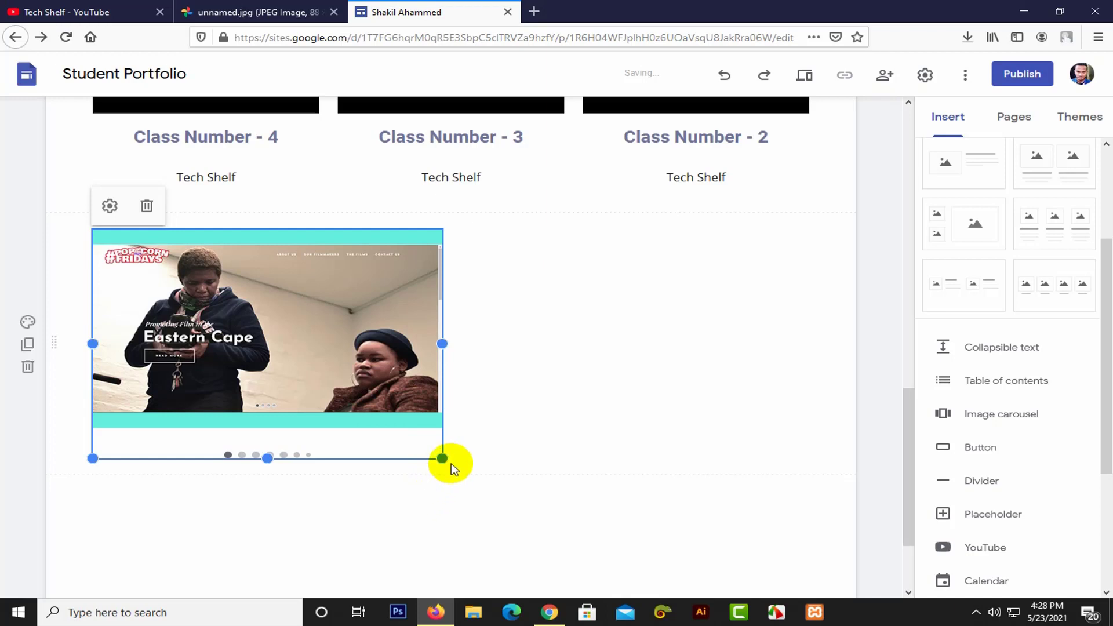
left_click_drag(444, 461, 858, 579)
scroll(532, 344, "down", 1)
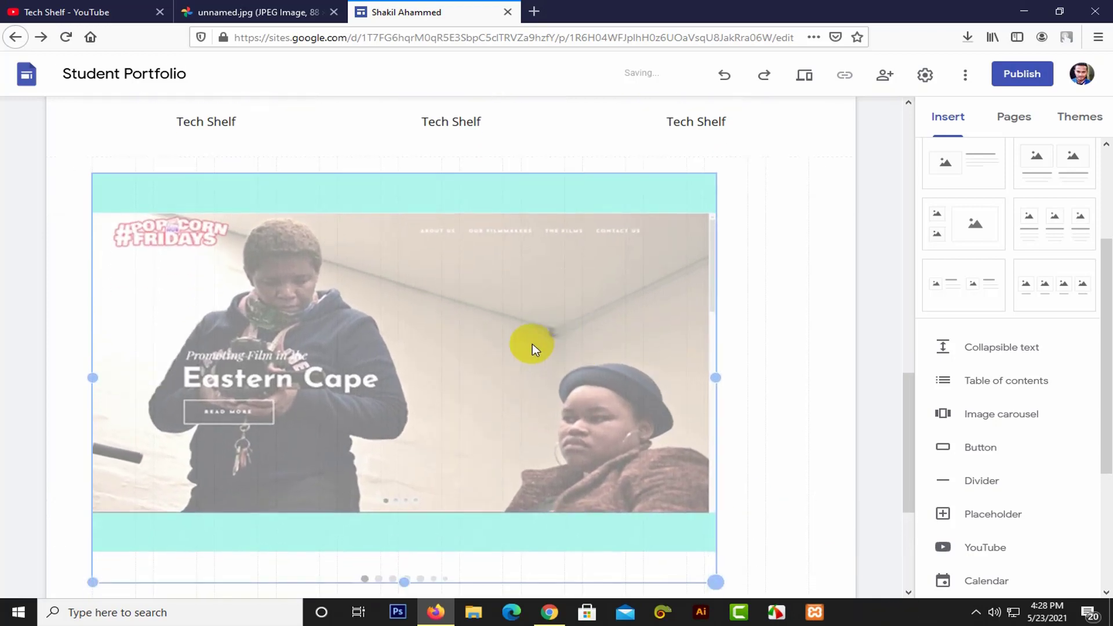
scroll(684, 276, "down", 4)
scroll(685, 276, "up", 2)
scroll(684, 276, "up", 1)
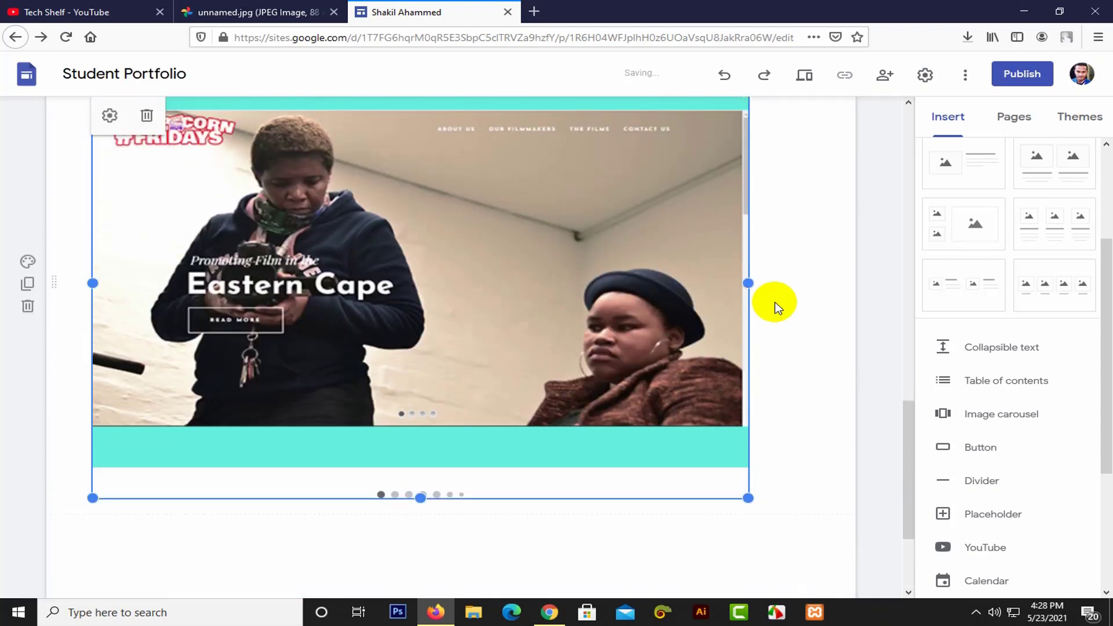
left_click_drag(752, 282, 818, 300)
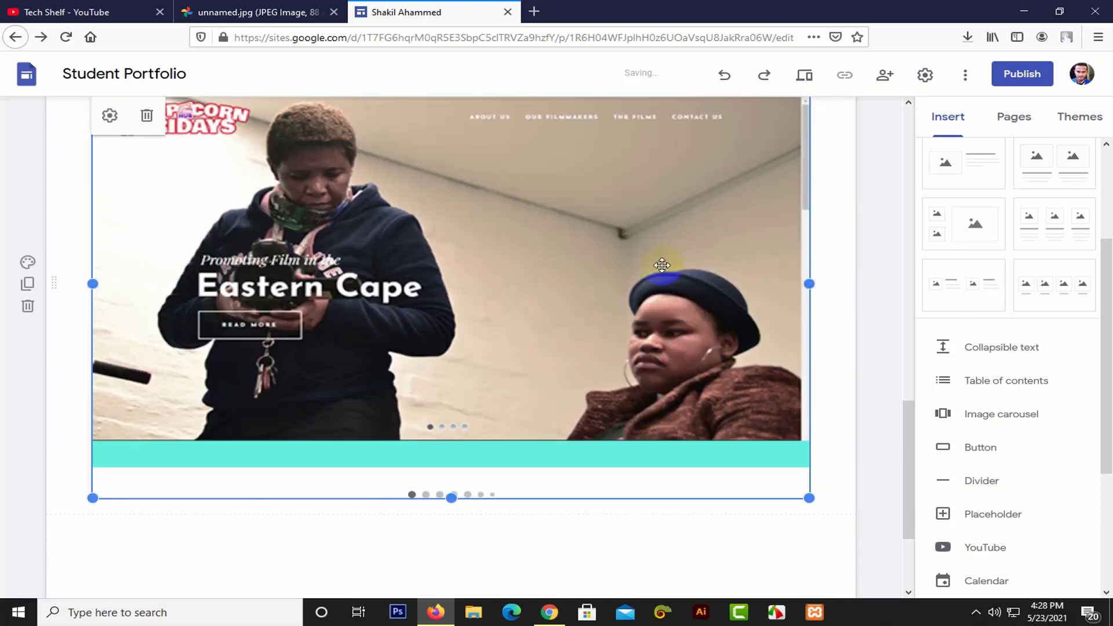
Step: Review the resized carousel on the page and try switching to another slide through its dots
scroll(415, 270, "up", 4)
scroll(415, 270, "down", 3)
scroll(522, 365, "up", 2)
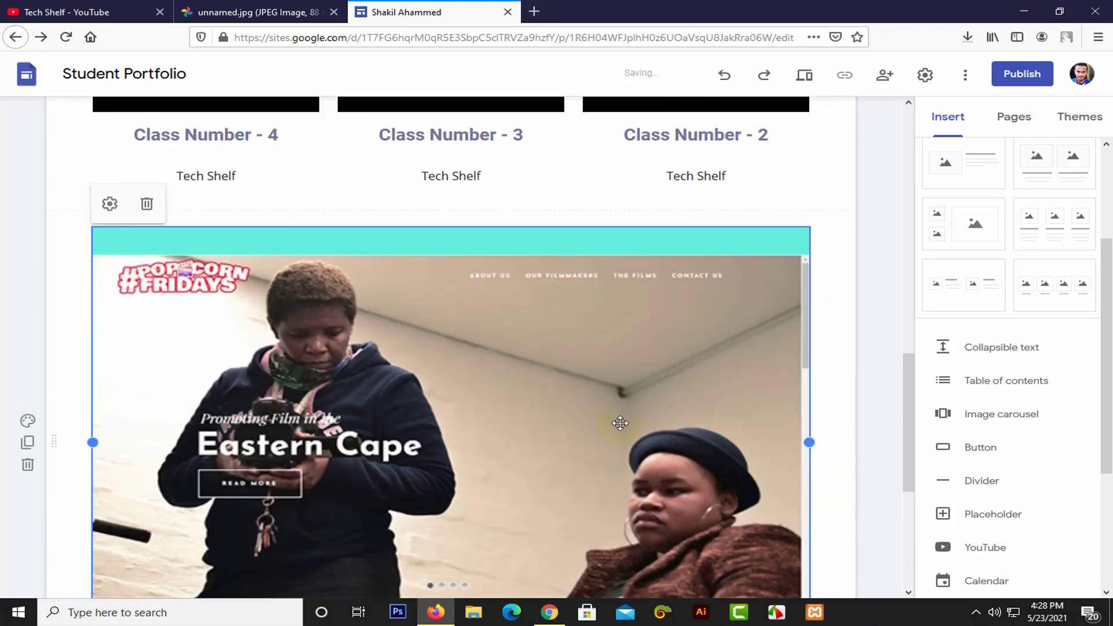
scroll(621, 422, "down", 3)
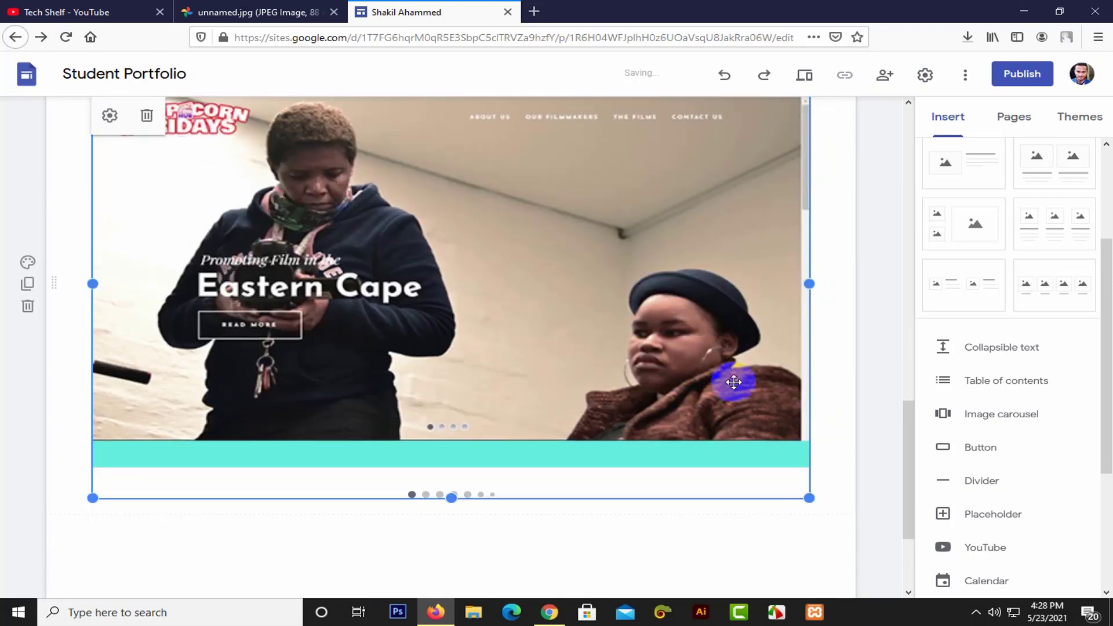
left_click(440, 426)
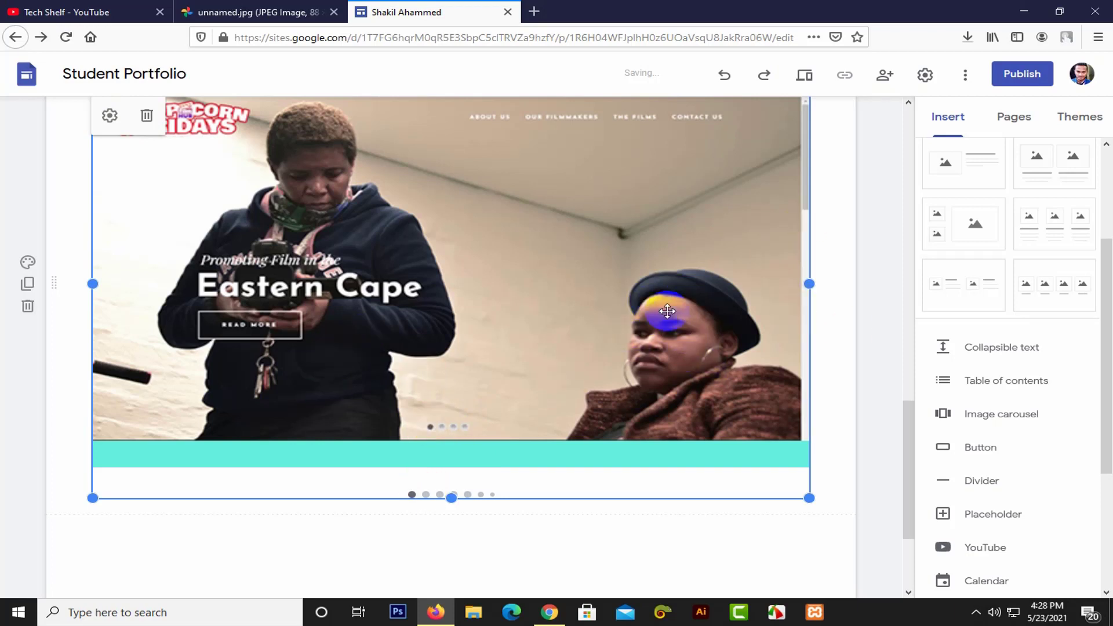
left_click(429, 494)
left_click(426, 494)
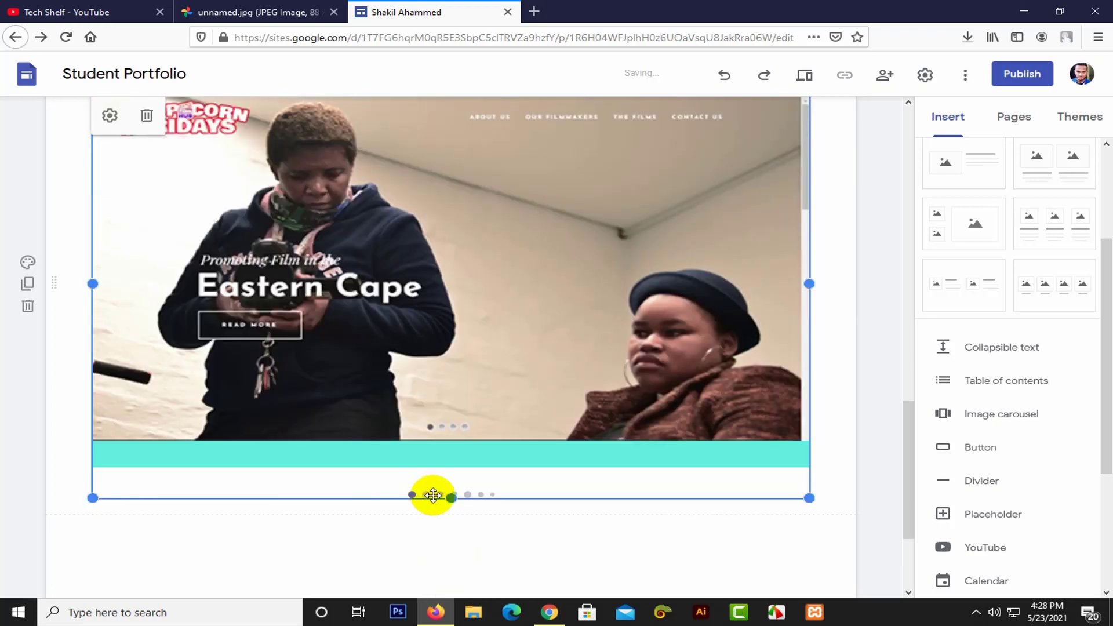
left_click(433, 494)
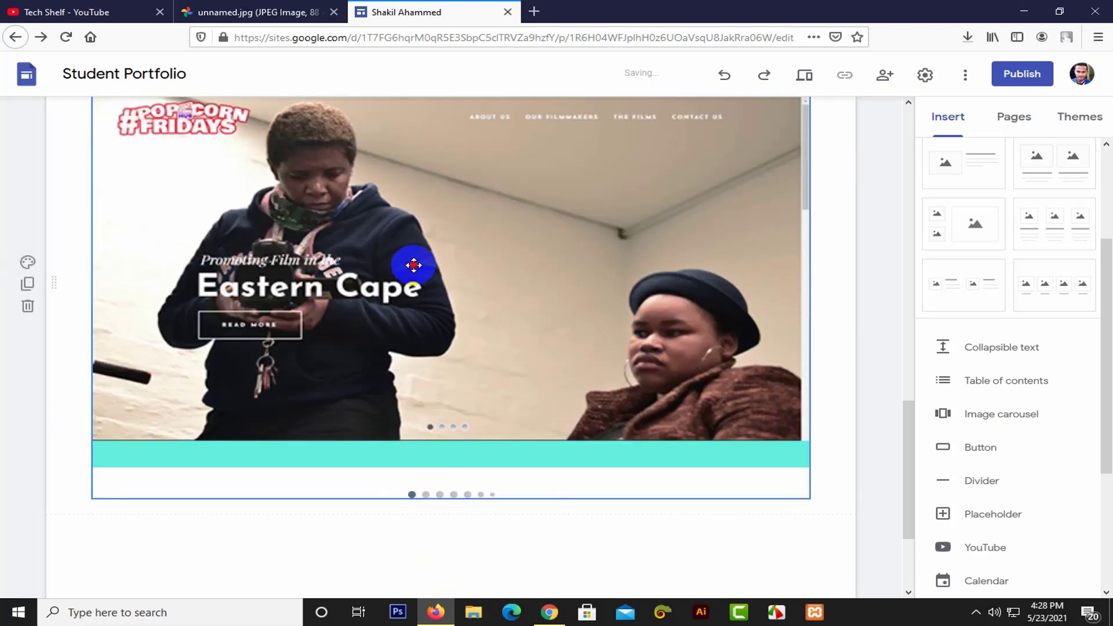
Step: Turn on auto start for the image carousel with a Medium transition speed and apply the update
left_click(413, 265)
scroll(425, 311, "up", 4)
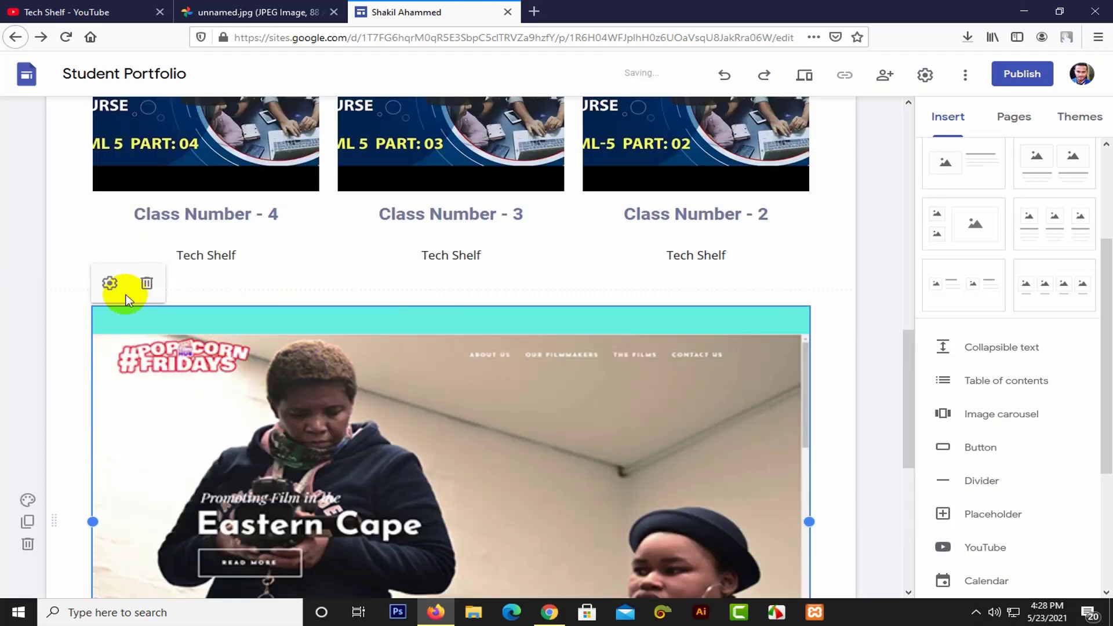
left_click(110, 283)
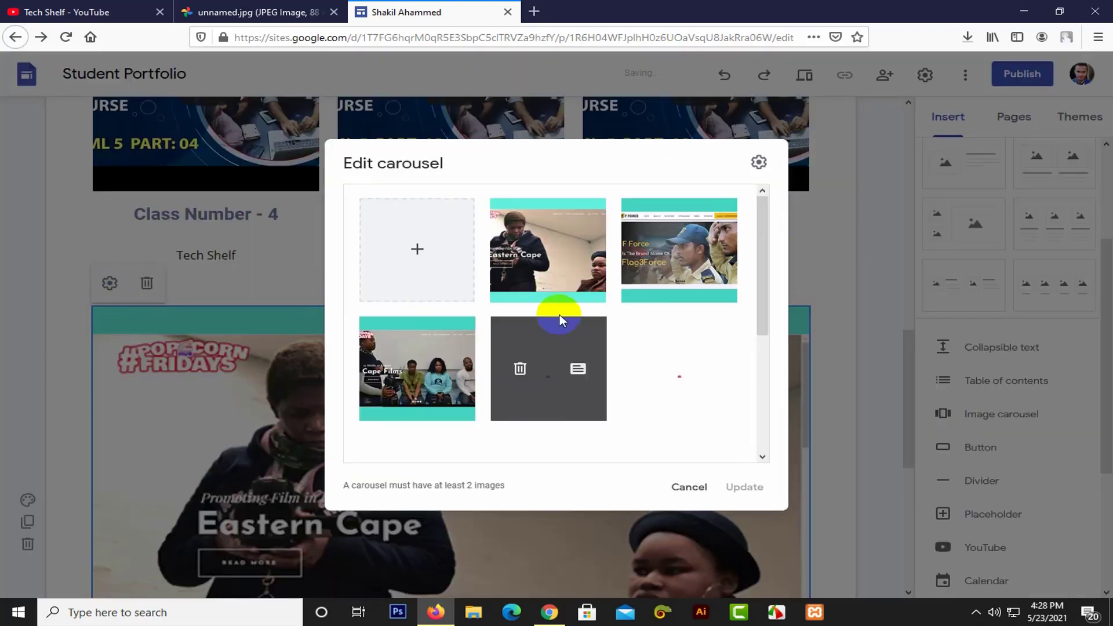
scroll(652, 373, "down", 2)
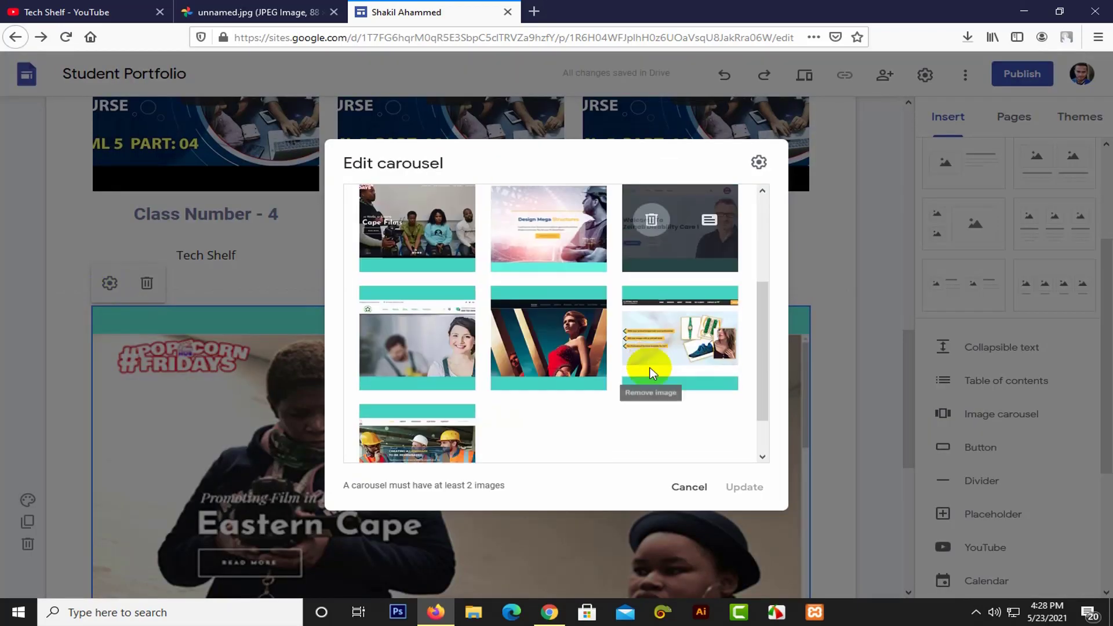
scroll(651, 373, "down", 1)
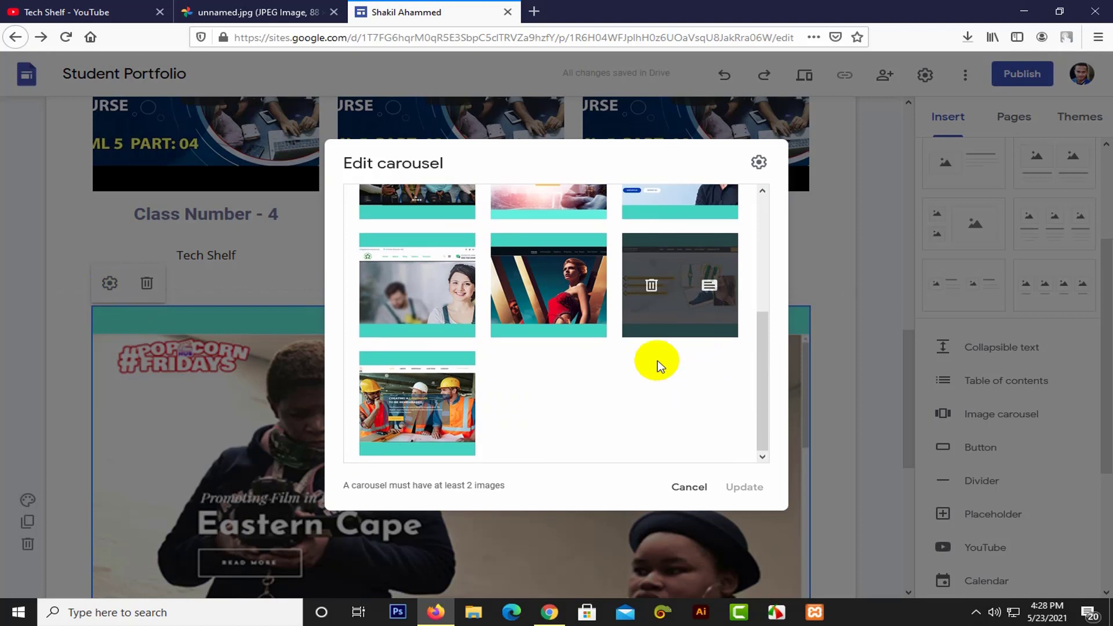
left_click(757, 163)
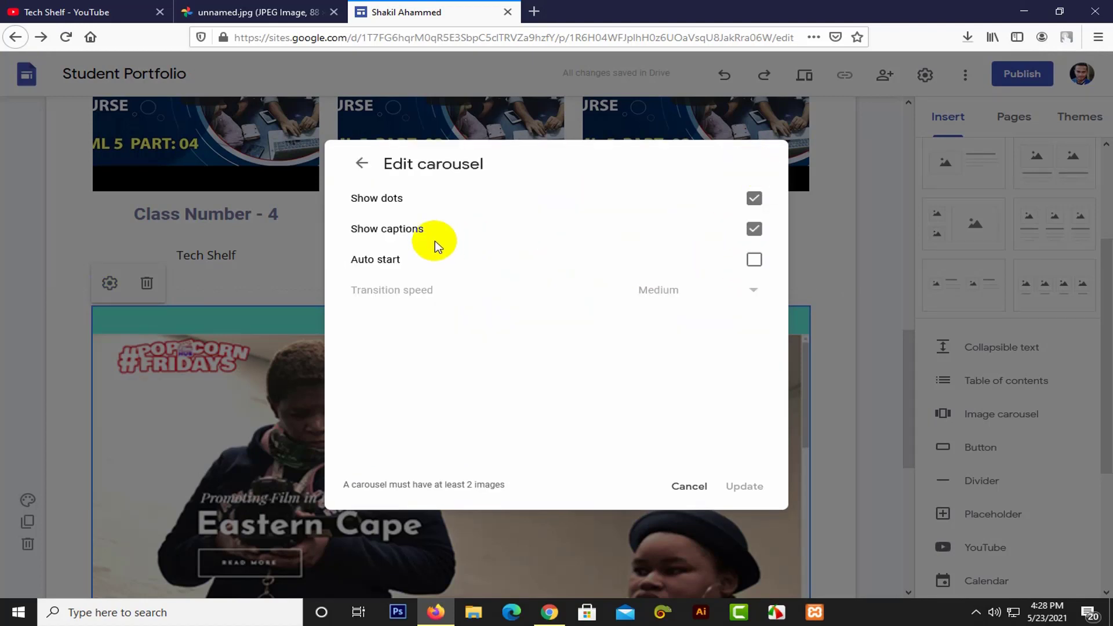
left_click(749, 262)
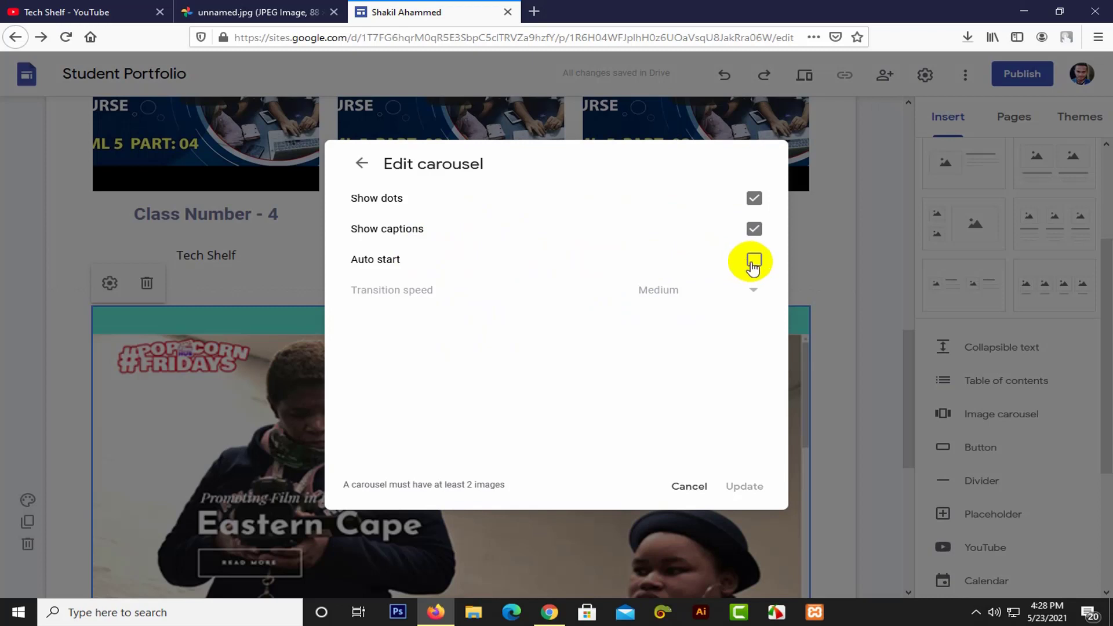
left_click(753, 262)
left_click(703, 295)
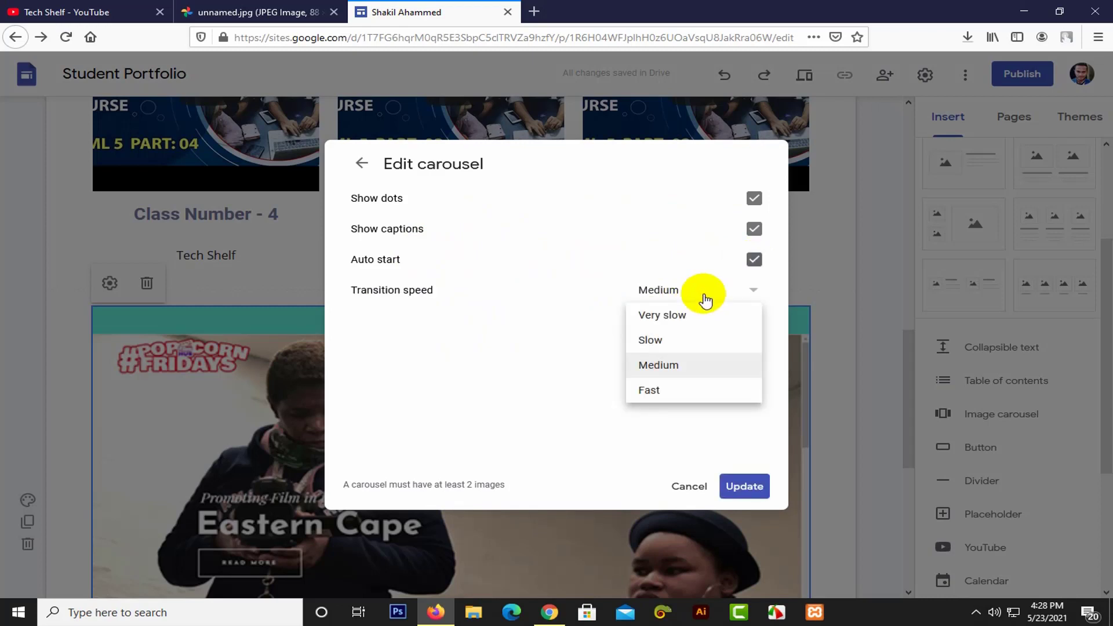
left_click(708, 365)
left_click(743, 484)
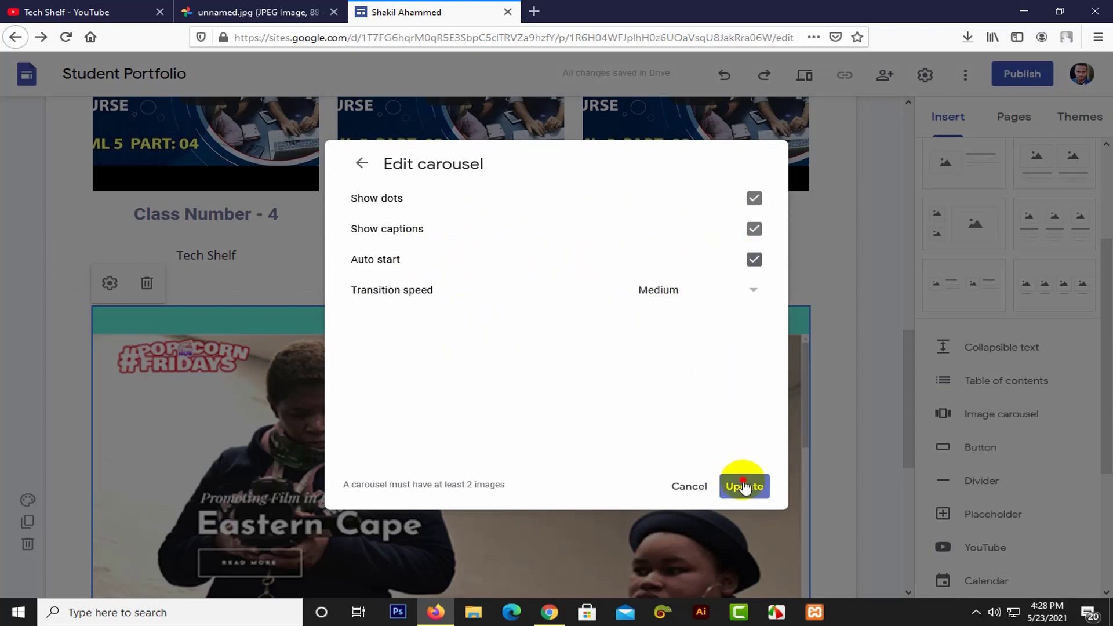
Step: Examine the updated carousel together with the class section above it and the footer below it
scroll(794, 263, "down", 4)
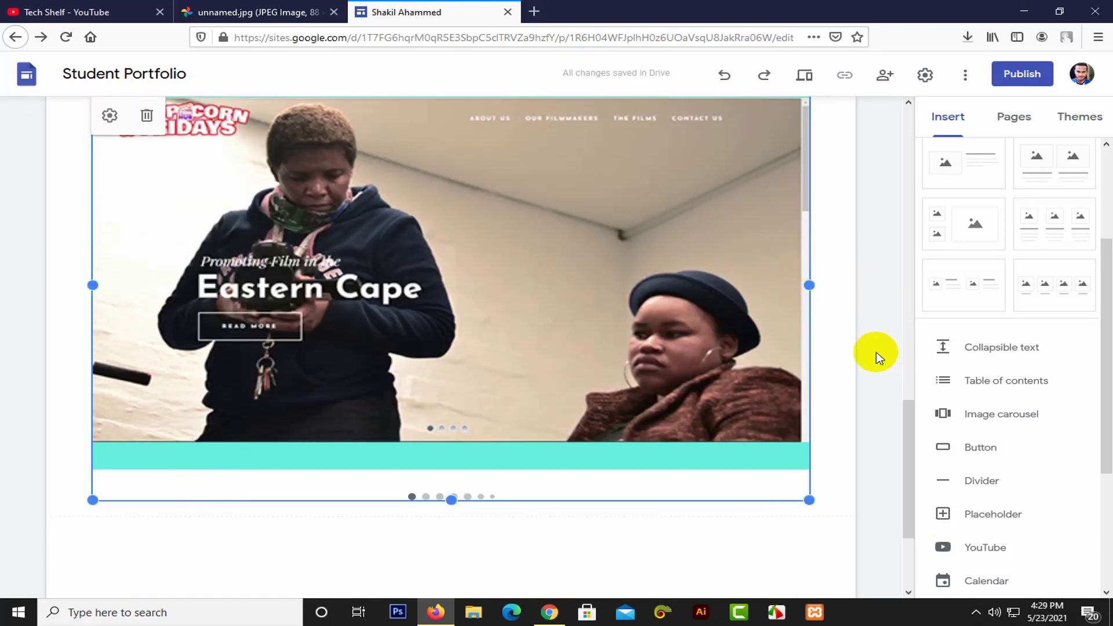
scroll(869, 347, "down", 3)
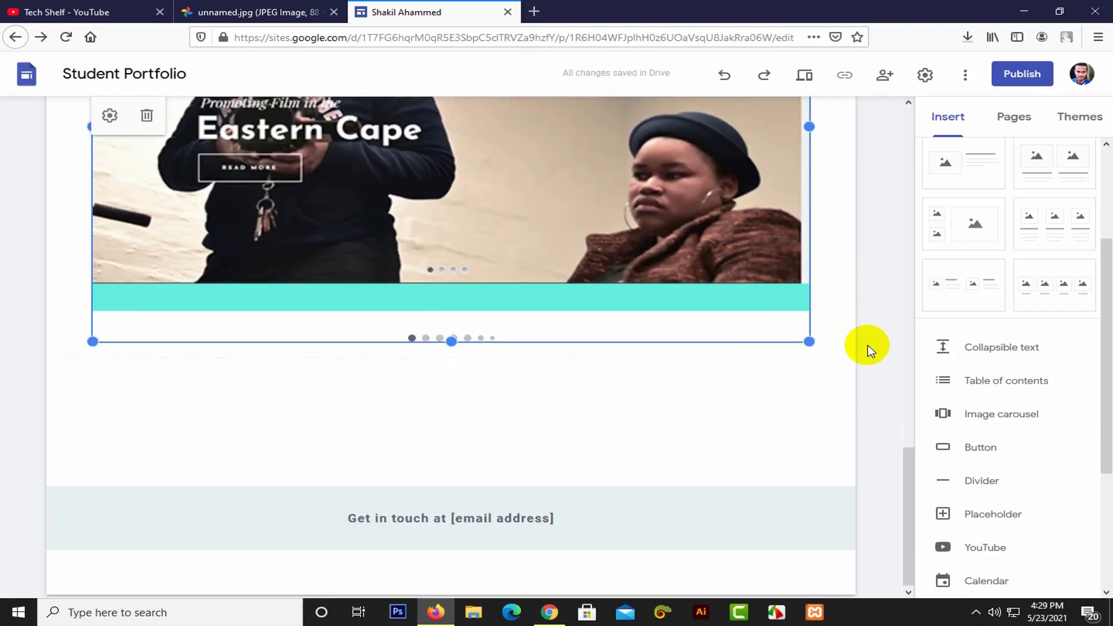
scroll(868, 348, "up", 4)
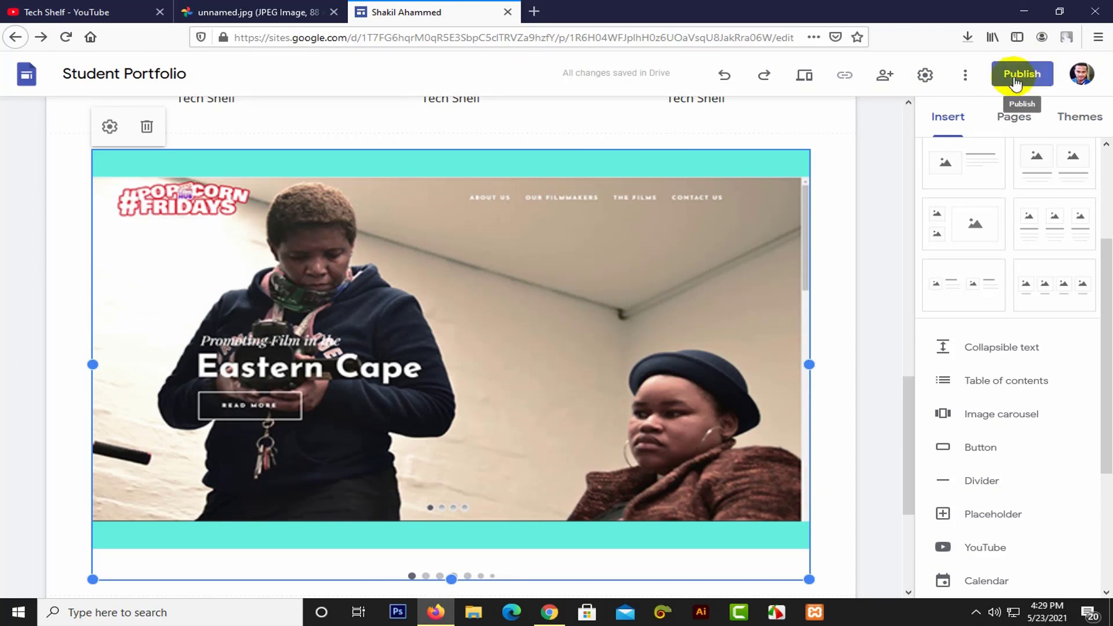
scroll(791, 191, "up", 3)
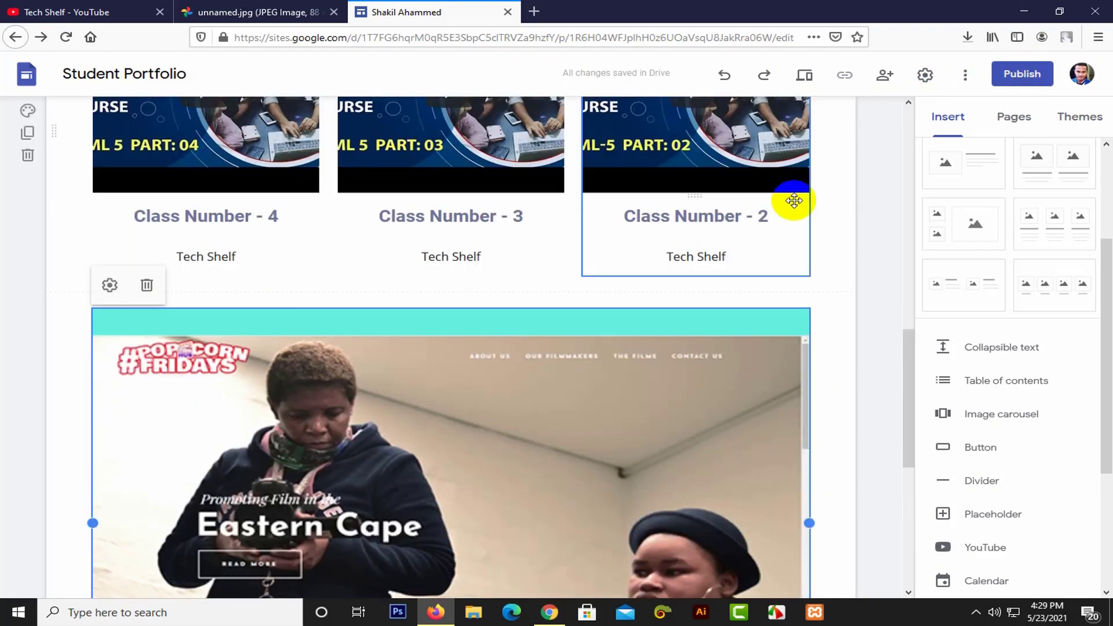
scroll(406, 290, "down", 3)
scroll(397, 285, "down", 4)
scroll(392, 273, "up", 7)
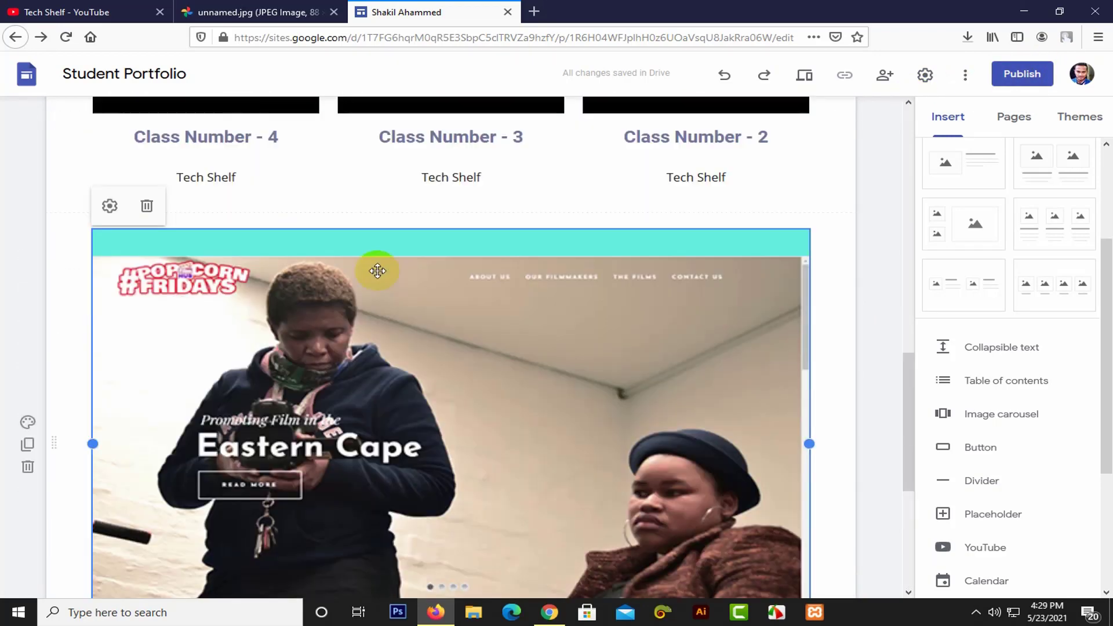
Step: Insert a divider below the image carousel
scroll(423, 254, "down", 3)
scroll(415, 262, "down", 4)
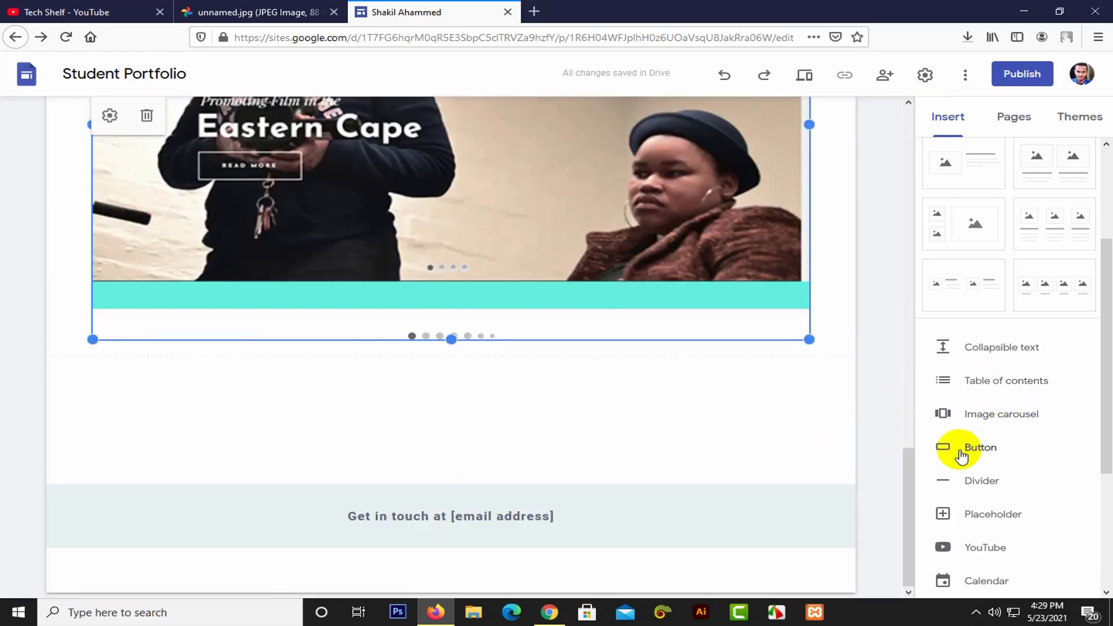
left_click(1005, 489)
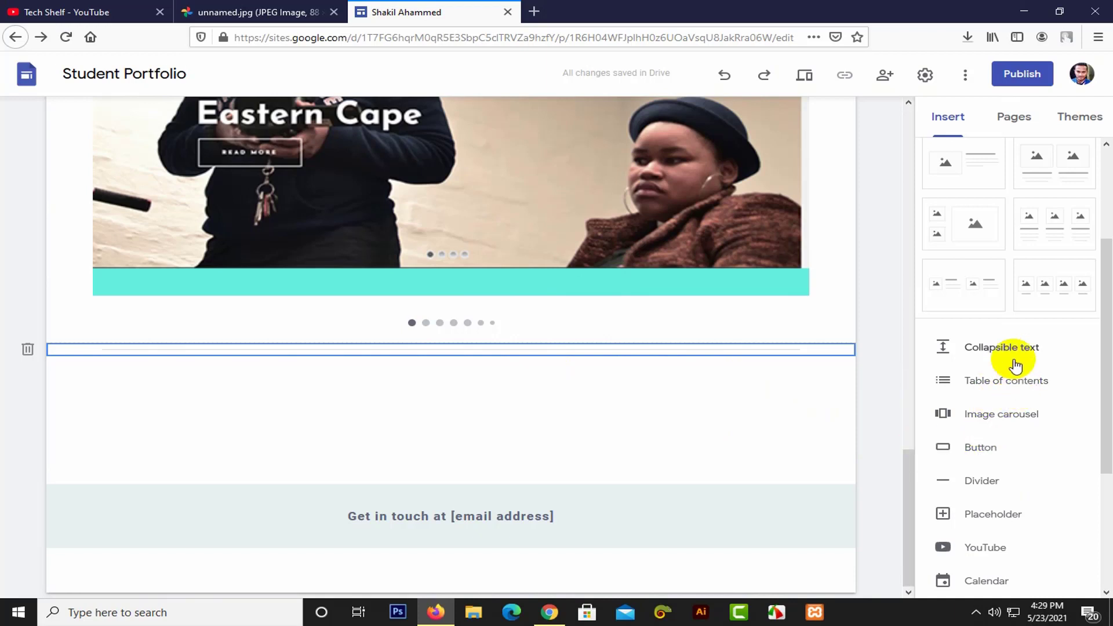
Step: Insert a table of contents between the "Welcome To Tech Shelf" heading and the "About Tech Shelf" section
left_click(1012, 382)
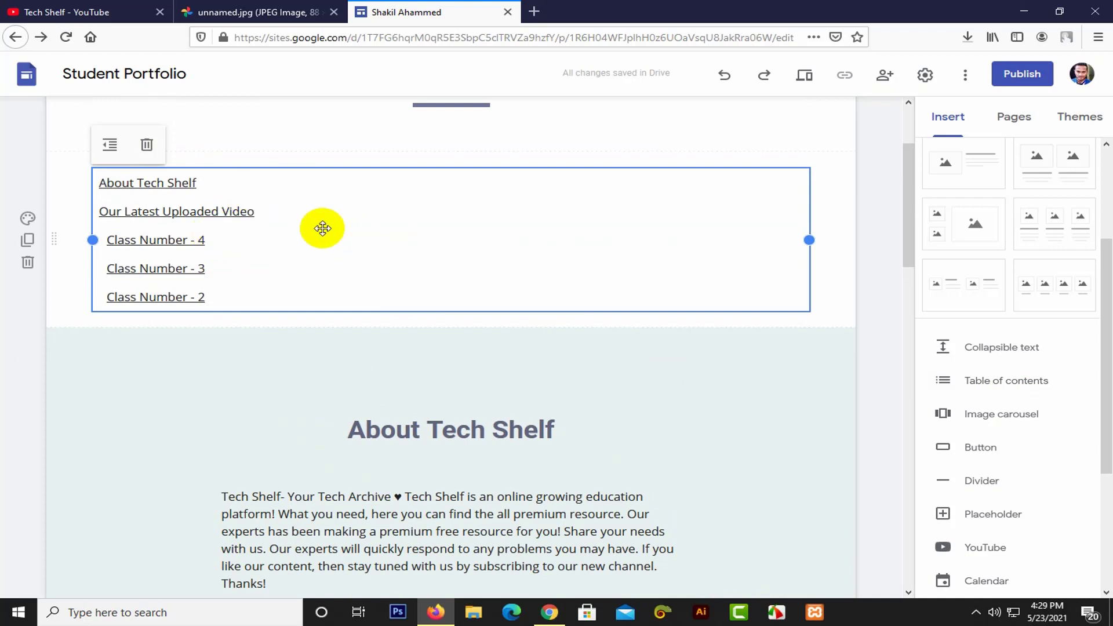
scroll(290, 272, "up", 3)
scroll(394, 318, "down", 3)
scroll(423, 315, "up", 3)
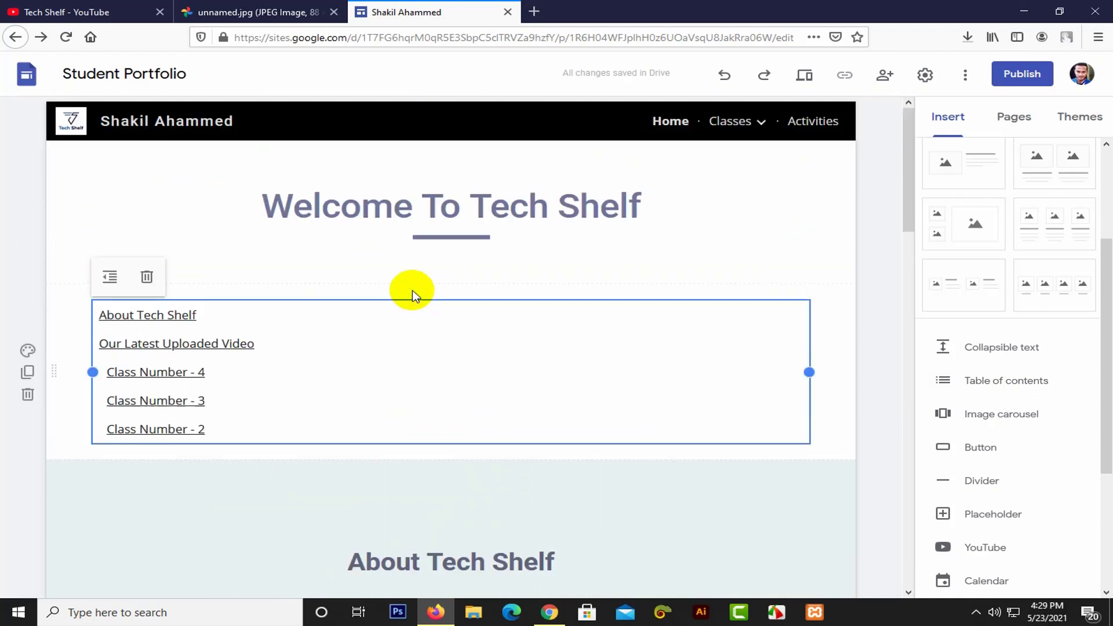
Step: Delete the table of contents above the "About Tech Shelf" section
left_click(145, 277)
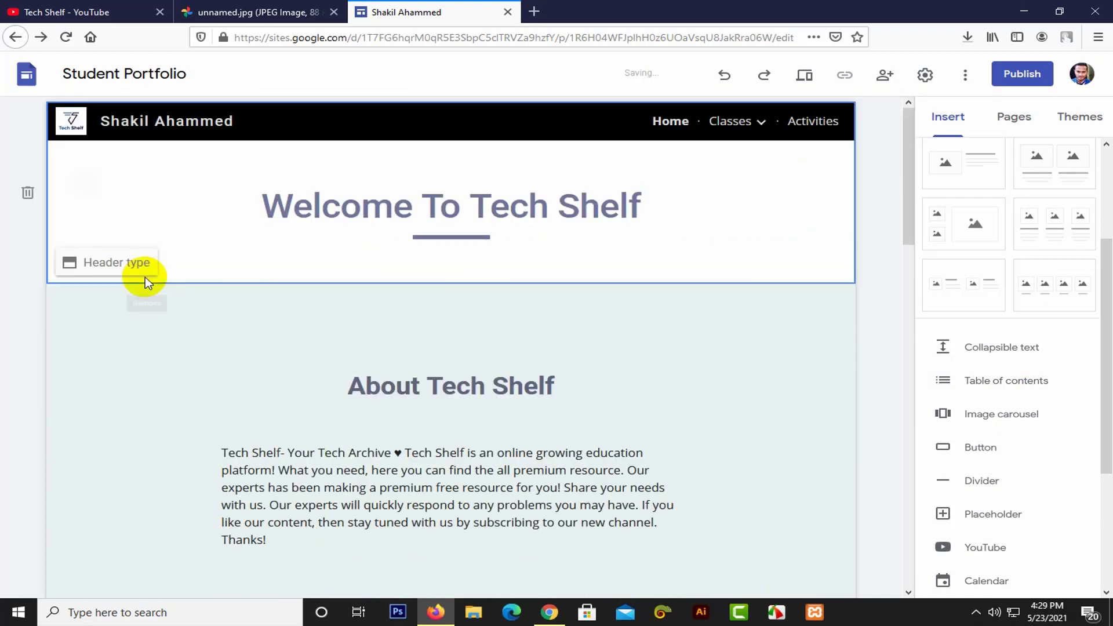
Step: Insert a map of Dhaka, Bangladesh below the divider near the end of the page
scroll(373, 295, "down", 15)
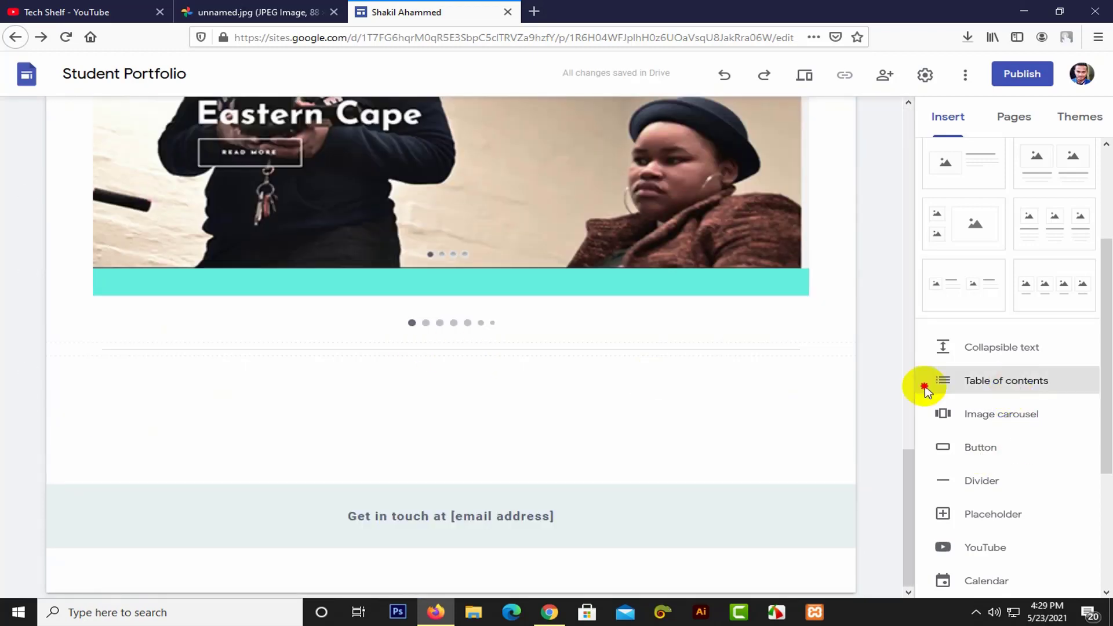
scroll(1013, 371, "down", 3)
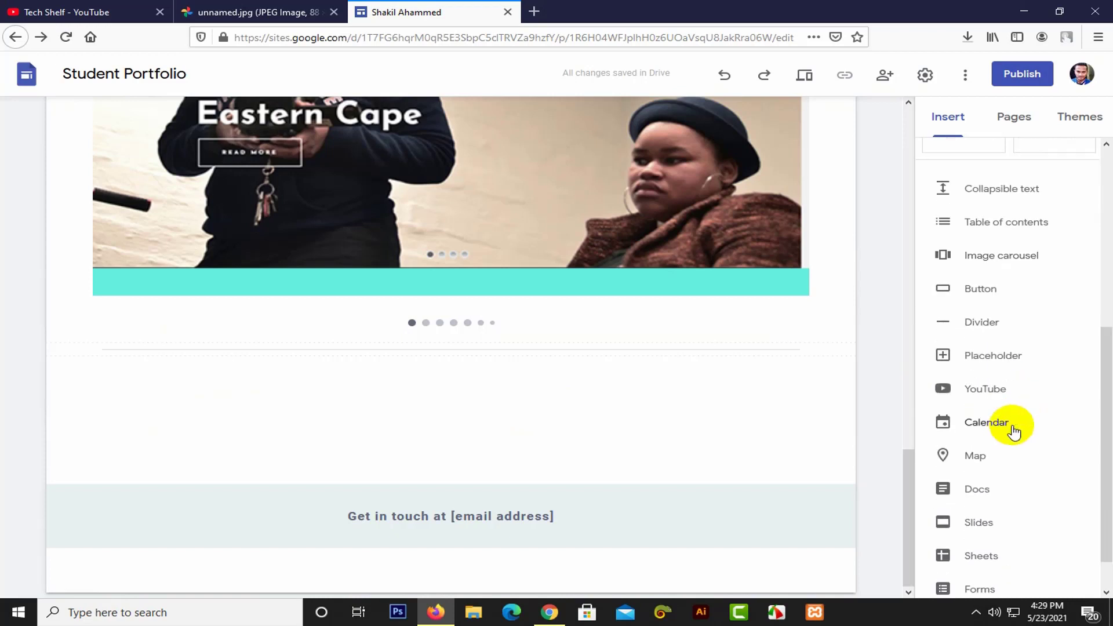
left_click(996, 454)
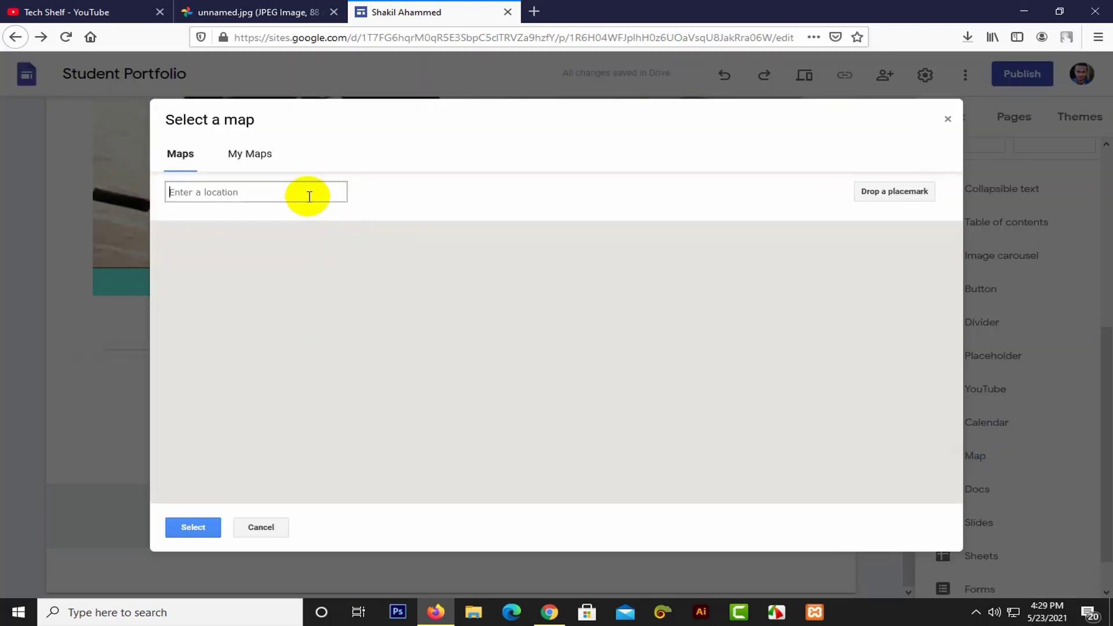
left_click(943, 122)
scroll(989, 400, "down", 1)
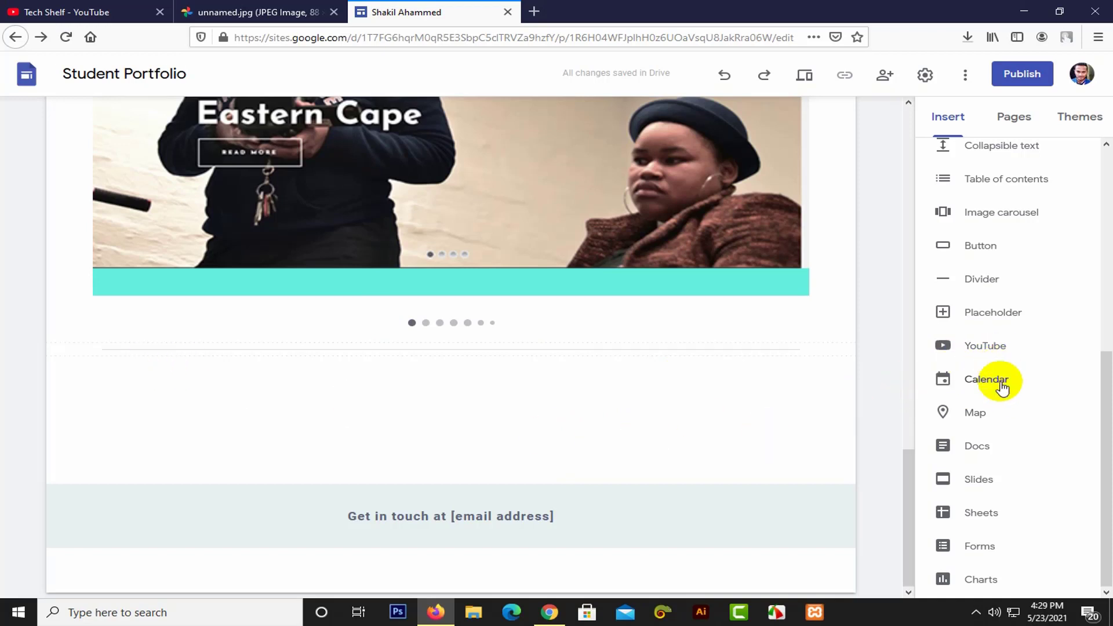
left_click(982, 412)
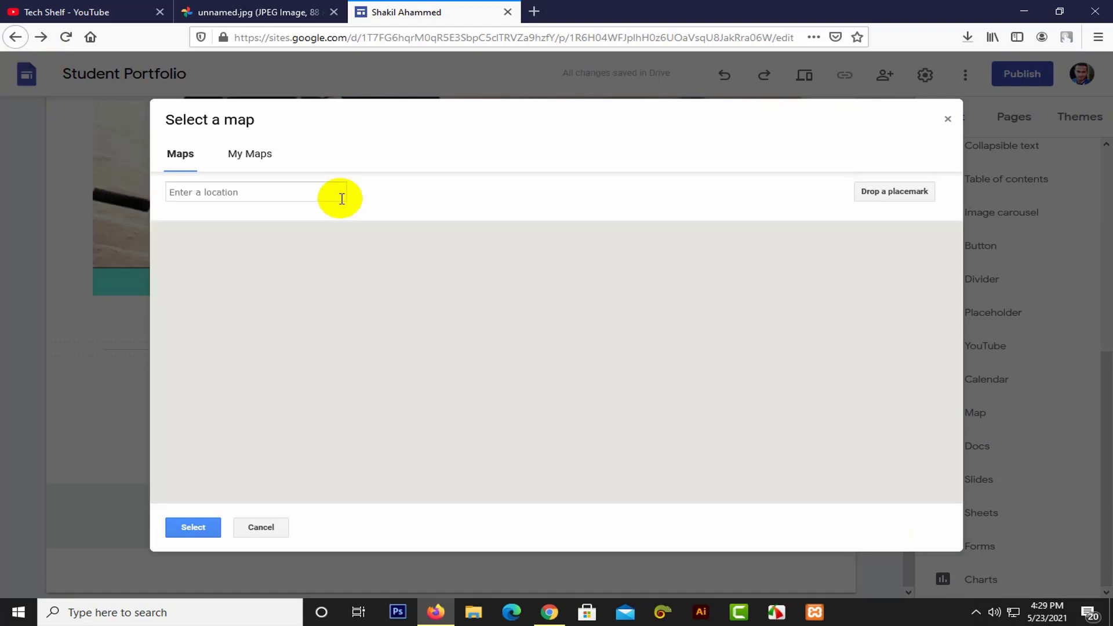
left_click(294, 191)
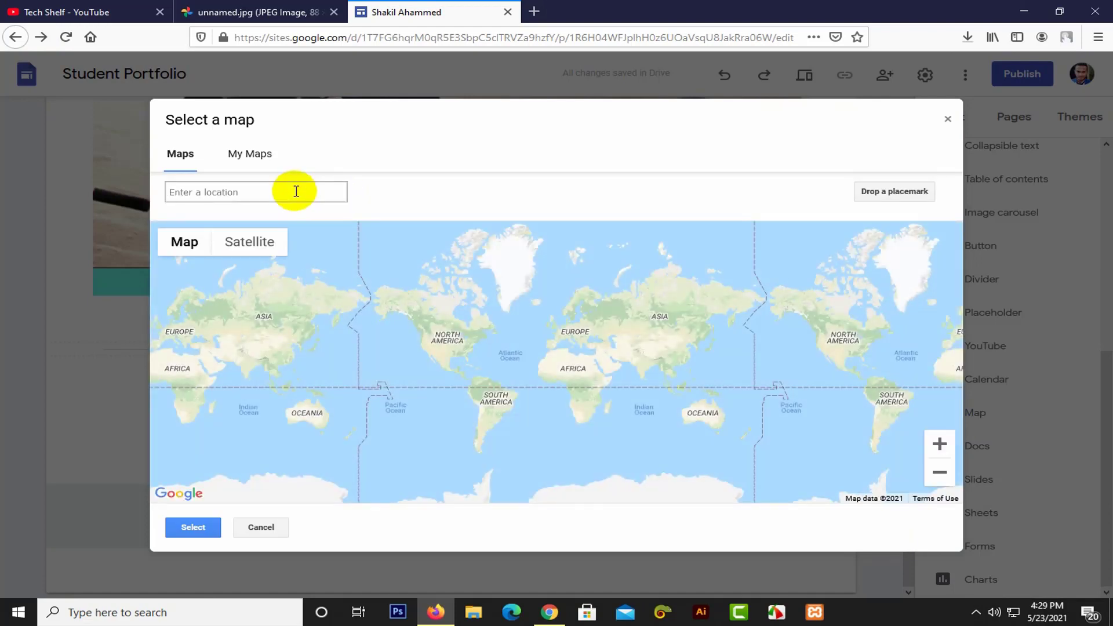
type("dhaka")
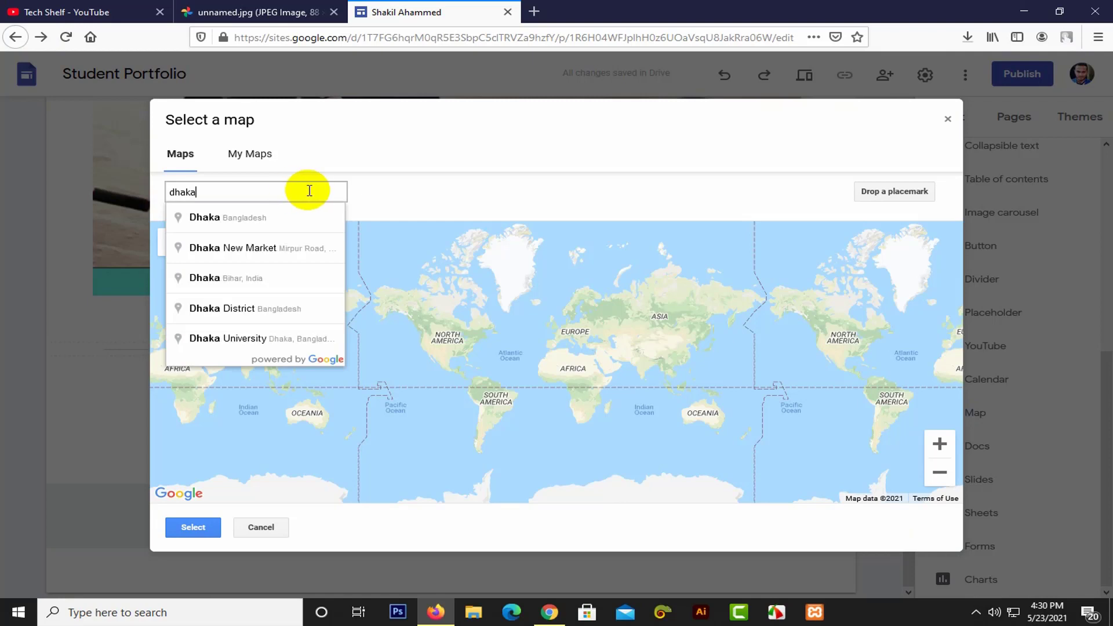
left_click(244, 218)
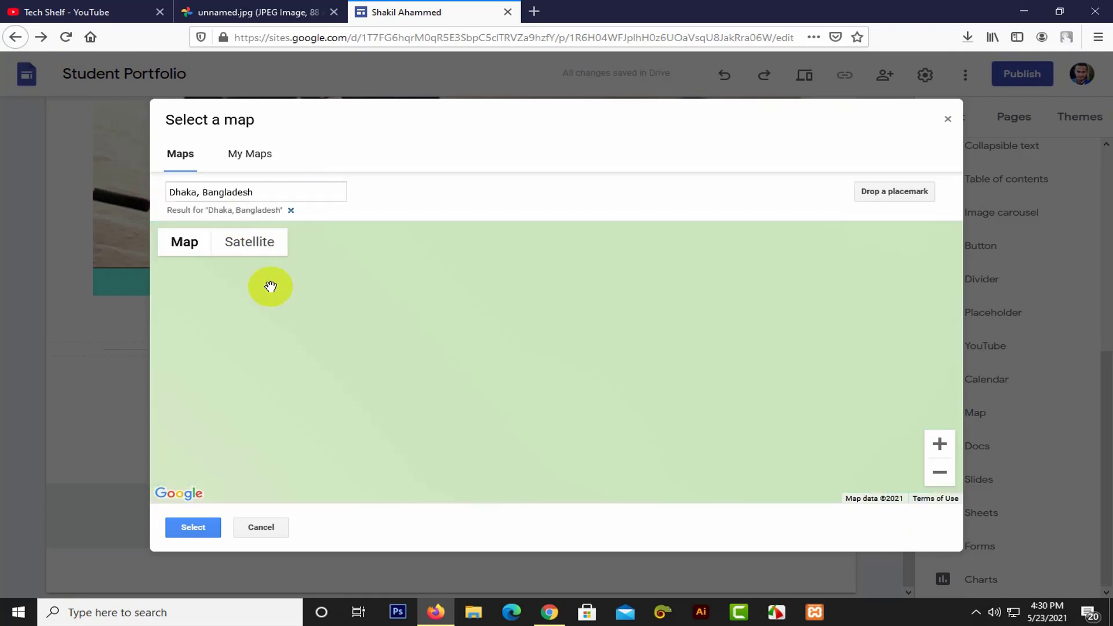
left_click(194, 528)
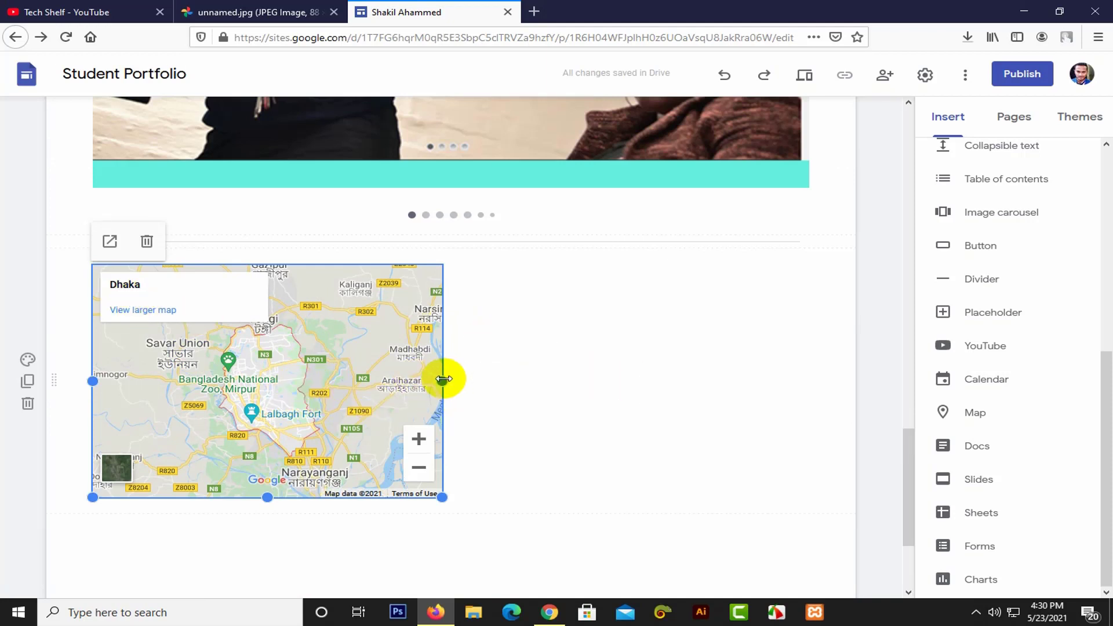
Step: Widen the Dhaka map to span the full content width of its section
left_click_drag(482, 374, 856, 365)
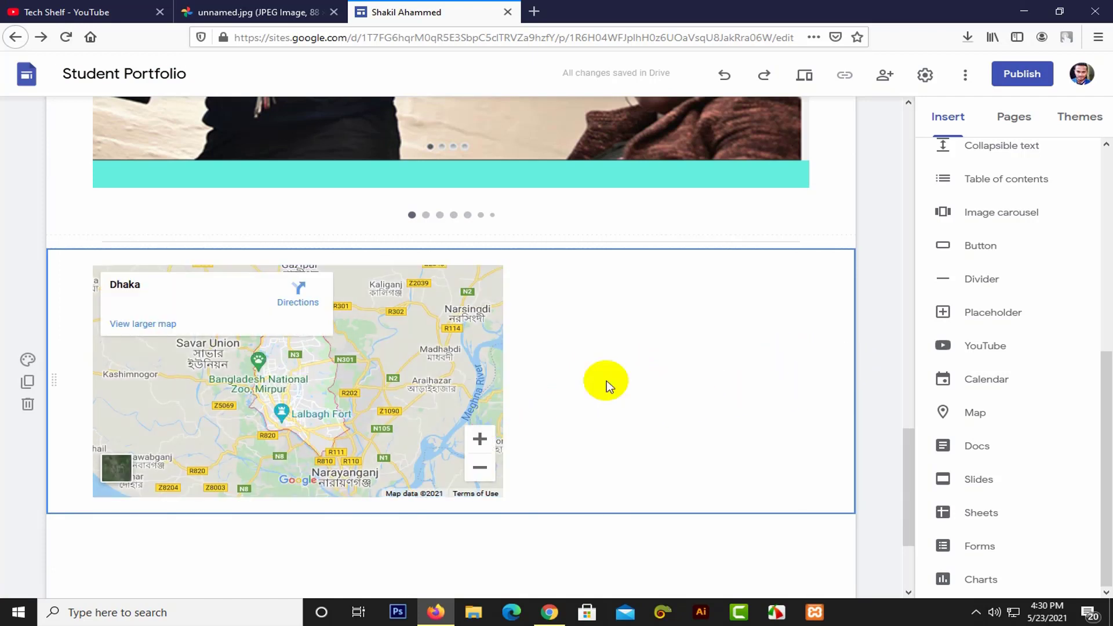
left_click(449, 365)
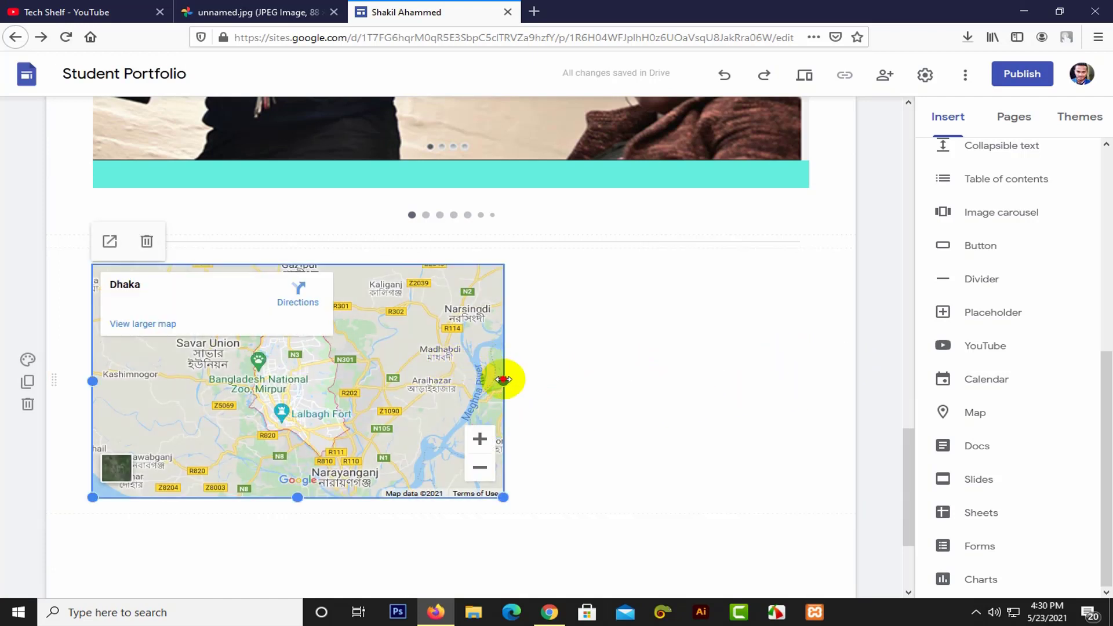
left_click_drag(503, 379, 678, 384)
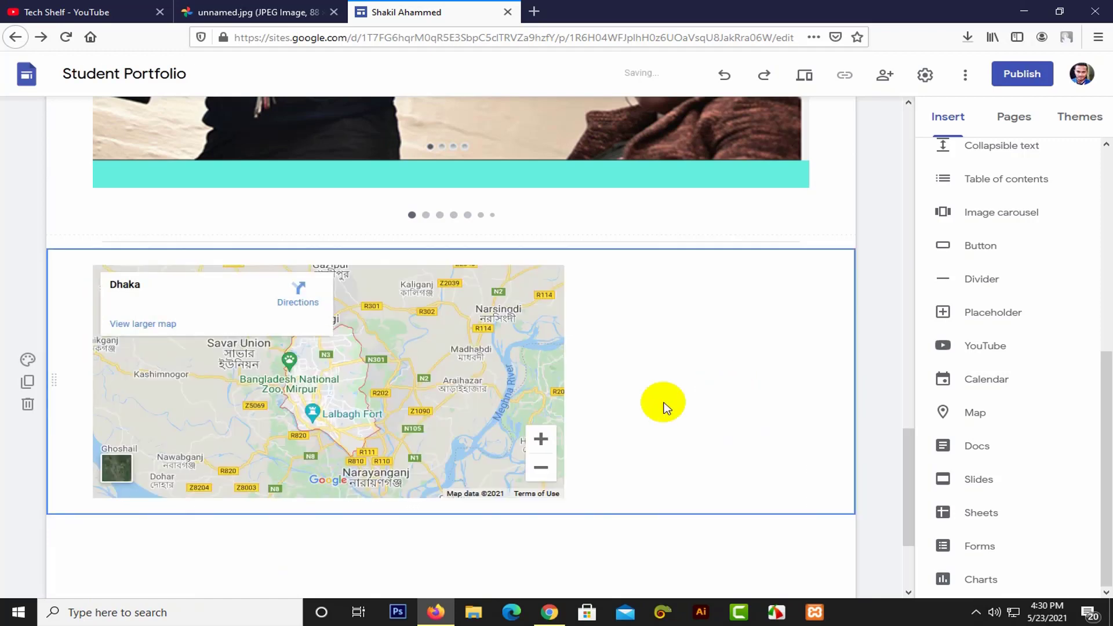
left_click_drag(567, 380, 810, 381)
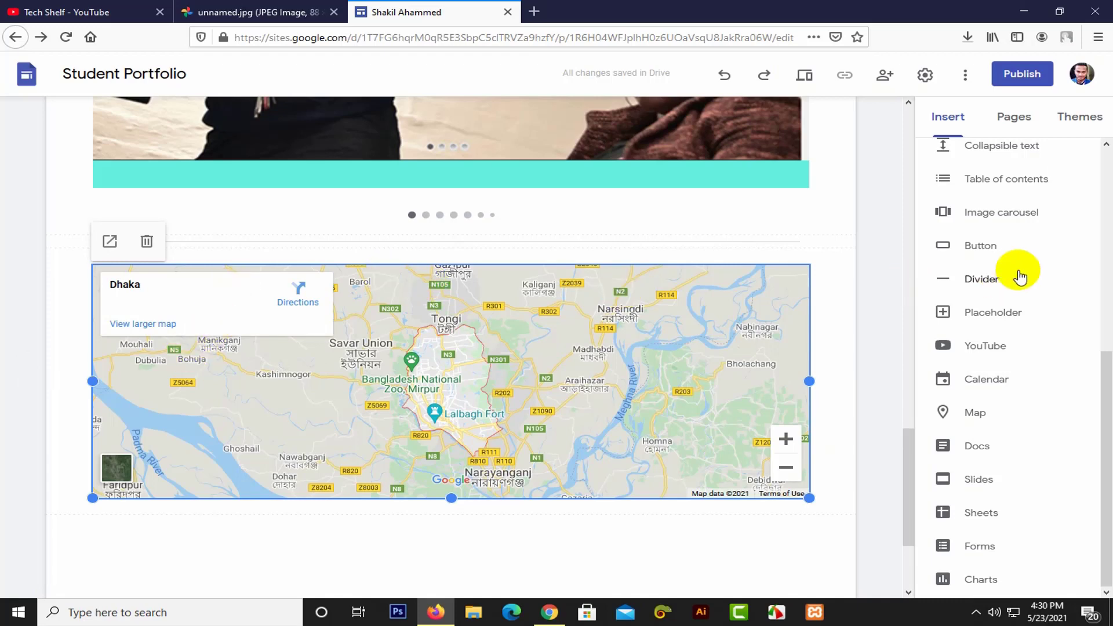
Step: Add a text box below the map in Title style with the text "Our Location"
scroll(1015, 278, "up", 6)
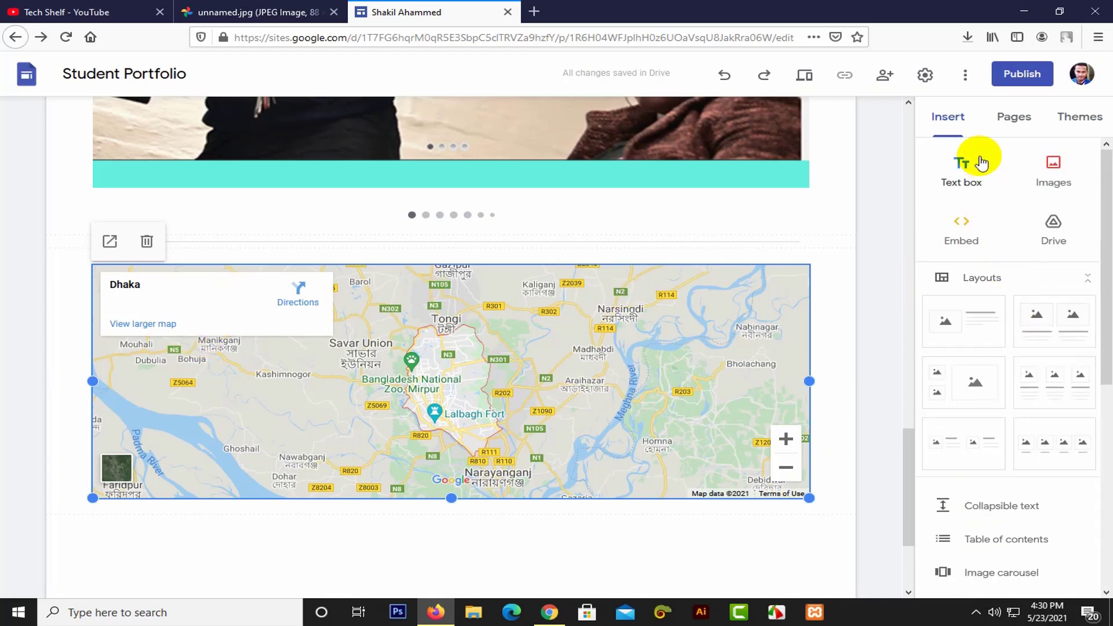
left_click(977, 174)
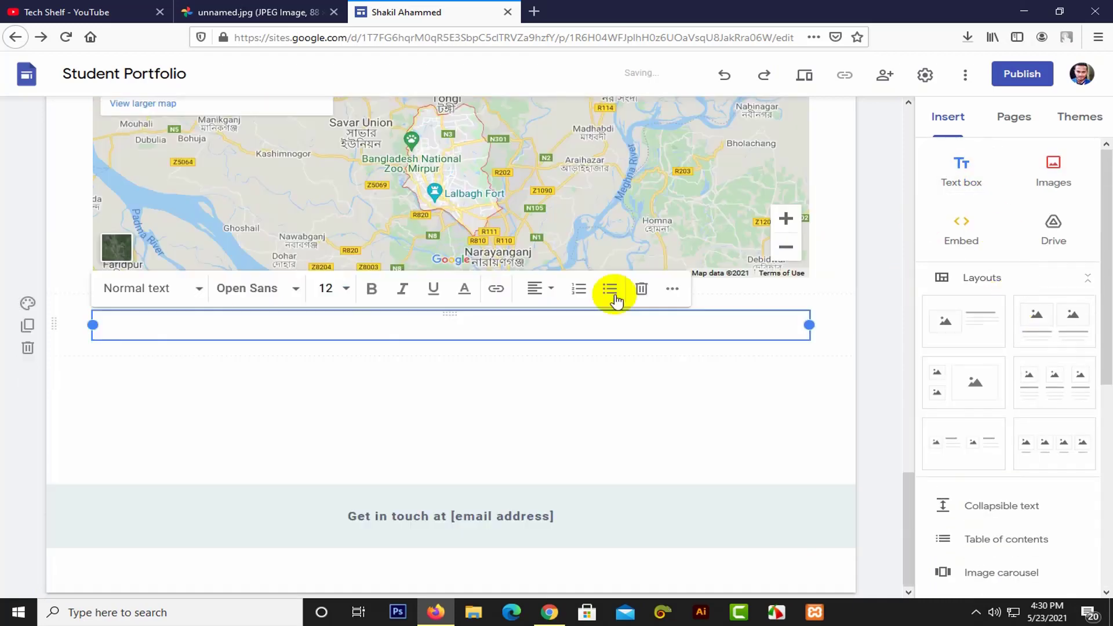
scroll(184, 386, "up", 2)
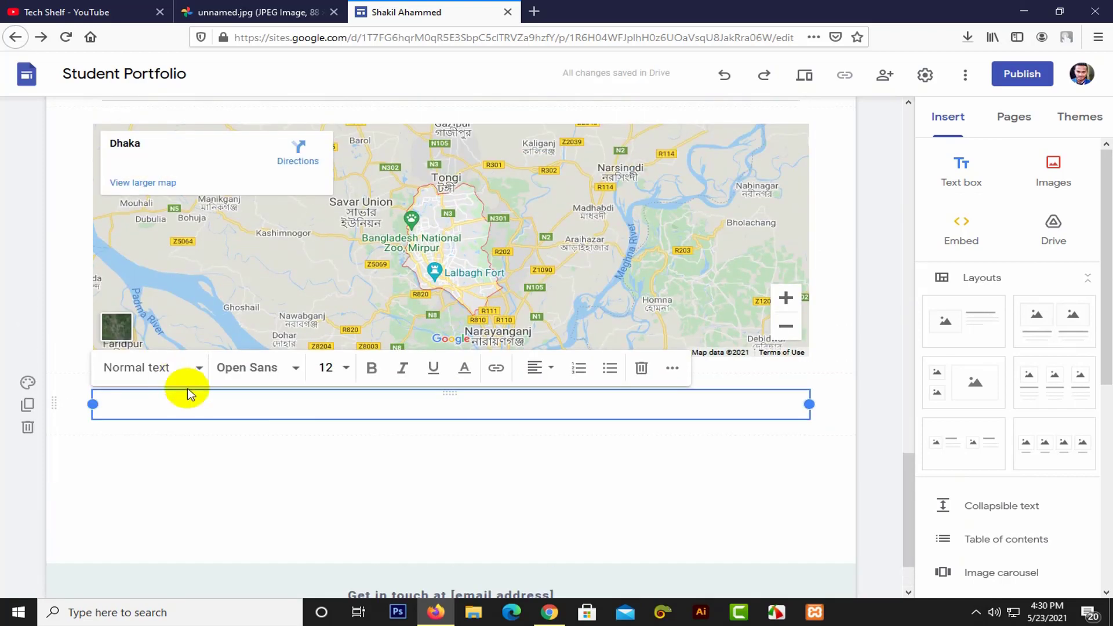
left_click(187, 382)
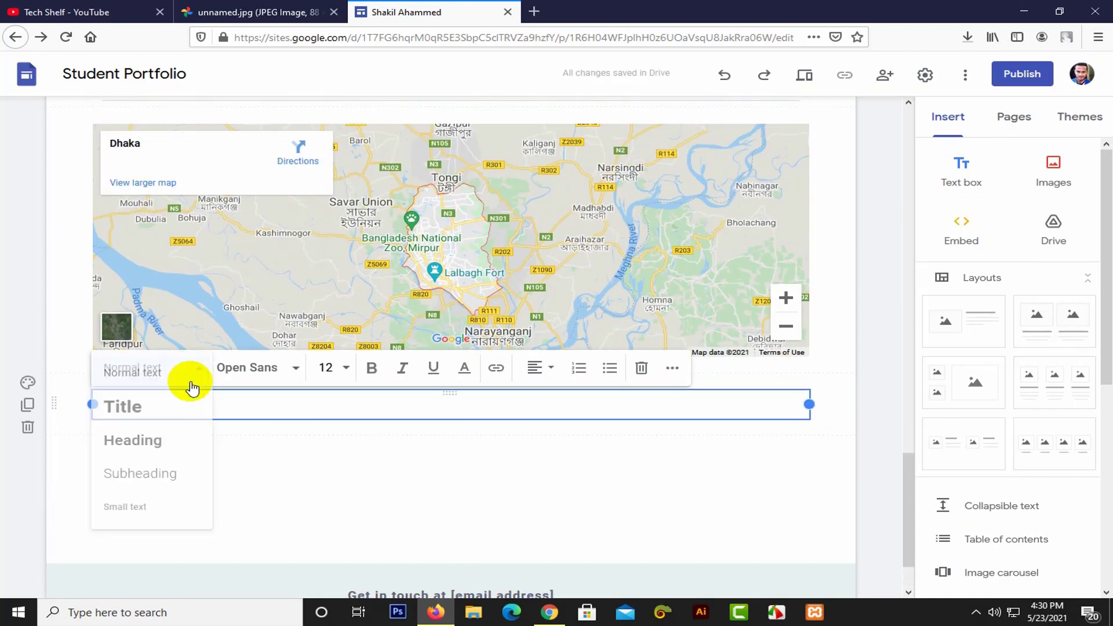
left_click(182, 417)
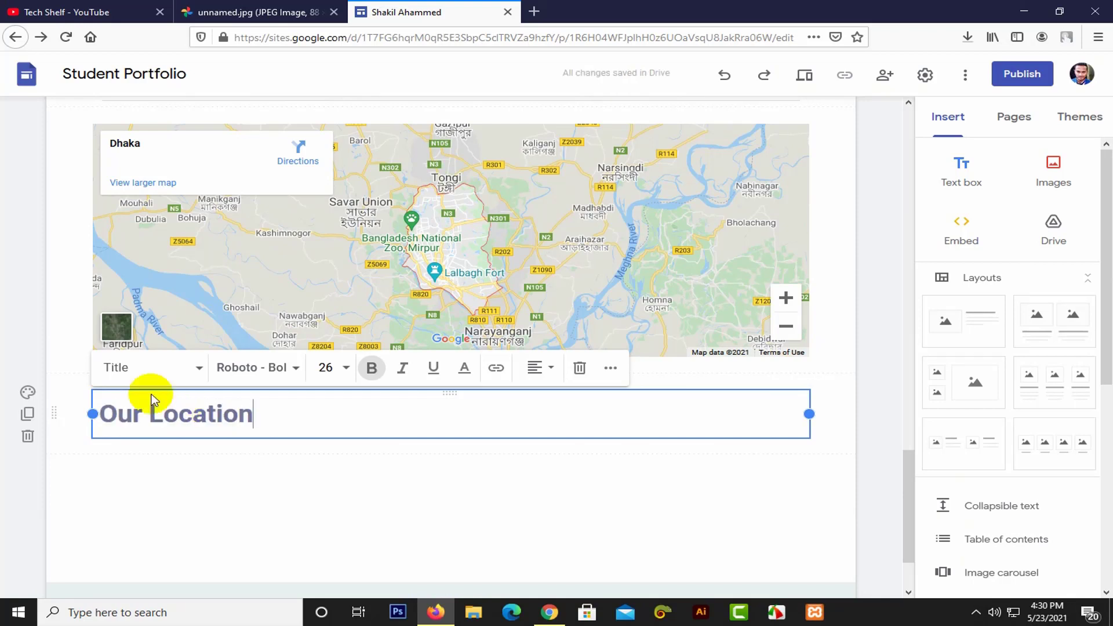
left_click(248, 457)
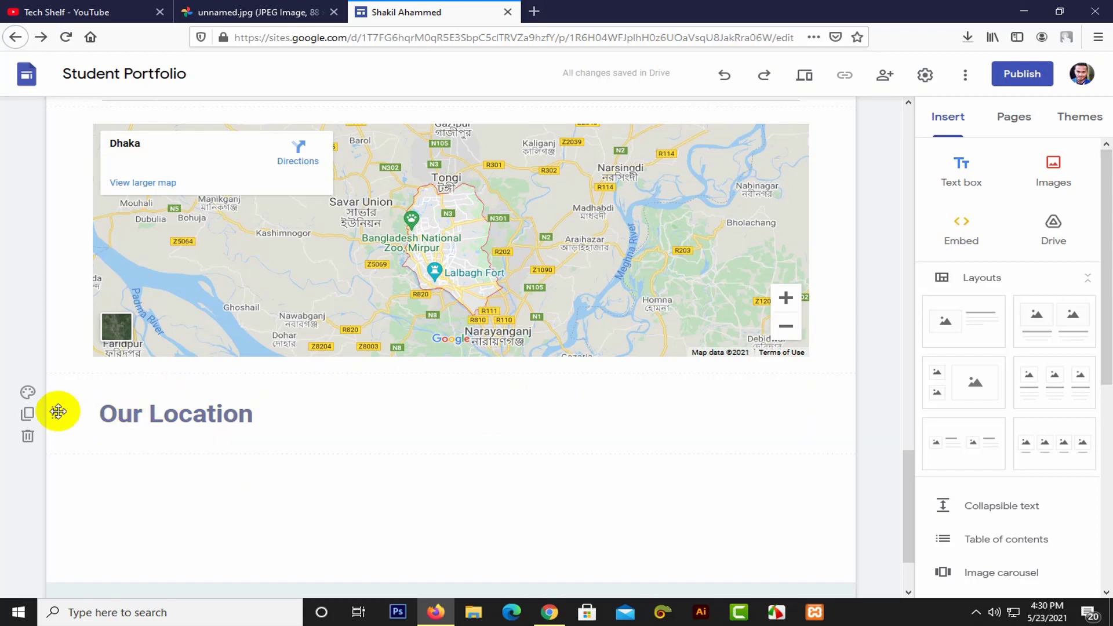
Step: Move the "Our Location" heading section above the divider, directly below the image carousel
left_click_drag(55, 412, 62, 494)
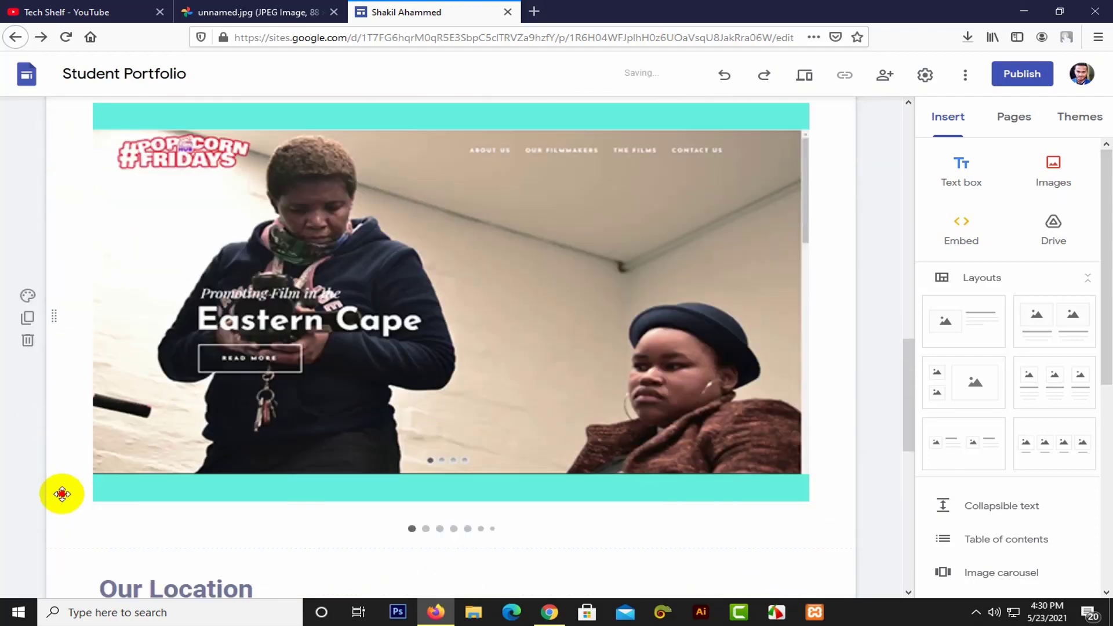
double_click(66, 498)
scroll(87, 493, "down", 4)
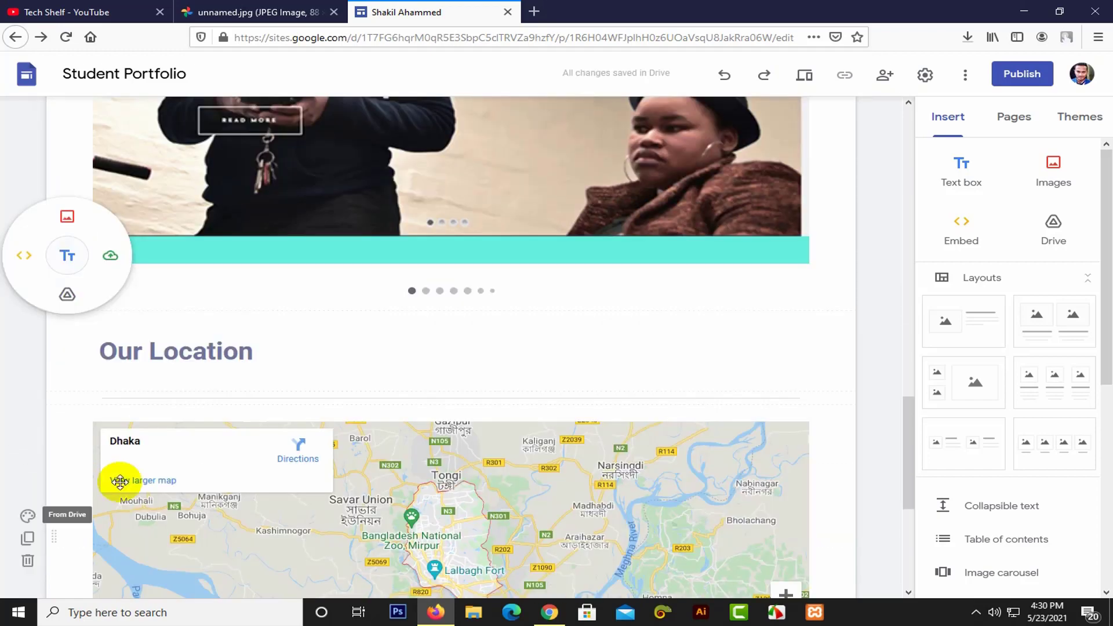
left_click(210, 358)
left_click(215, 348)
scroll(318, 385, "down", 4)
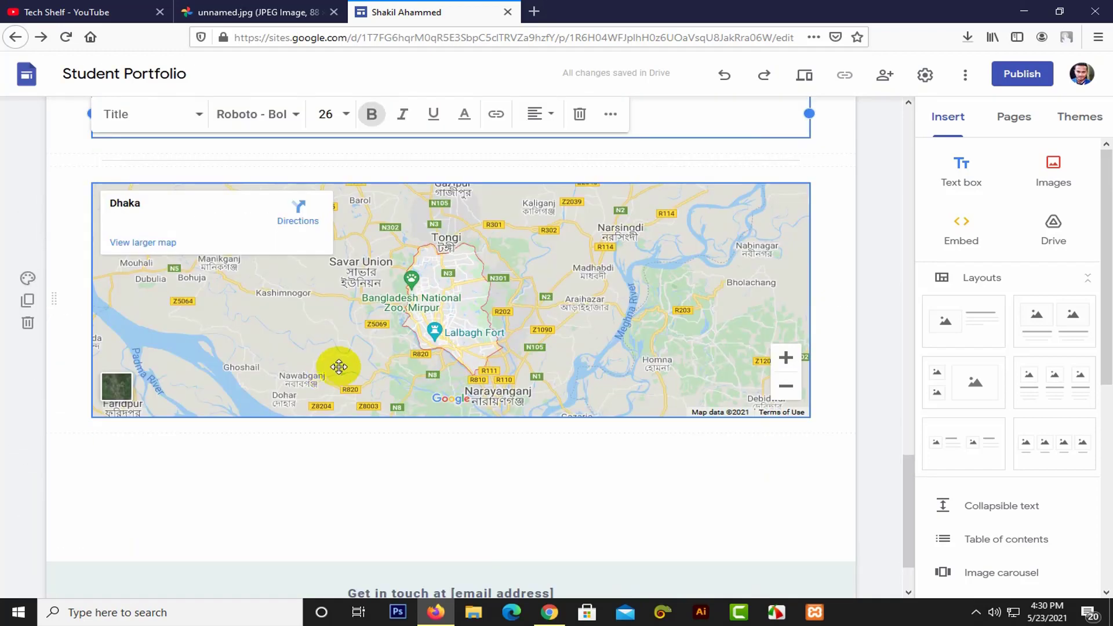
left_click(509, 497)
Step: Move the divider above the "Our Location" heading so it separates the heading from the image carousel
scroll(509, 496, "up", 5)
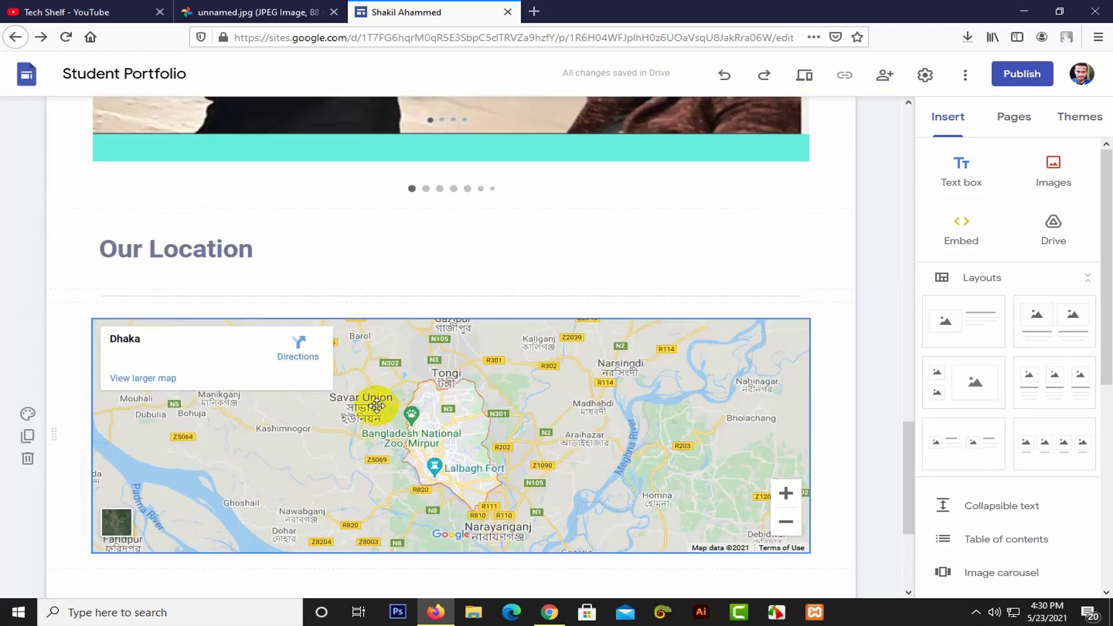
left_click_drag(50, 270, 79, 264)
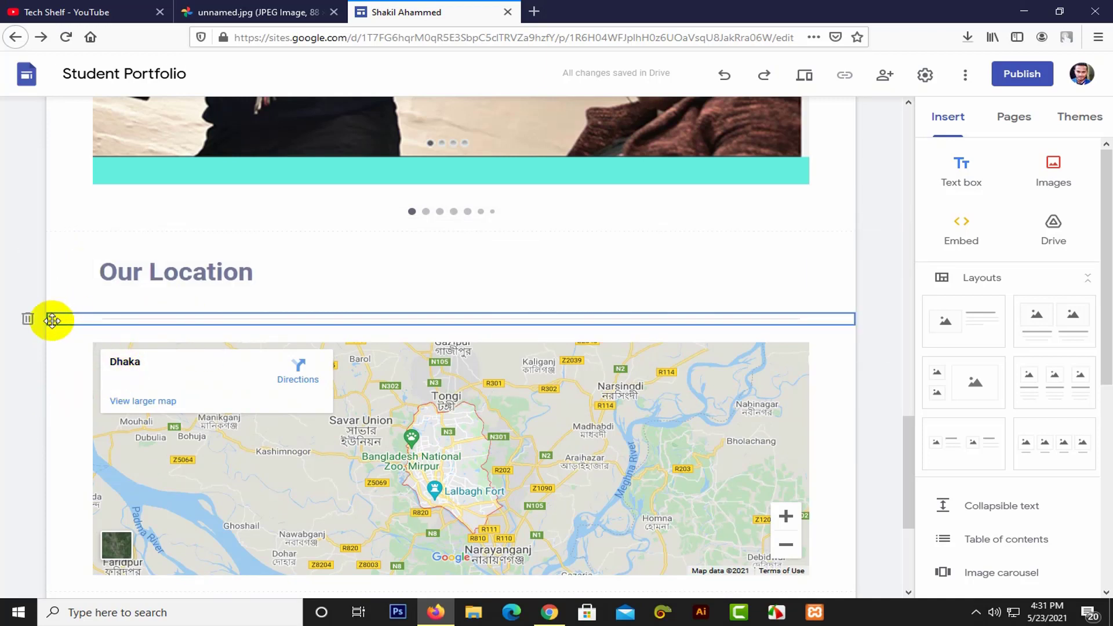
left_click_drag(52, 320, 64, 235)
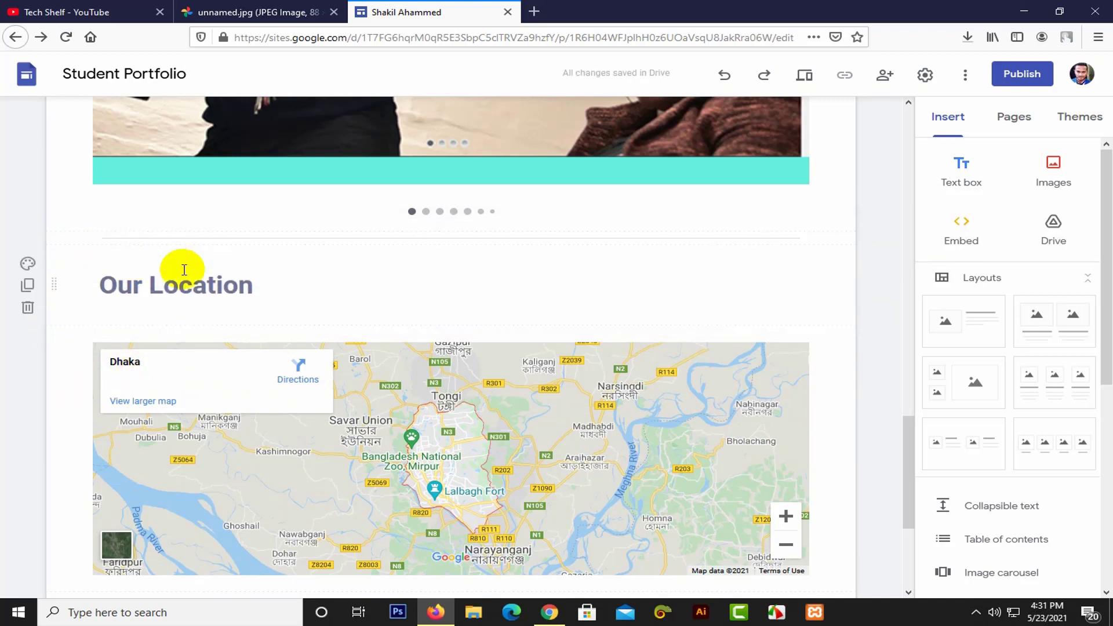
Step: Center-align the "Our Location" heading
left_click(259, 280)
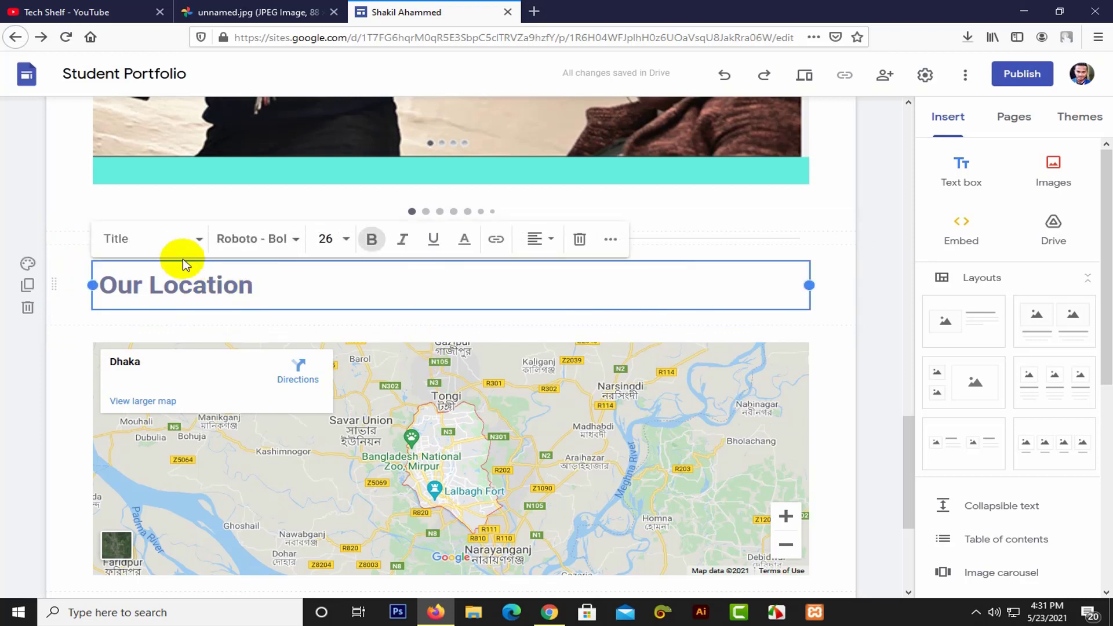
left_click(536, 239)
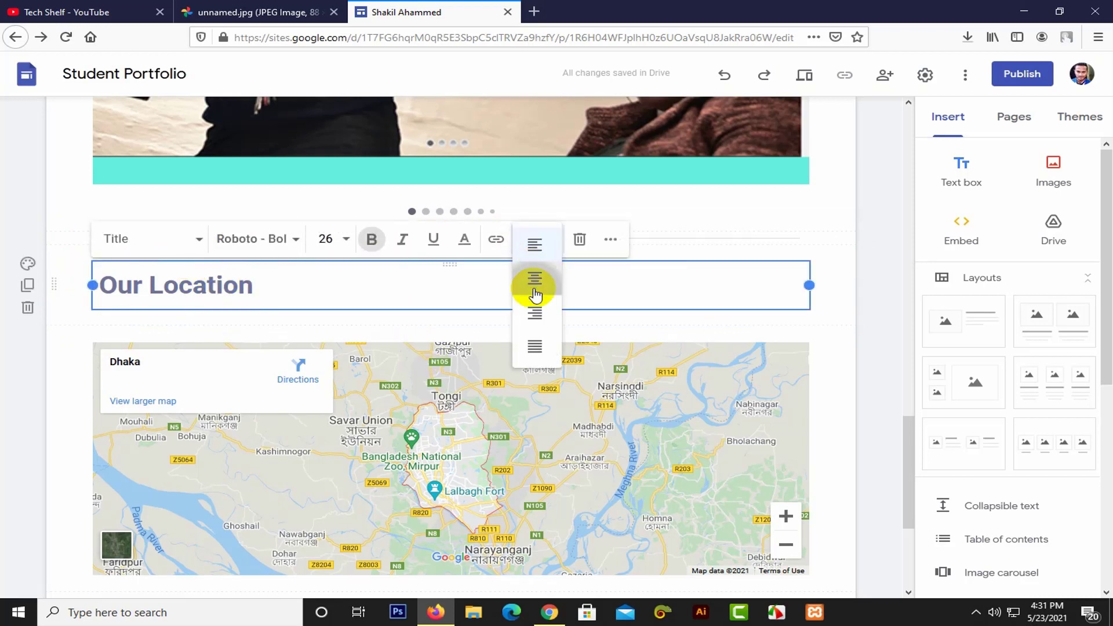
left_click(534, 289)
left_click(864, 228)
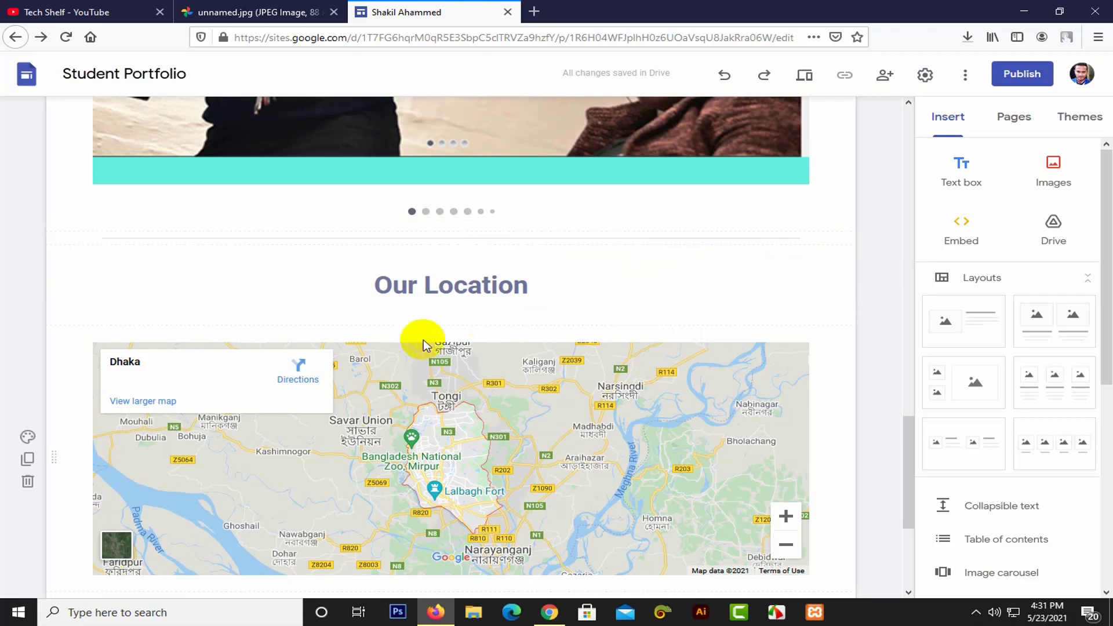
Step: Duplicate the "Our Location" heading section and move the copy between the class videos and the image carousel
scroll(429, 334, "up", 10)
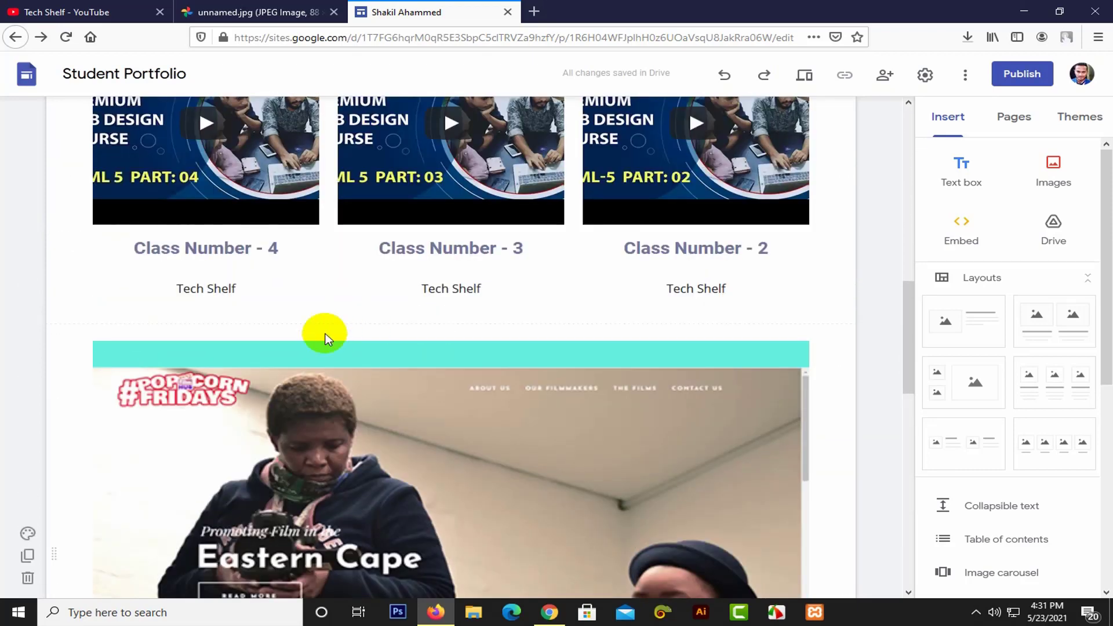
scroll(324, 335, "up", 1)
scroll(322, 333, "down", 4)
left_click(344, 286)
scroll(353, 278, "down", 7)
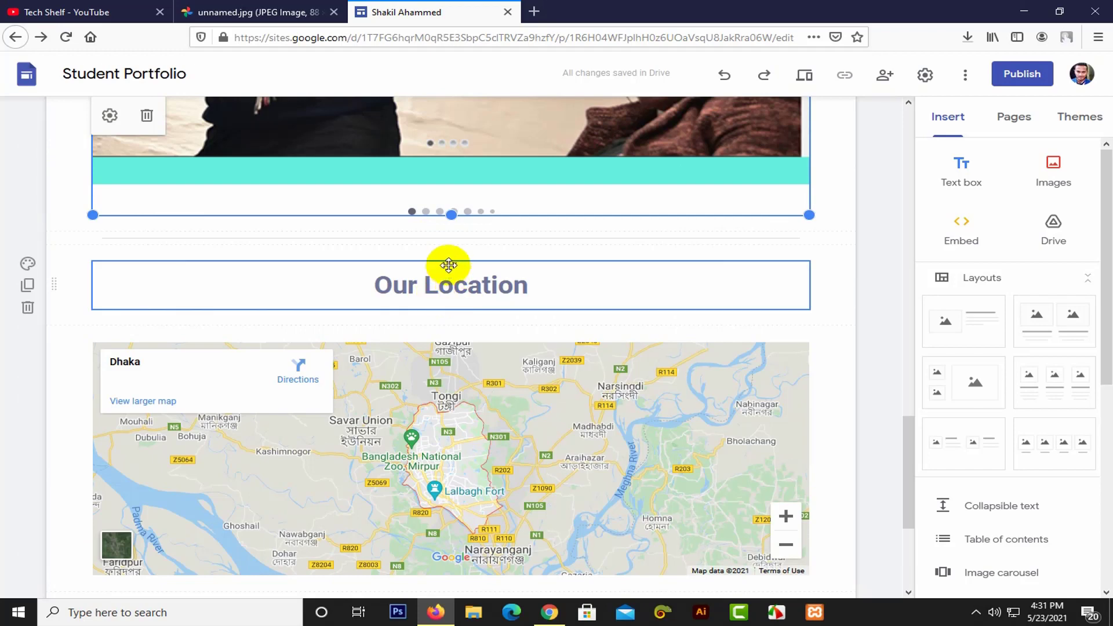
left_click(29, 286)
scroll(365, 326, "up", 2)
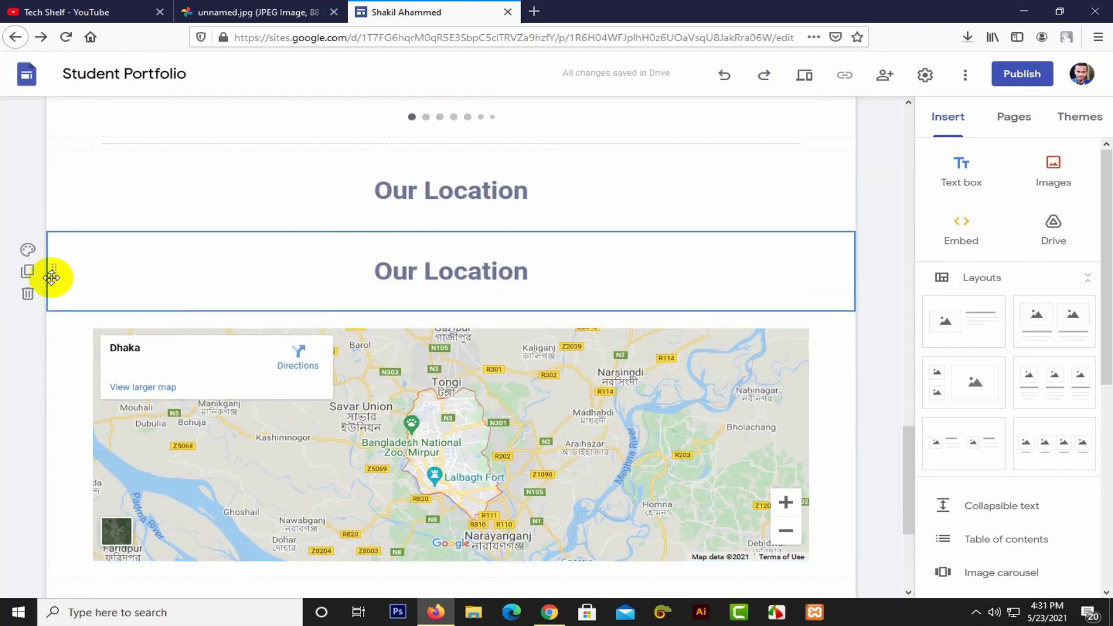
left_click_drag(51, 277, 64, 243)
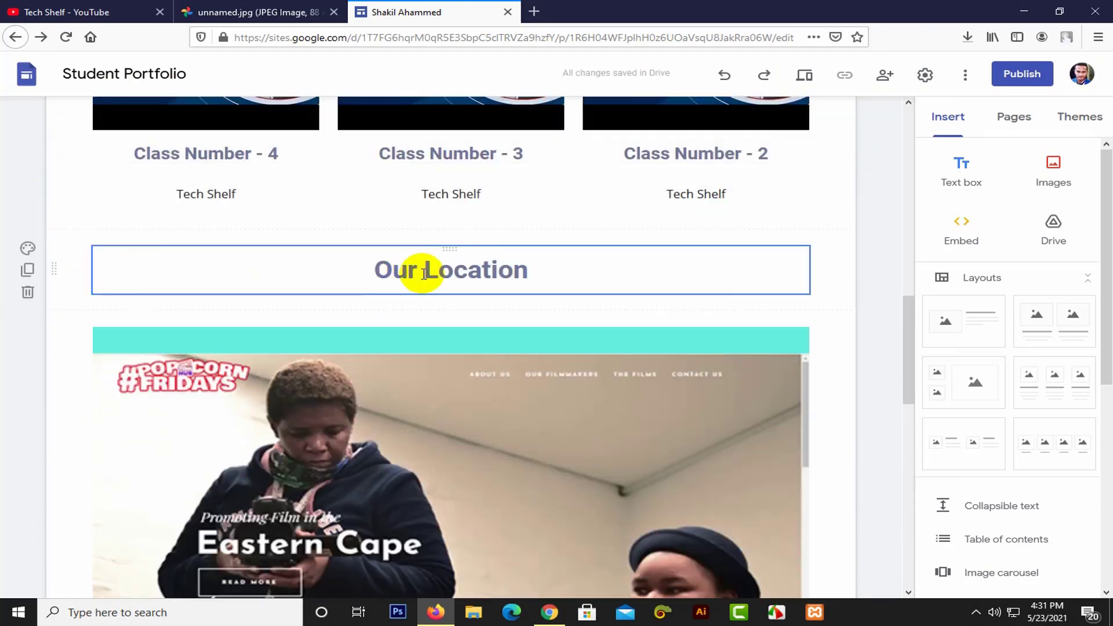
Step: Replace the text of the duplicated heading above the image carousel with "Our Previous Project"
left_click(454, 282)
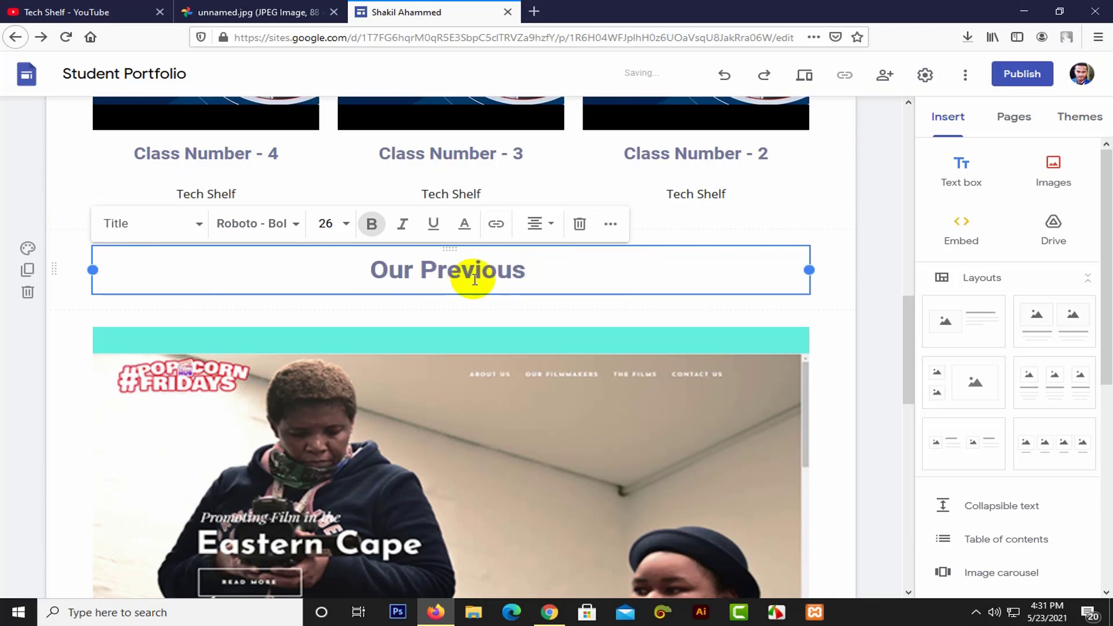
type("ject")
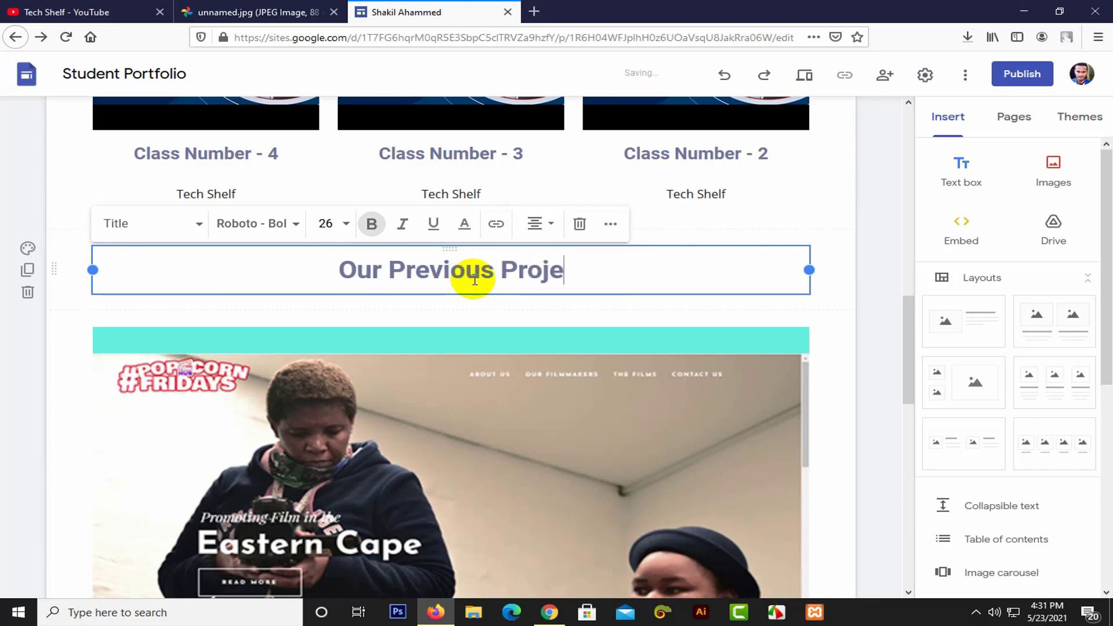
left_click(884, 196)
Step: Open the Forms picker and check the recent forms available for insertion, switching the file view layout
scroll(637, 271, "down", 6)
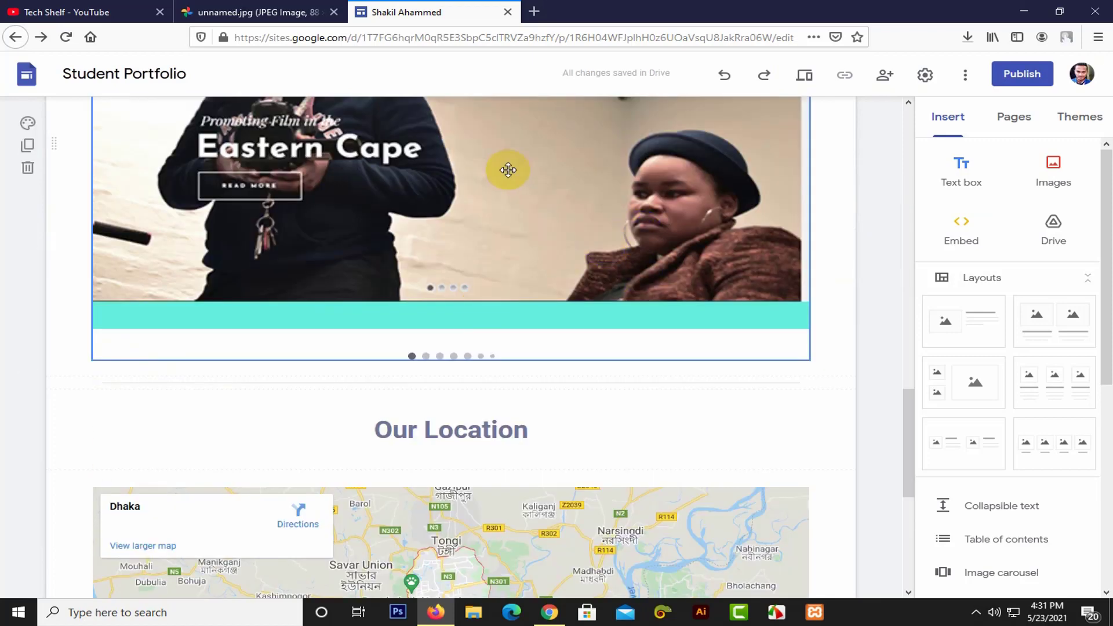
scroll(508, 170, "down", 5)
scroll(513, 154, "down", 1)
scroll(490, 390, "up", 1)
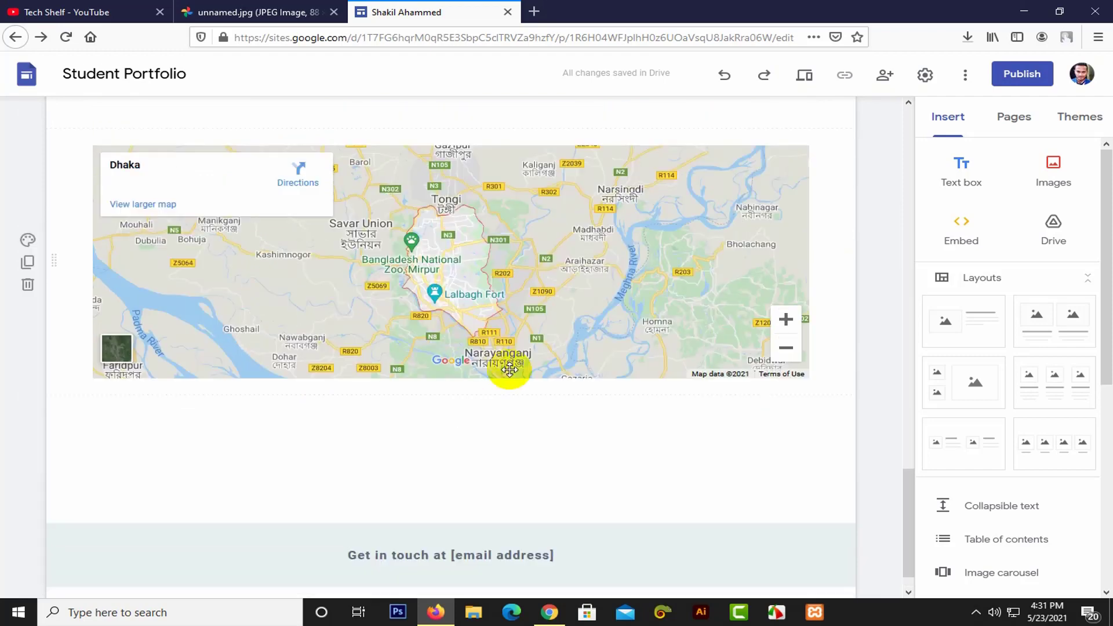
scroll(510, 369, "up", 1)
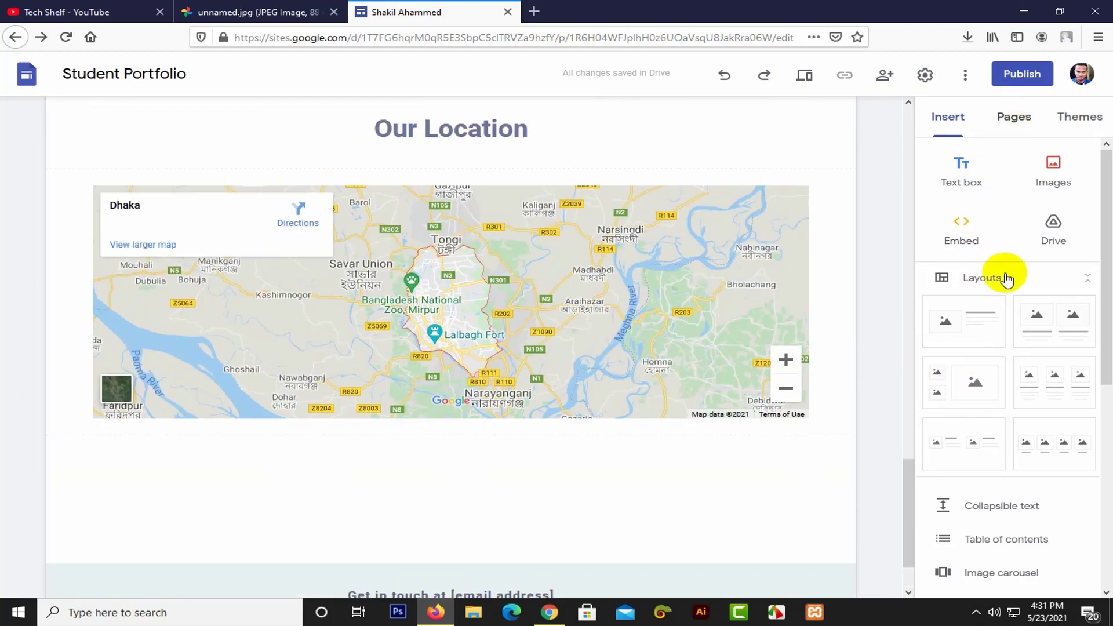
scroll(1003, 301, "down", 6)
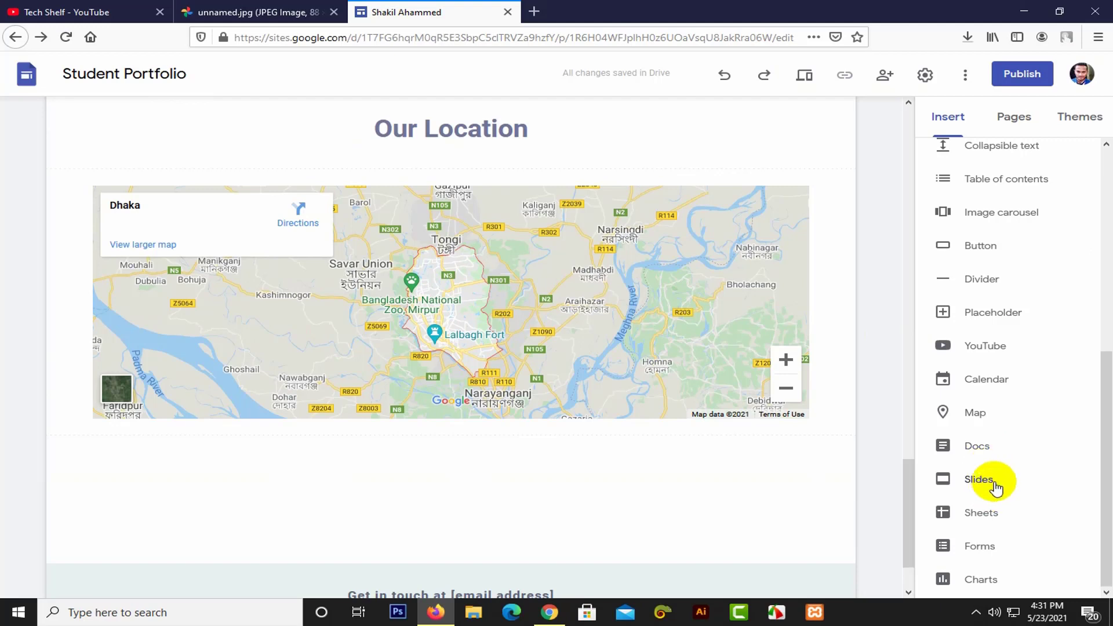
left_click(980, 547)
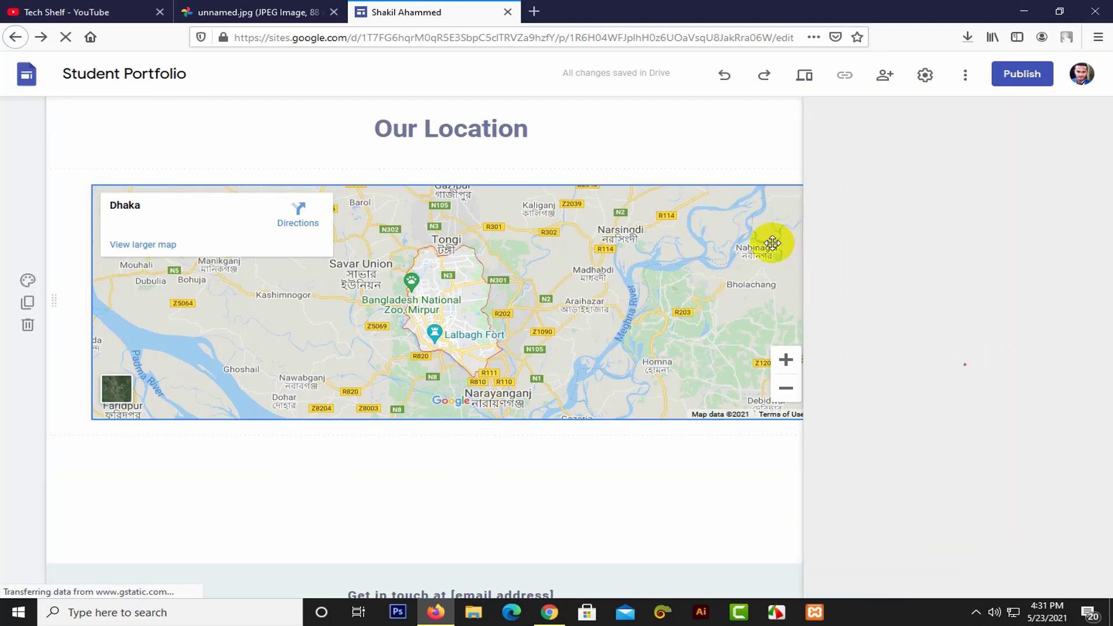
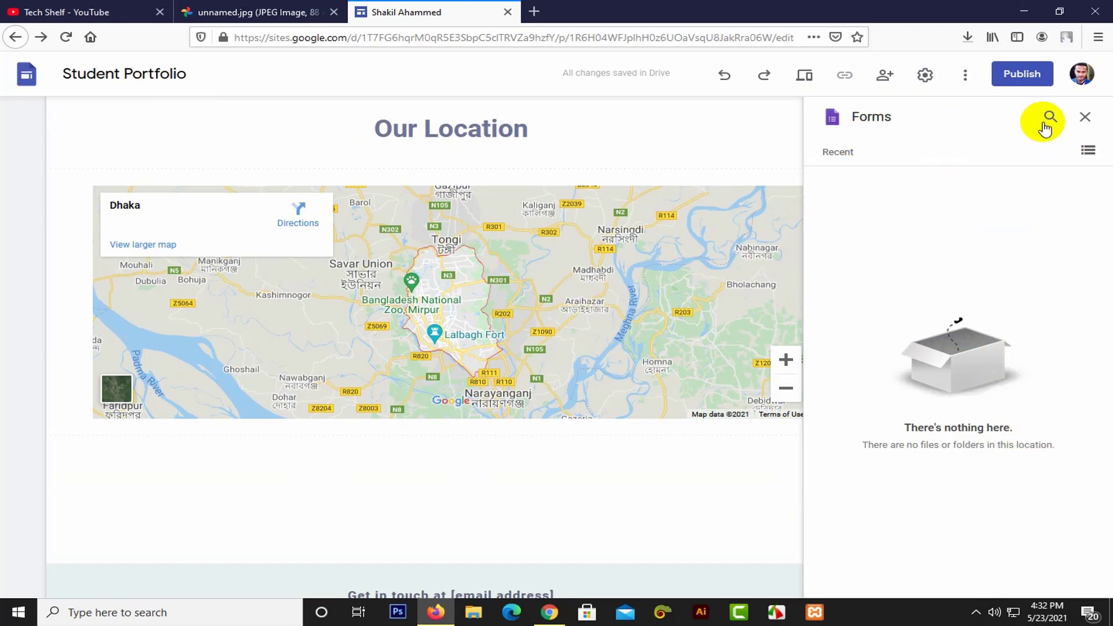
scroll(355, 330, "down", 2)
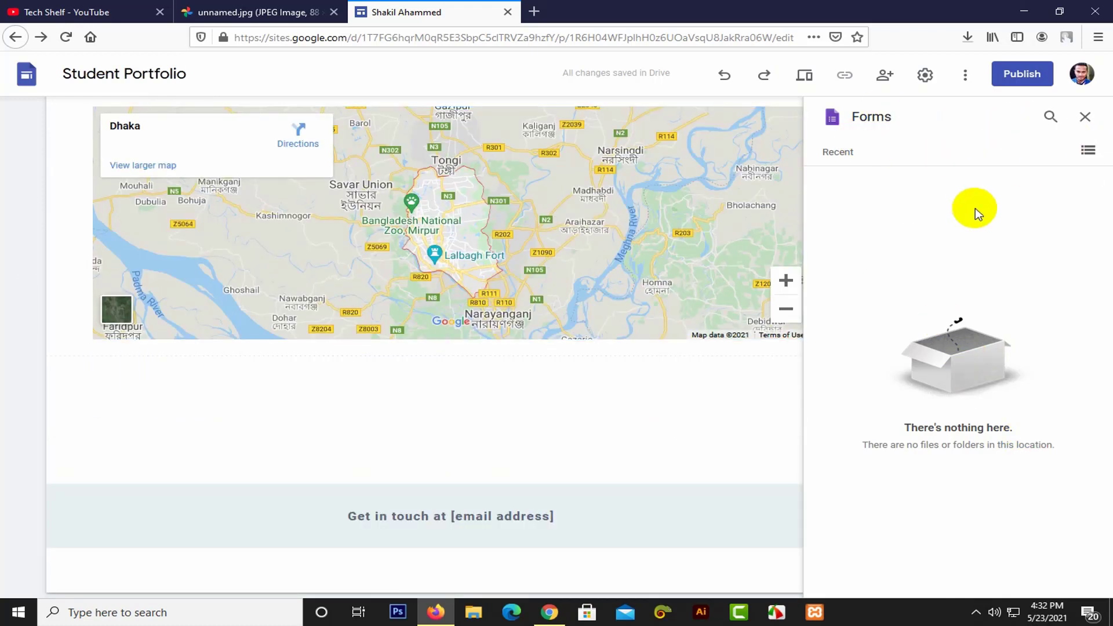
left_click(1050, 120)
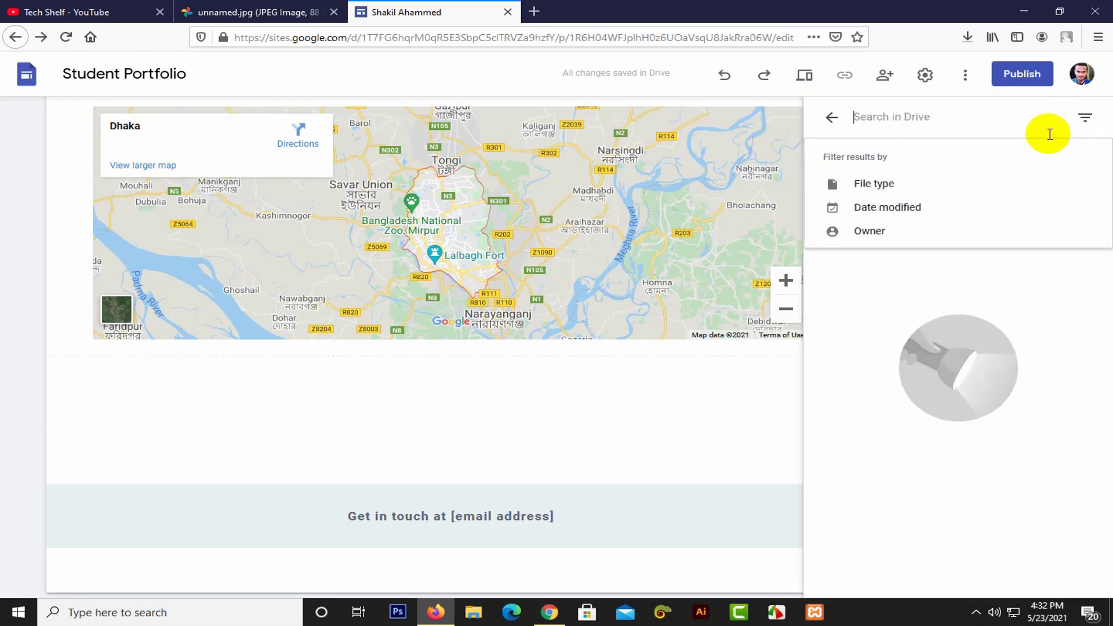
left_click(830, 117)
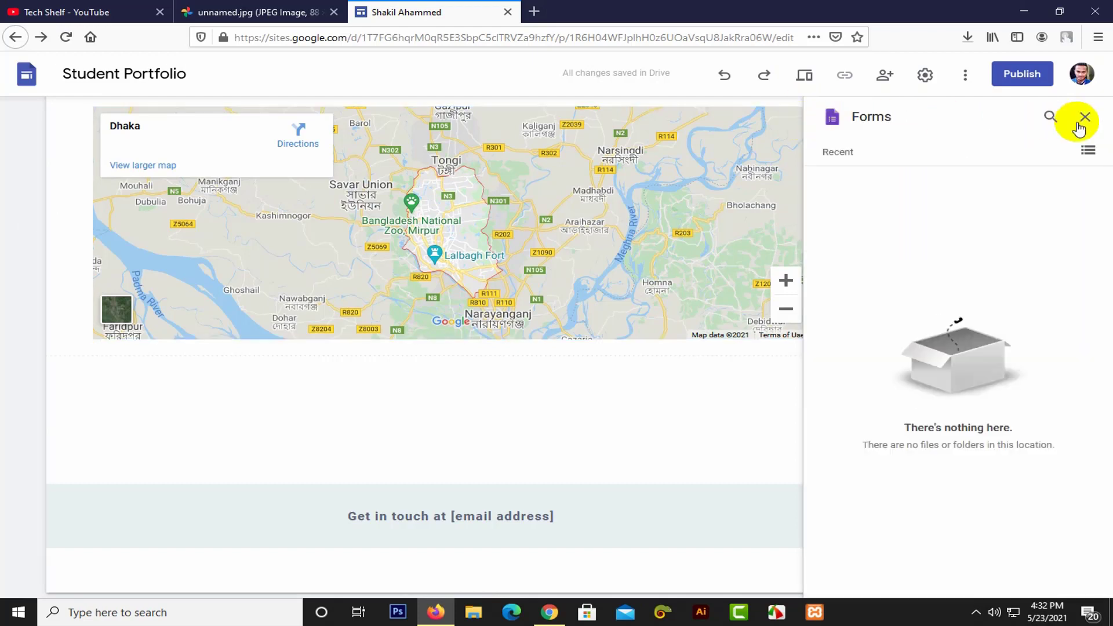
left_click(1086, 149)
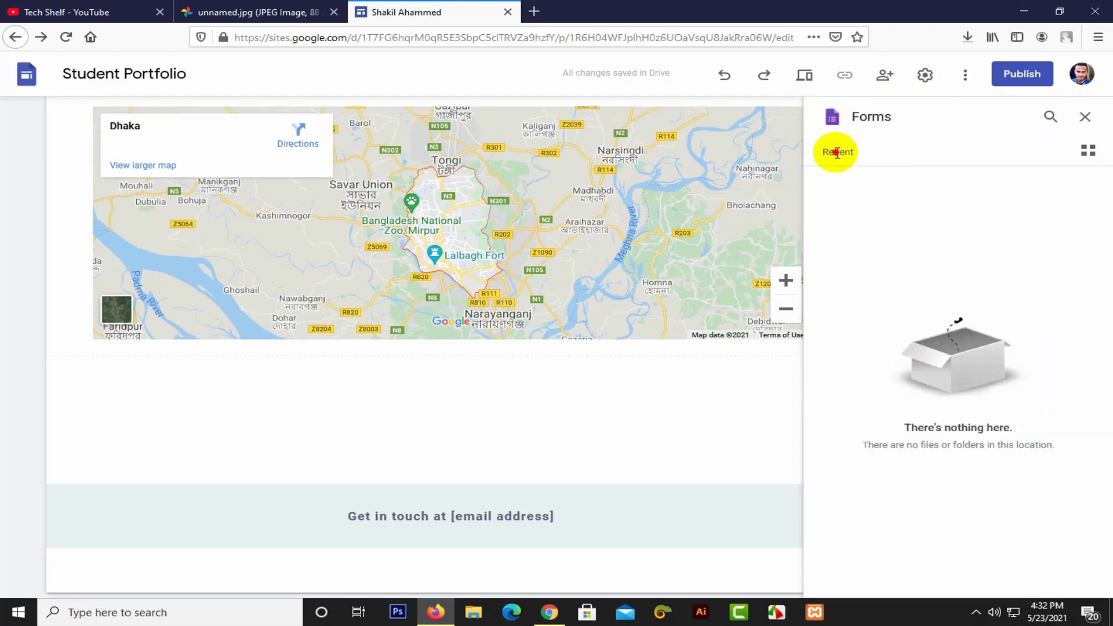
Step: Search Drive for files filtered by the Forms file type and close the Forms picker
left_click(1050, 117)
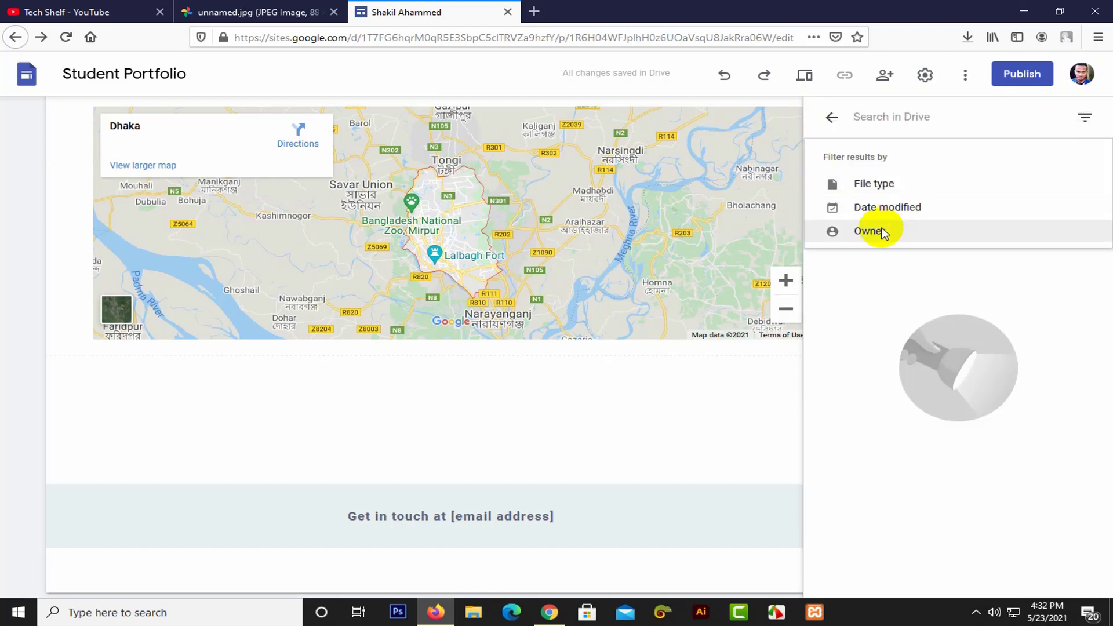
left_click(881, 182)
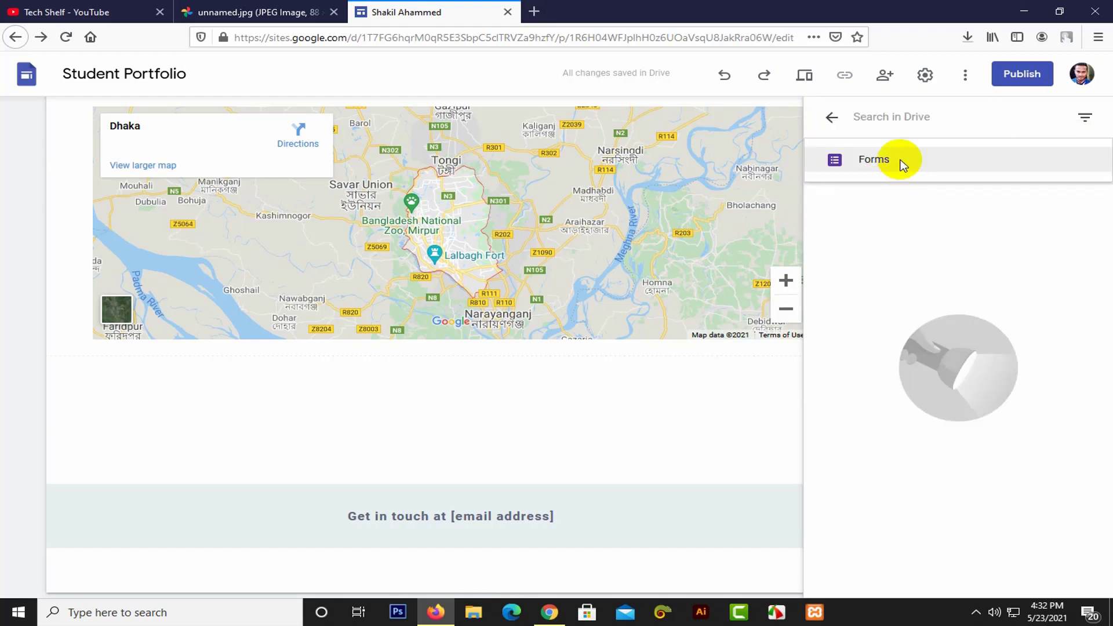
left_click(903, 145)
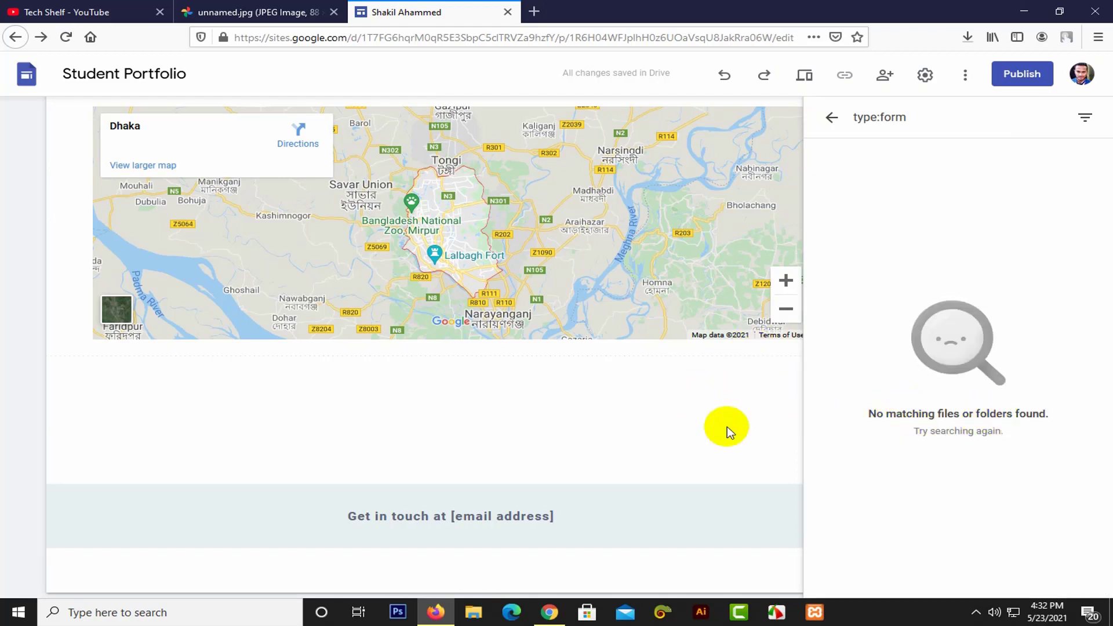
left_click(832, 117)
left_click(1085, 118)
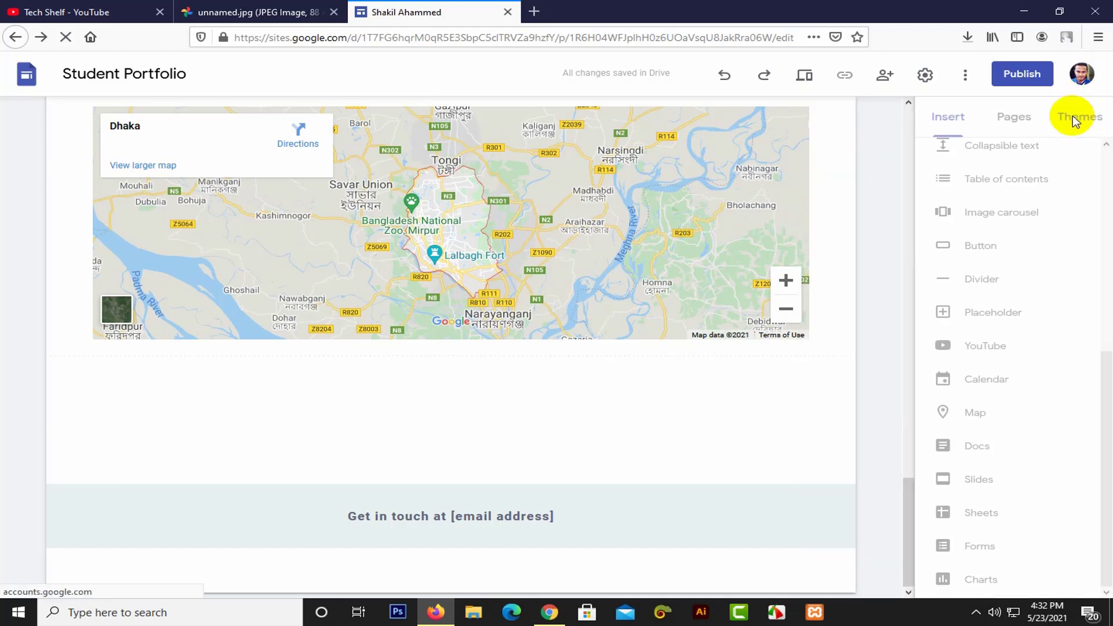
Step: Check the recent spreadsheets offered for chart insertion and close the Charts picker
left_click(779, 292)
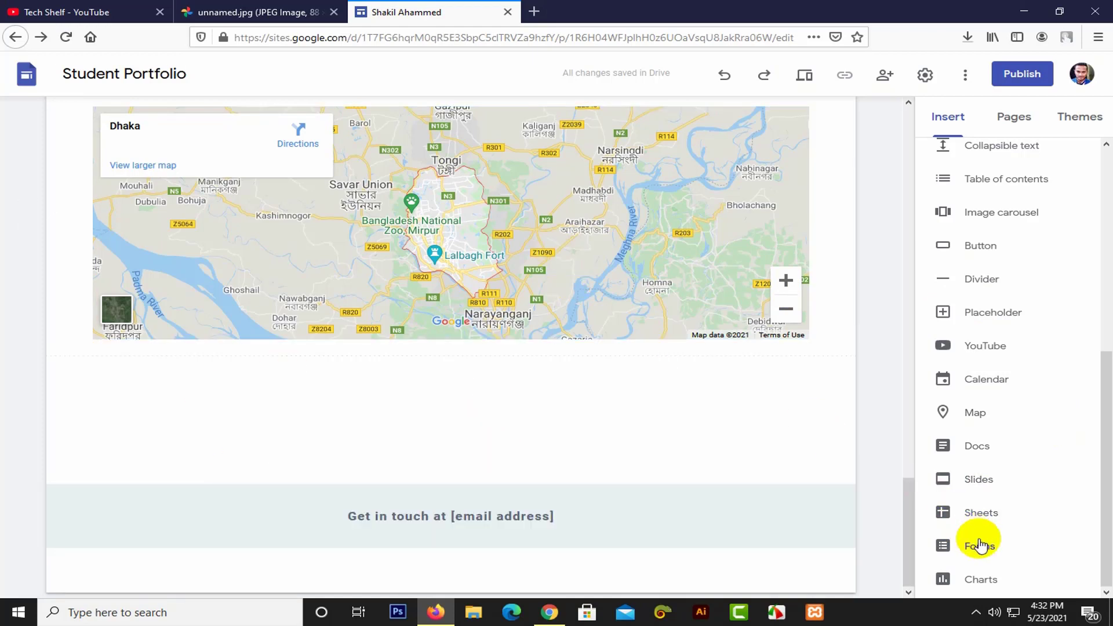
left_click(973, 582)
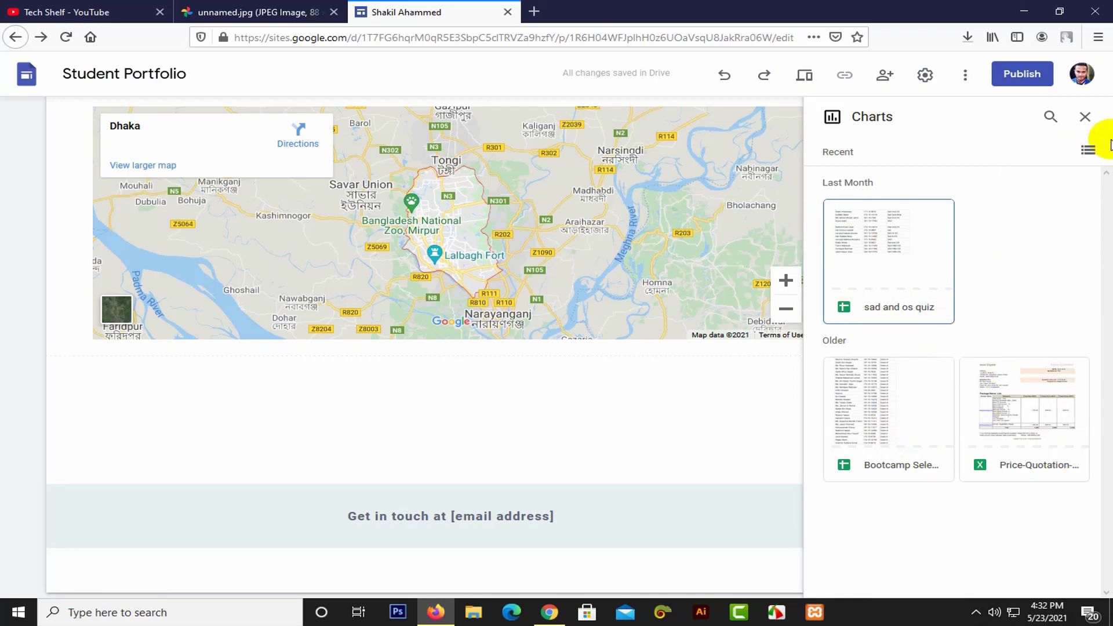
left_click(1087, 118)
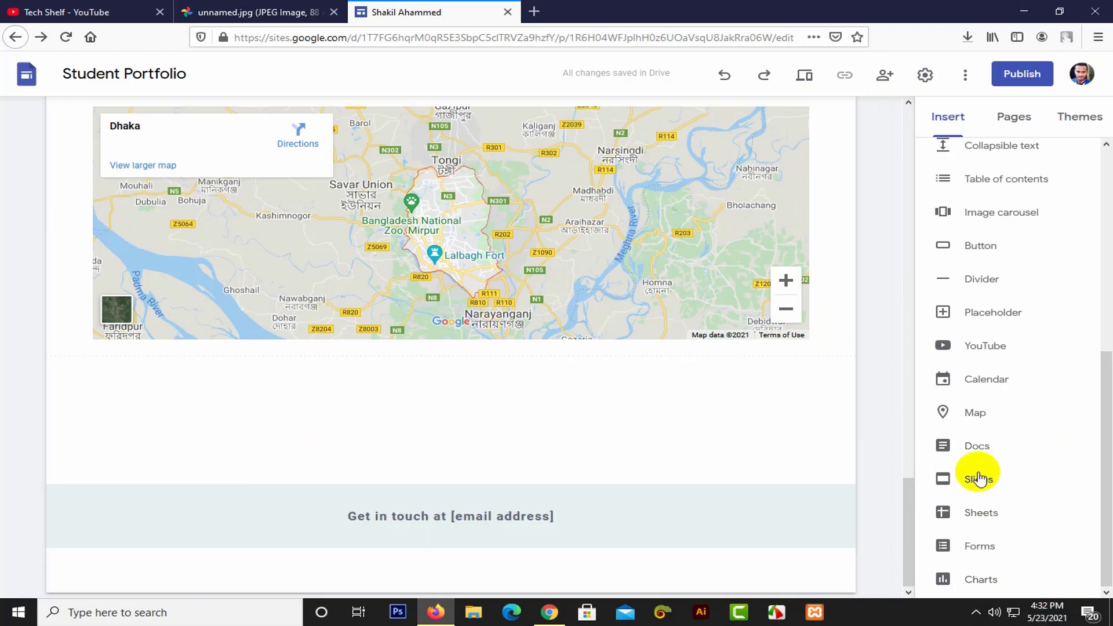
Step: View the URL and embed code options for embedding web content, and cancel without embedding anything
scroll(1033, 421, "up", 1)
scroll(1020, 452, "up", 1)
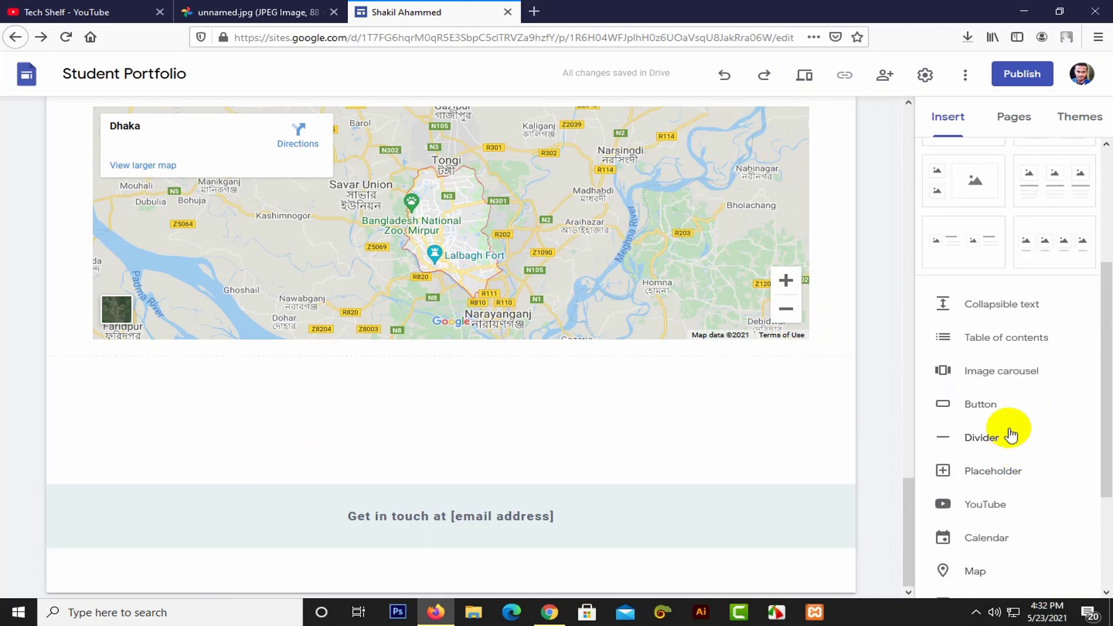
scroll(1018, 398, "up", 3)
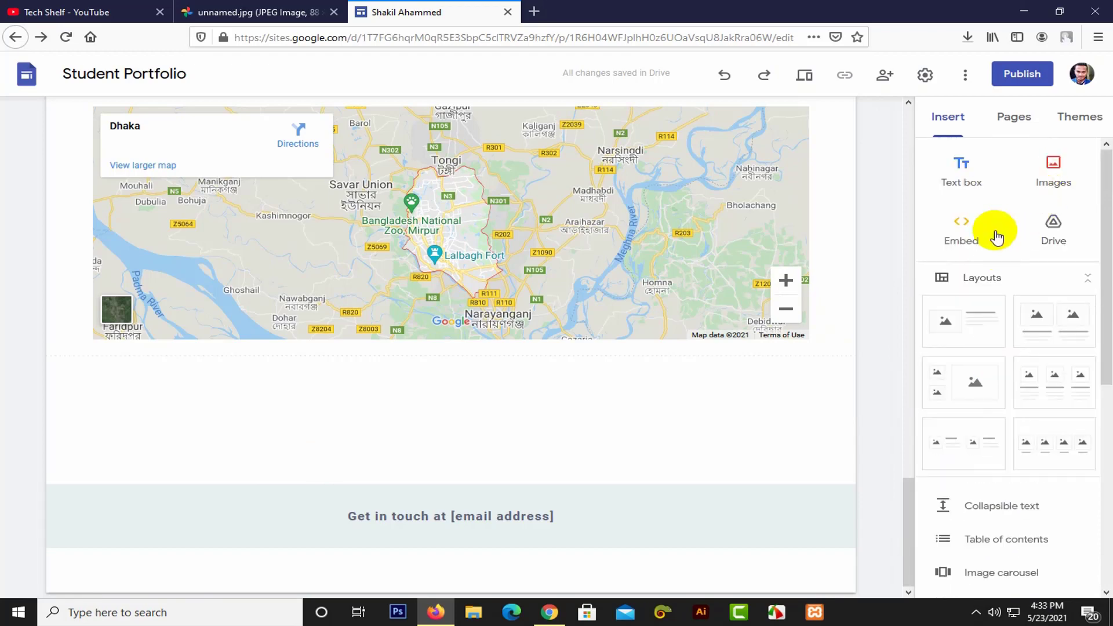
left_click(962, 226)
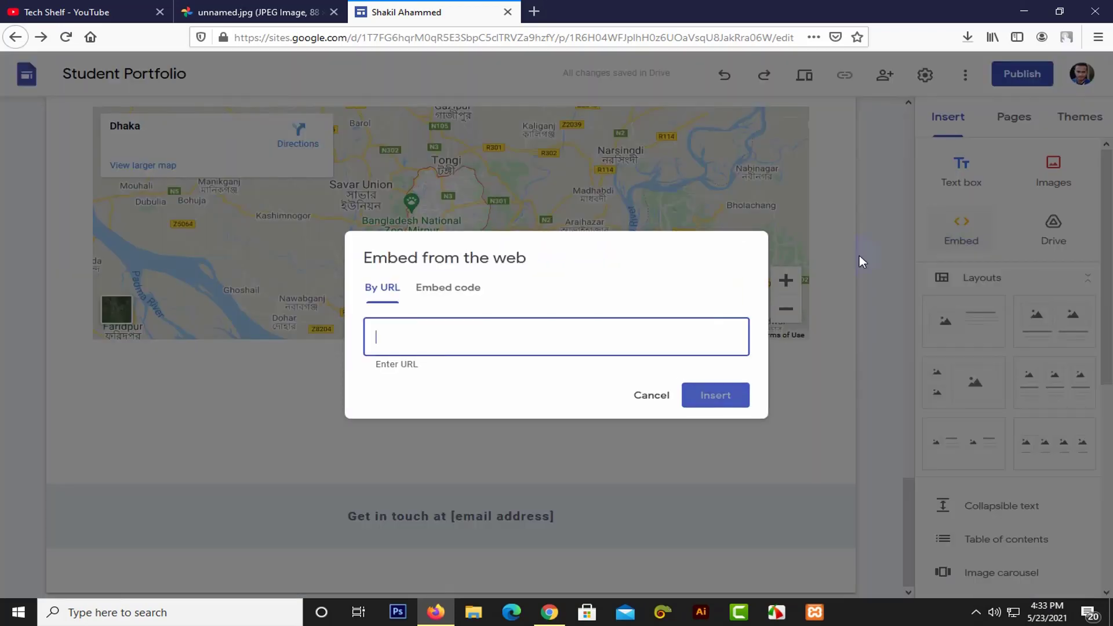
left_click(466, 288)
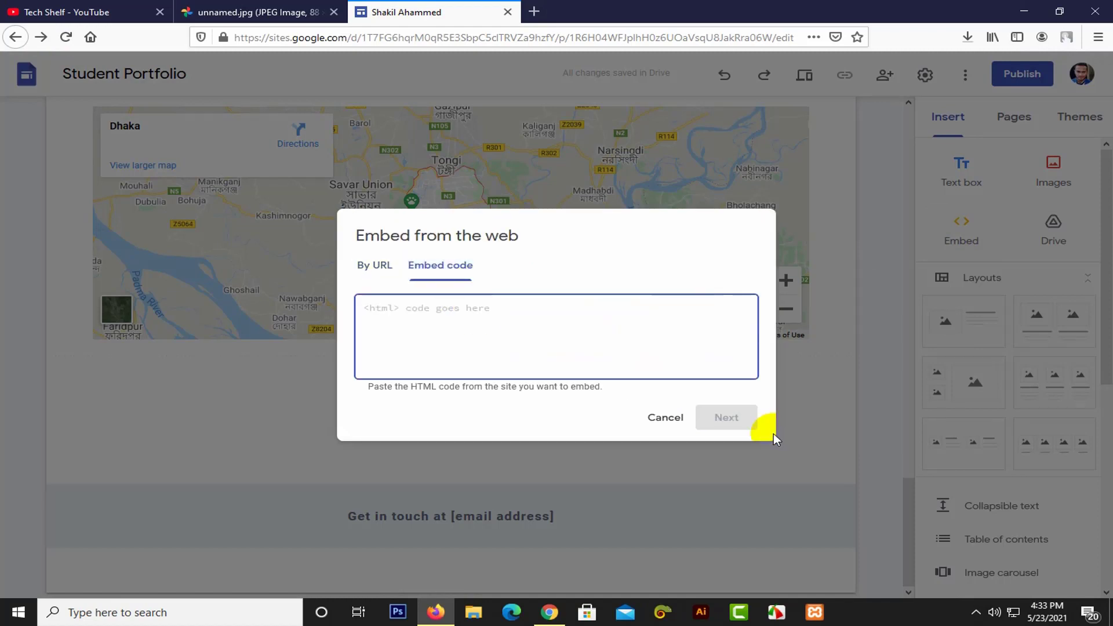
left_click(665, 418)
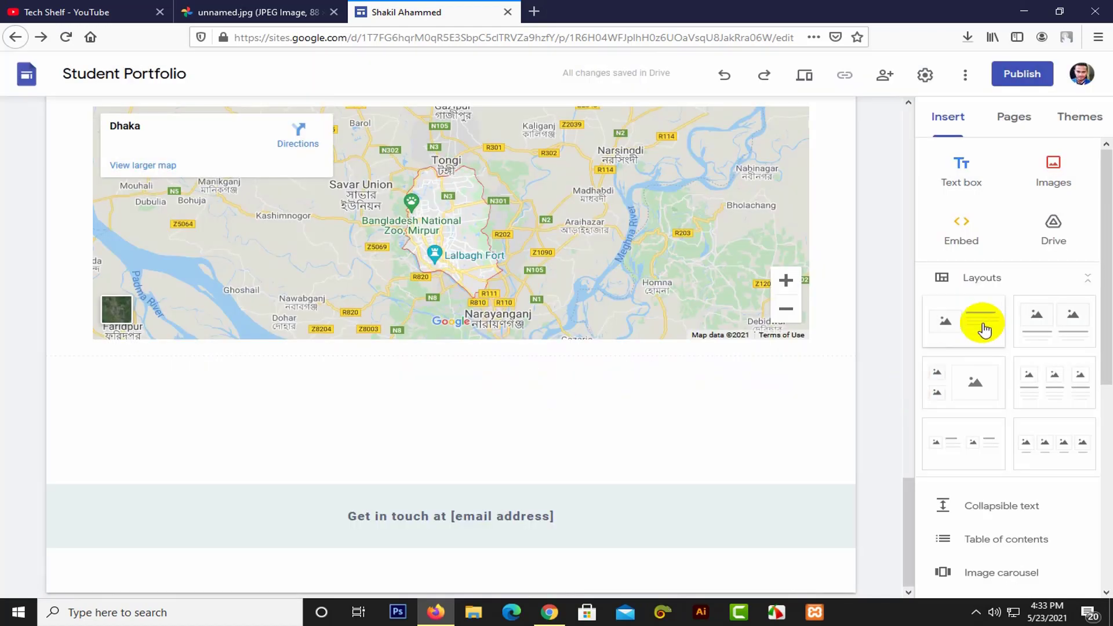
Step: View the site's page list and review the Home page from the class videos down to the footer
left_click(1016, 116)
left_click(949, 200)
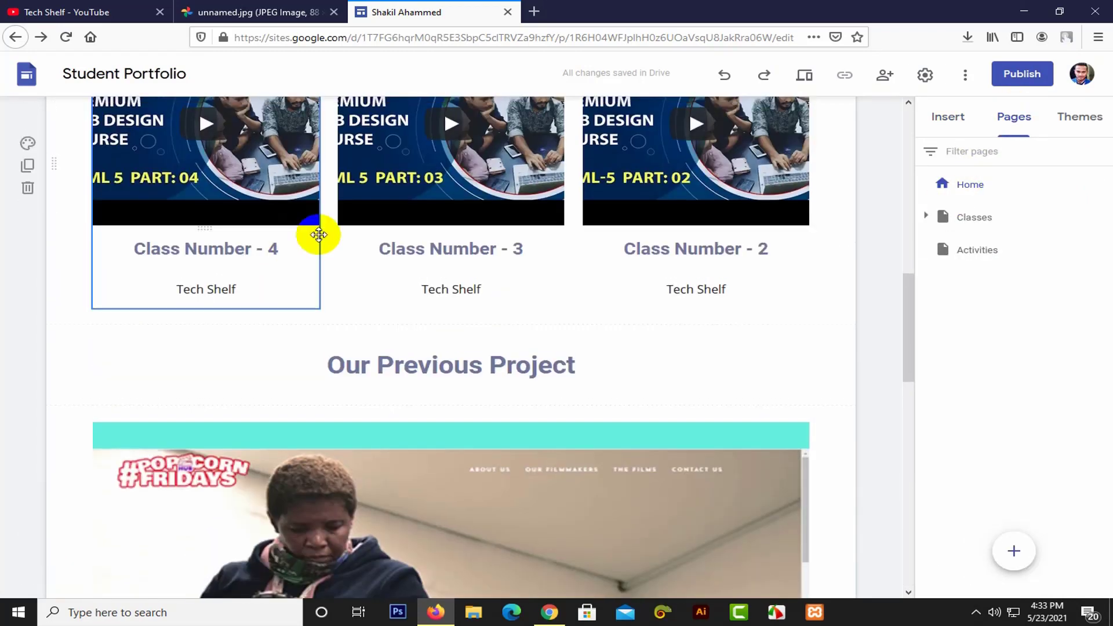
scroll(446, 278, "down", 15)
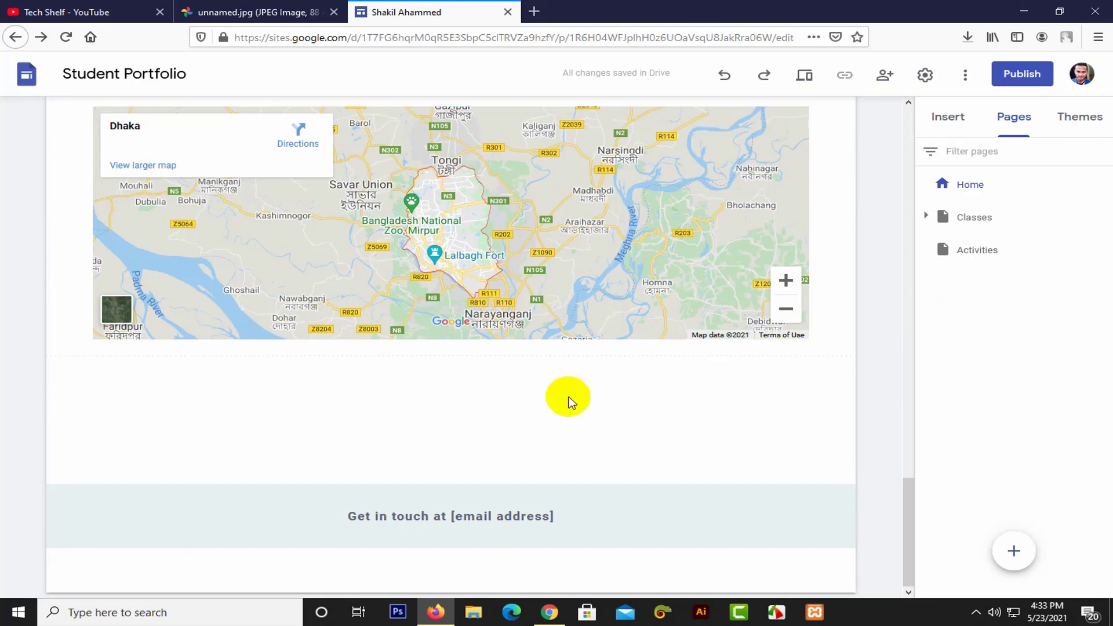
Step: Browse the calendars available for insertion and close the Calendar picker
left_click(954, 116)
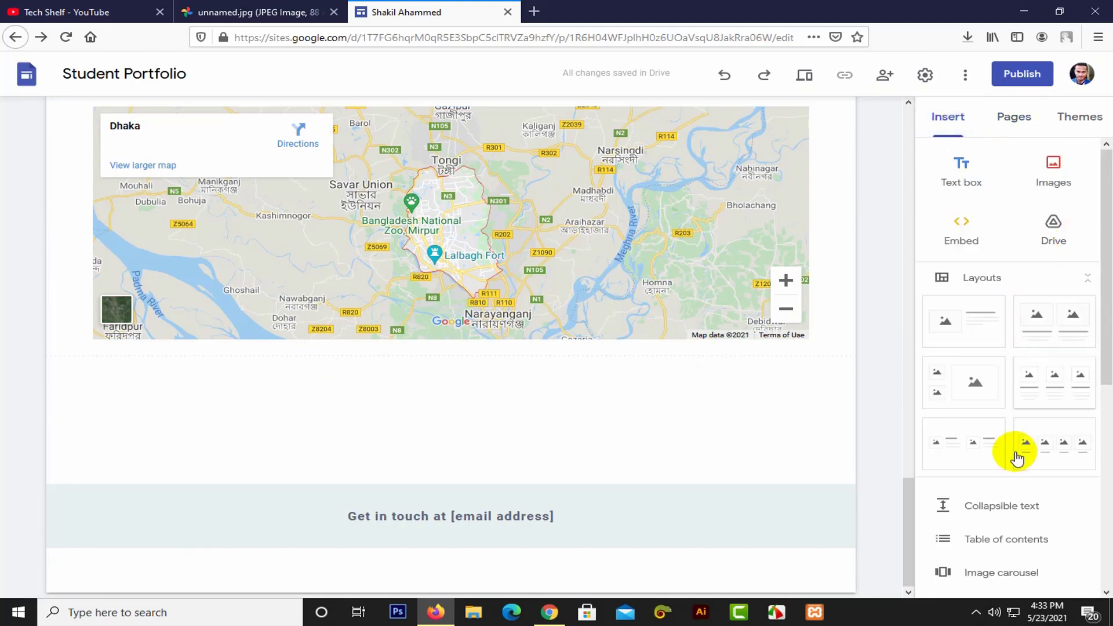
scroll(1015, 458, "down", 5)
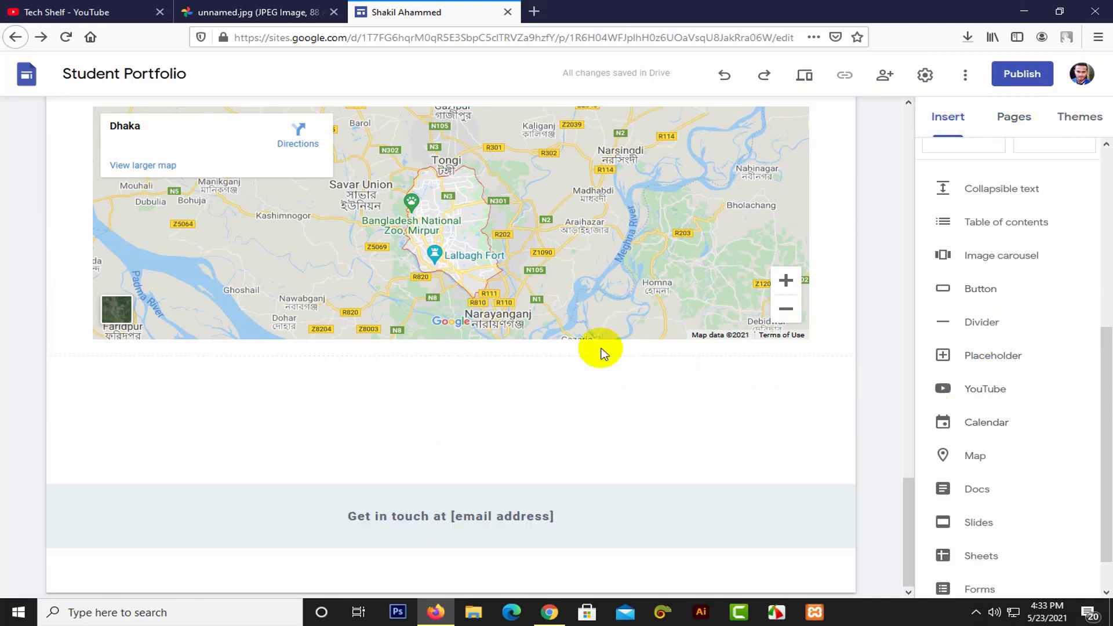
left_click(965, 423)
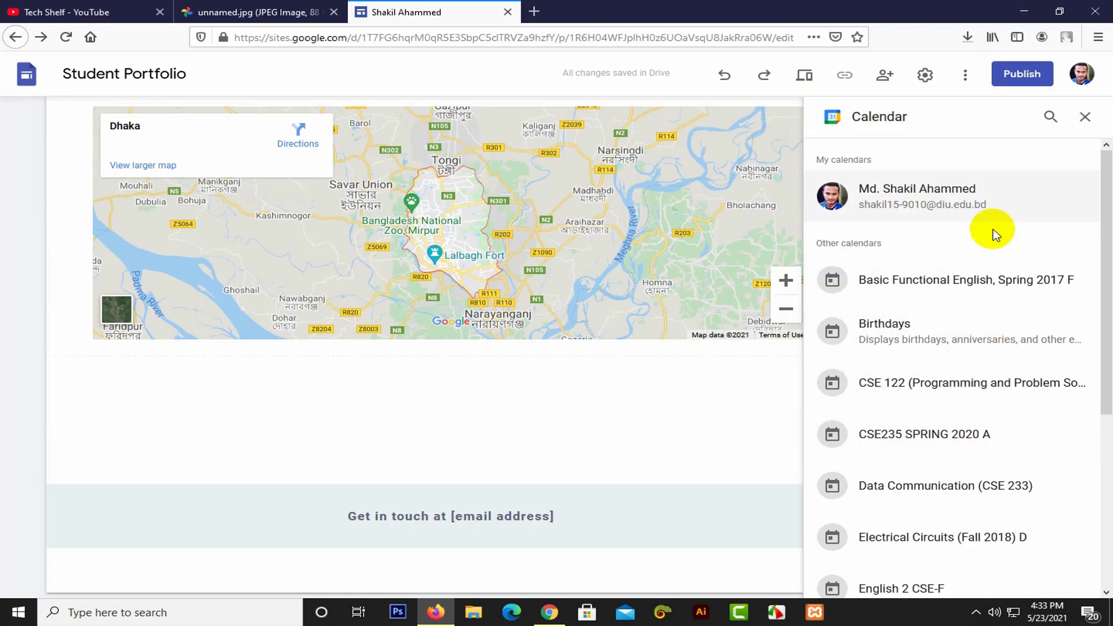
scroll(919, 298, "down", 5)
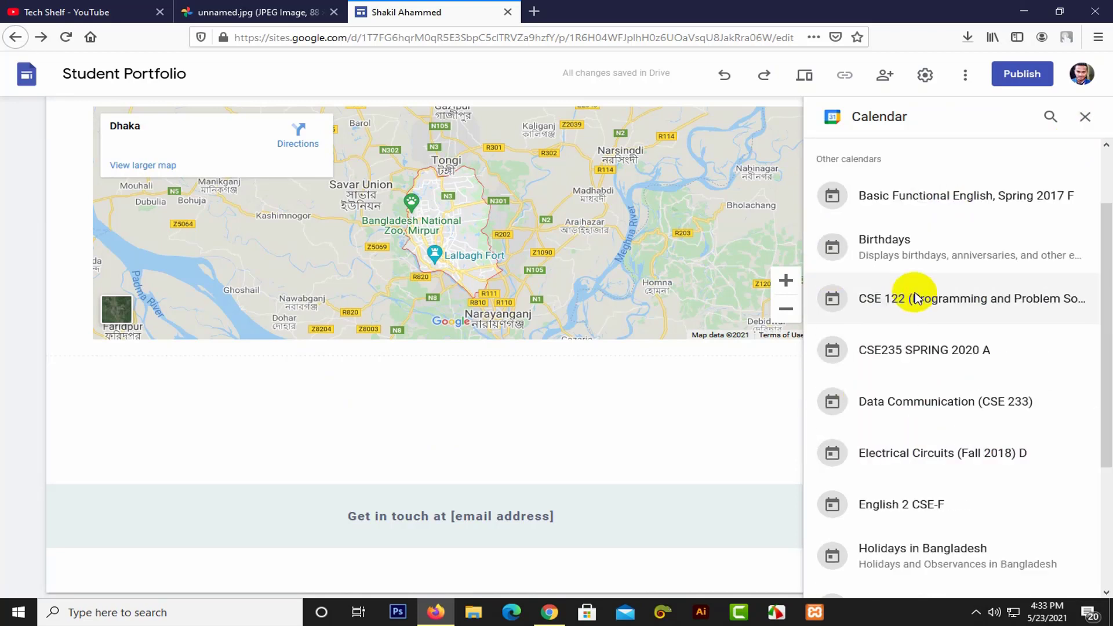
scroll(927, 381, "up", 5)
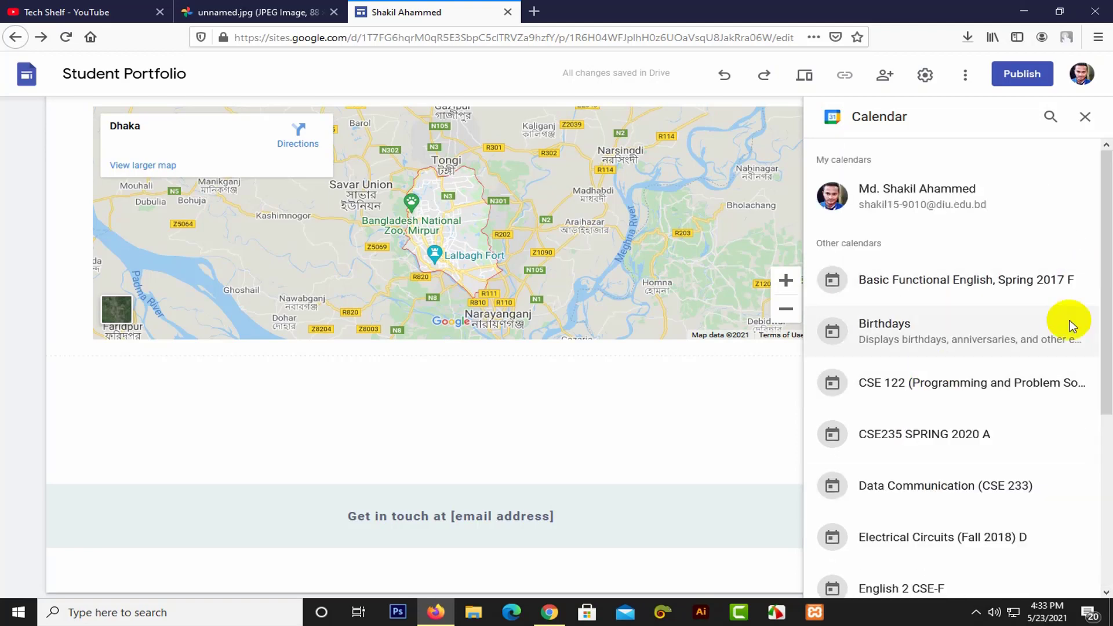
left_click(1087, 119)
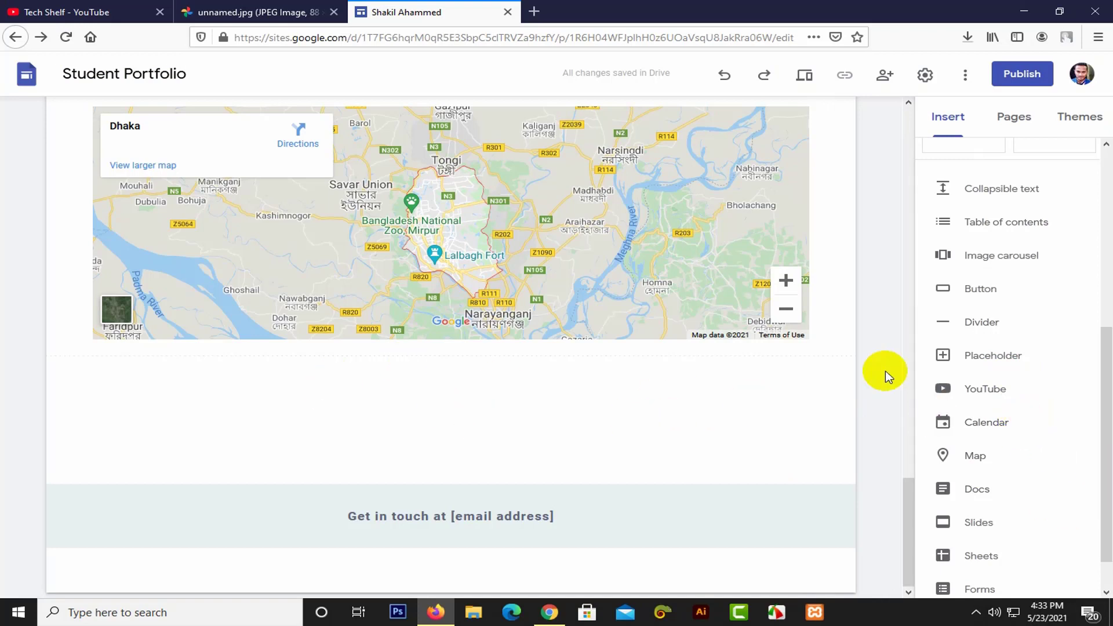
Step: Bring up the site's page list and expand the Classes submenu in the Home page's navigation header
left_click(1016, 117)
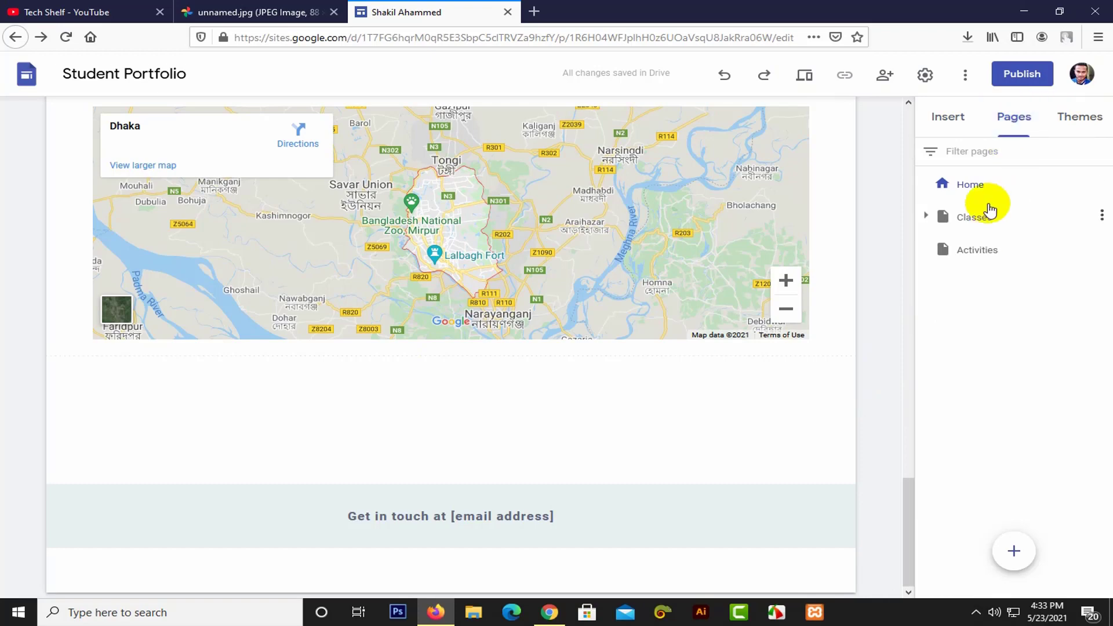
scroll(637, 191, "up", 20)
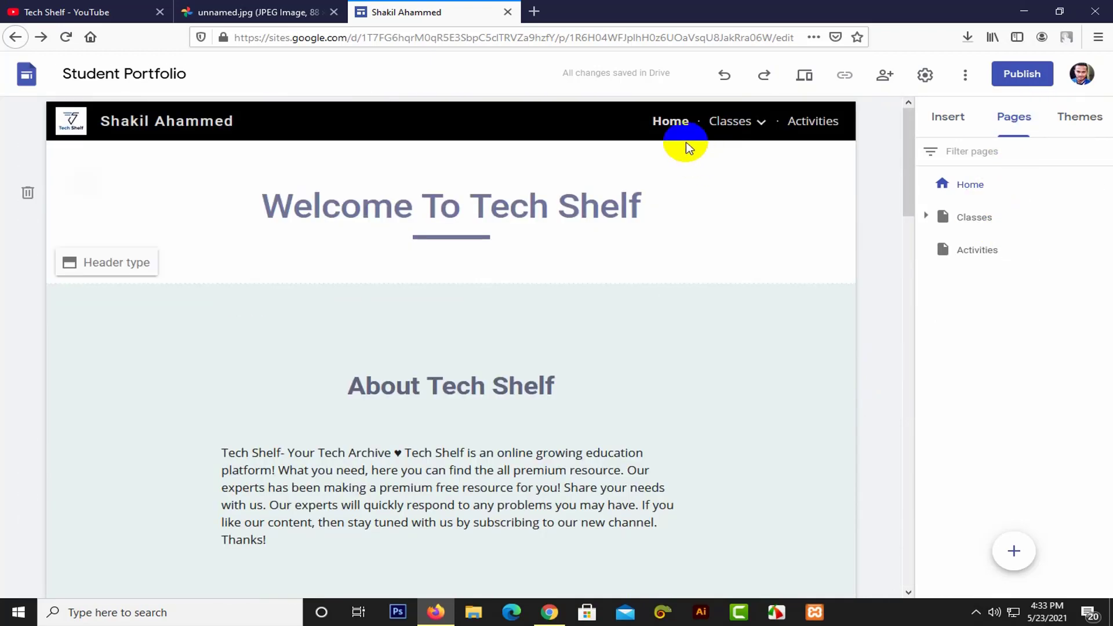
left_click(736, 123)
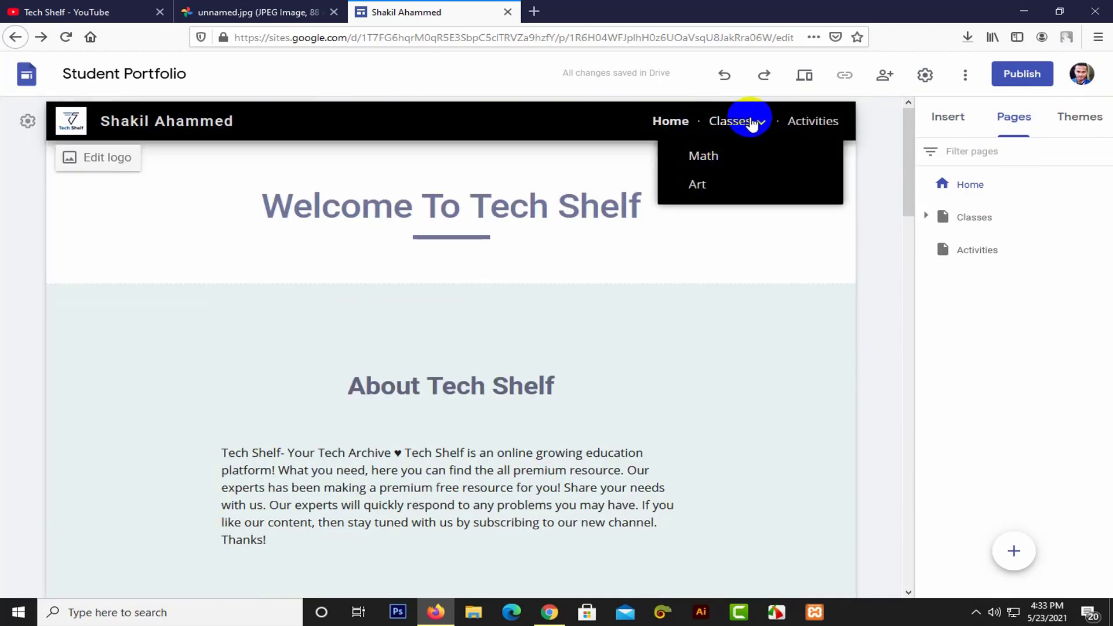
Step: Expand the Classes entry in the page list, view the options available for the Math page, and dismiss them
left_click(717, 155)
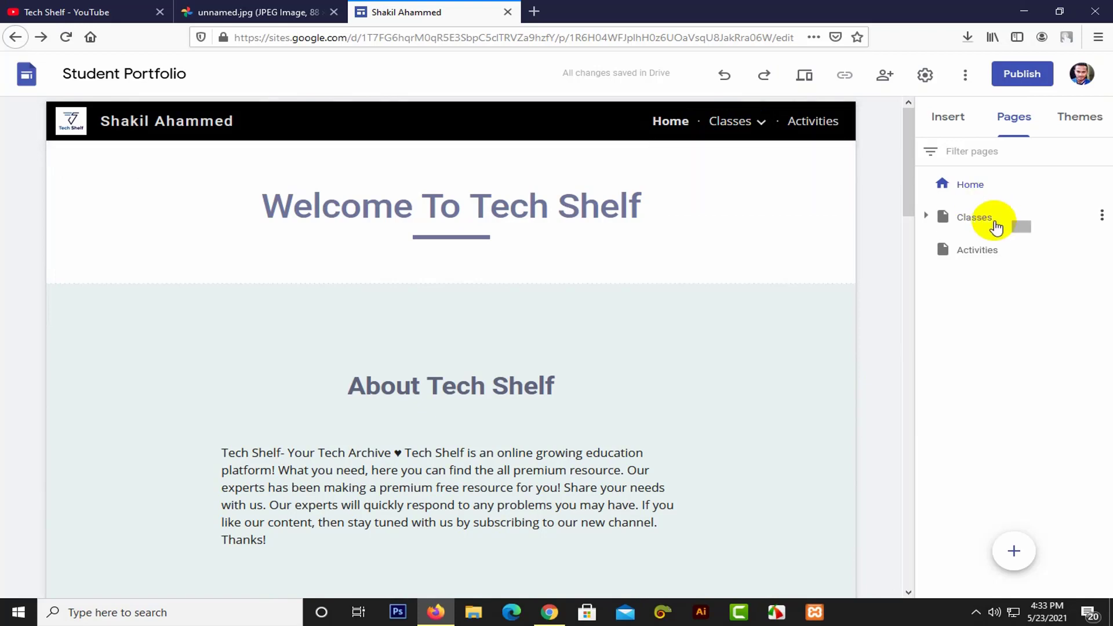
left_click(927, 218)
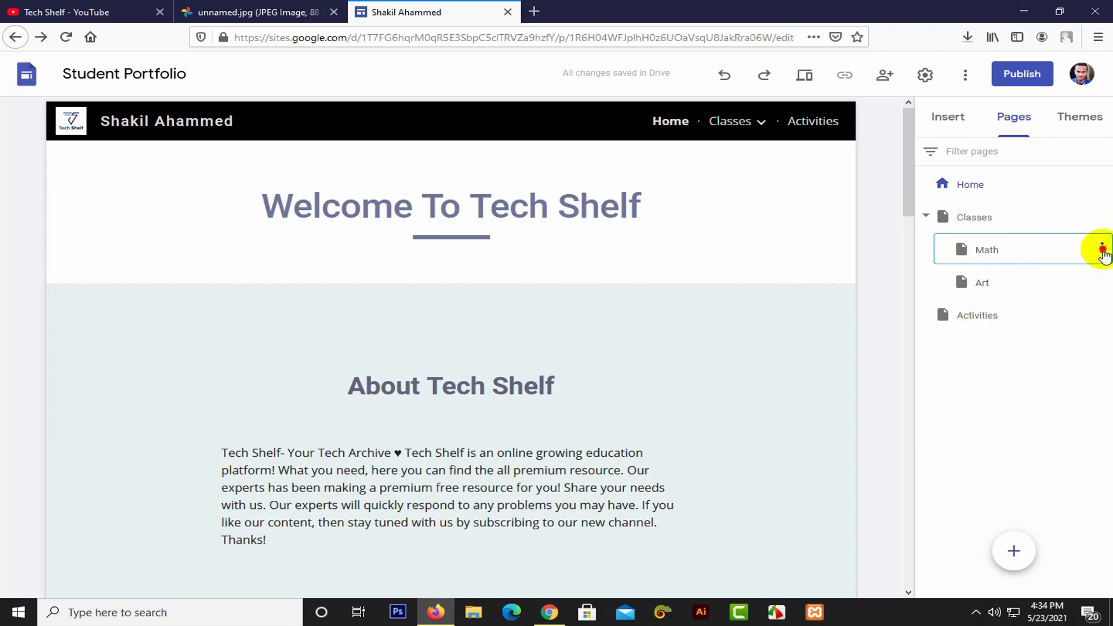
left_click(1101, 251)
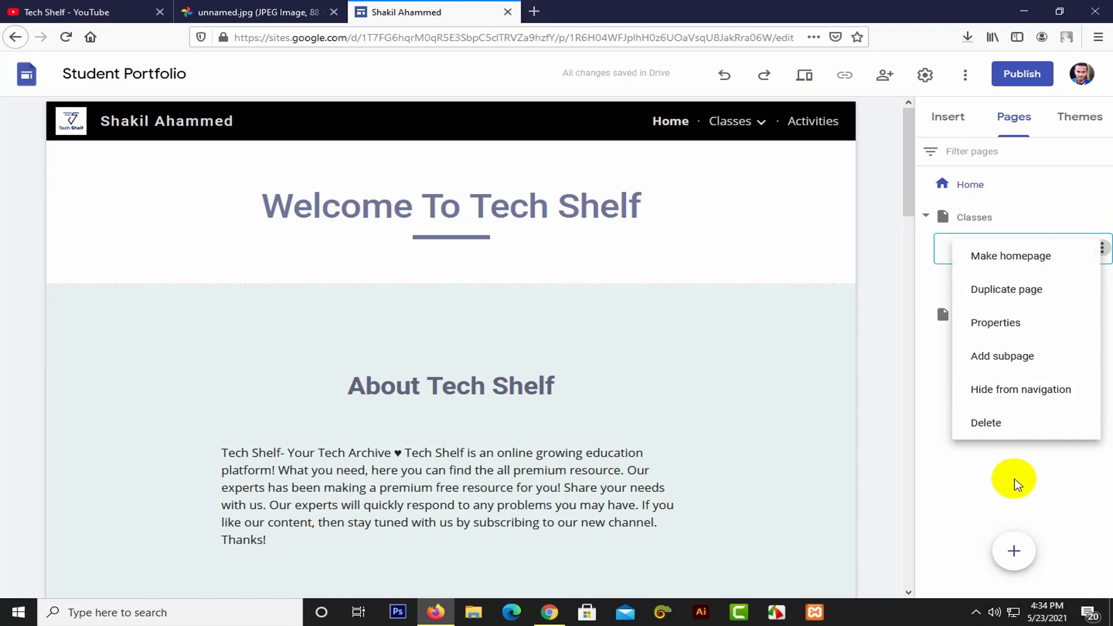
left_click(887, 442)
Step: Visit the Math page and the Art page through the Classes submenu in the site's navigation header
mouse_move(755, 122)
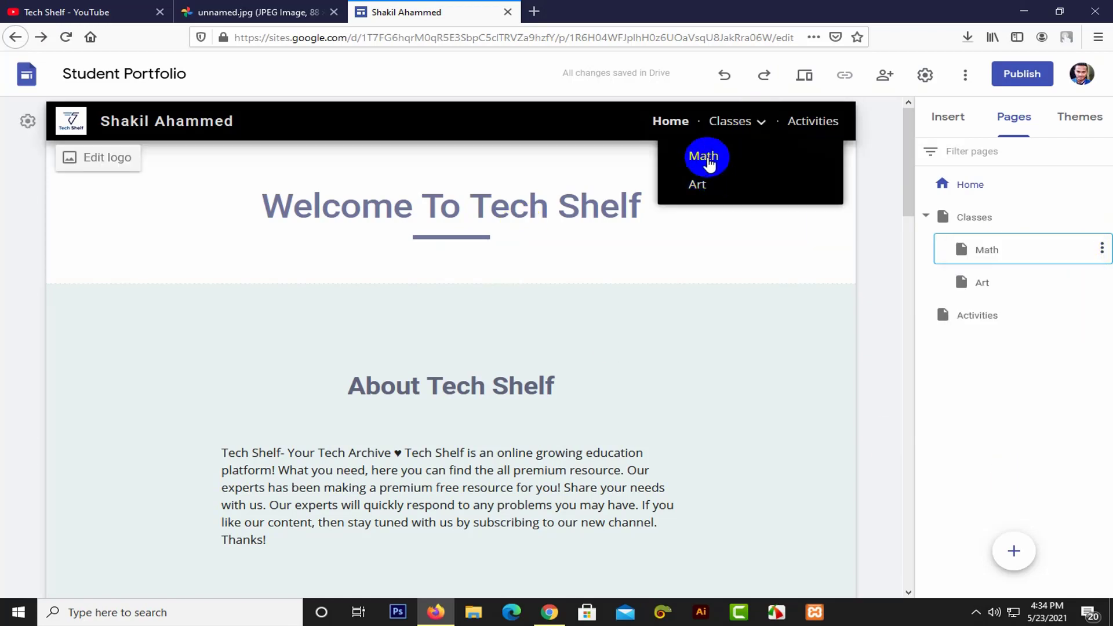
left_click(708, 158)
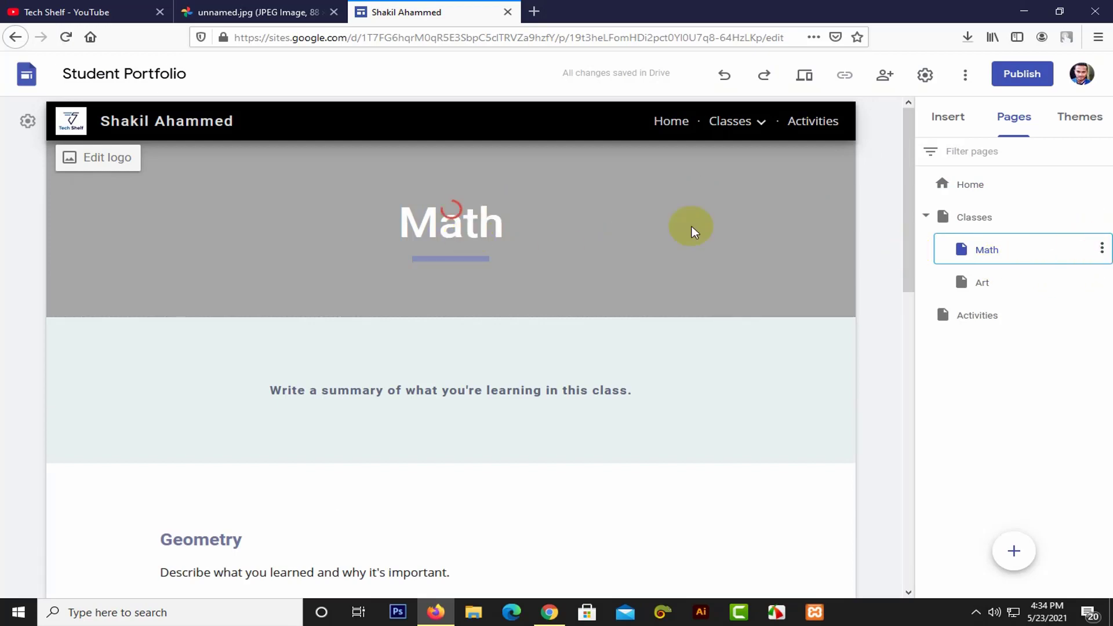
left_click(750, 128)
left_click(713, 189)
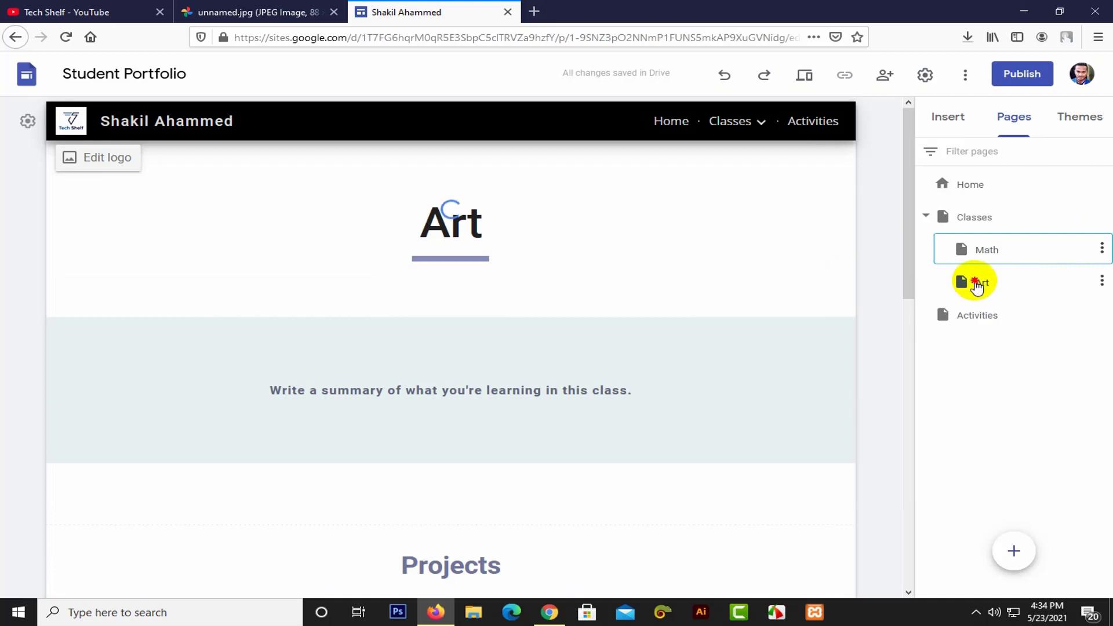
left_click(977, 283)
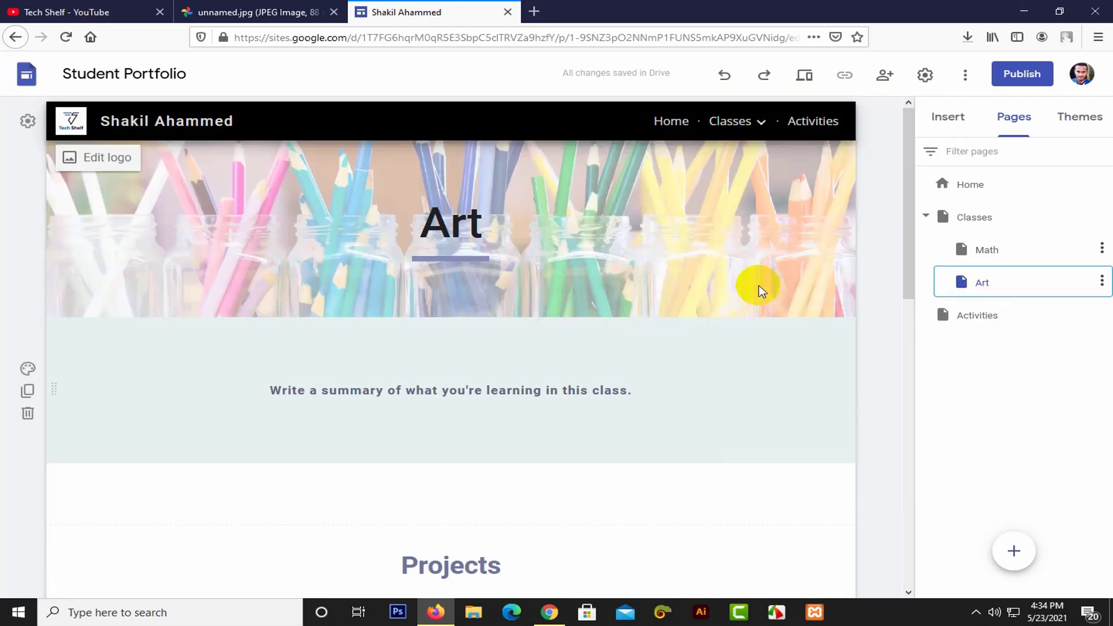
Step: Return to the Math page and place the text cursor in its header title
left_click(756, 139)
left_click(733, 154)
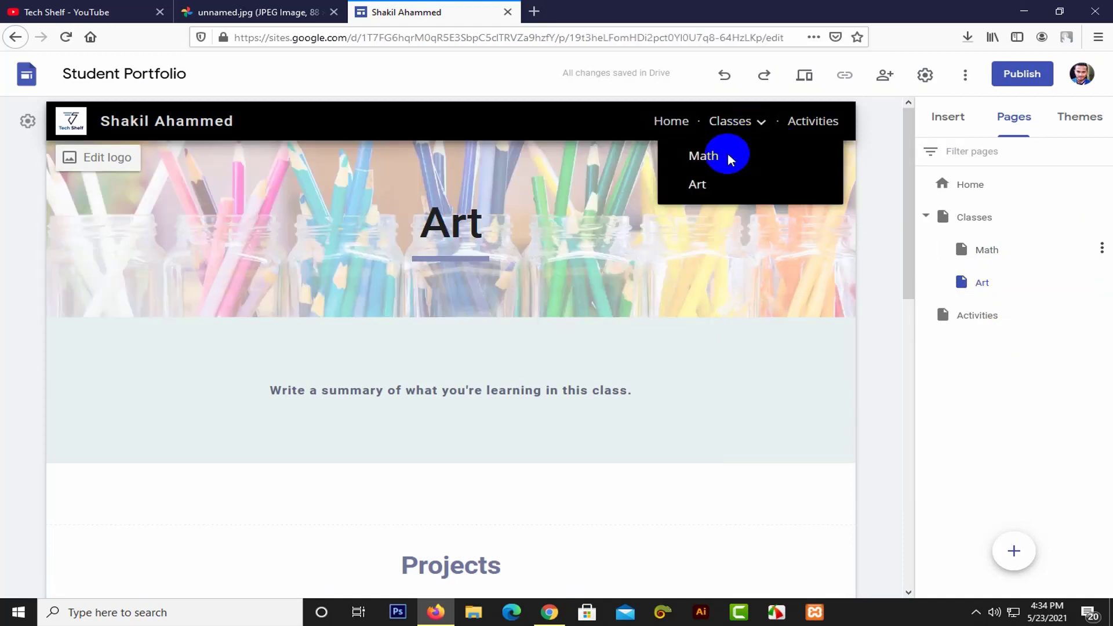
double_click(996, 252)
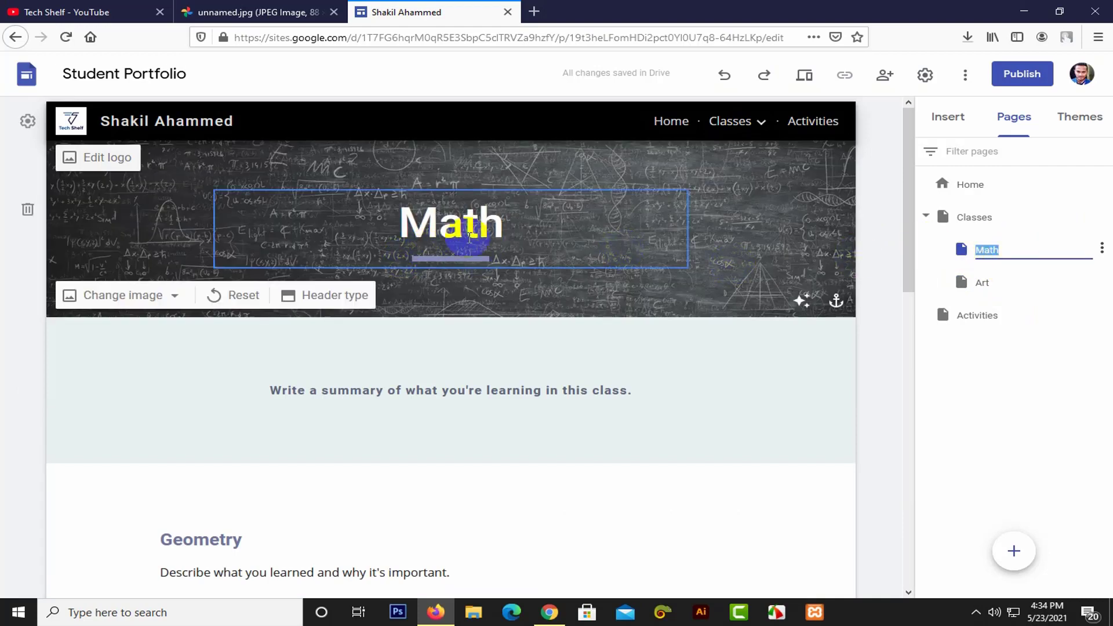
scroll(534, 230, "down", 3)
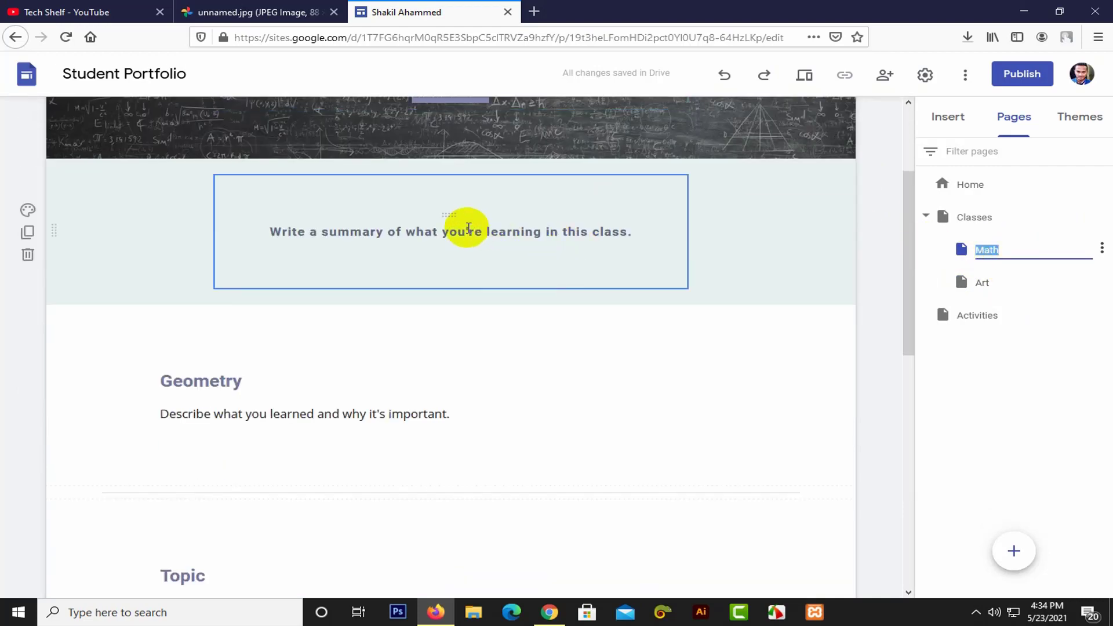
scroll(459, 228, "up", 3)
left_click(548, 242)
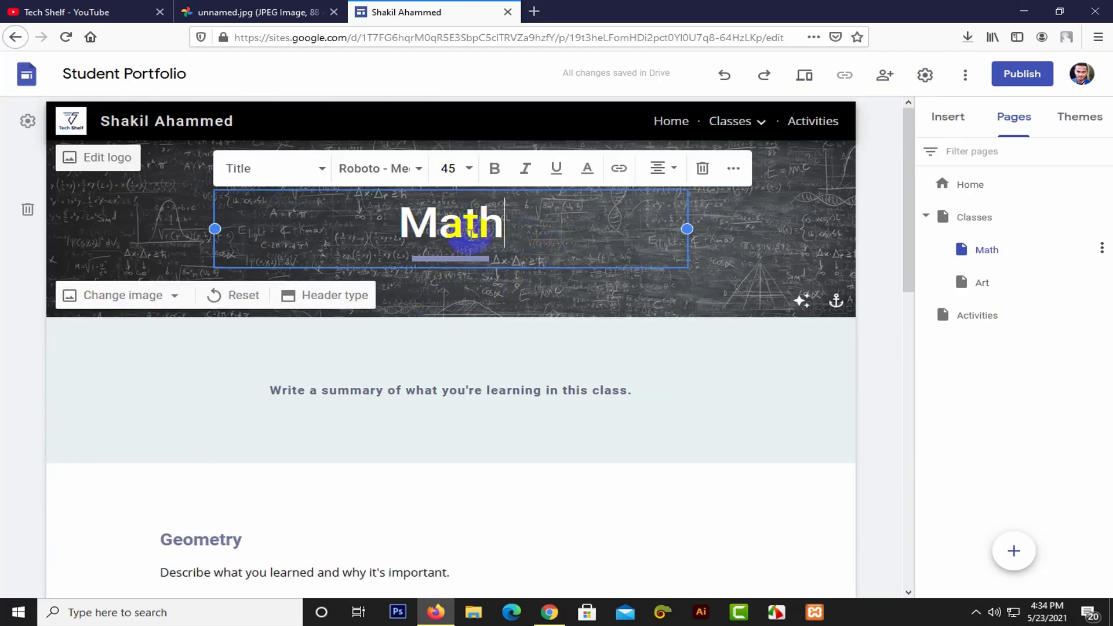
Step: Review the Math page from the class summary through the Geometry and Topic sections down to the footer, and return to its header
scroll(447, 328, "down", 3)
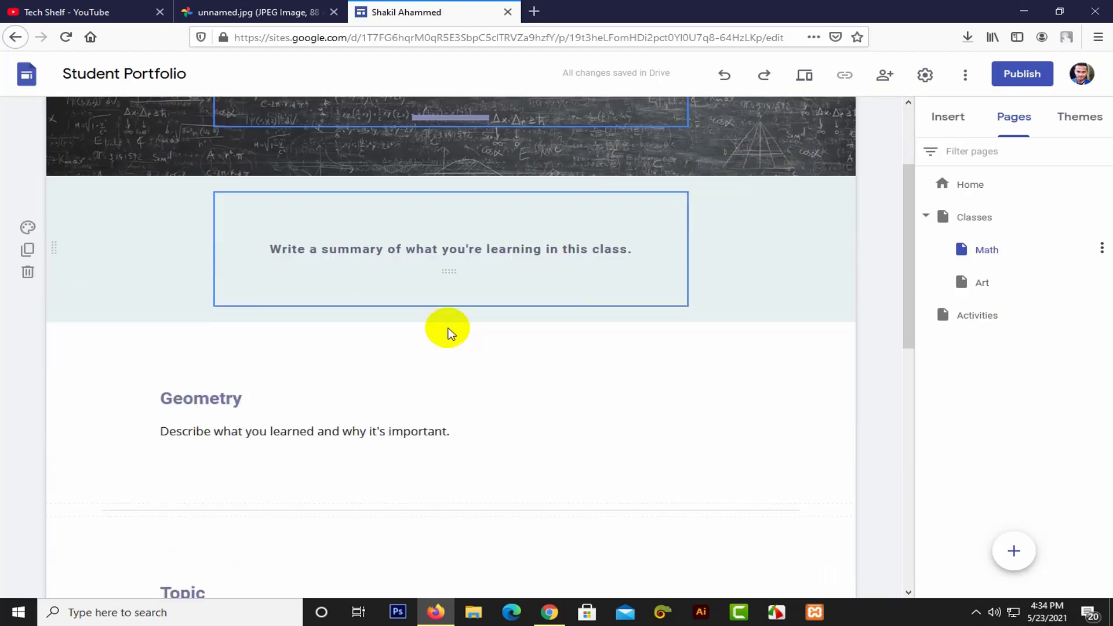
scroll(268, 351, "down", 3)
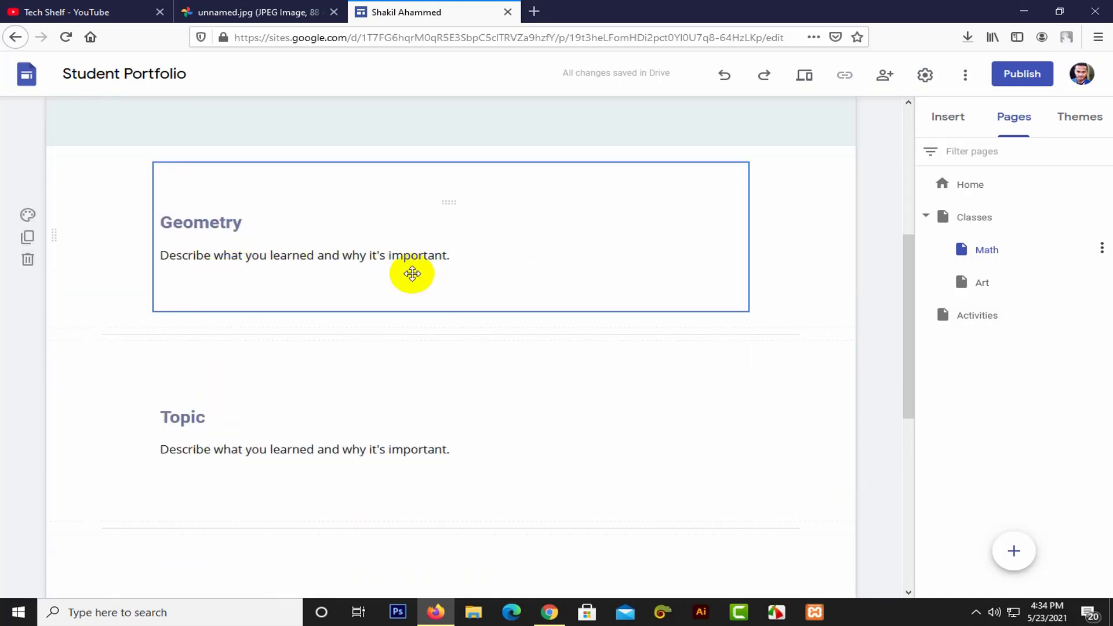
scroll(458, 277, "down", 1)
scroll(301, 279, "down", 4)
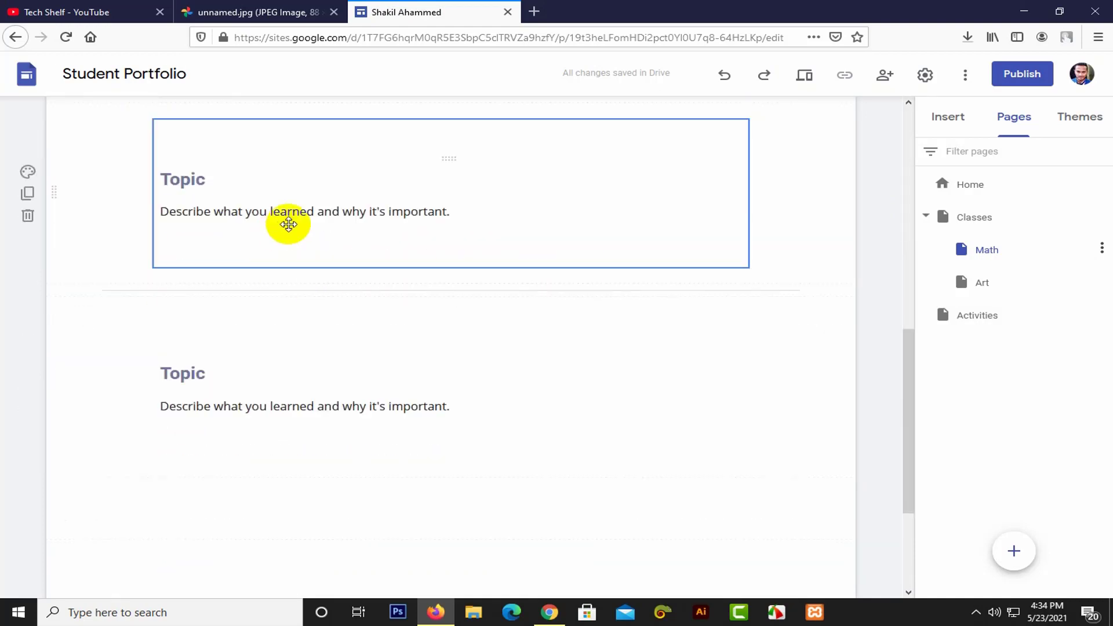
scroll(278, 249, "up", 2)
left_click(273, 262)
scroll(342, 389, "down", 5)
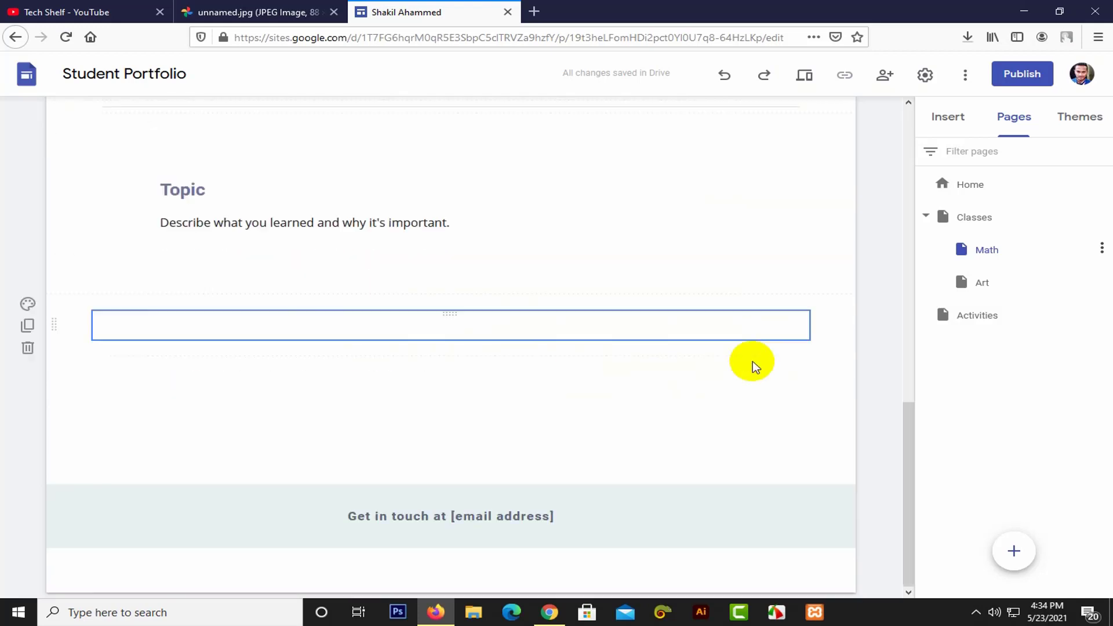
scroll(573, 325, "up", 15)
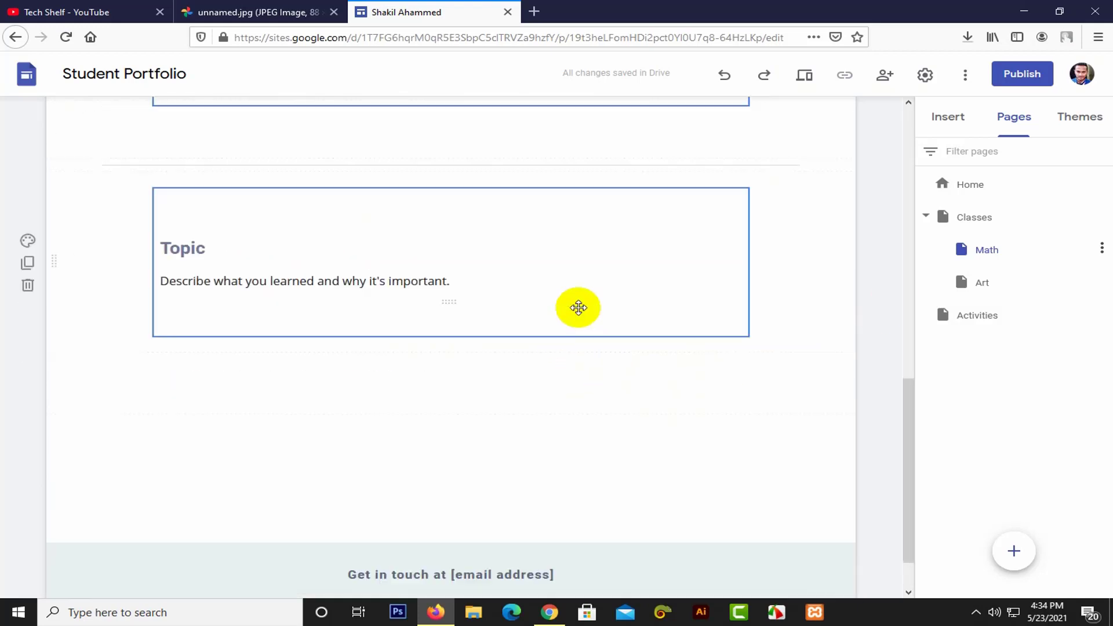
left_click(721, 278)
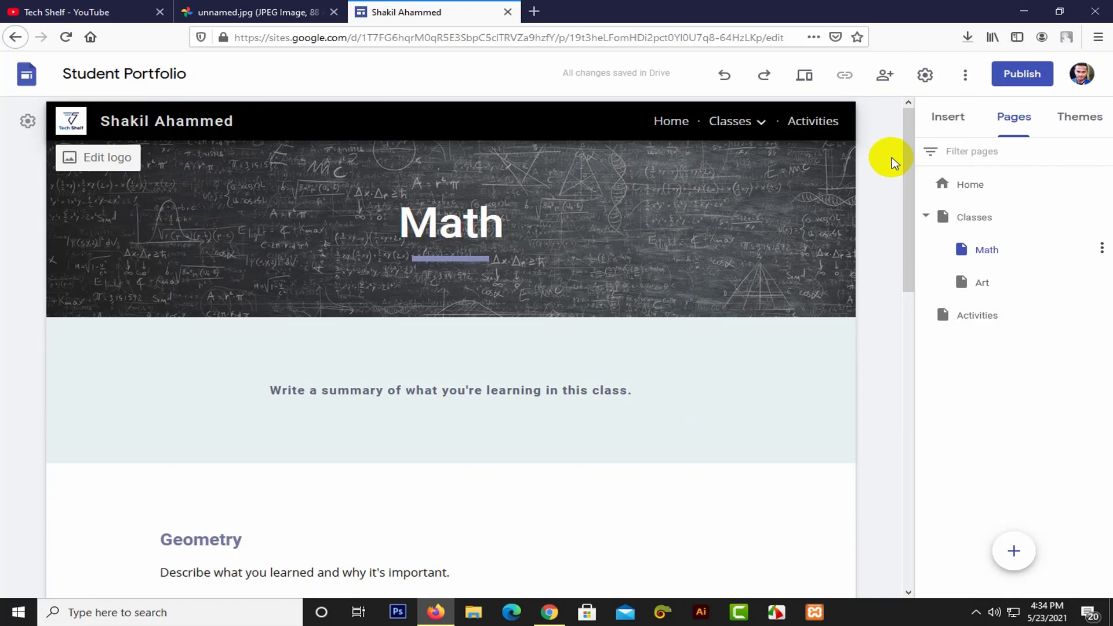
Step: Switch to the Art page through the Classes submenu and review its project placeholders and footer
left_click(629, 219)
mouse_move(728, 134)
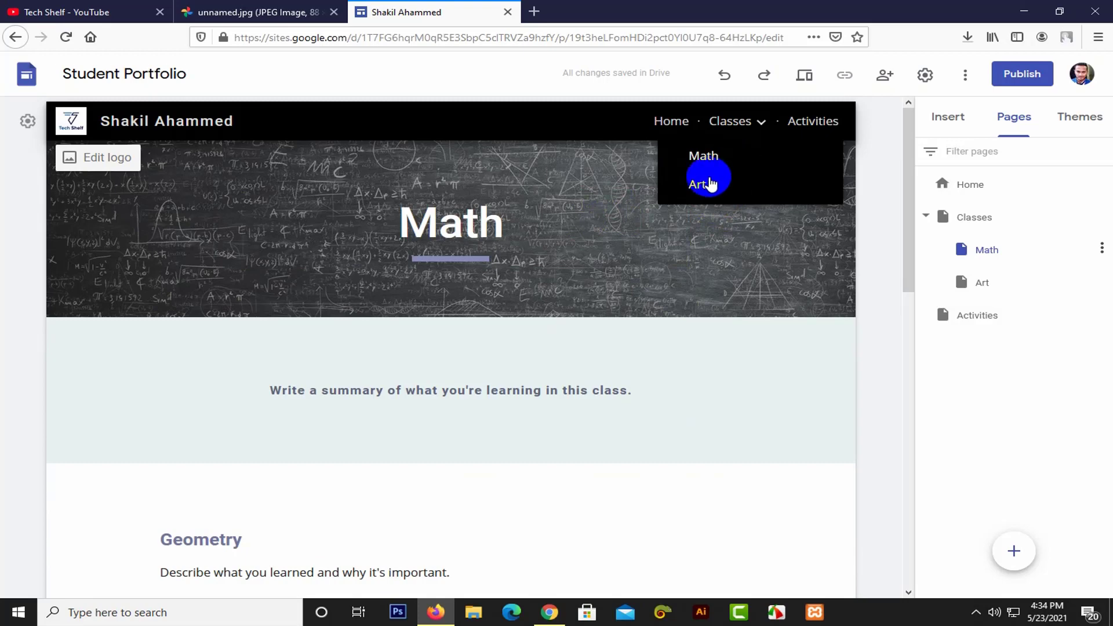
left_click(708, 184)
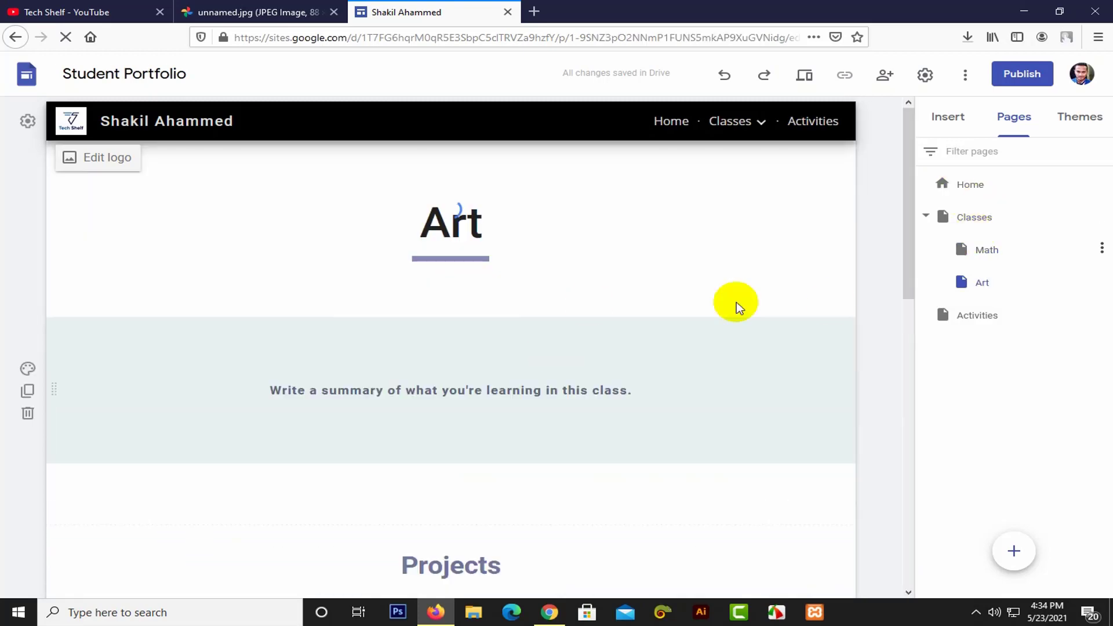
left_click(979, 284)
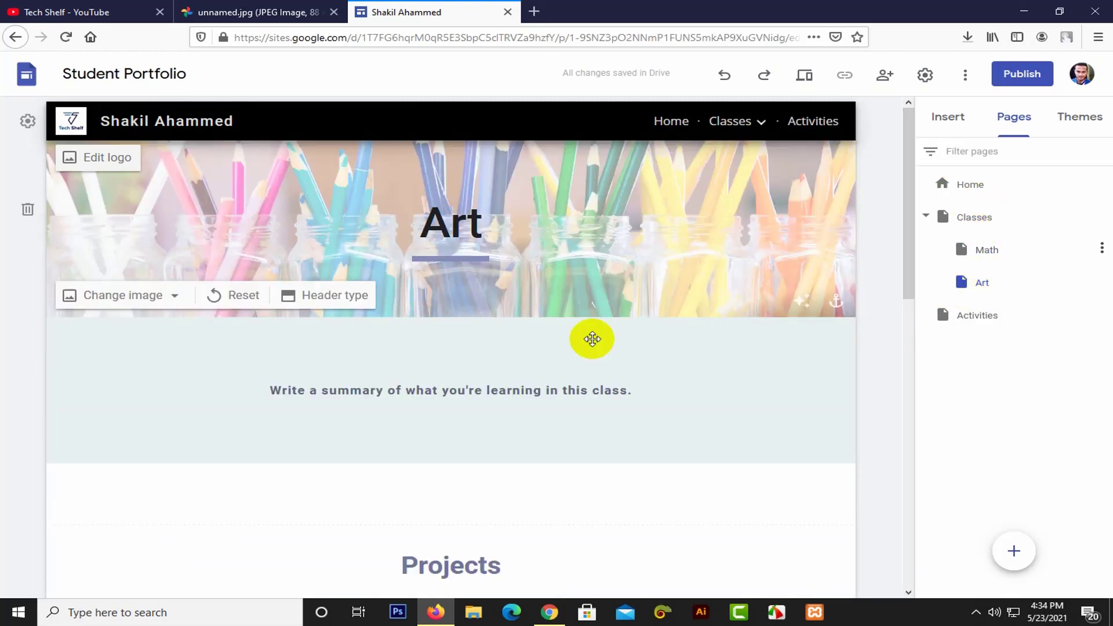
scroll(589, 336, "down", 8)
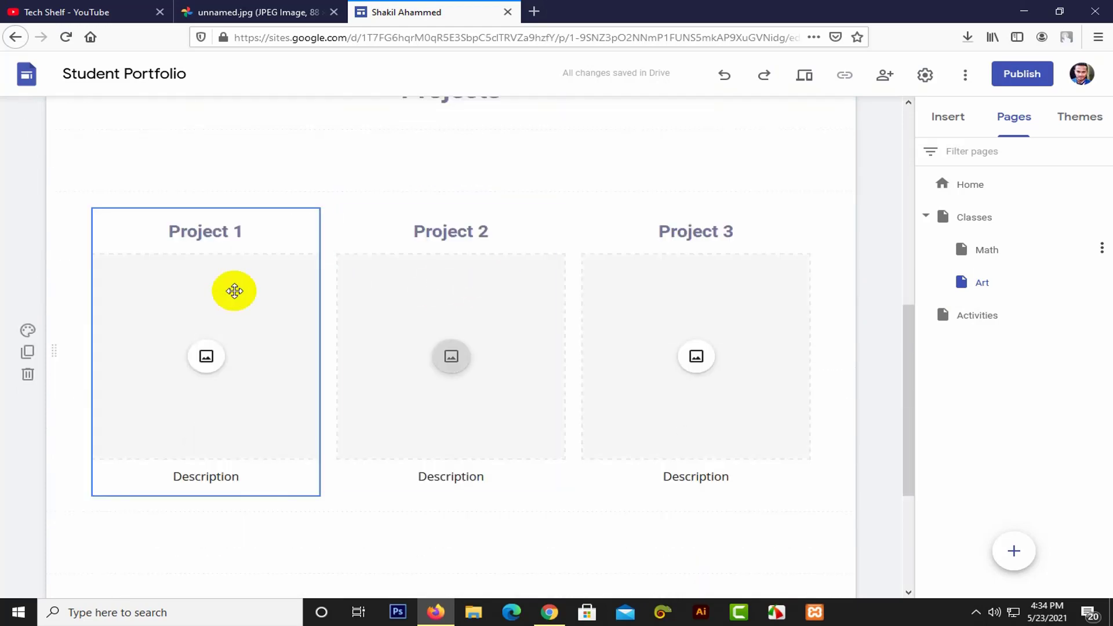
scroll(267, 297, "down", 4)
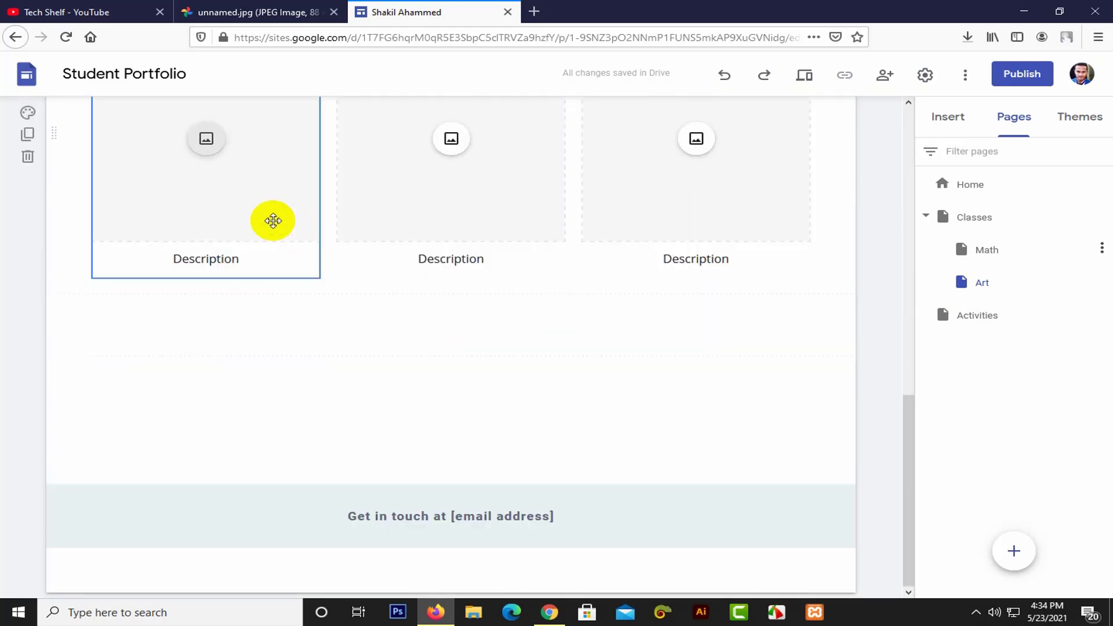
scroll(273, 218, "up", 4)
Step: Browse the Drive, URL, image search and Photos sources for the Project 1 image, and close the picker without choosing one
left_click(204, 380)
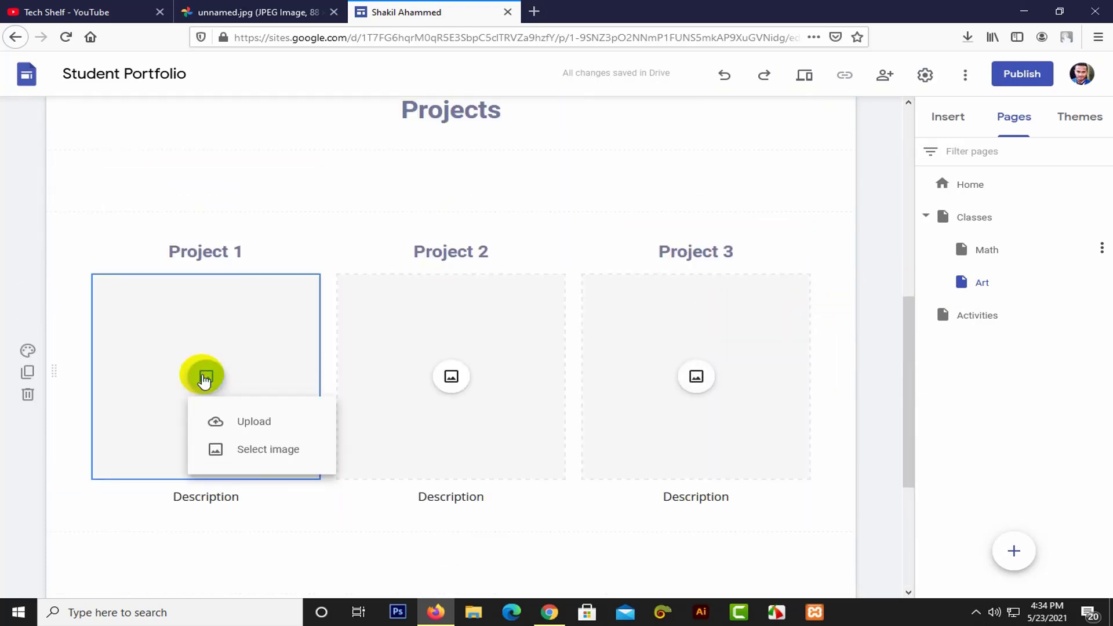
left_click(278, 452)
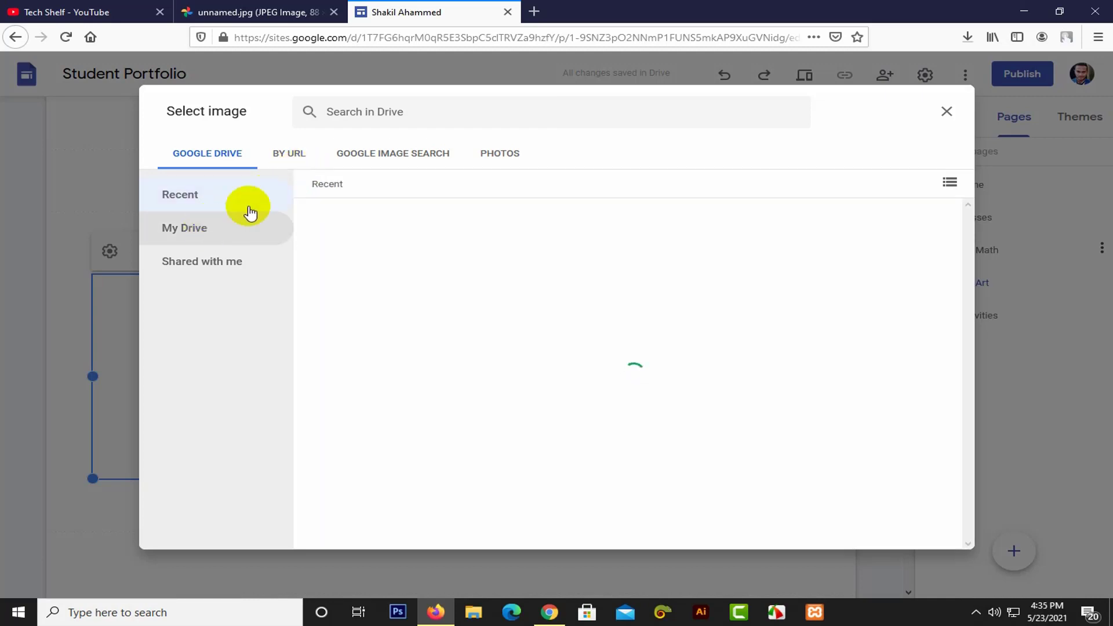
left_click(287, 150)
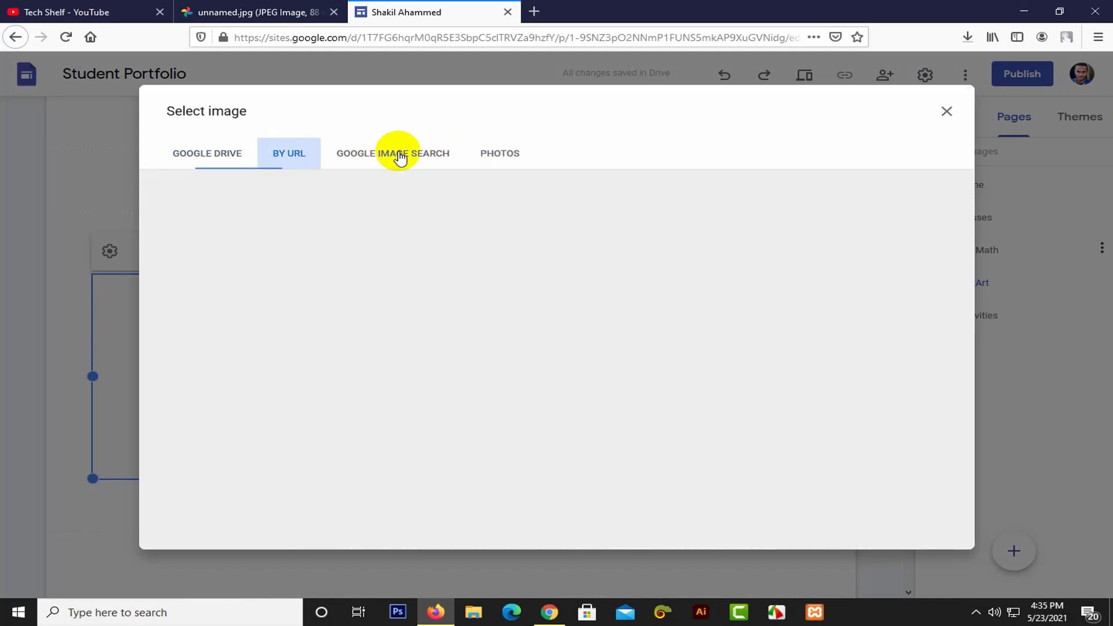
left_click(398, 154)
left_click(499, 154)
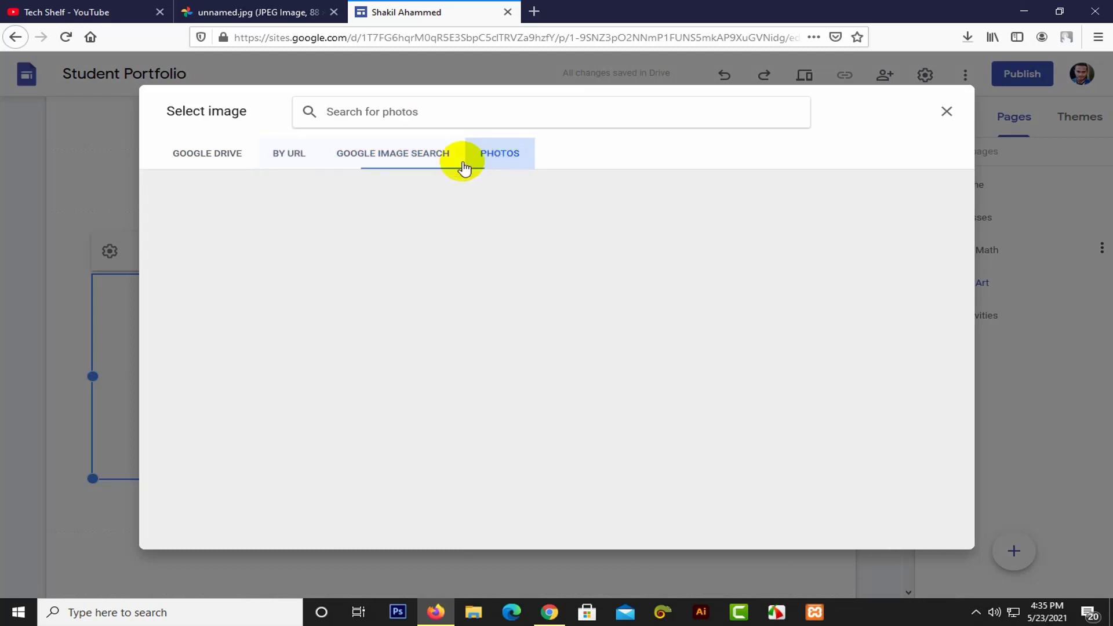
double_click(232, 155)
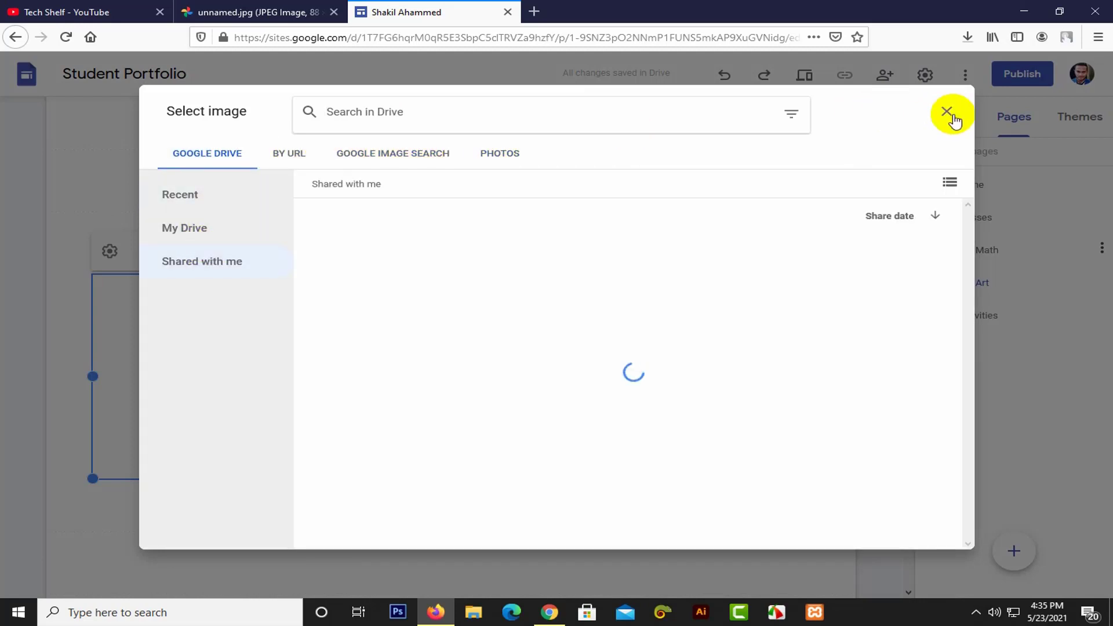
left_click(948, 112)
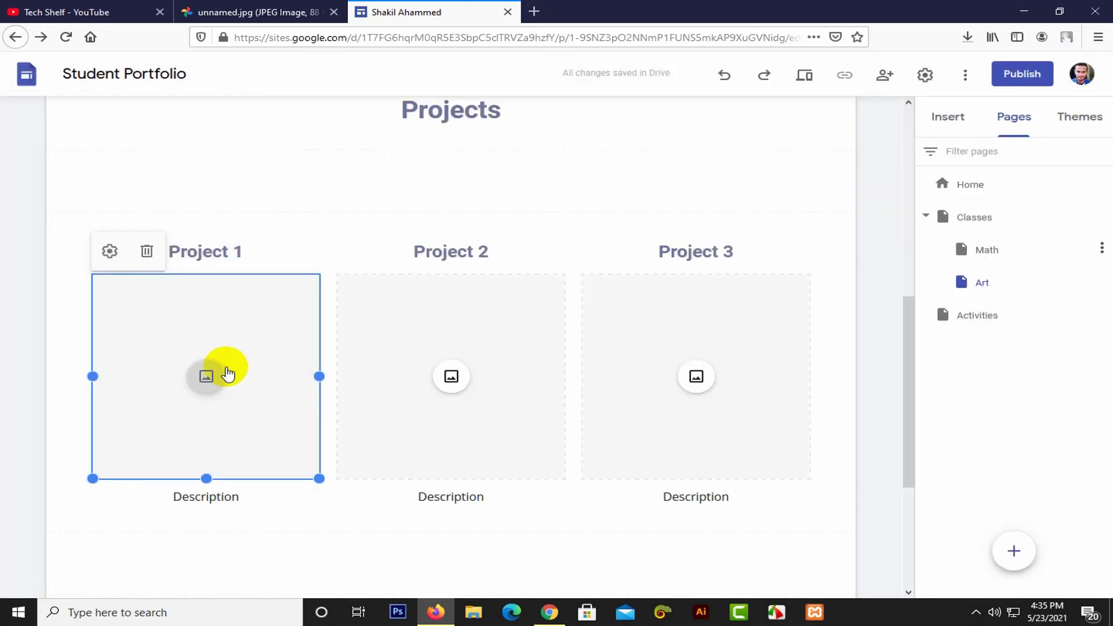
left_click(194, 389)
left_click(267, 452)
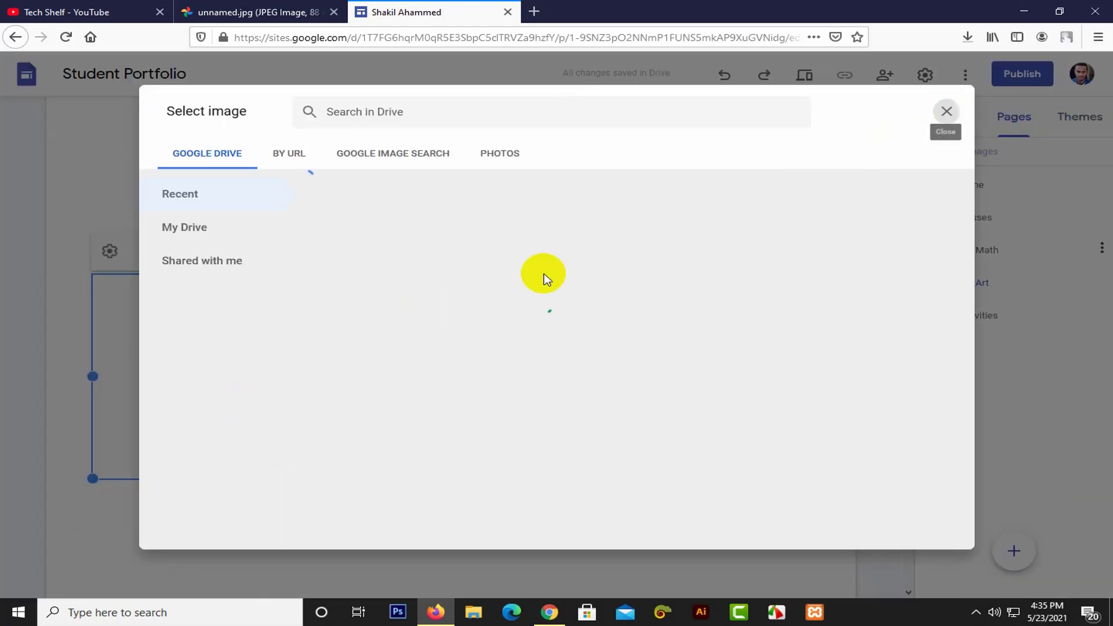
key("Escape")
Step: Upload an image from the Downloads folder into the Project 1 placeholder on the Art page
left_click(211, 386)
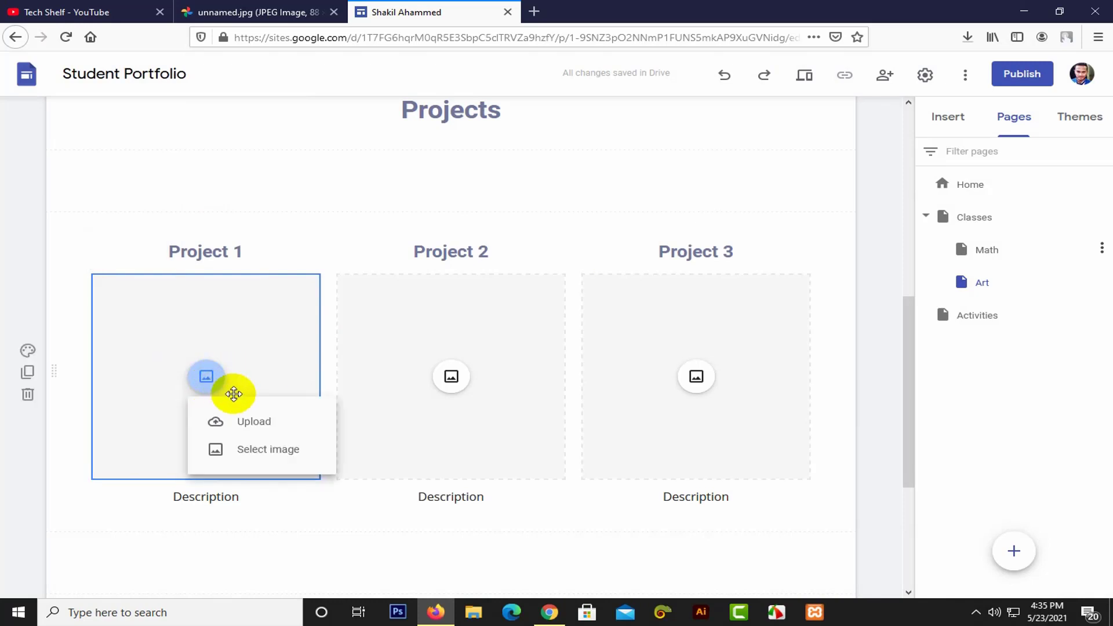
left_click(255, 421)
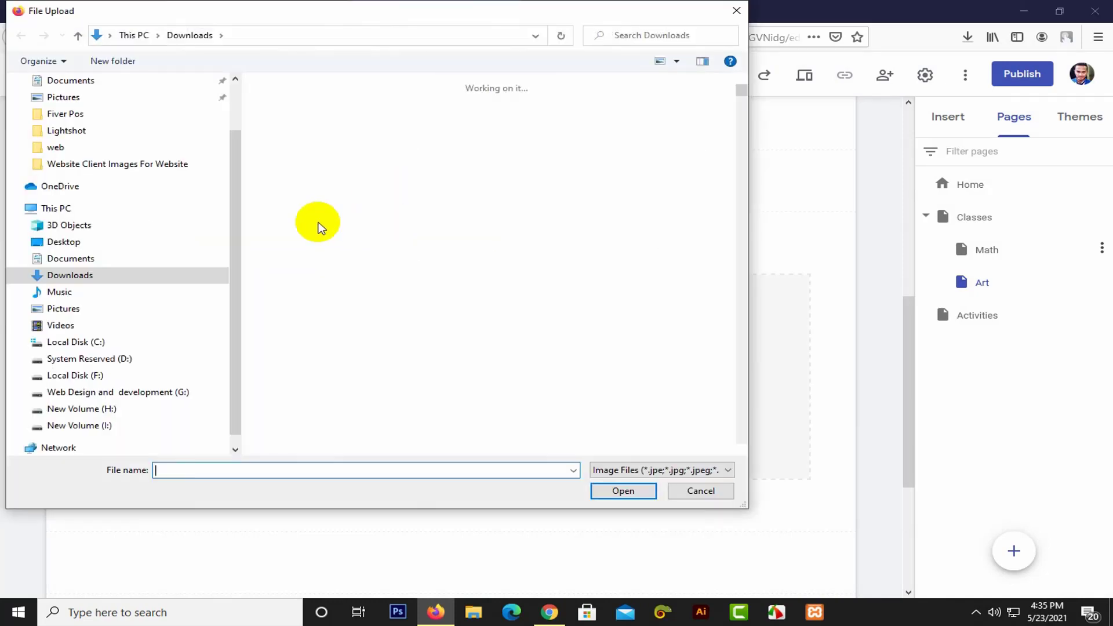
double_click(410, 159)
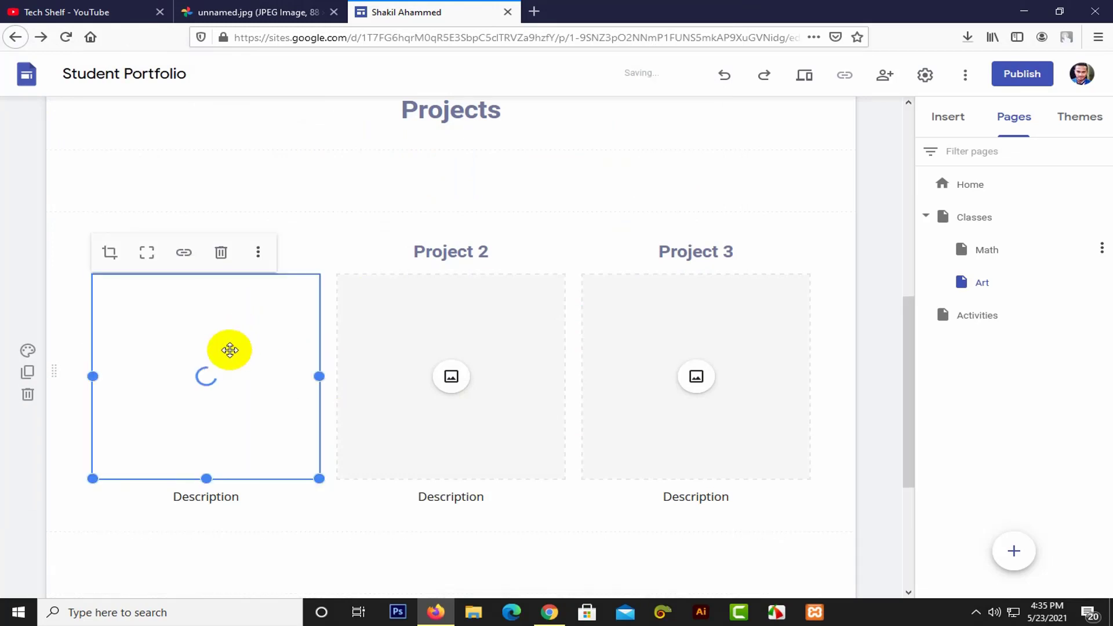
Step: Highlight the description text under the Project 1 image, leave it unedited, and view the Art page's footer
left_click(209, 496)
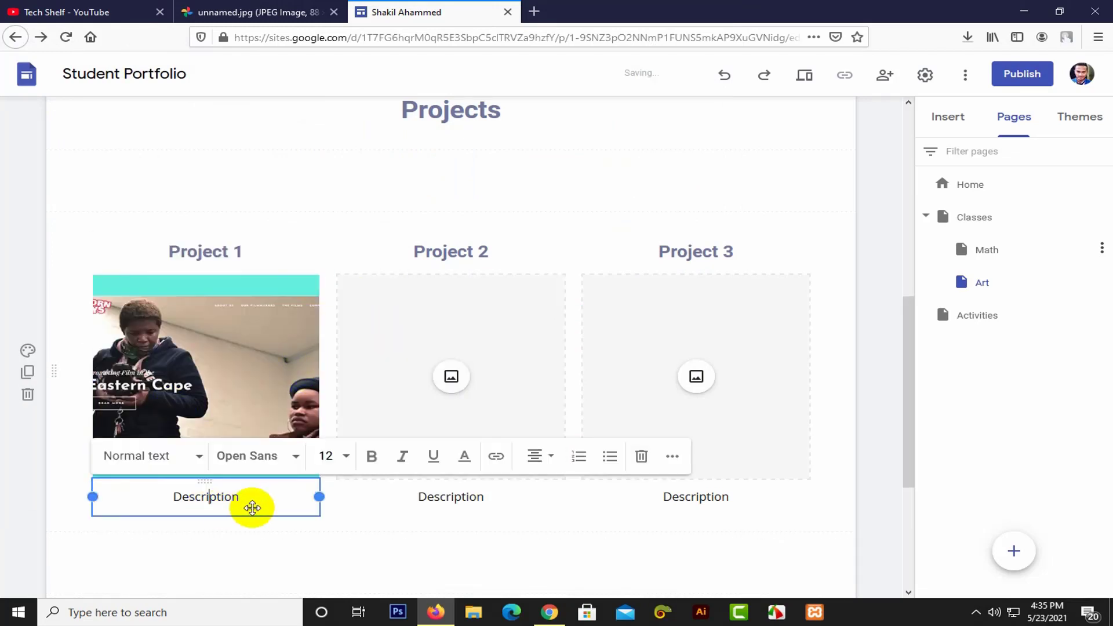
left_click_drag(251, 498, 168, 495)
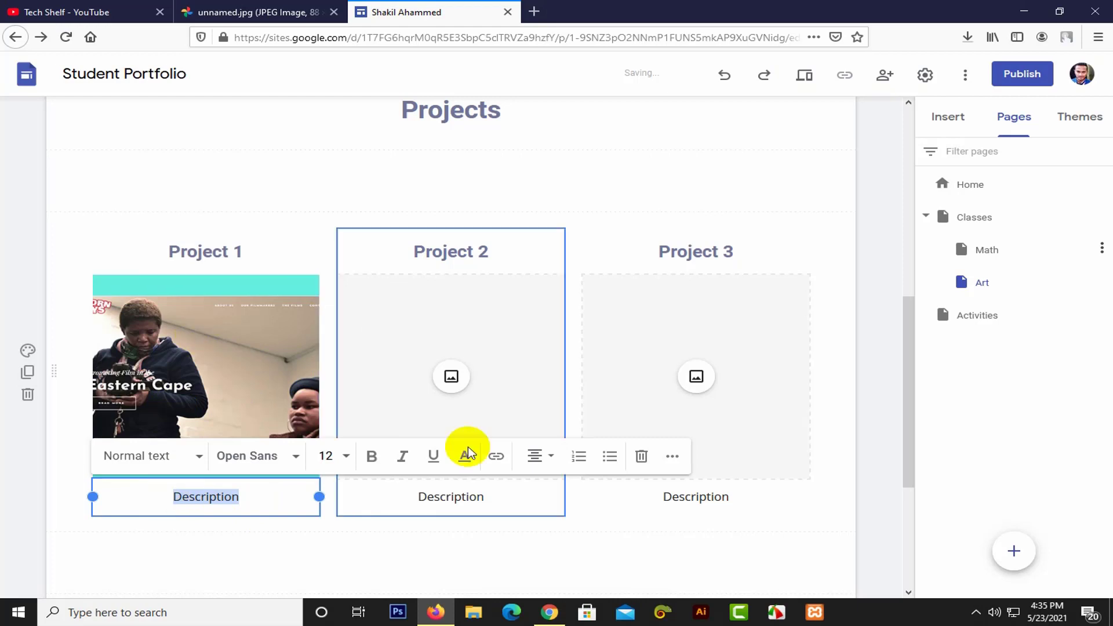
left_click(587, 549)
scroll(310, 435, "down", 4)
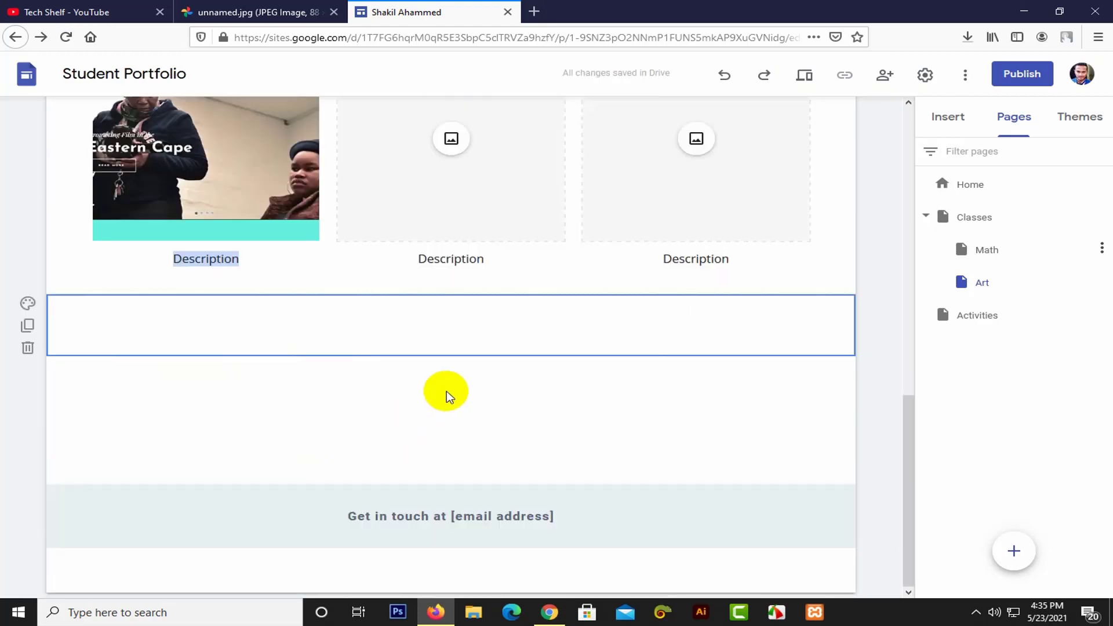
Step: Open the Art page's footer for editing, leave its contact text unedited, and hide the footer on this page
mouse_move(370, 506)
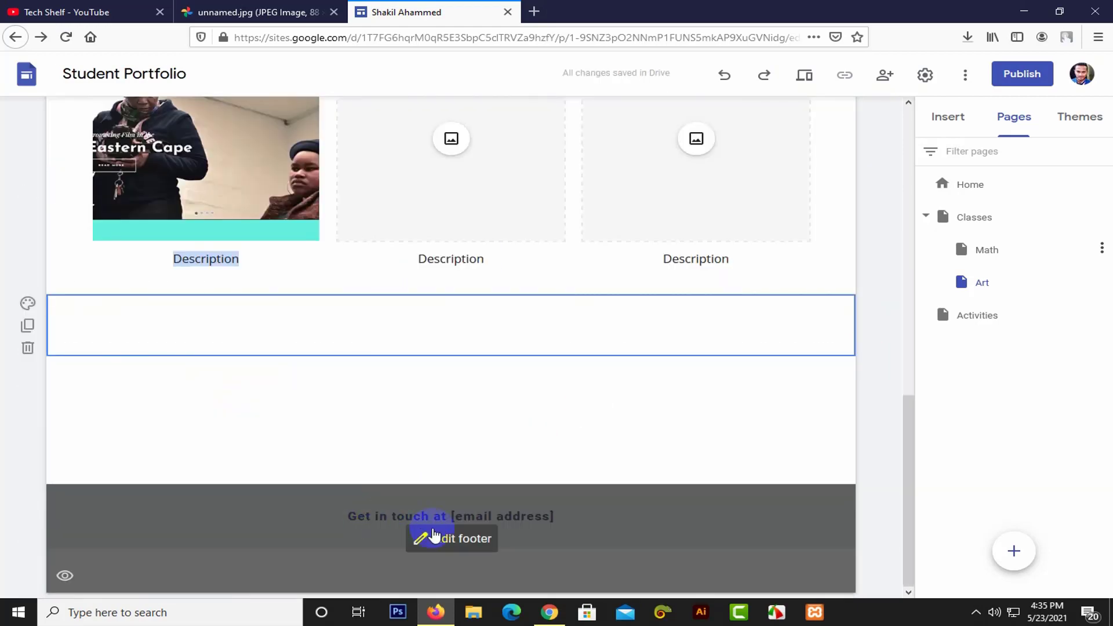
left_click(453, 545)
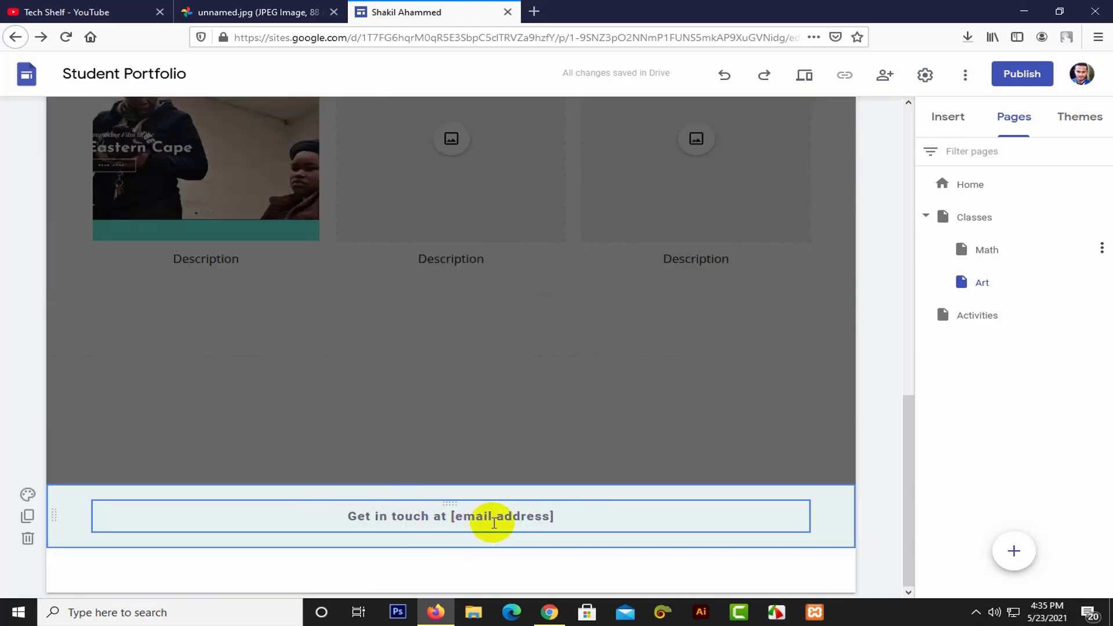
left_click(493, 523)
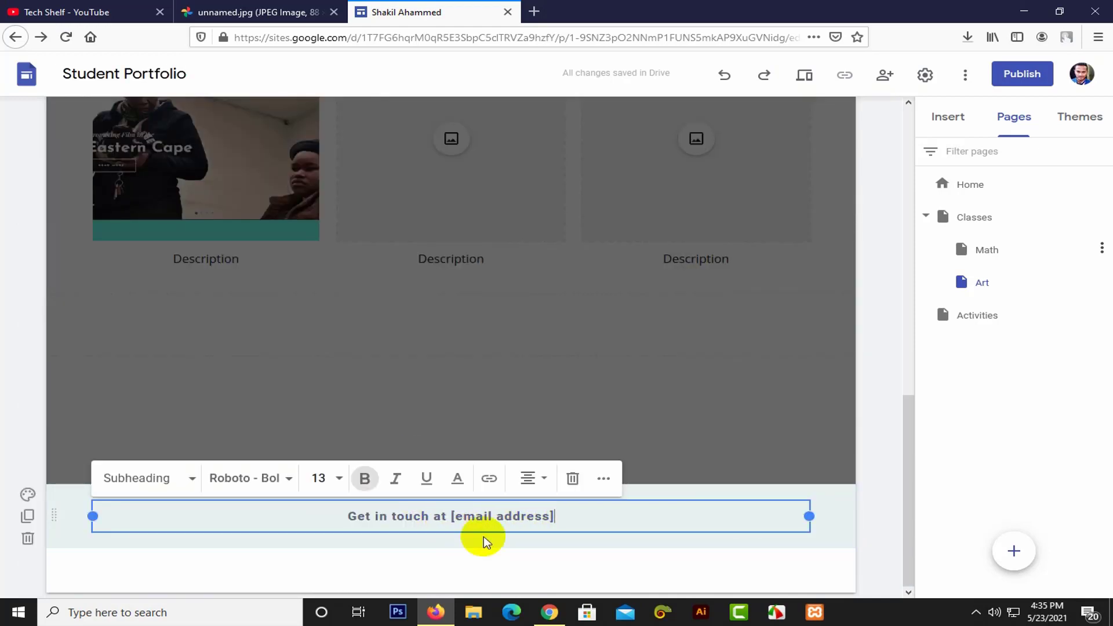
left_click(67, 445)
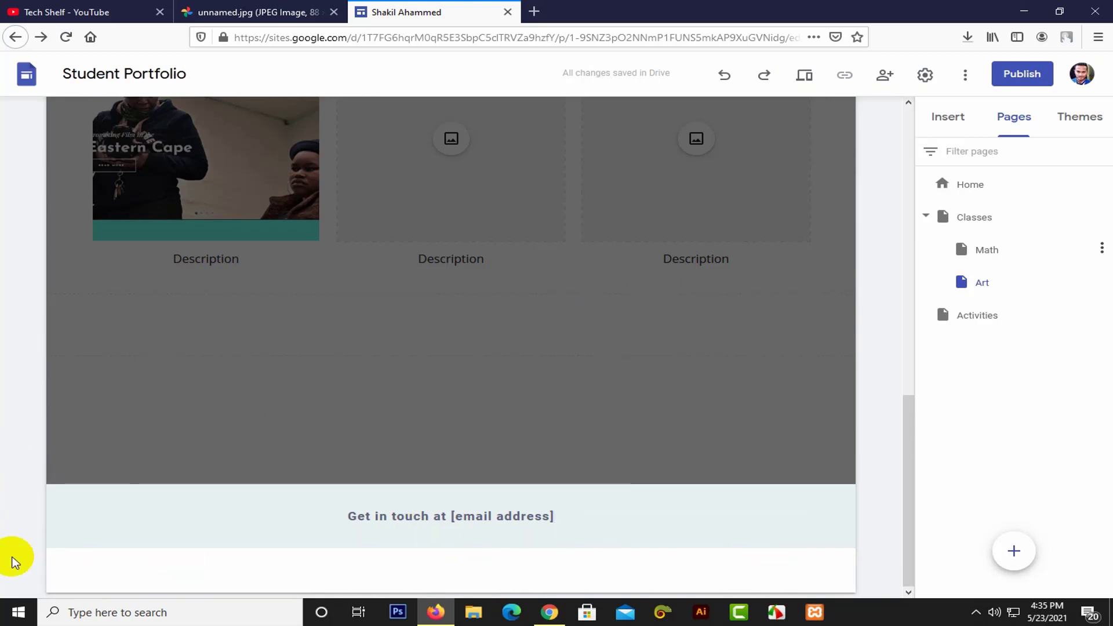
scroll(644, 417, "up", 4)
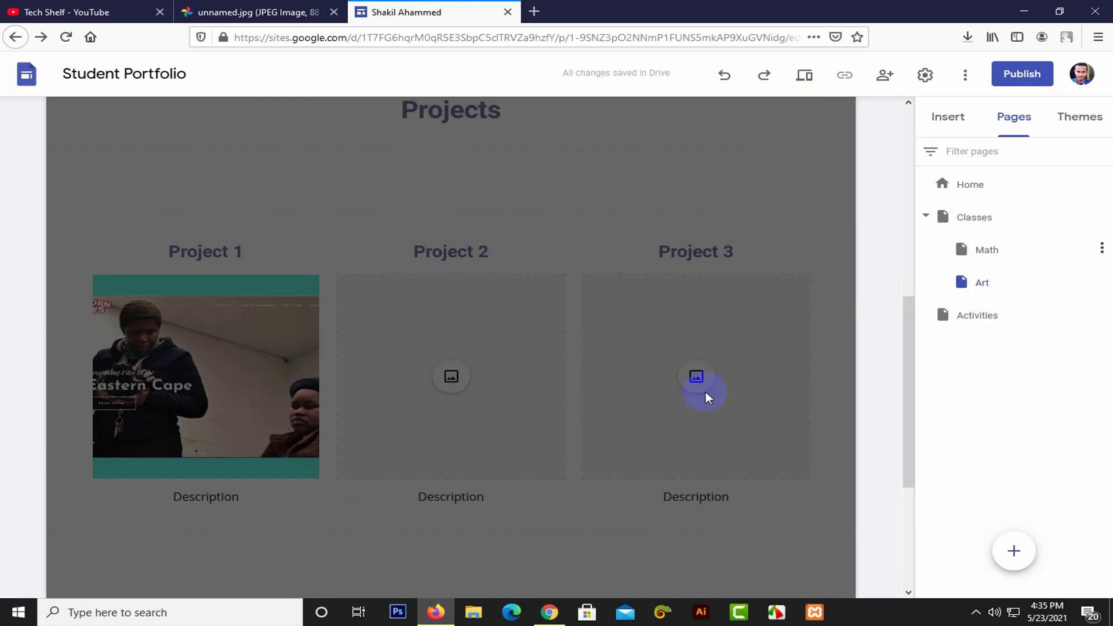
scroll(580, 418, "down", 4)
left_click(442, 440)
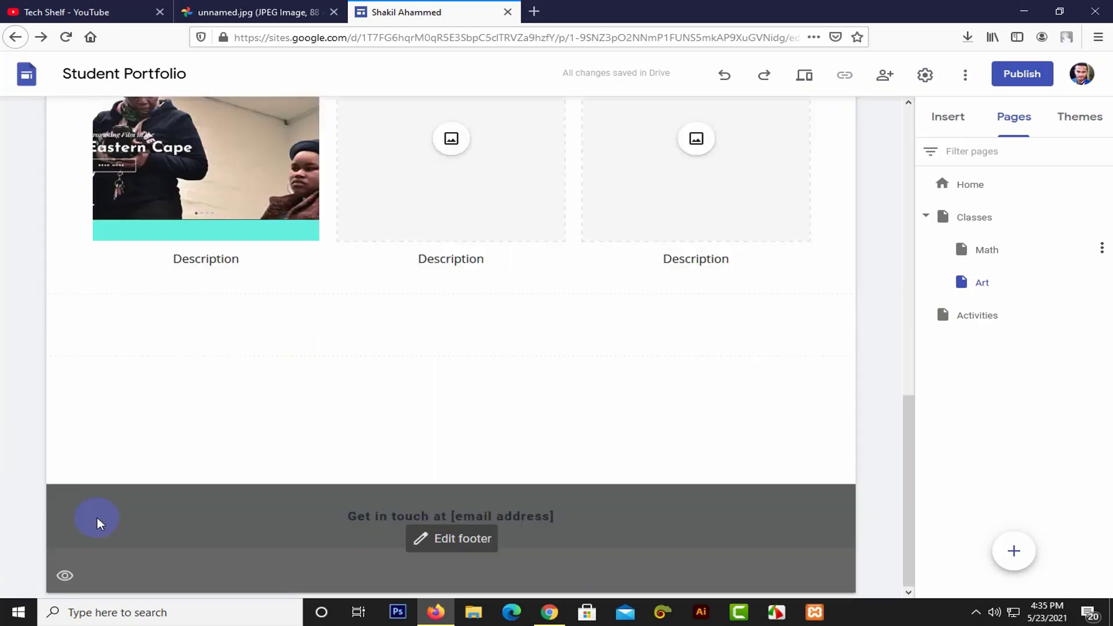
left_click(66, 576)
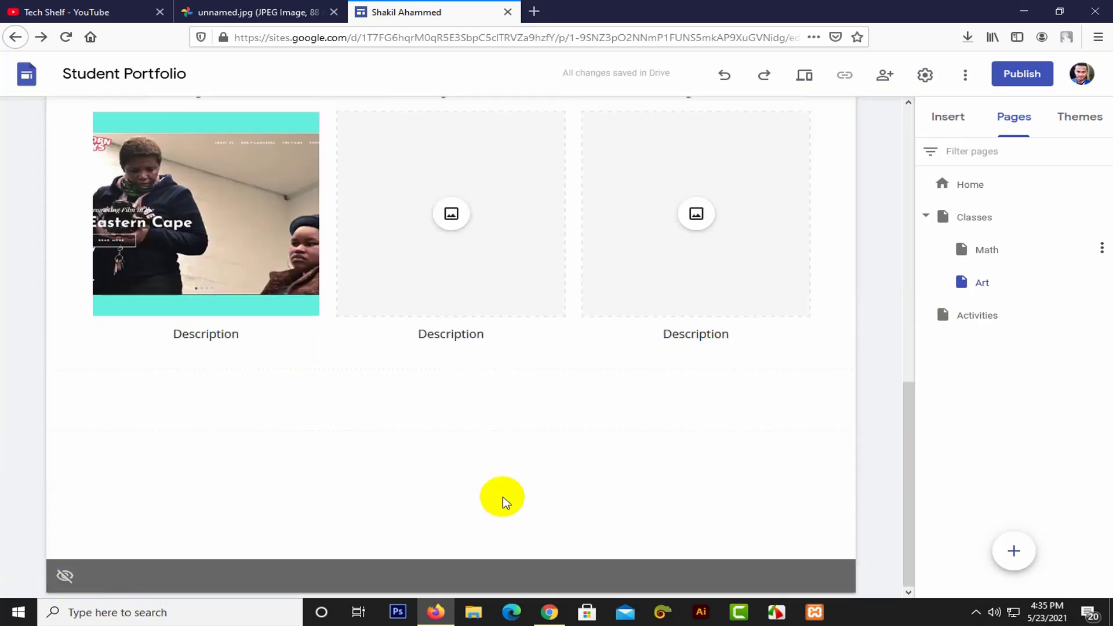
Step: Switch to the Activities page, review its header and activity blocks, and look over the insertable elements
scroll(736, 323, "up", 10)
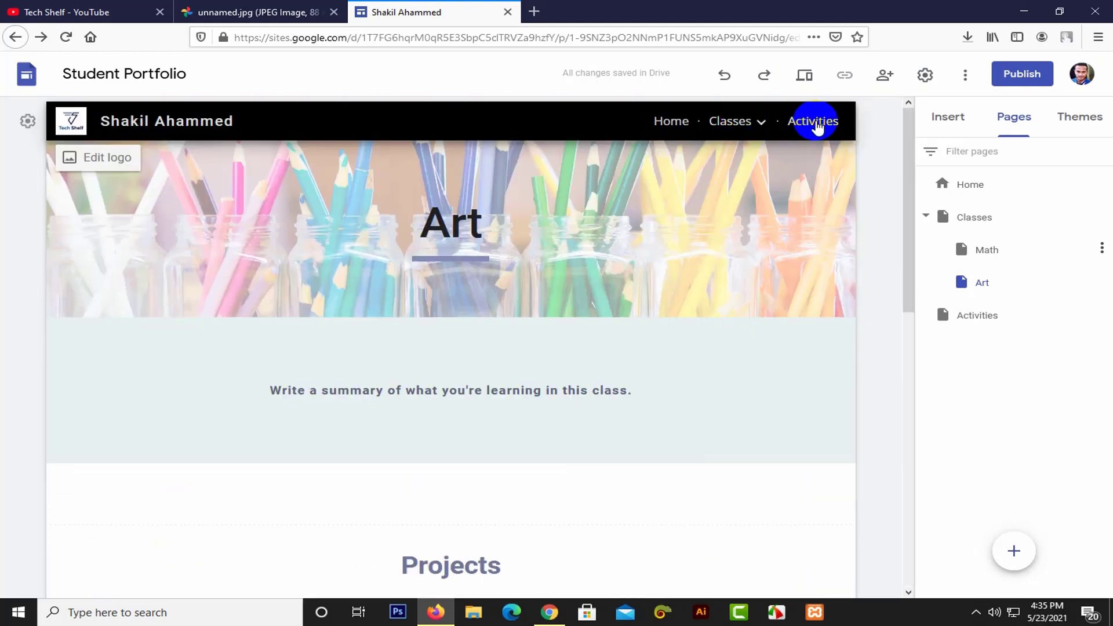
left_click(817, 123)
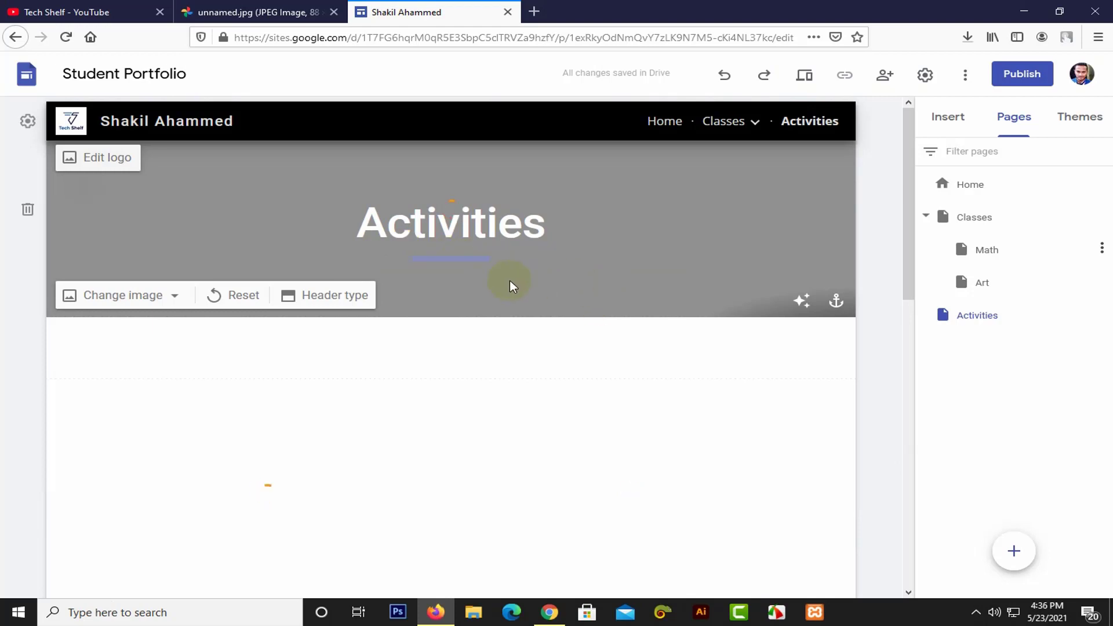
scroll(442, 311, "down", 3)
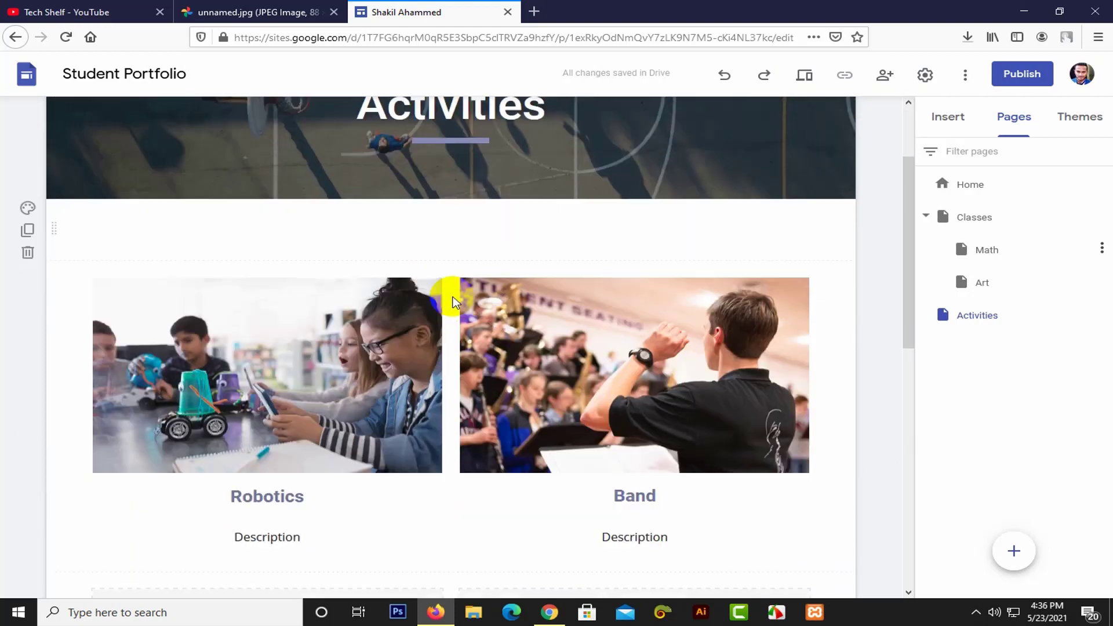
scroll(454, 299, "down", 6)
scroll(244, 246, "up", 4)
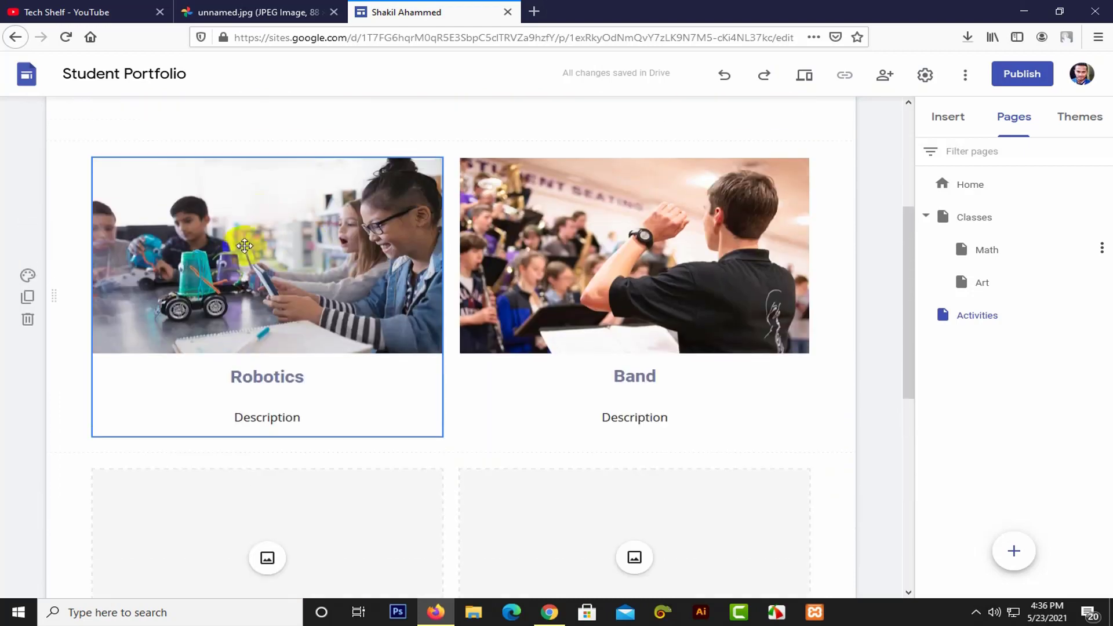
left_click_drag(323, 340, 294, 313)
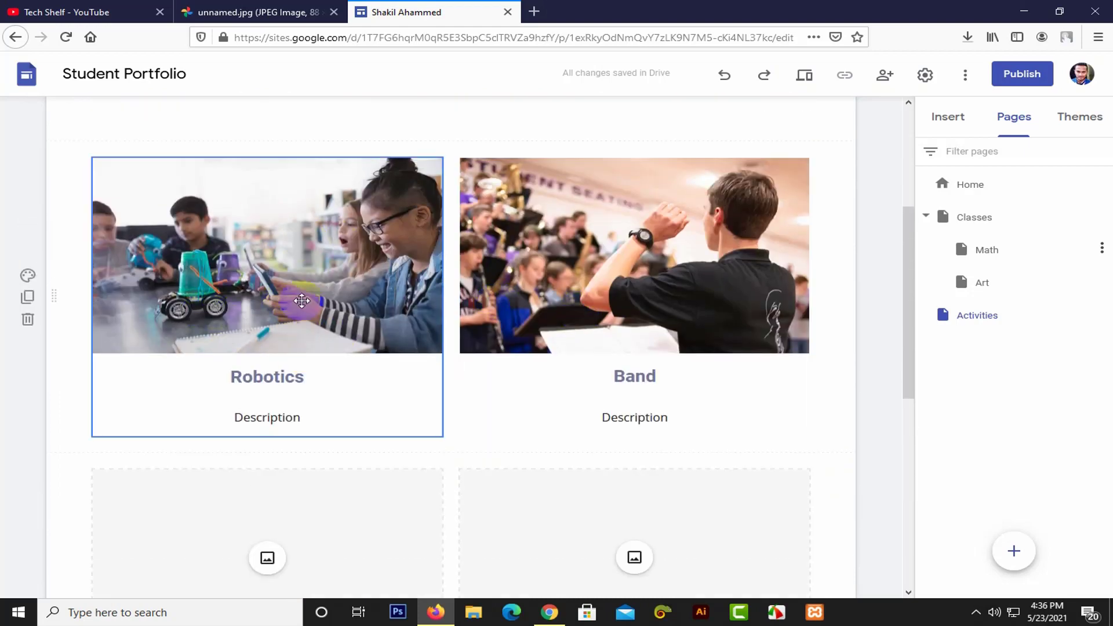
scroll(301, 351, "down", 4)
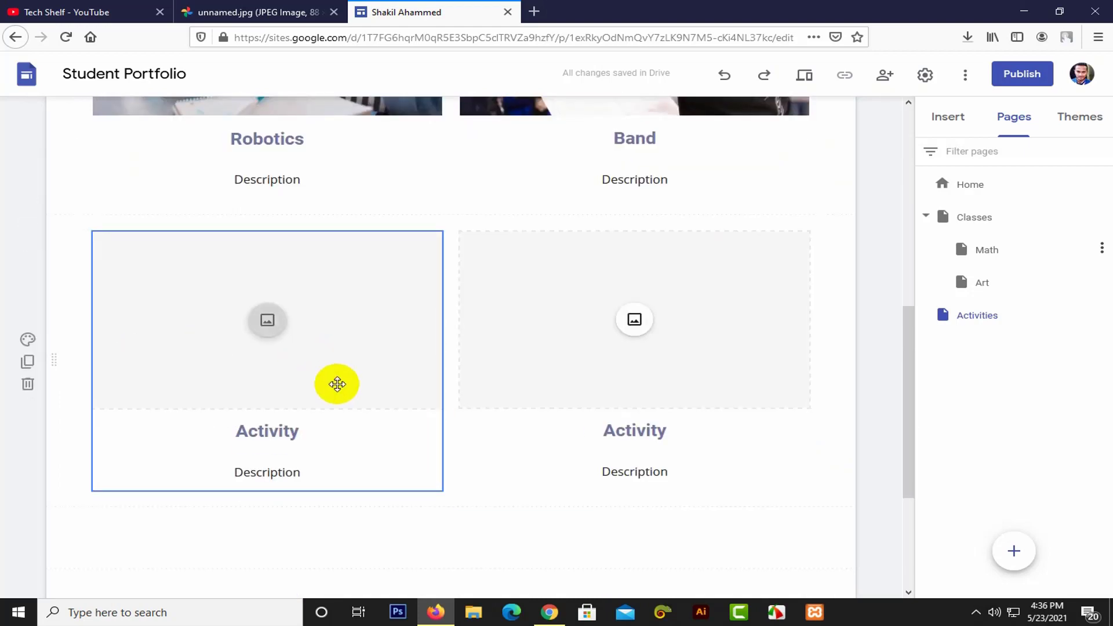
scroll(337, 384, "down", 4)
scroll(522, 371, "up", 10)
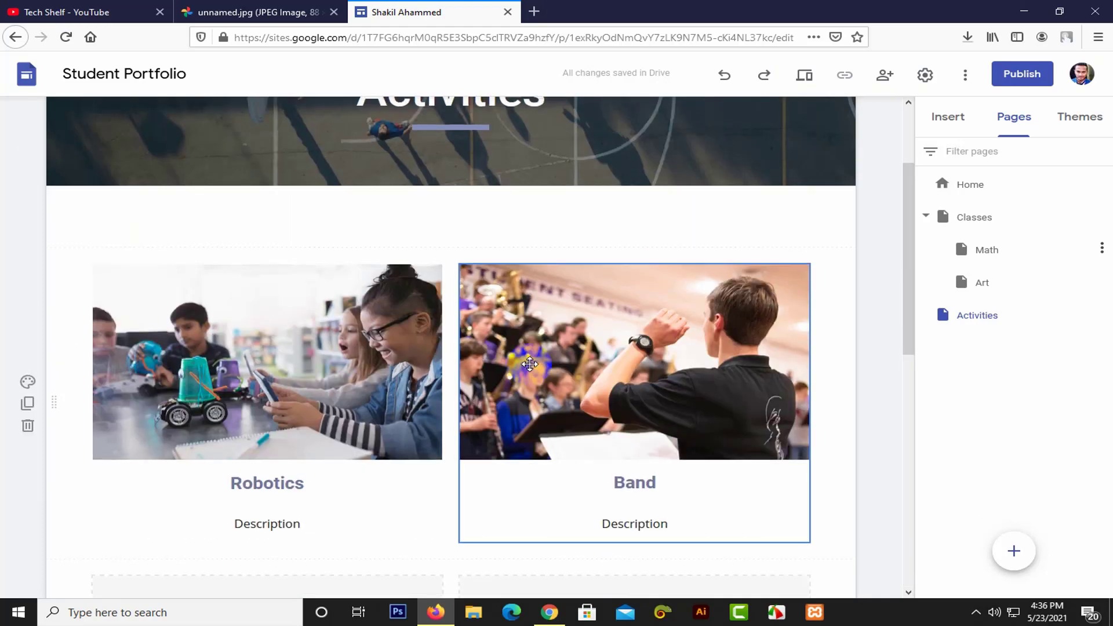
scroll(529, 364, "up", 3)
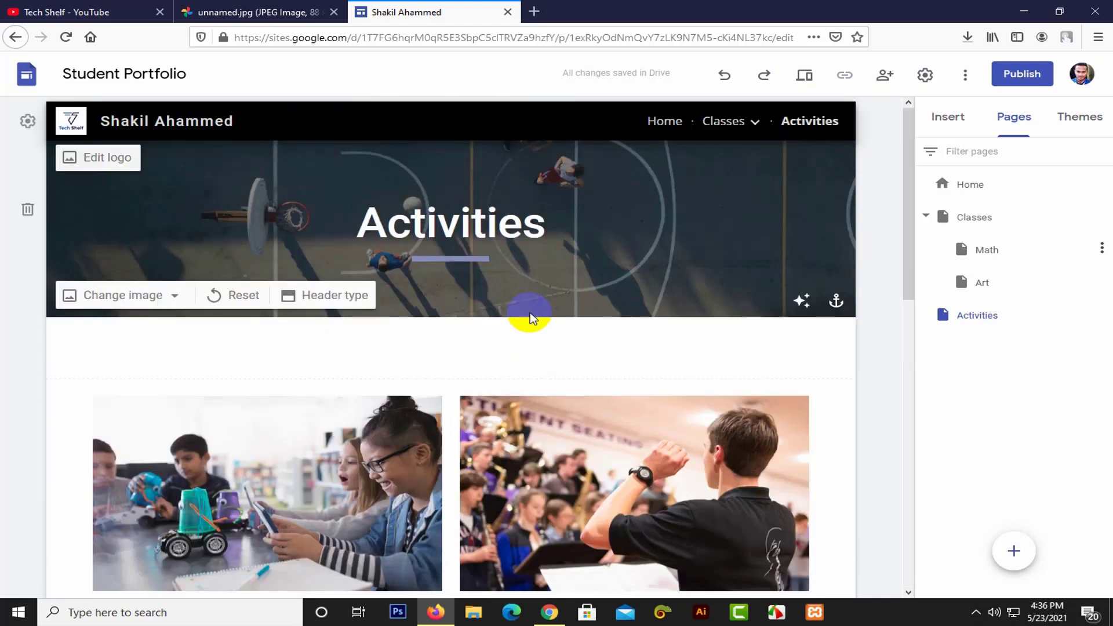
left_click(957, 118)
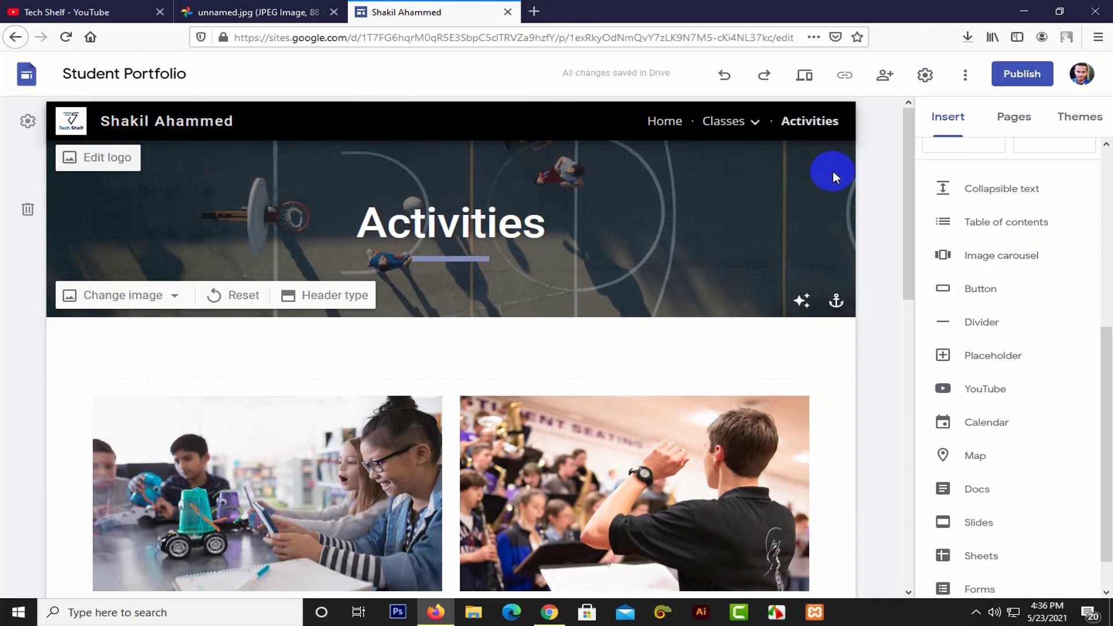
left_click(251, 113)
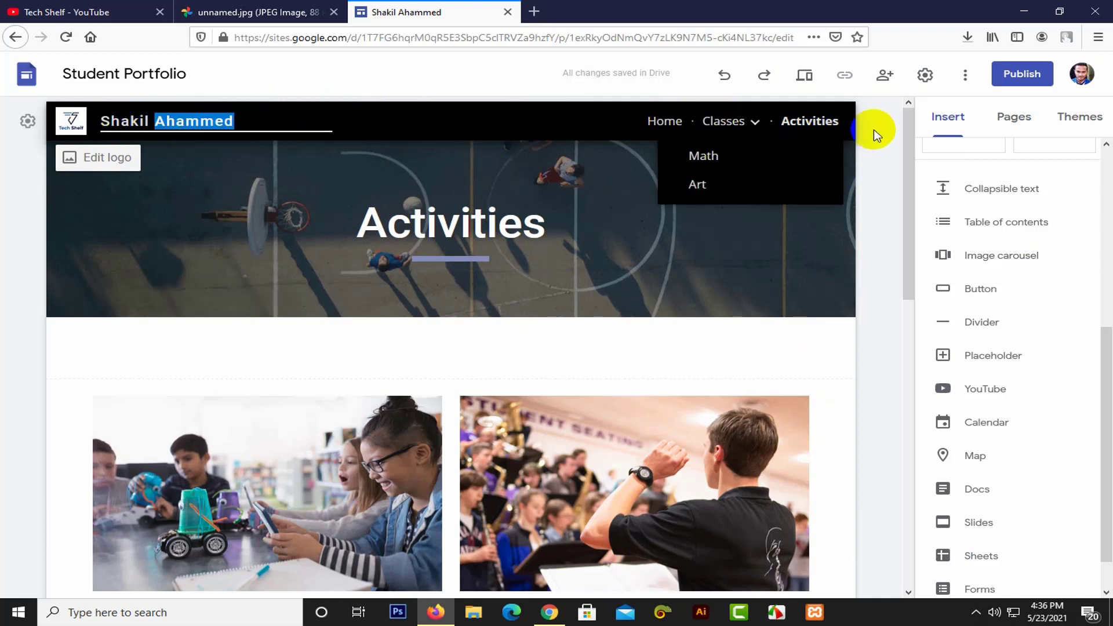
Step: Add a subpage named "Contact Us" under Classes
left_click(995, 133)
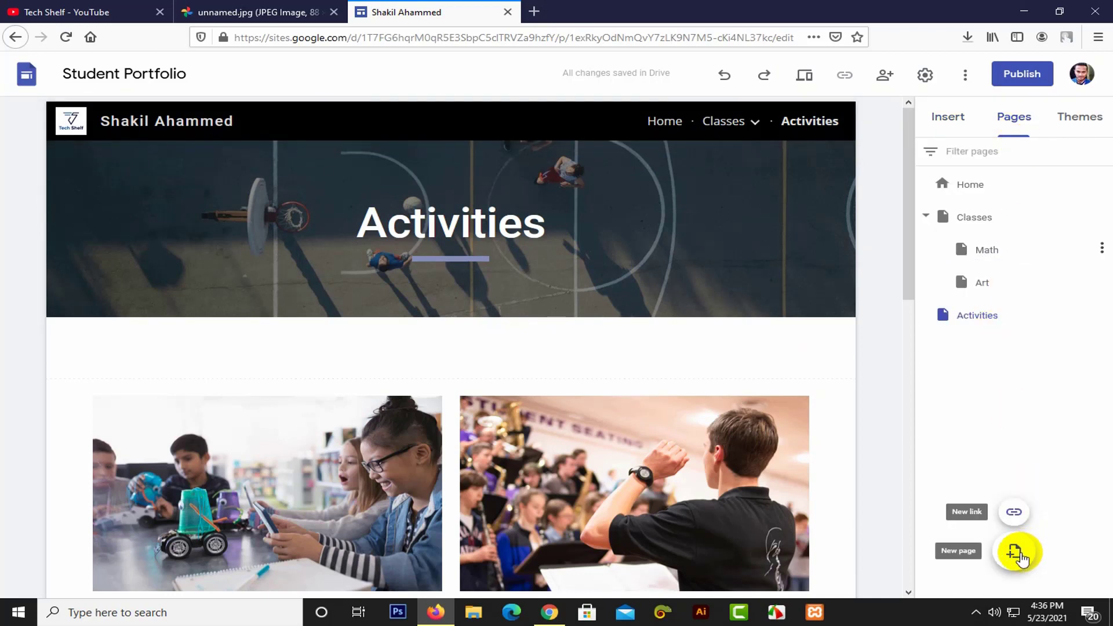
left_click(1016, 552)
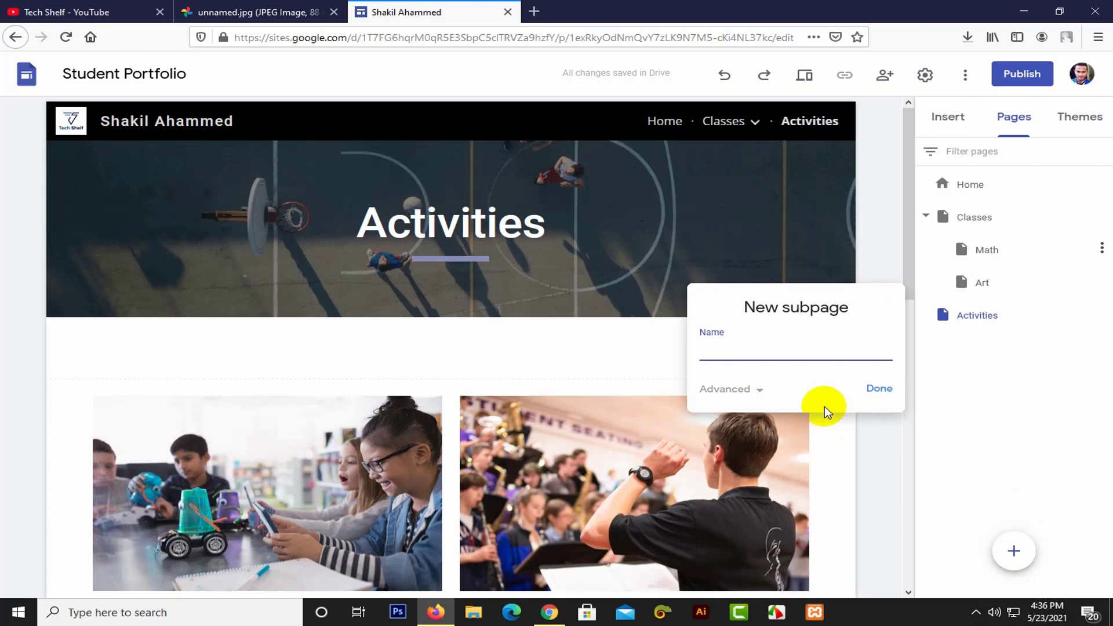
type("M")
key("BackSpace")
type("Contact Us")
left_click(880, 388)
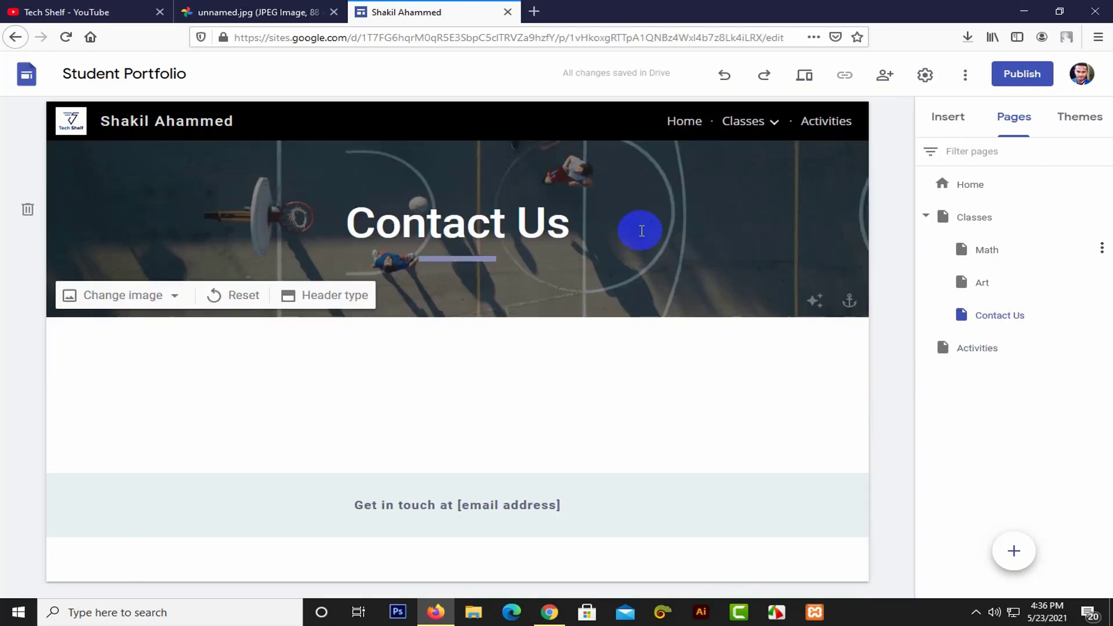
Step: Delete the Contact Us subpage from the Classes group
mouse_move(748, 121)
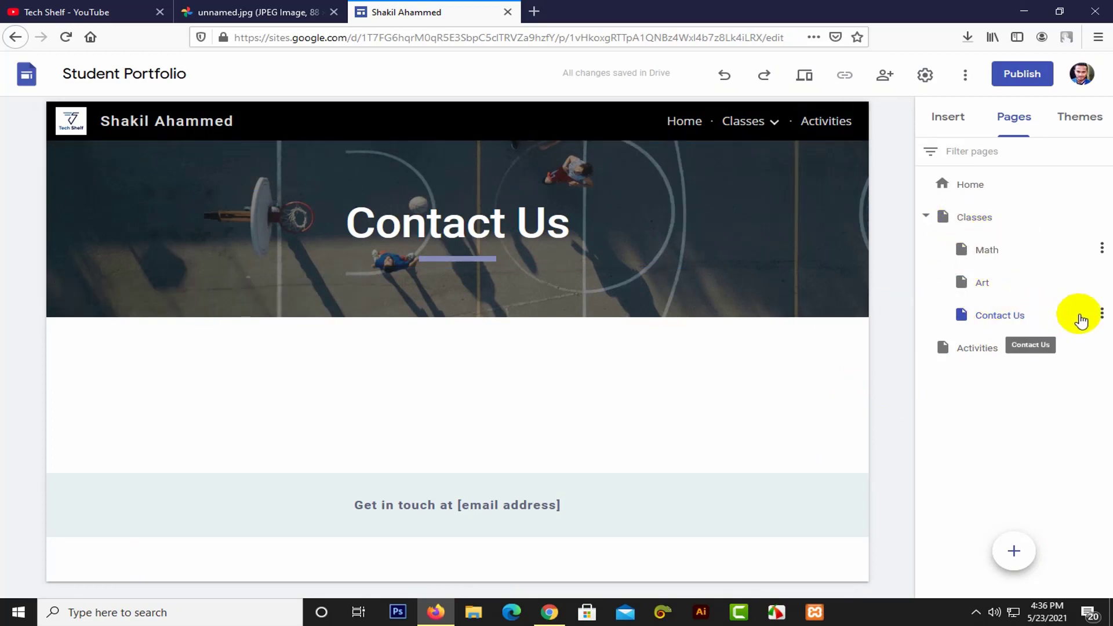
left_click(1102, 315)
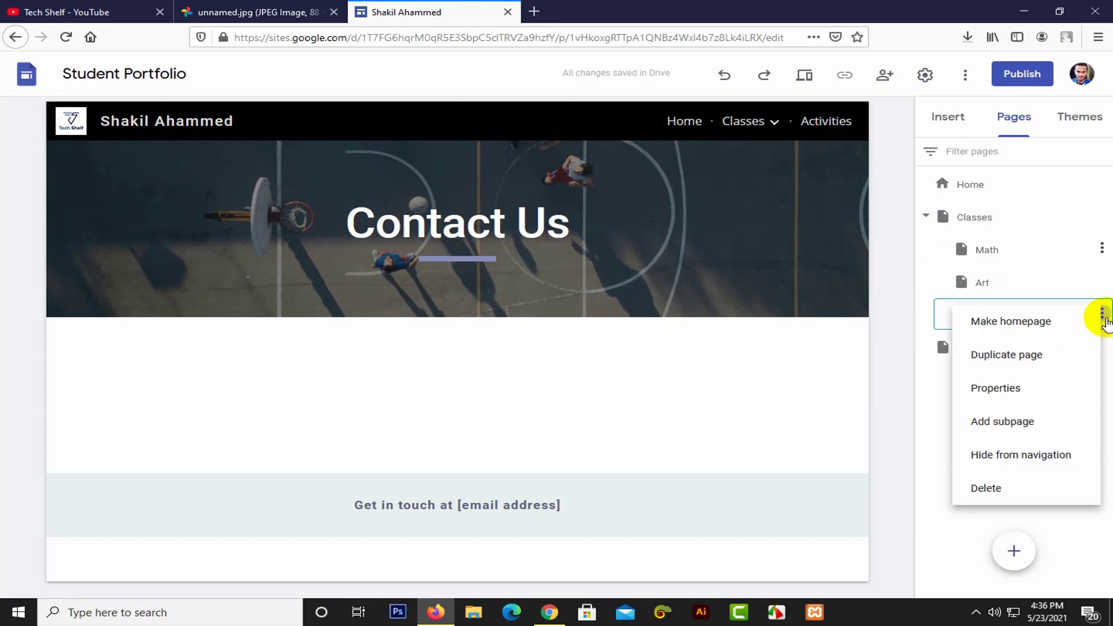
left_click(1102, 316)
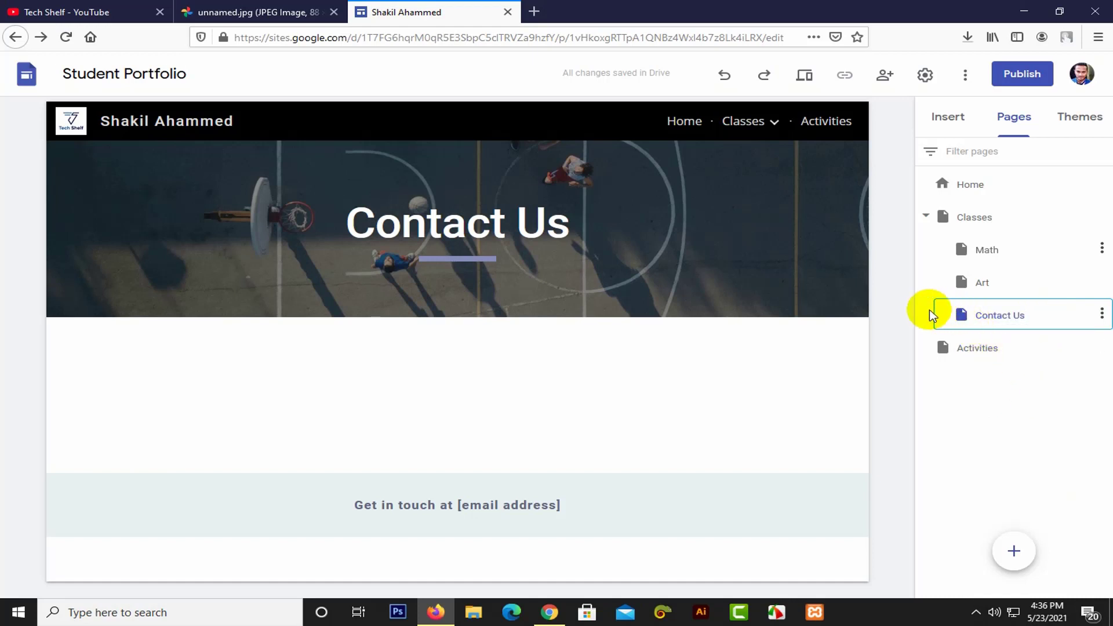
left_click(1102, 316)
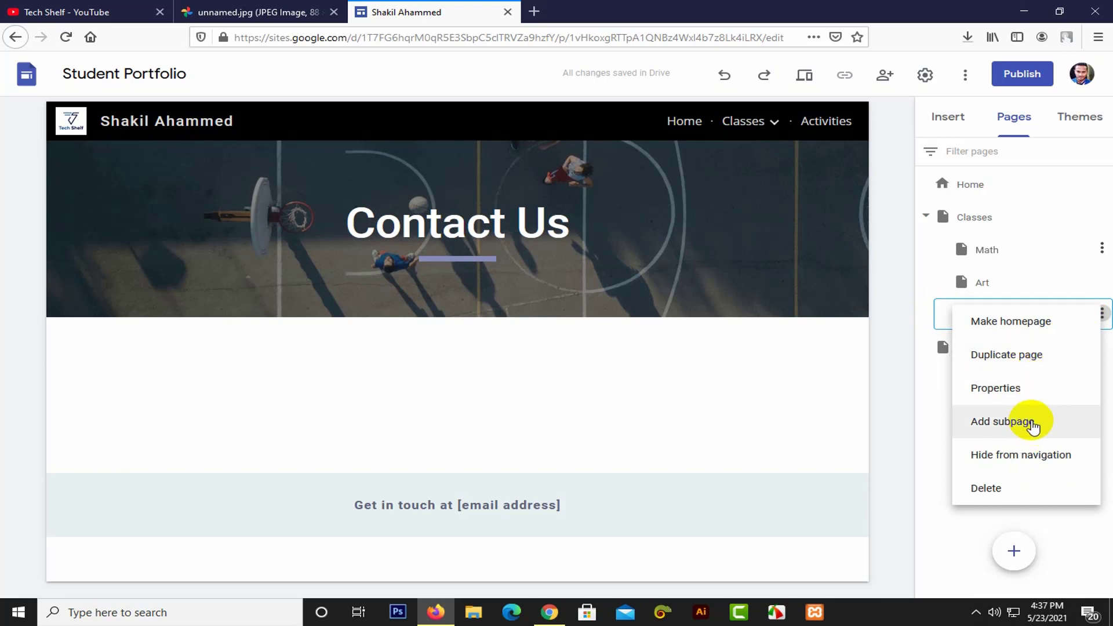
left_click(1016, 487)
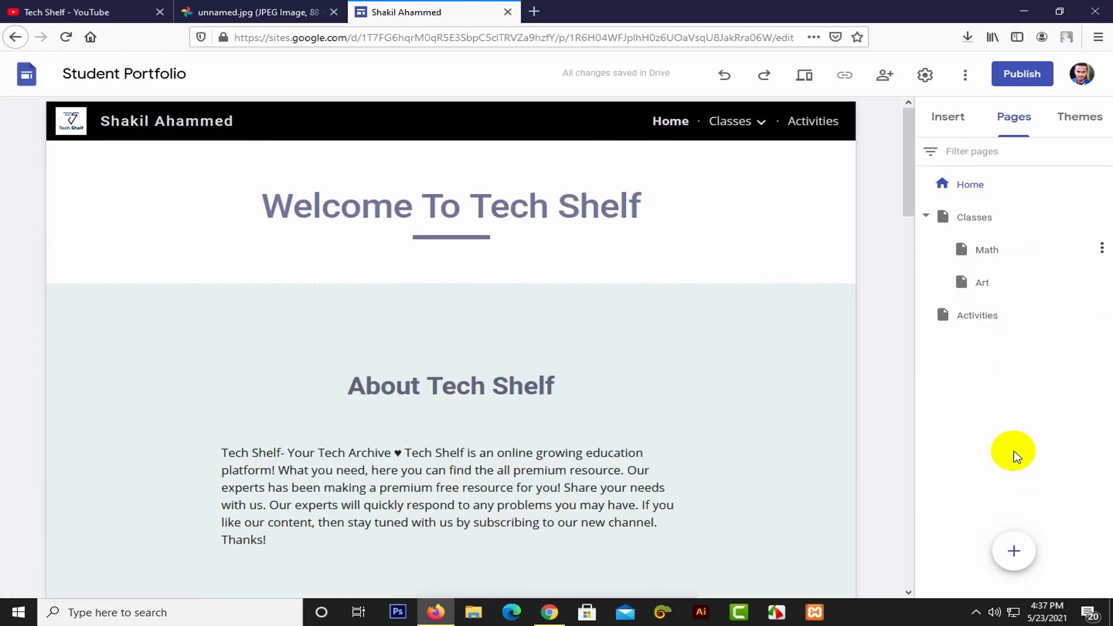
Step: Create a new top-level page named "Contact Us", leaving the custom path empty
left_click(1014, 551)
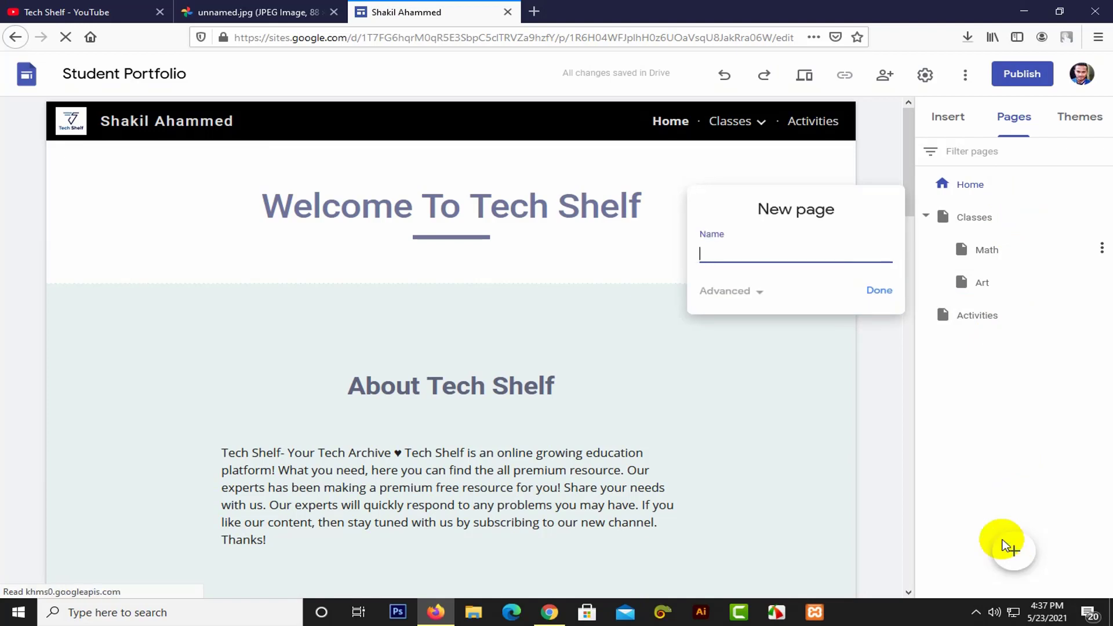
left_click(746, 293)
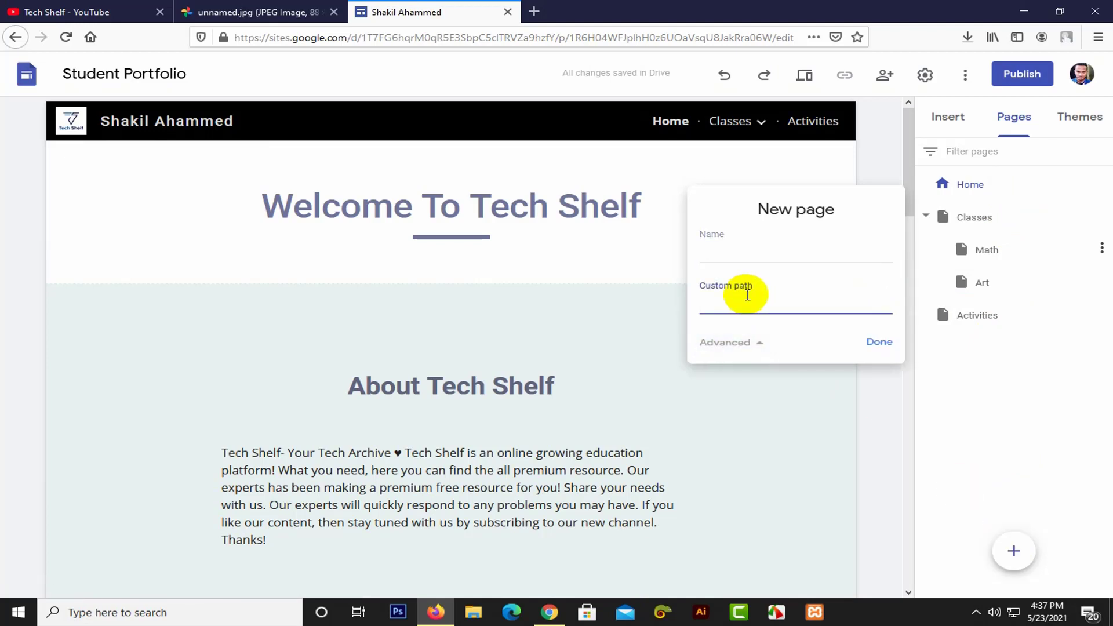
left_click(733, 236)
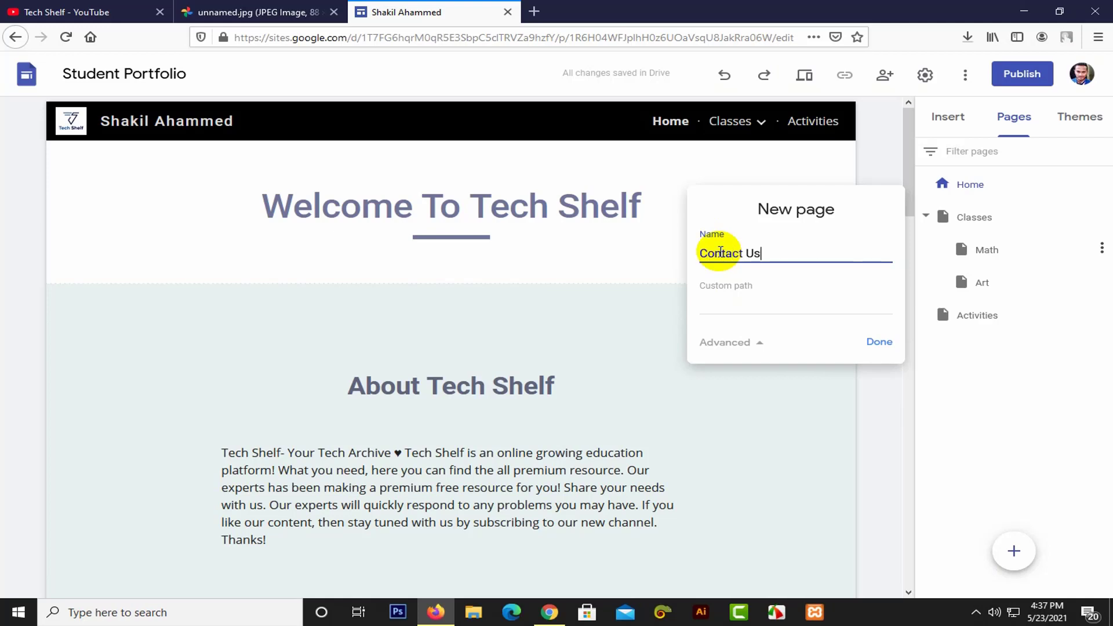
left_click(882, 343)
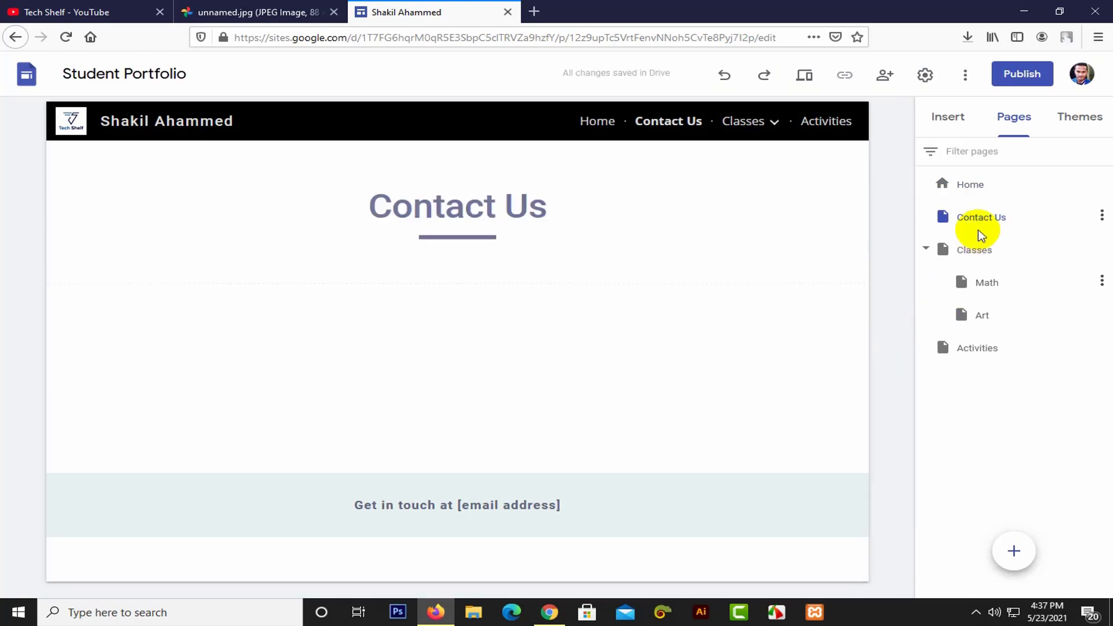
Step: View the Contact Us page through the site navigation and check its heading
left_click(691, 124)
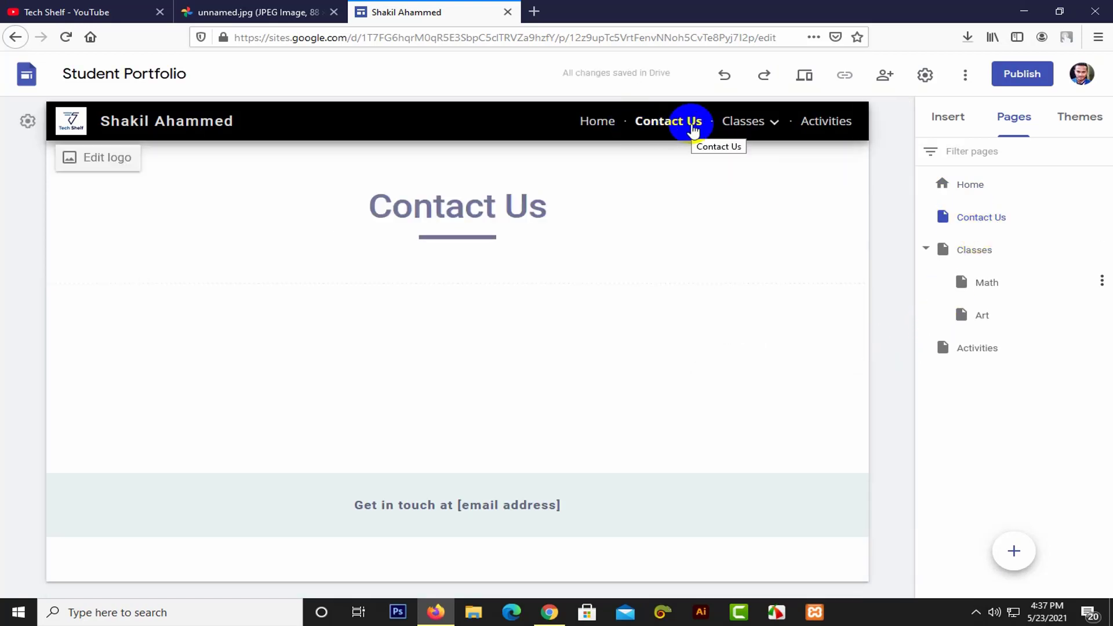
double_click(691, 124)
left_click(474, 213)
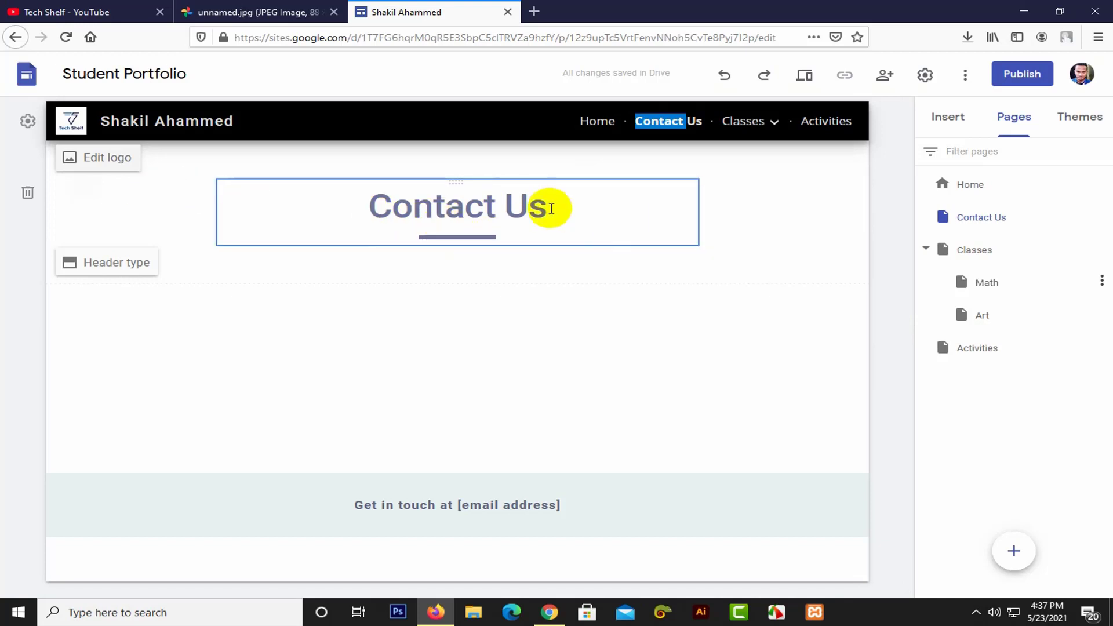
Step: Return to the Home page and view the site's navigation settings without changing them
double_click(597, 121)
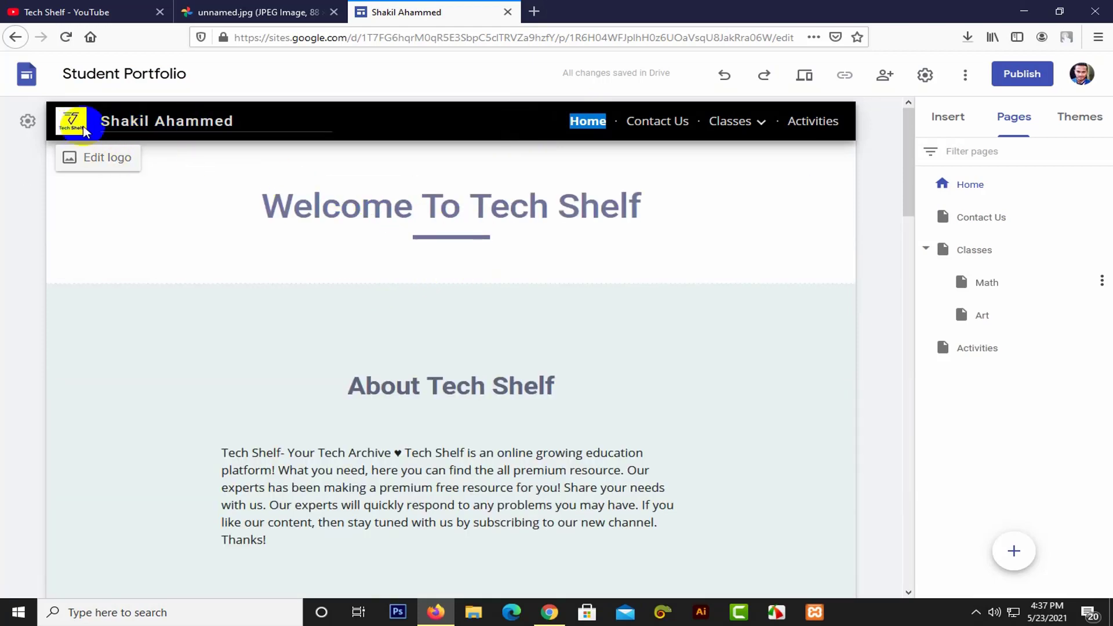
left_click(27, 121)
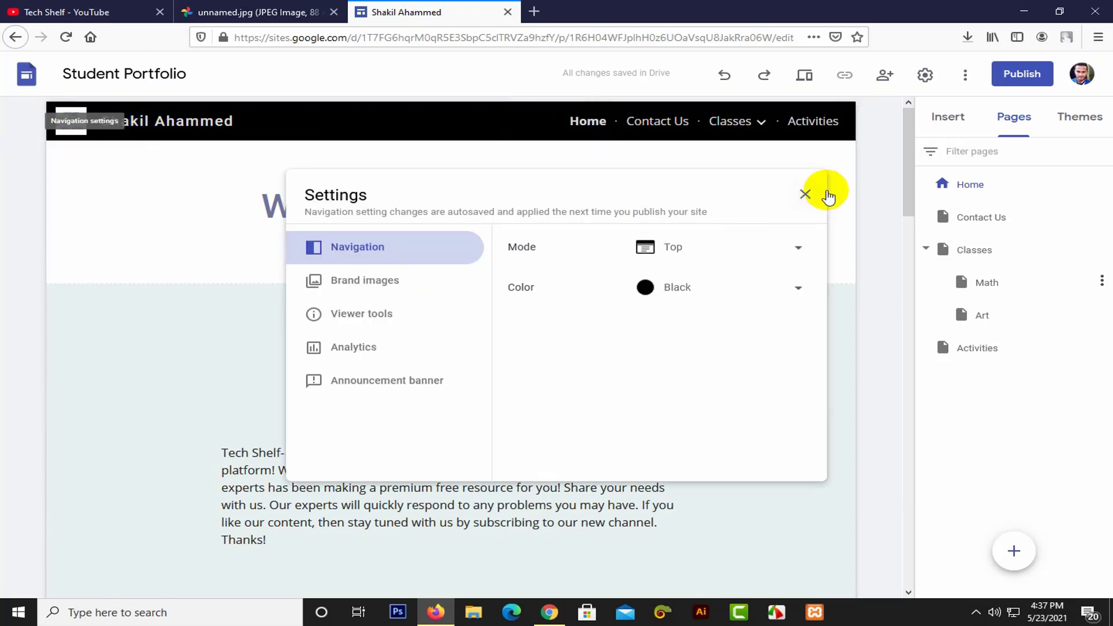
left_click(805, 194)
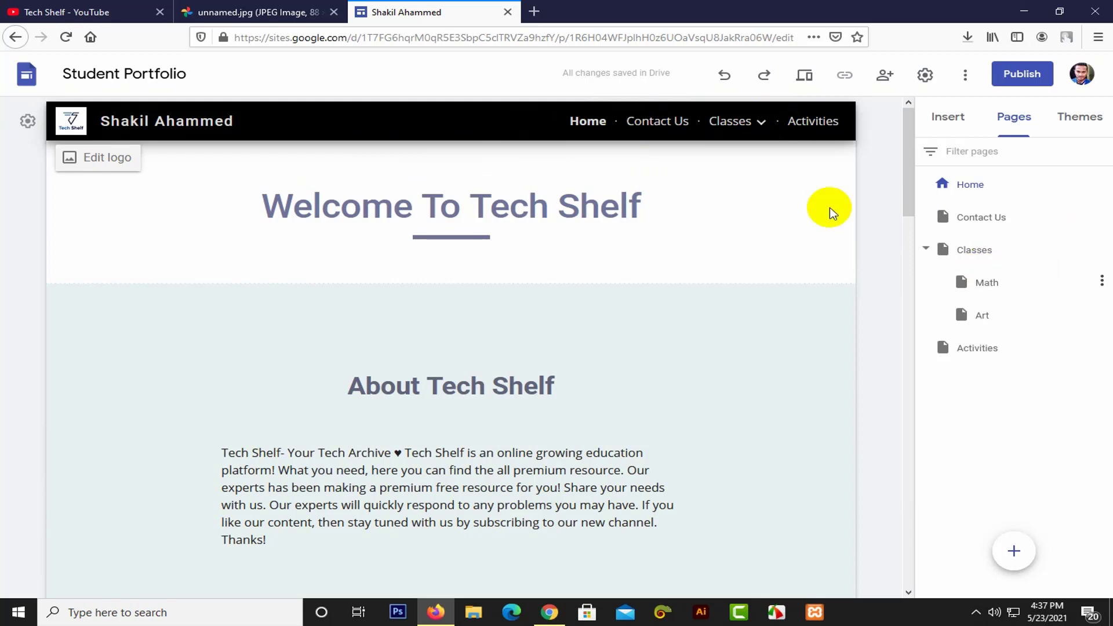
mouse_move(763, 124)
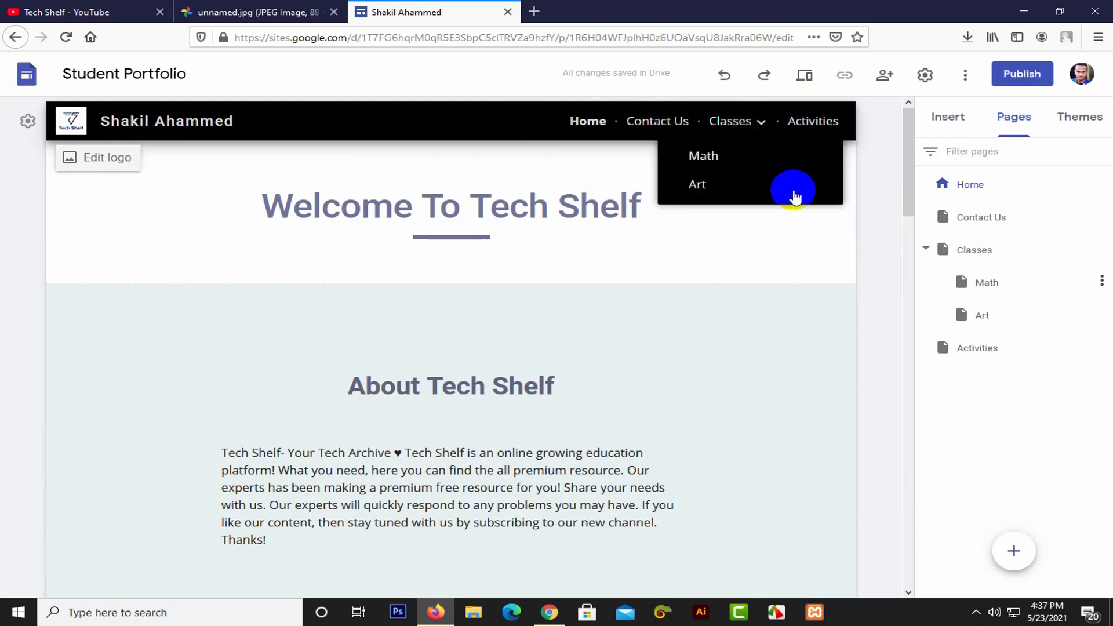
Step: Add a subpage named "Versity" under the Classes page
left_click(967, 252)
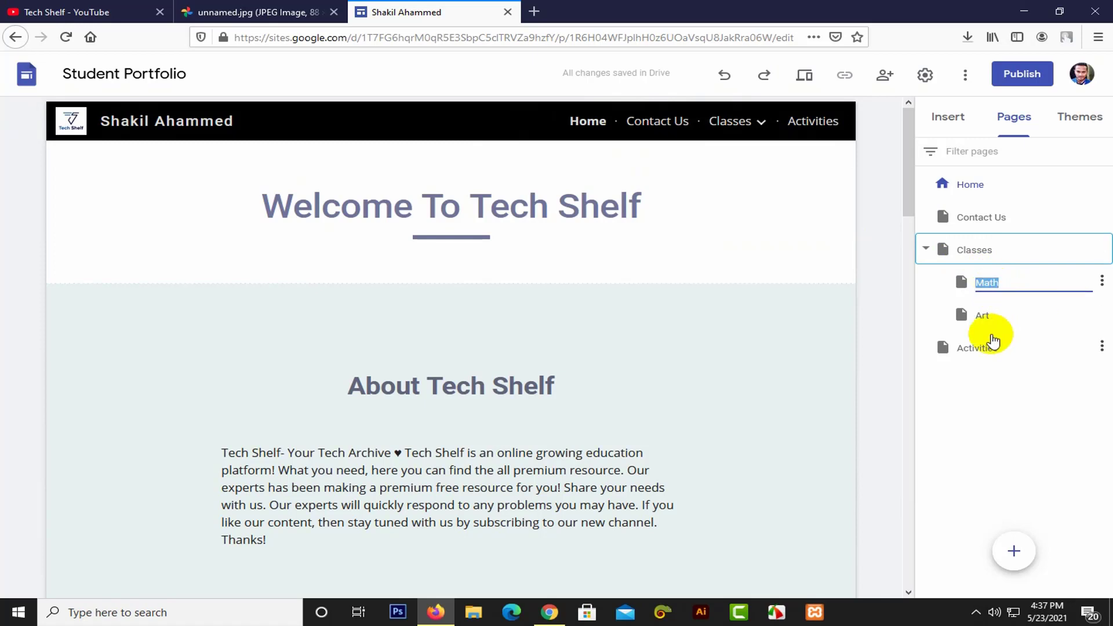
left_click(992, 316)
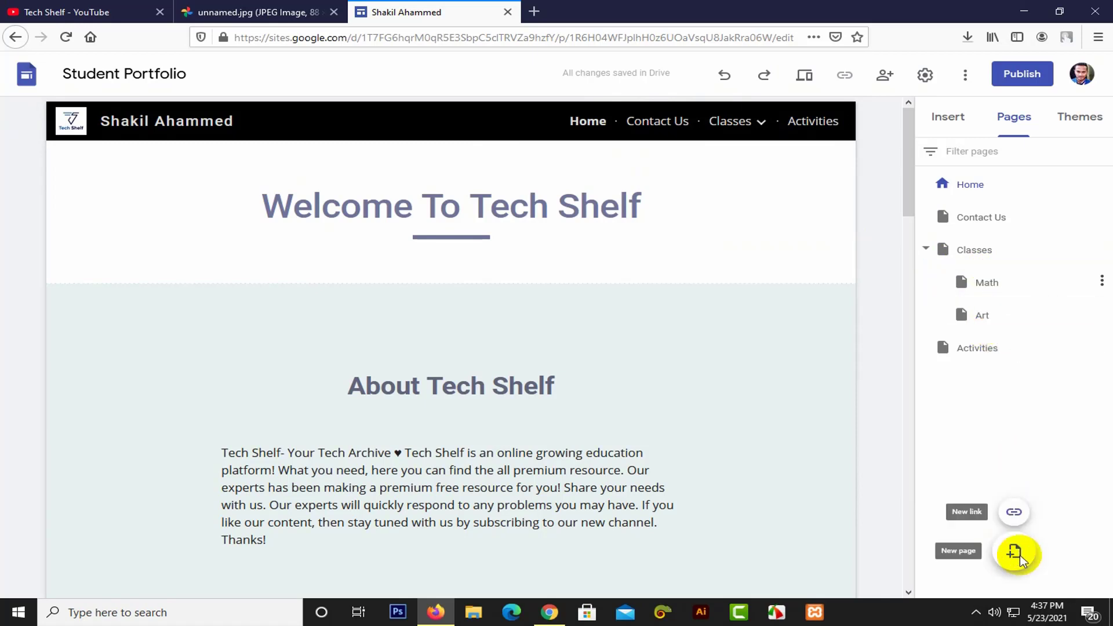
left_click(1016, 551)
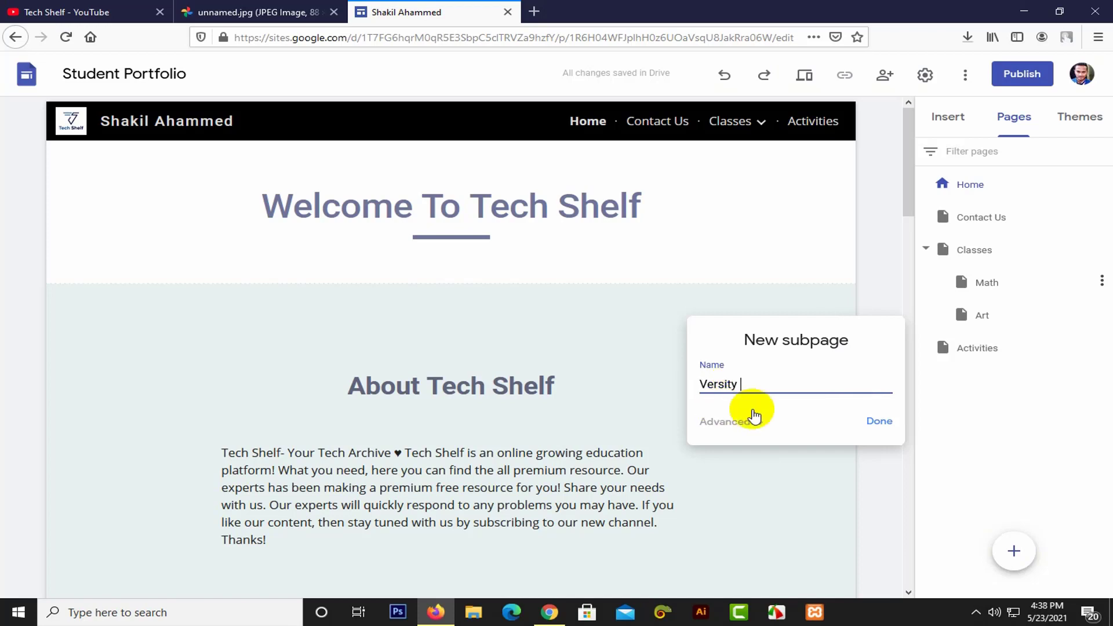
left_click(878, 419)
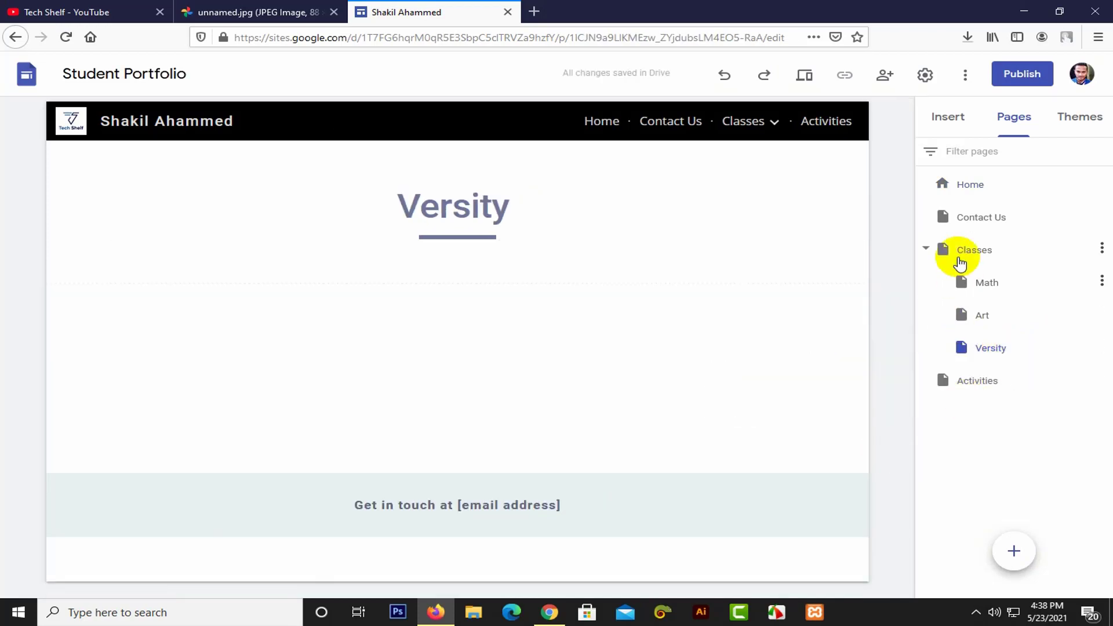
Step: Check the Versity page's title and its place under Classes, and view the site's brand image settings without changing them
left_click(771, 123)
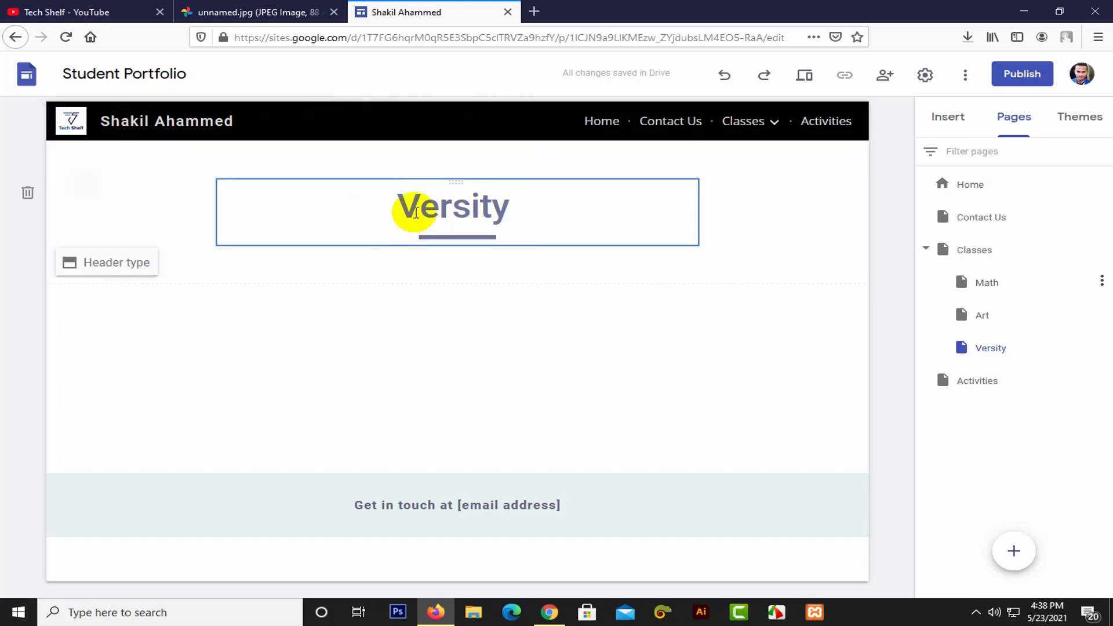
left_click(636, 217)
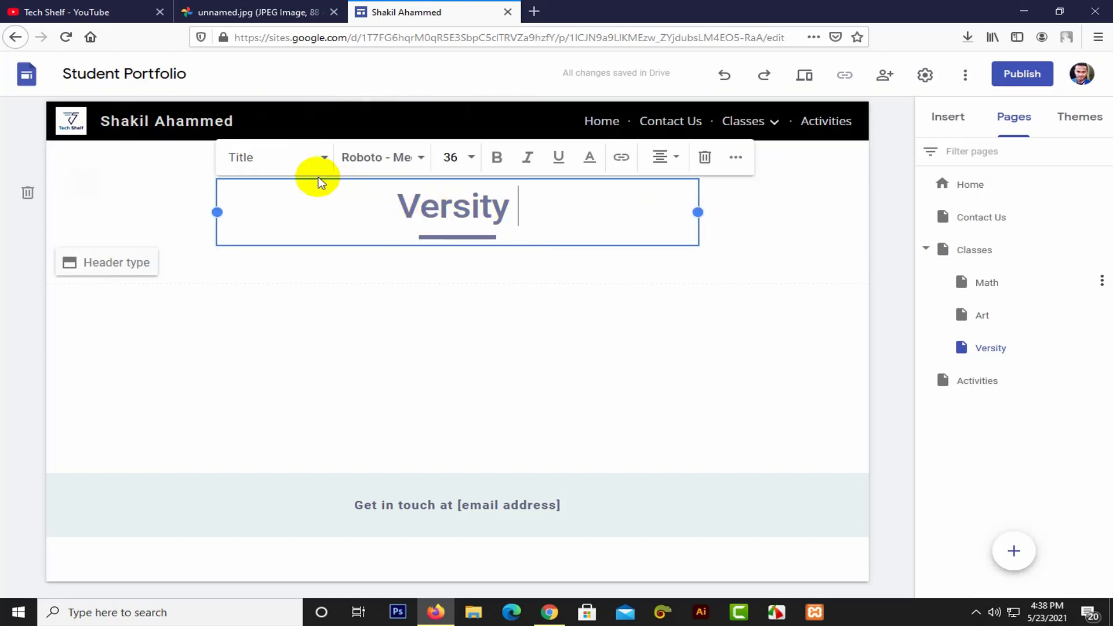
left_click(771, 228)
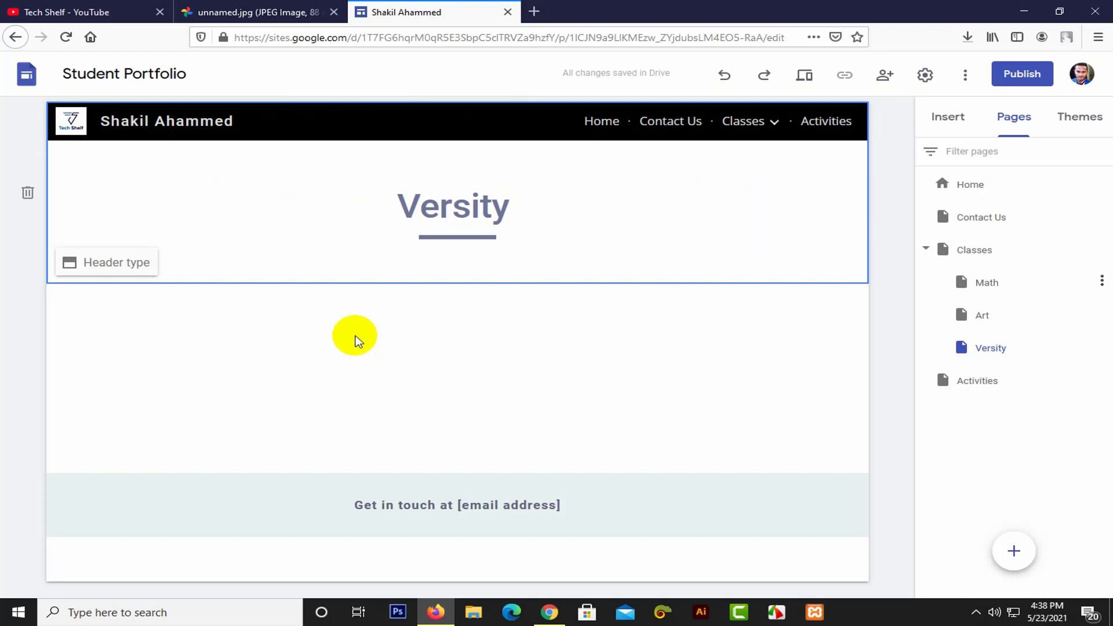
left_click(356, 340)
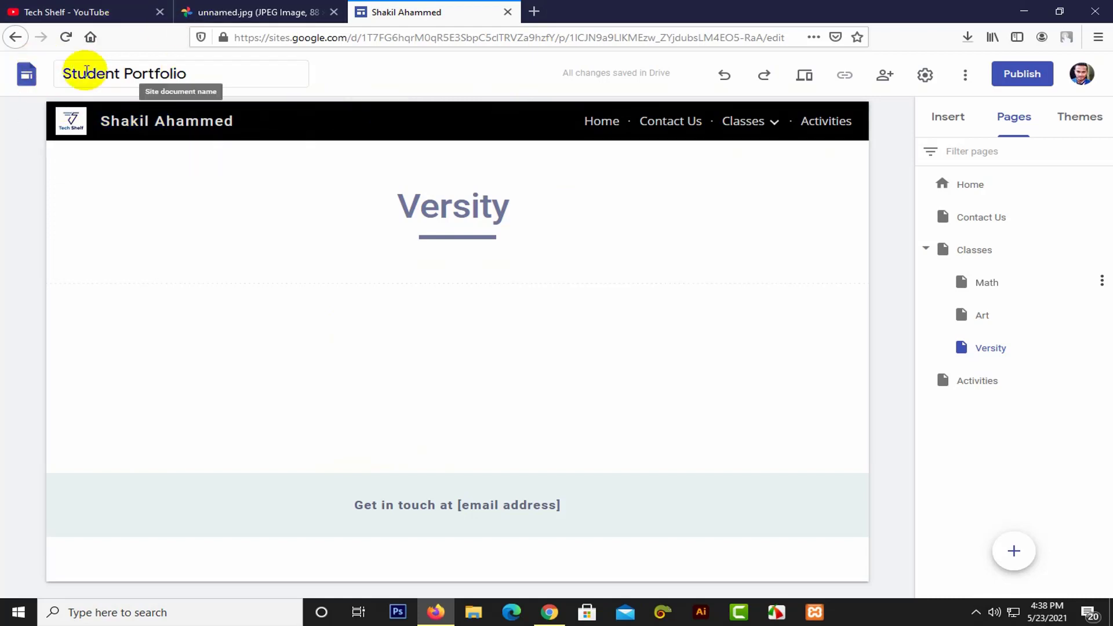
left_click(83, 133)
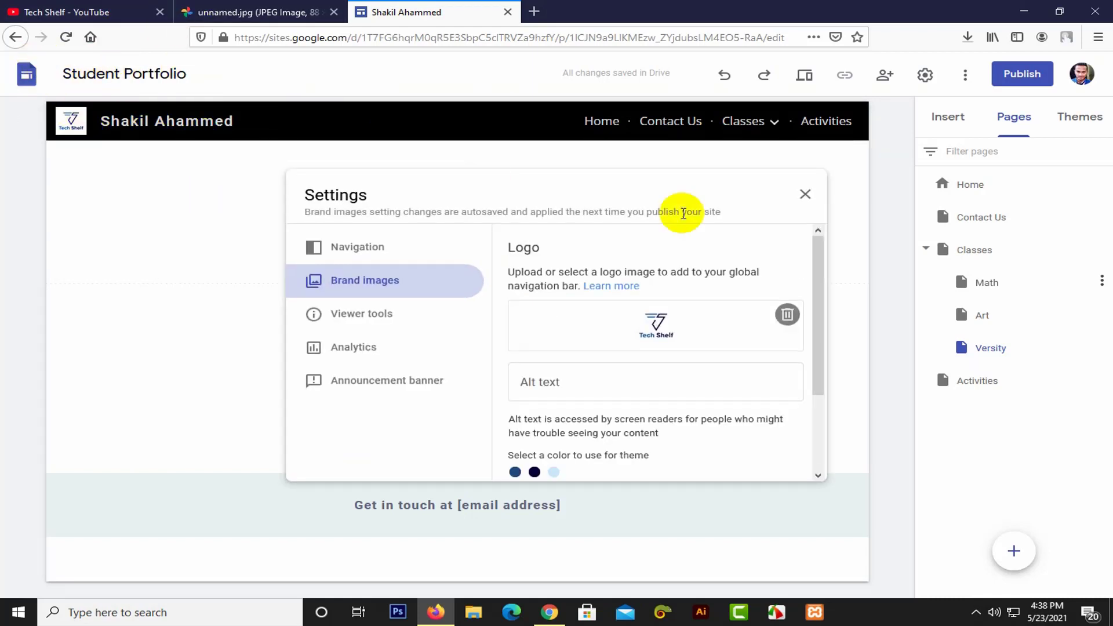
key("Escape")
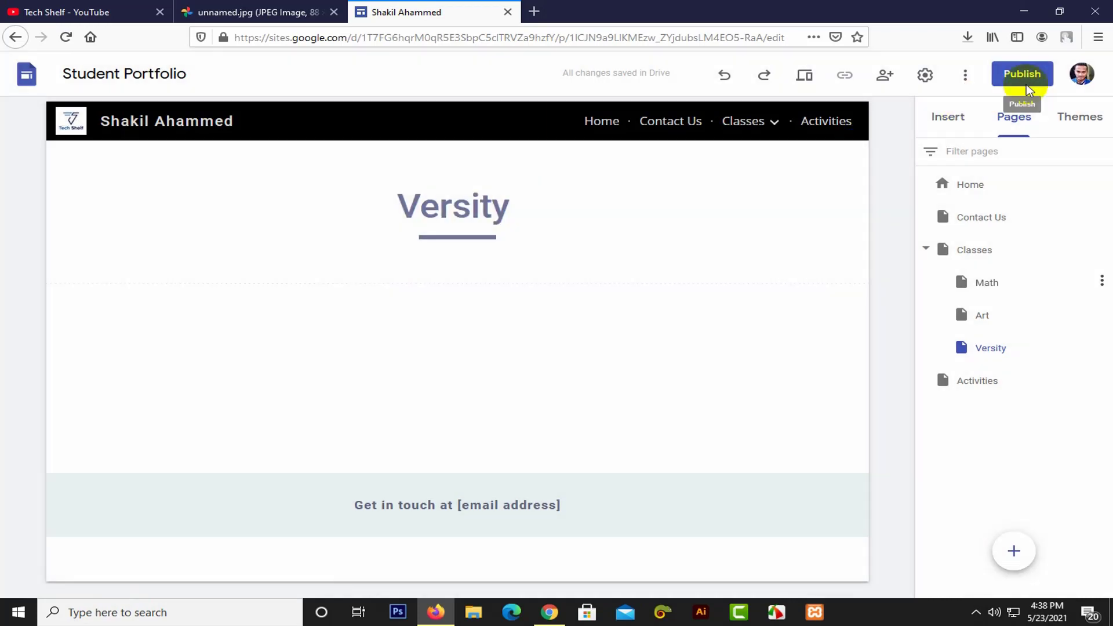
Step: Open the site's publishing options and copy the full web address shown below the address name
left_click(1008, 78)
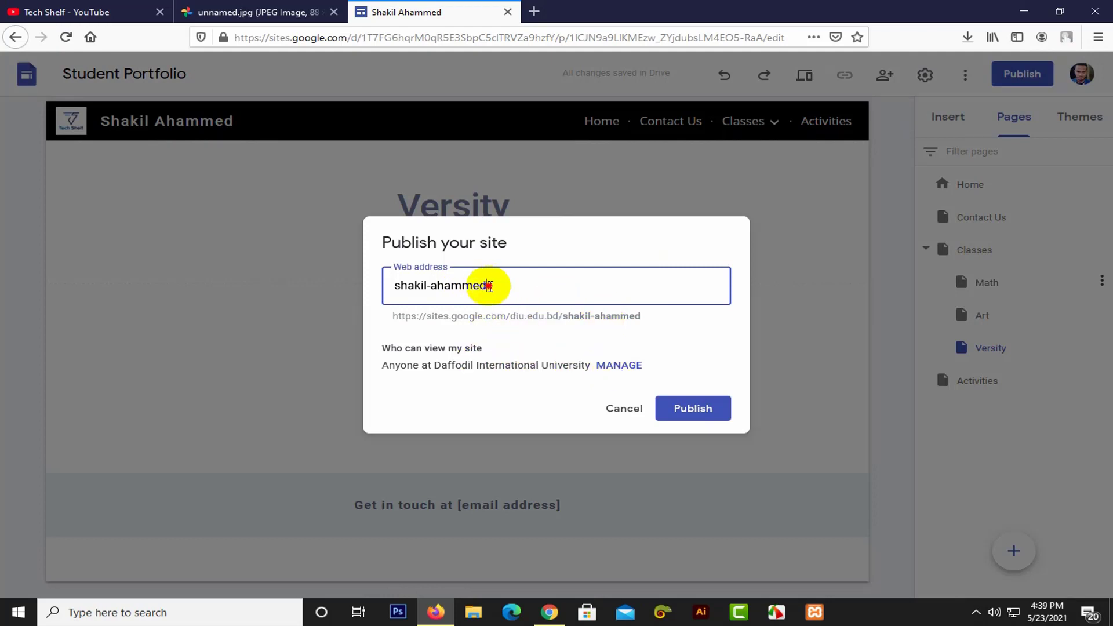
left_click_drag(489, 285, 374, 285)
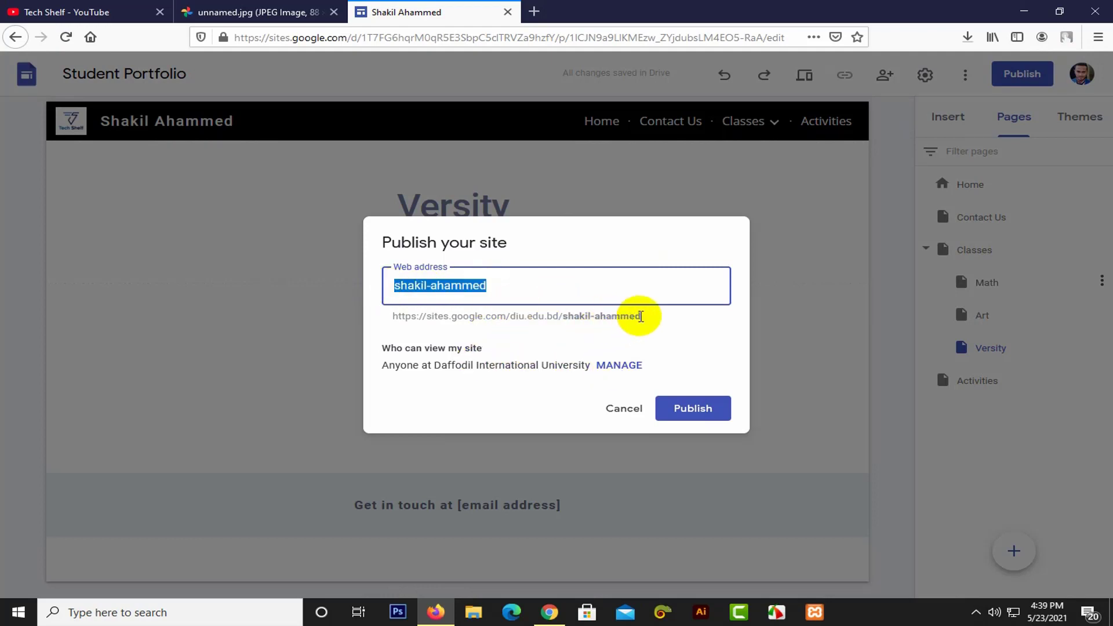
left_click_drag(641, 317, 539, 316)
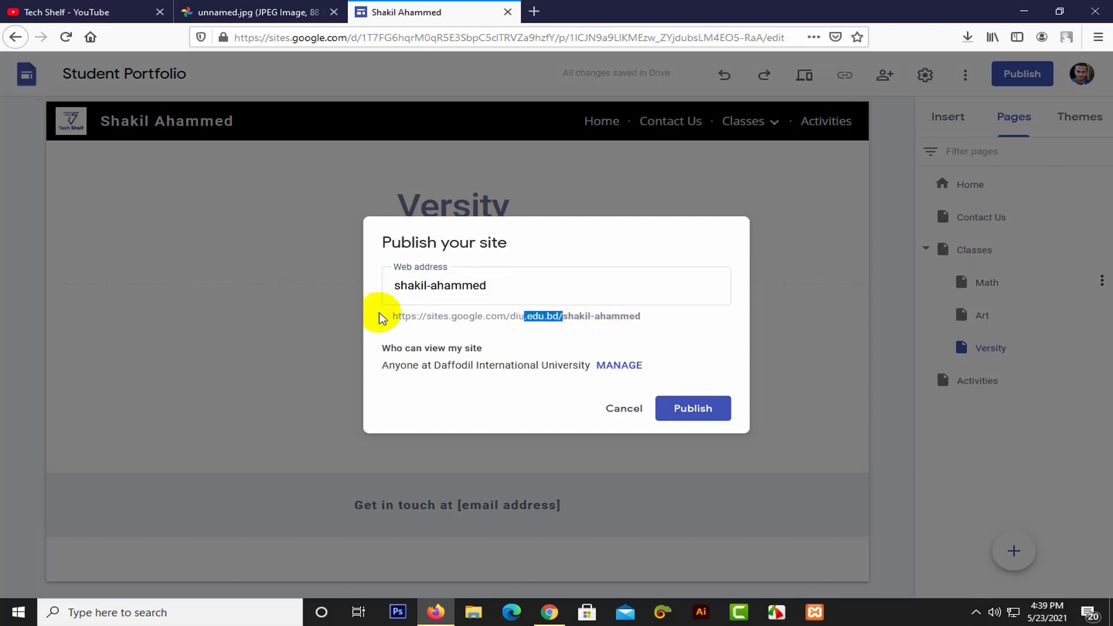
left_click_drag(385, 315, 645, 322)
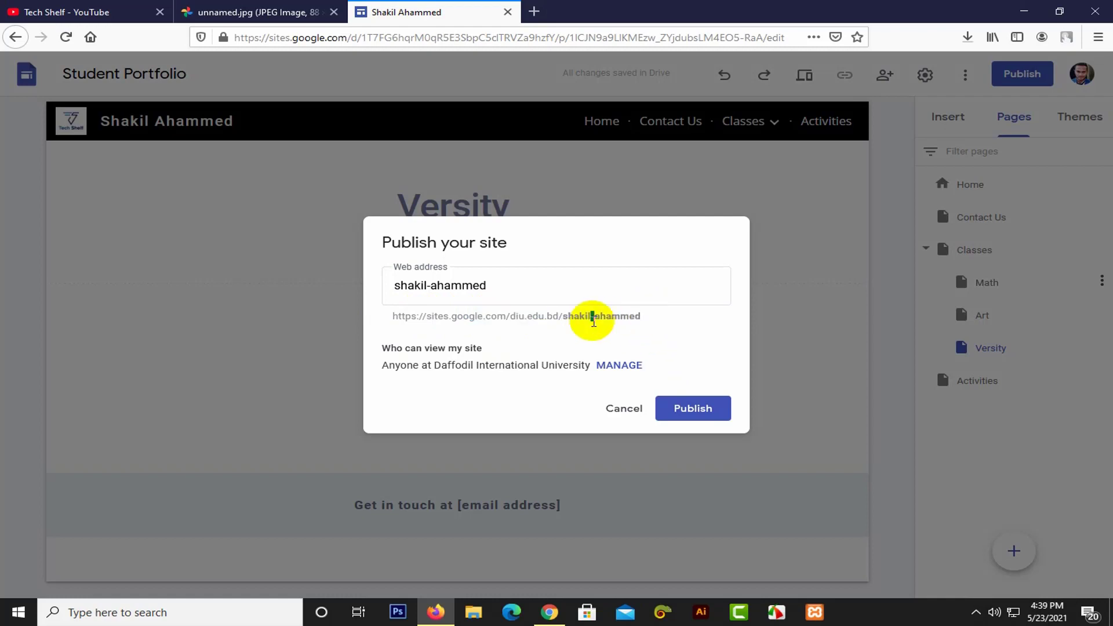
left_click_drag(387, 313, 637, 317)
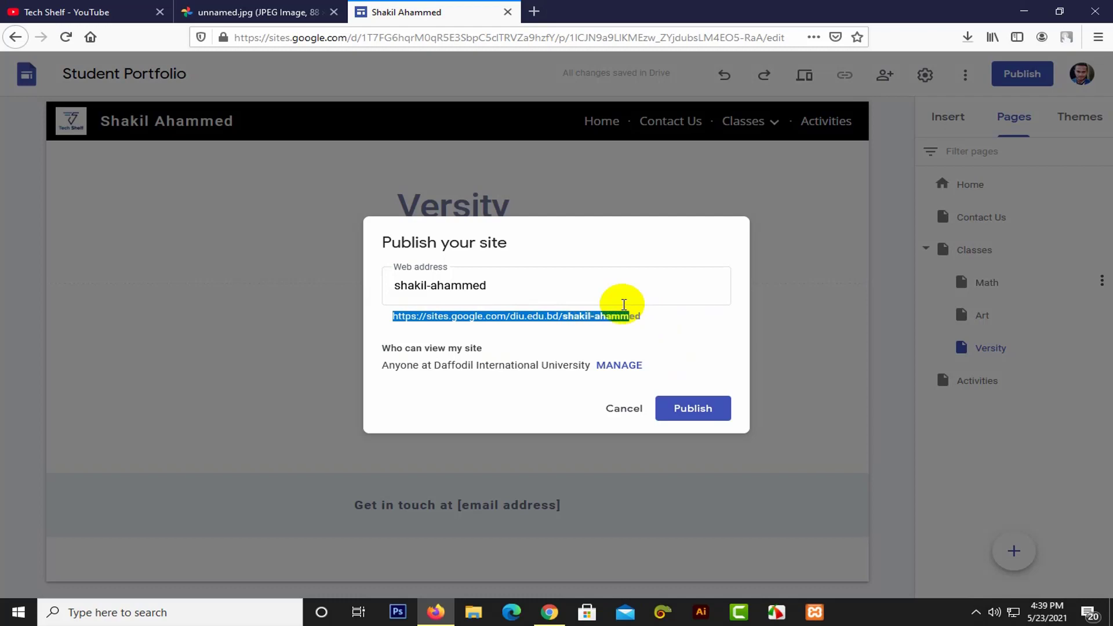
right_click(605, 320)
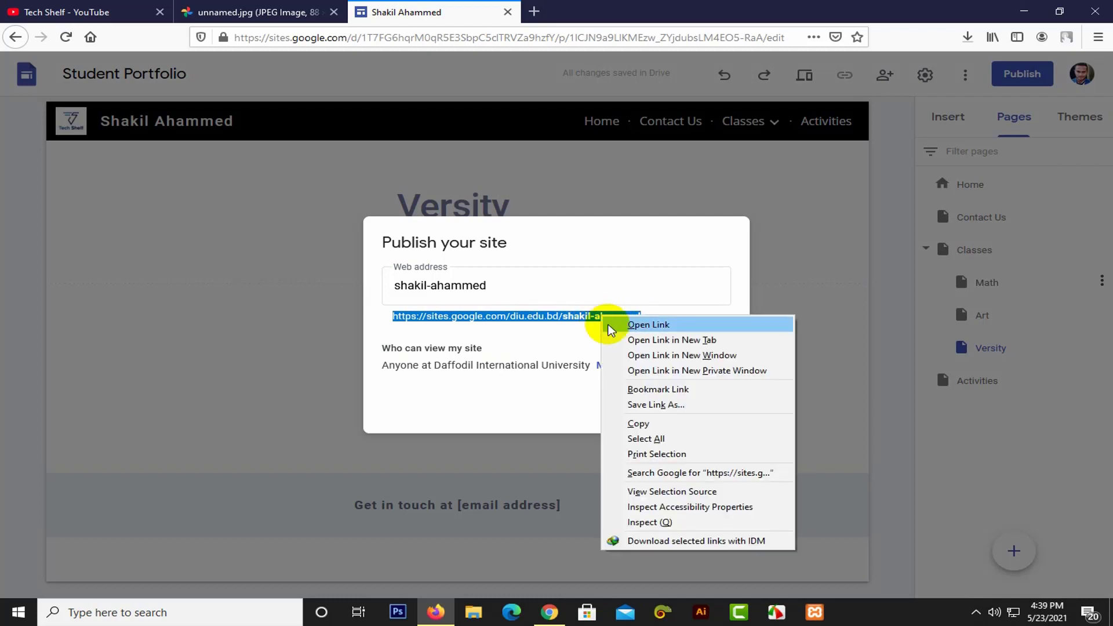
left_click(626, 423)
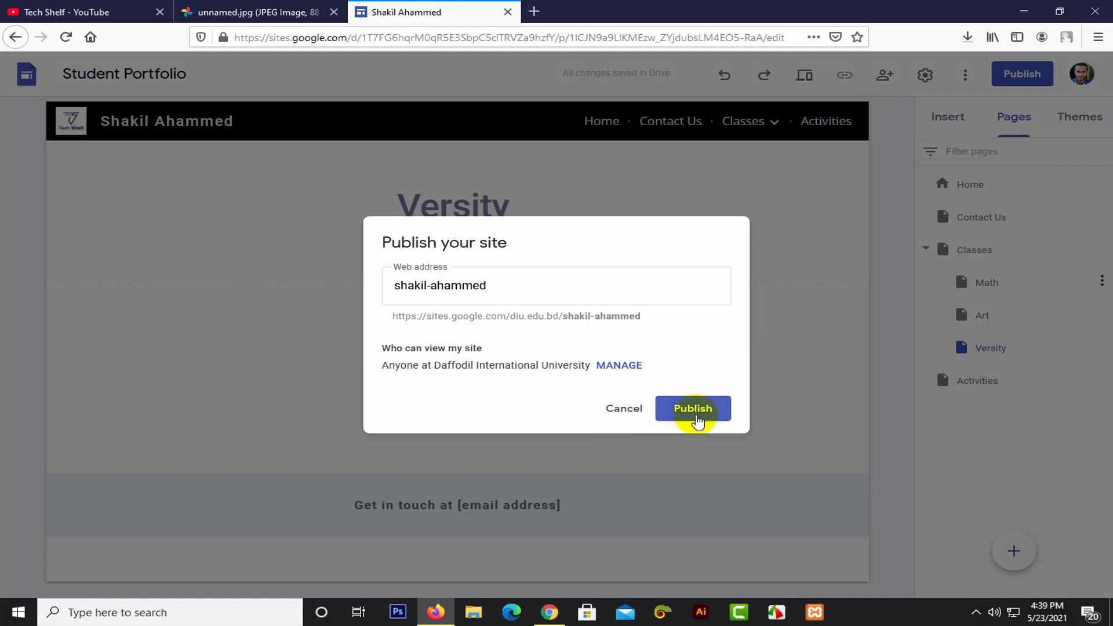
Step: Publish the site with the suggested web address and open the copied address in a new browser tab
left_click(696, 409)
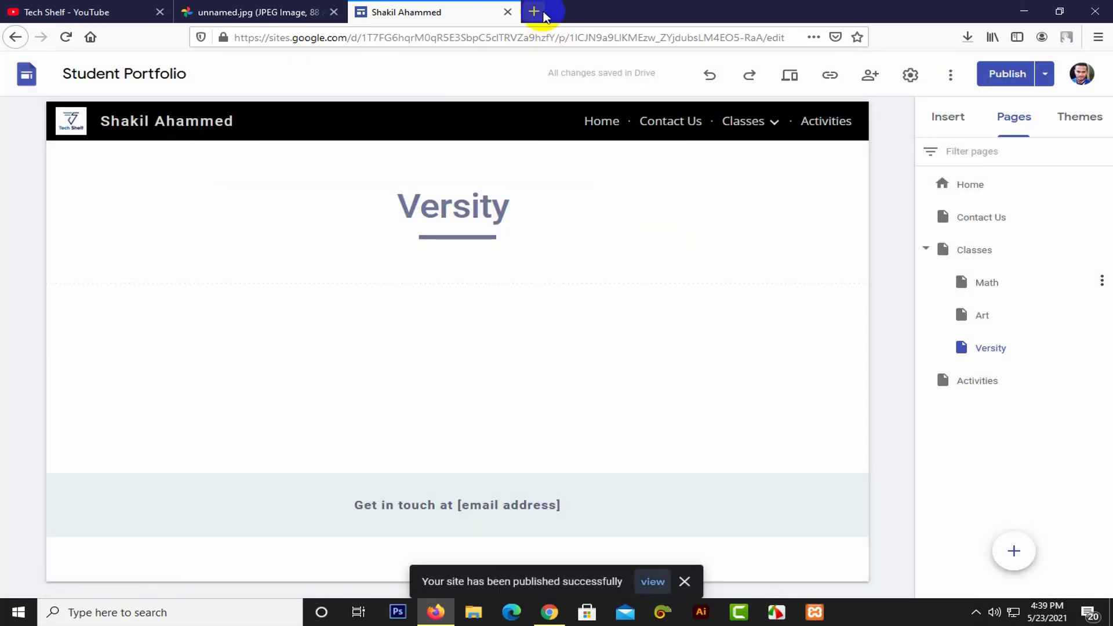
left_click(535, 11)
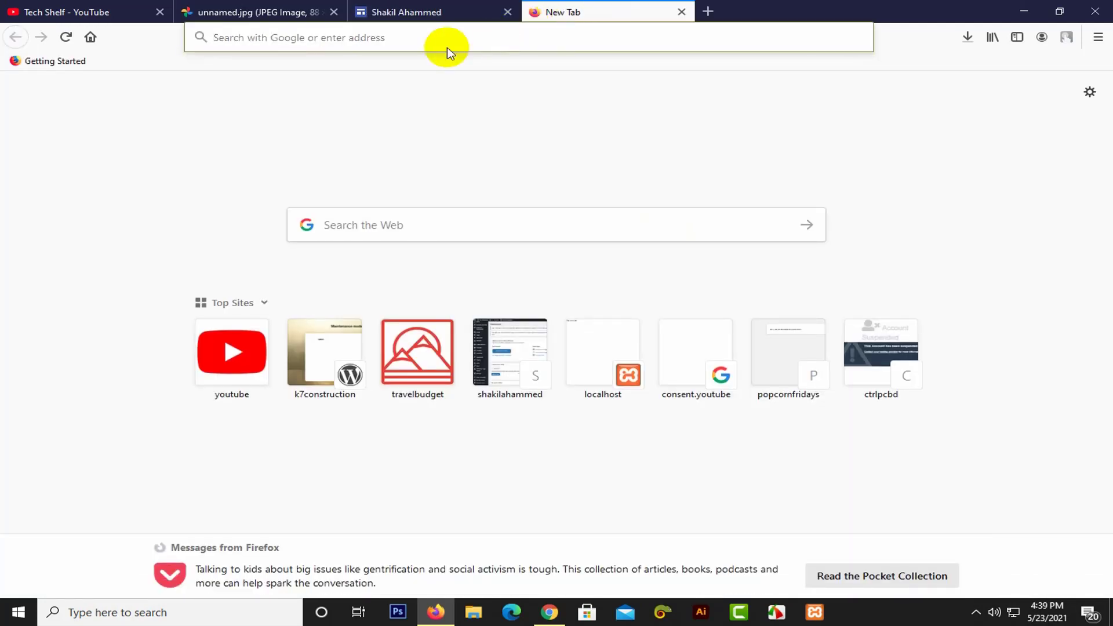
key("ctrl+v")
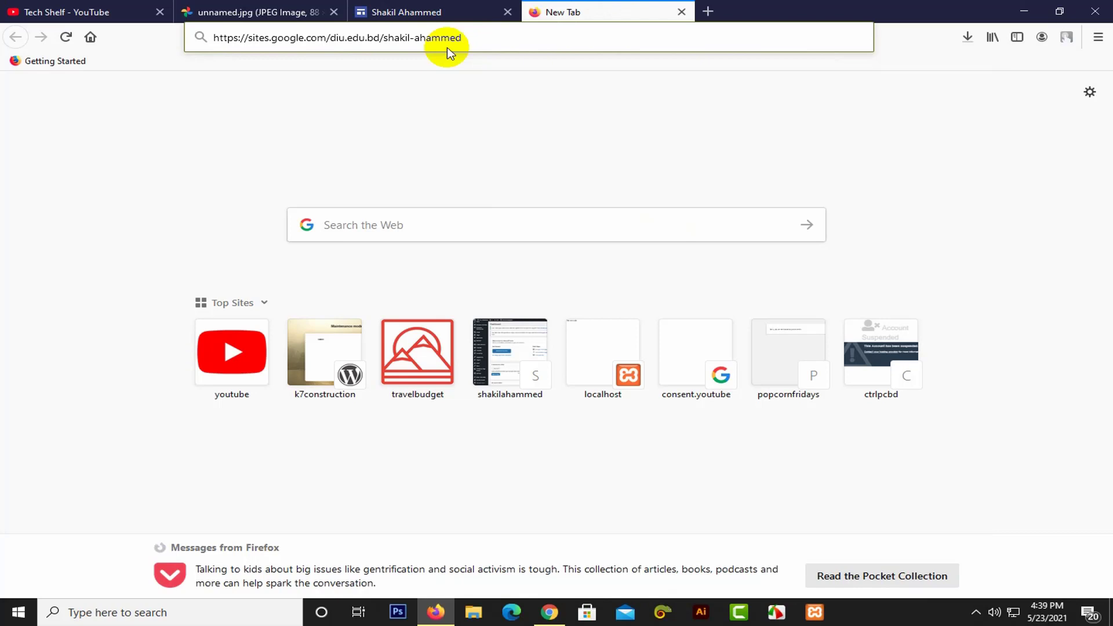
key("Return")
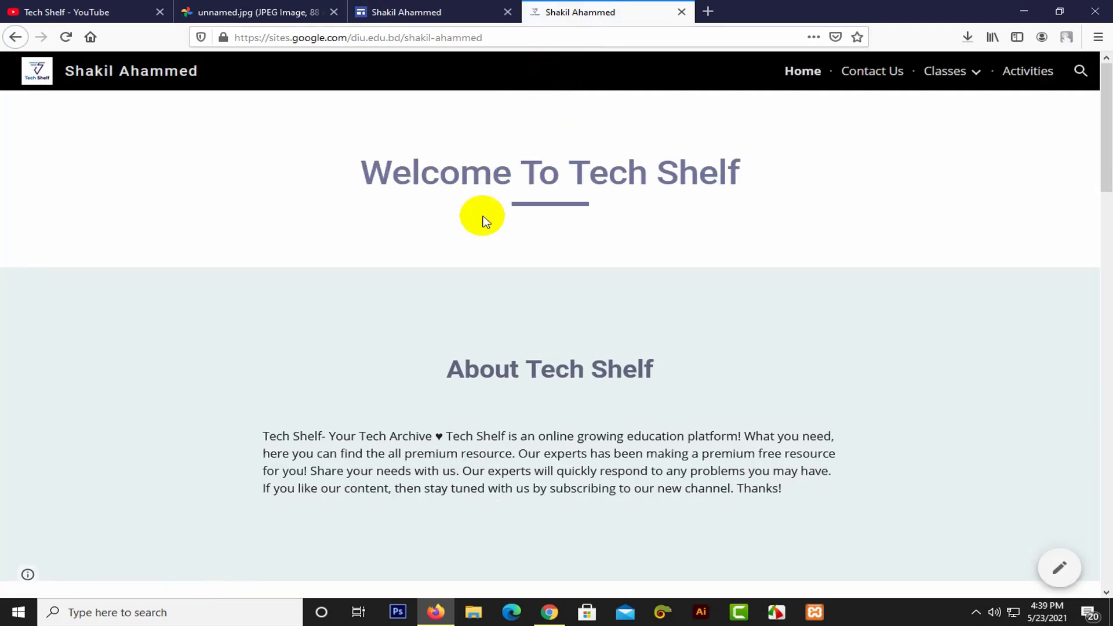
Step: Return to the site editor and view the logo and favicon in the brand image settings
left_click(447, 12)
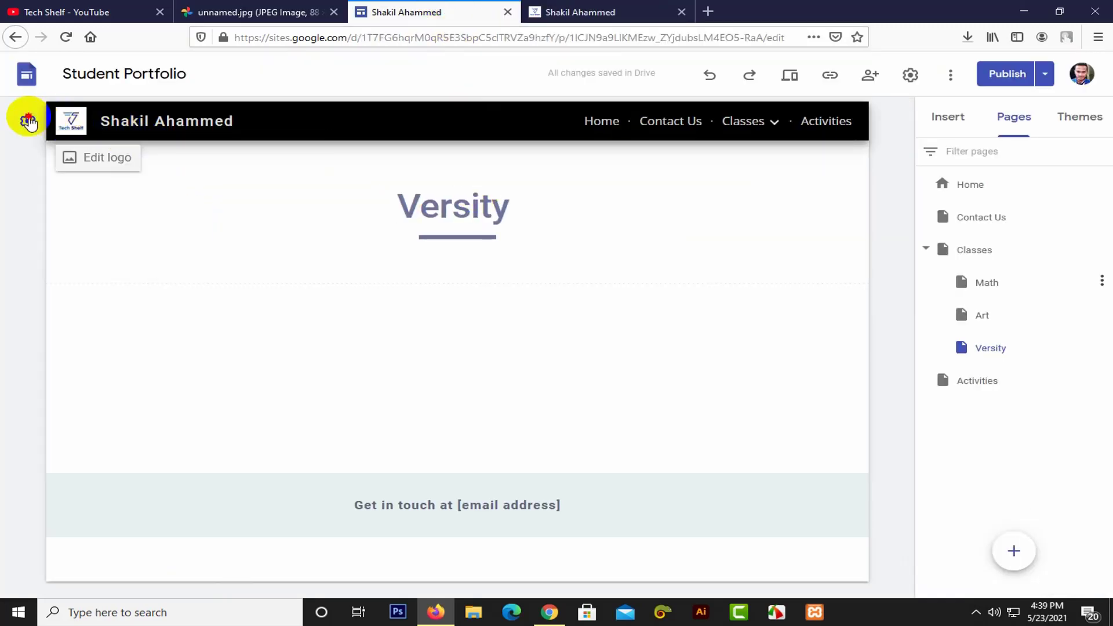
left_click(25, 119)
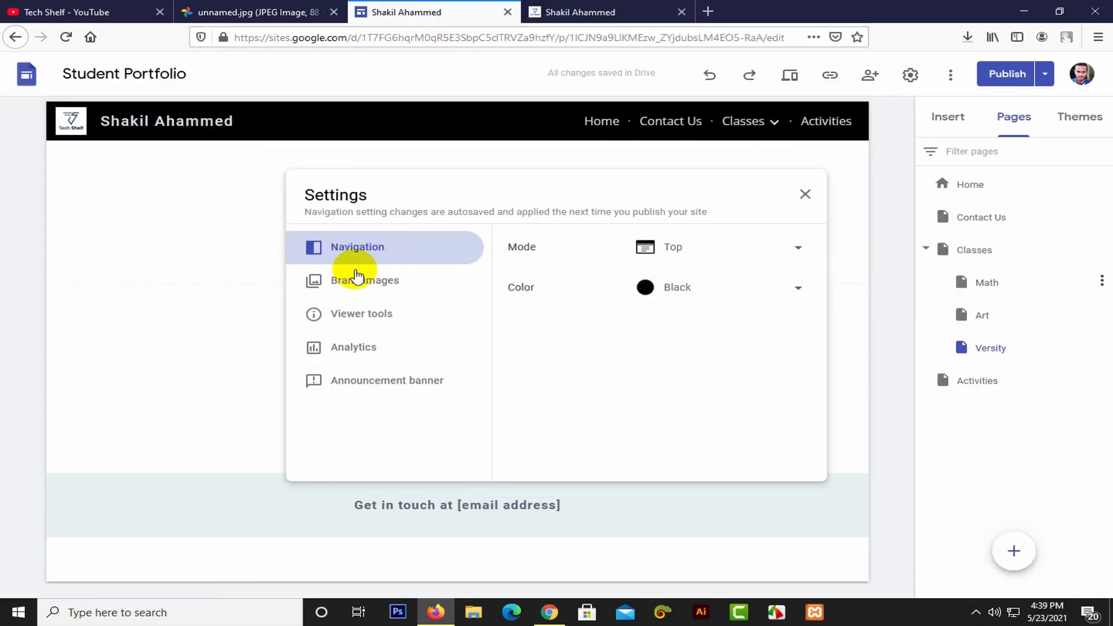
left_click(360, 280)
scroll(599, 329, "down", 2)
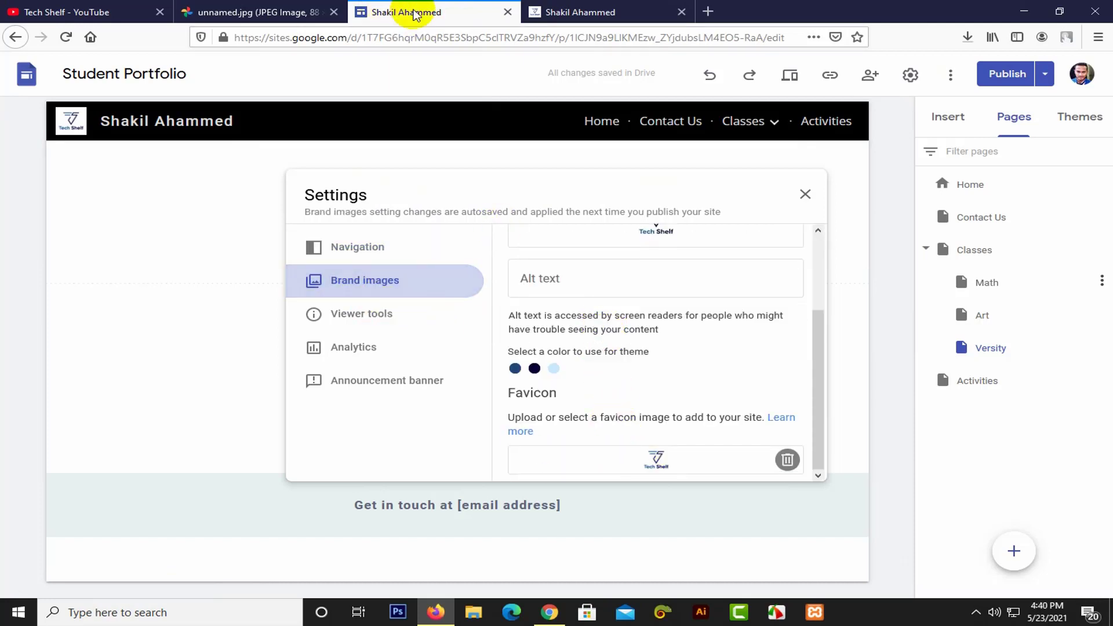
Step: Review the published Home page down to the Our Location map, playing the Class Number - 4 video
left_click(566, 8)
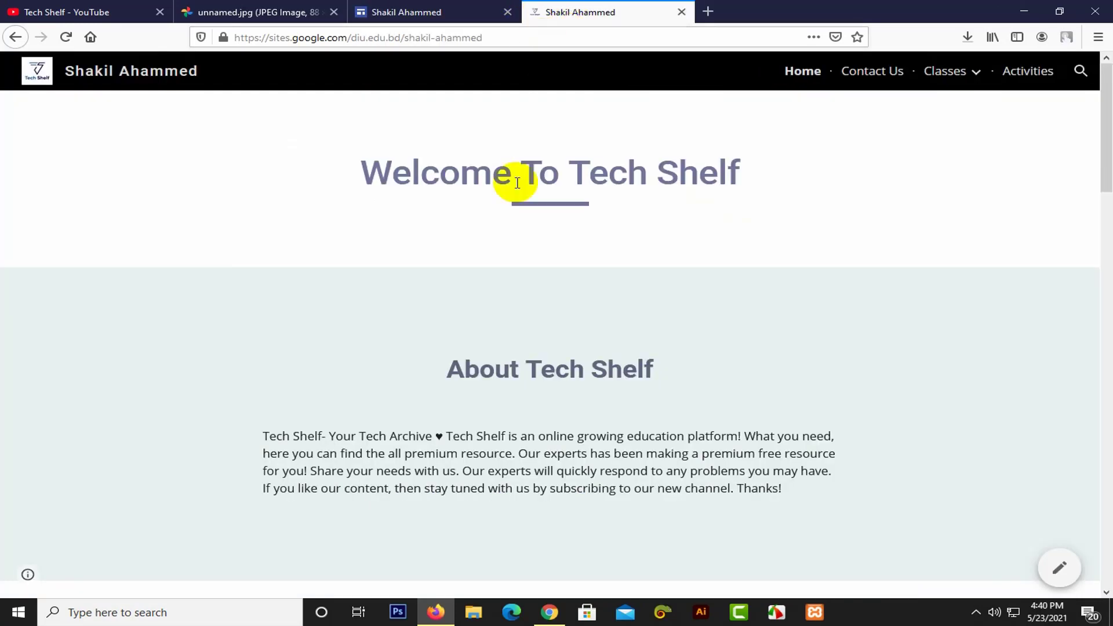
scroll(547, 254, "down", 1)
scroll(546, 253, "down", 3)
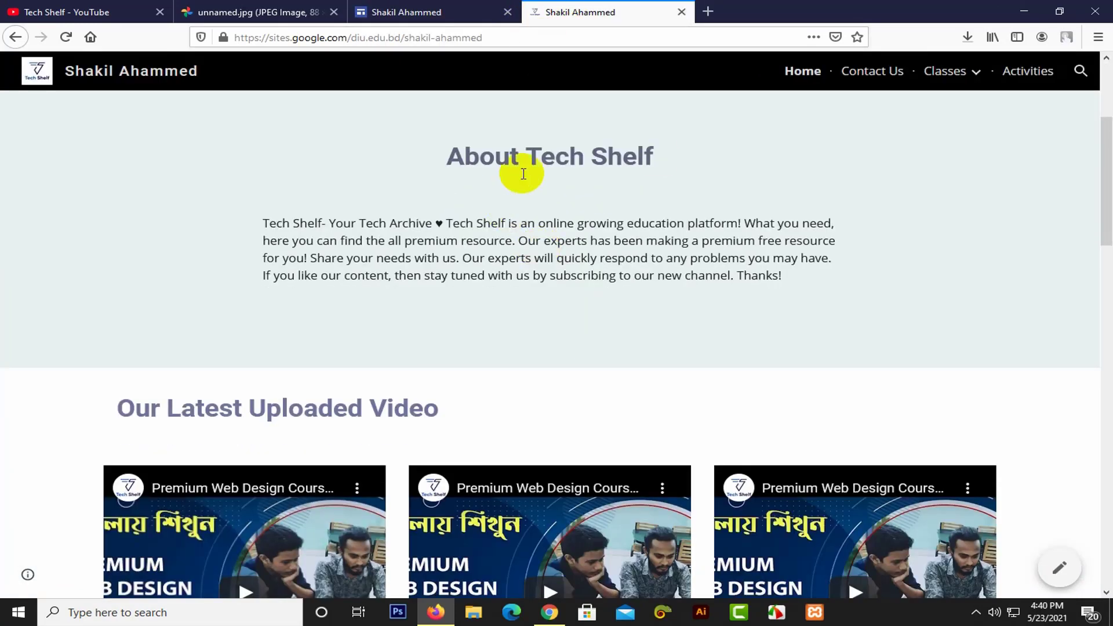
scroll(651, 199, "down", 4)
left_click(254, 310)
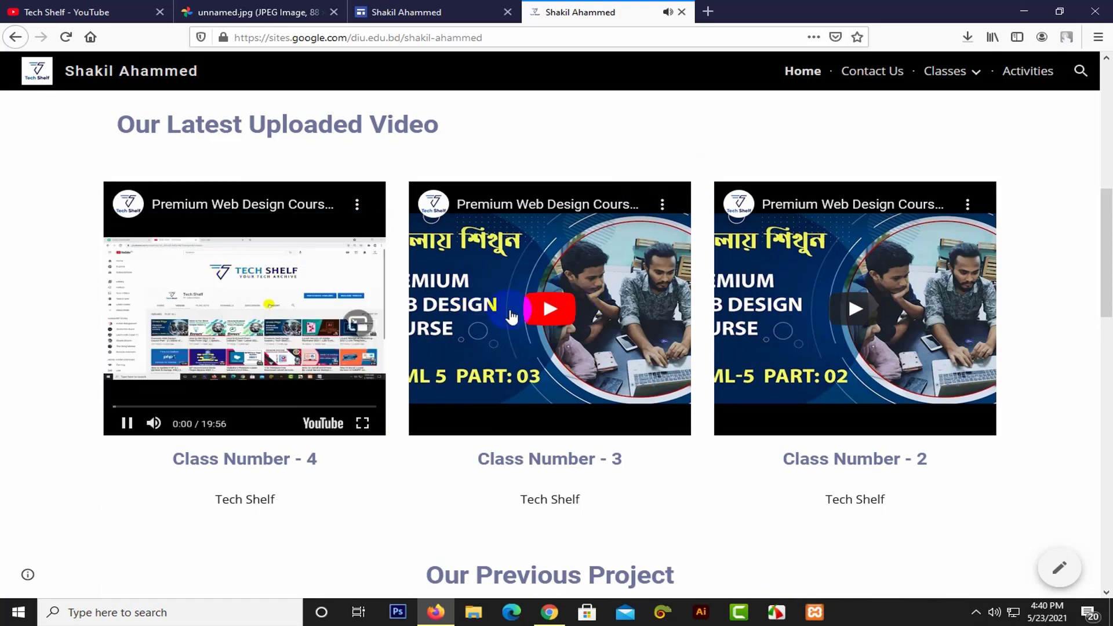
scroll(645, 299, "down", 4)
scroll(645, 300, "down", 10)
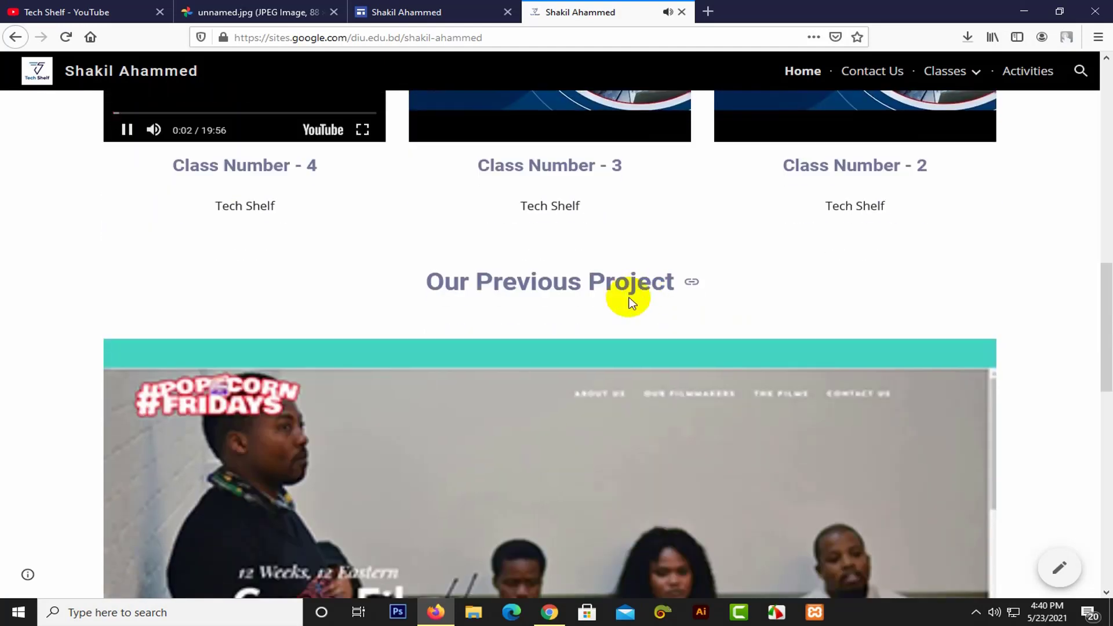
scroll(632, 303, "down", 1)
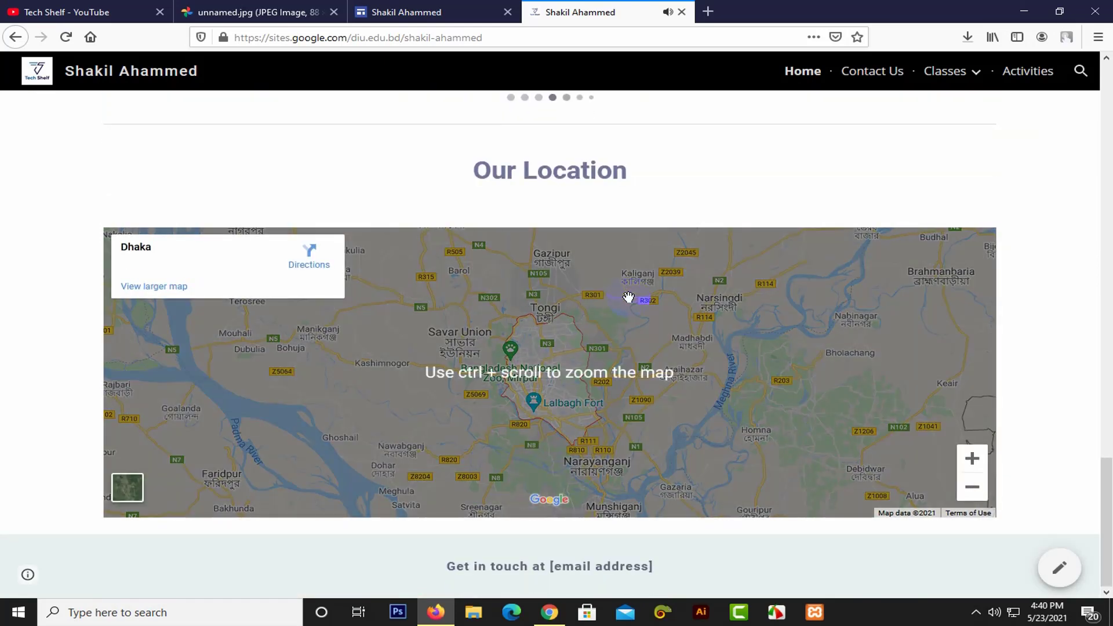
Step: Page forward through the images in the Our Previous Project carousel on the published Home page
scroll(632, 303, "up", 12)
scroll(629, 300, "down", 8)
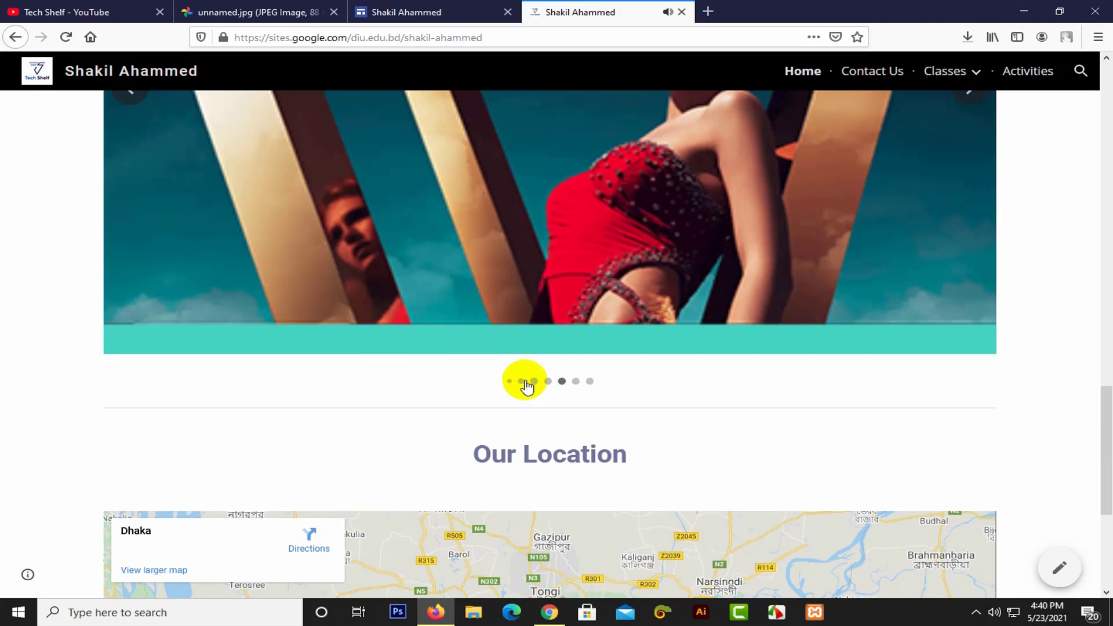
scroll(667, 387, "up", 2)
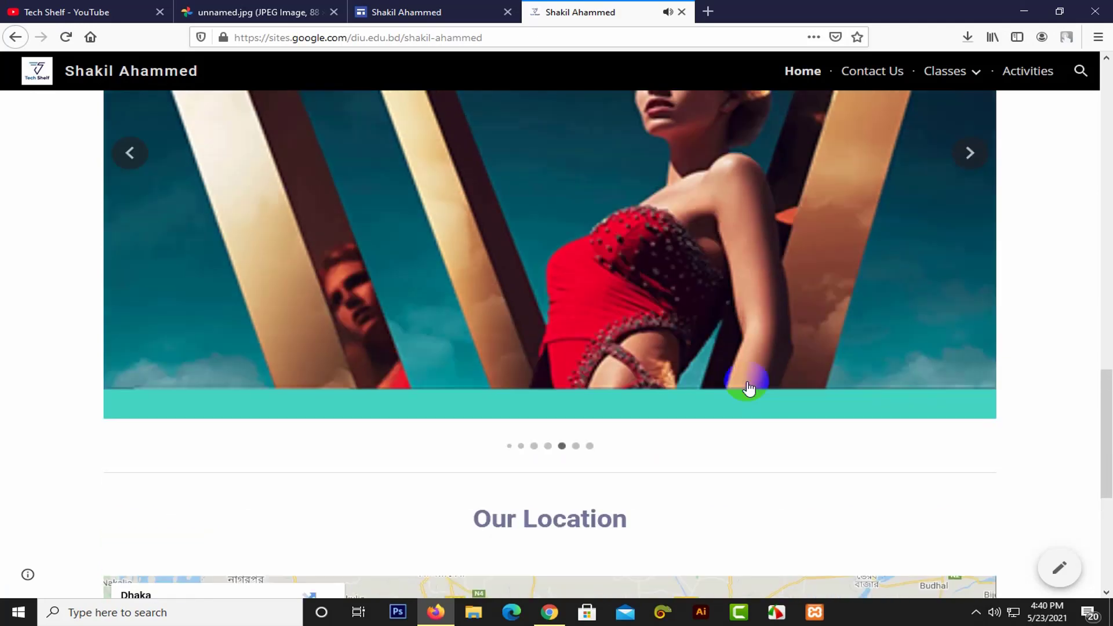
left_click(980, 203)
scroll(978, 200, "up", 2)
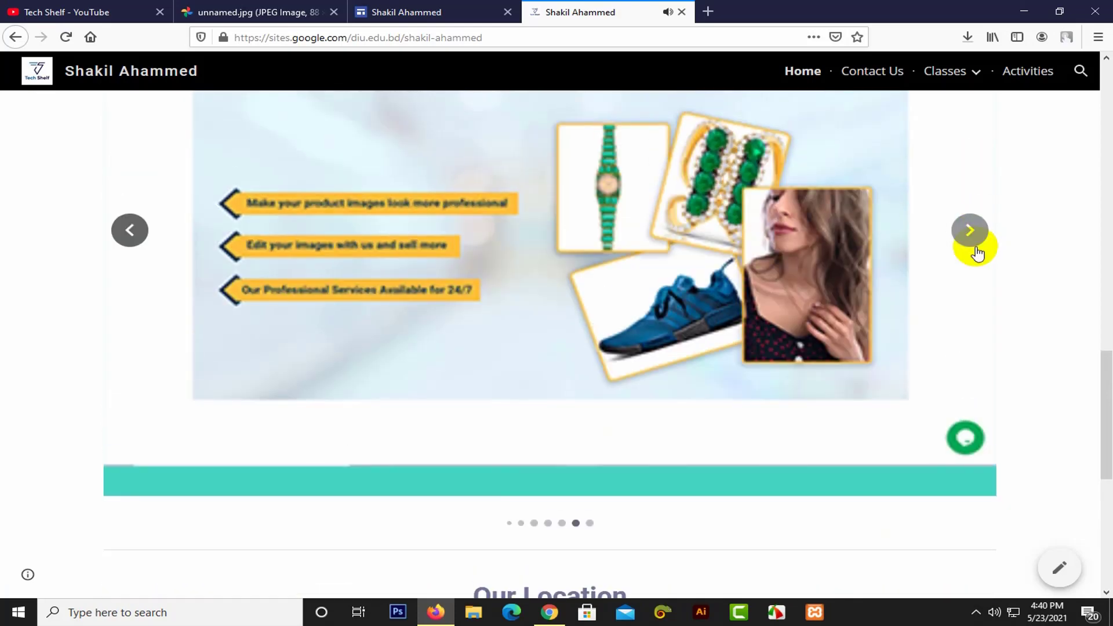
left_click(973, 242)
scroll(962, 324, "up", 2)
left_click(970, 303)
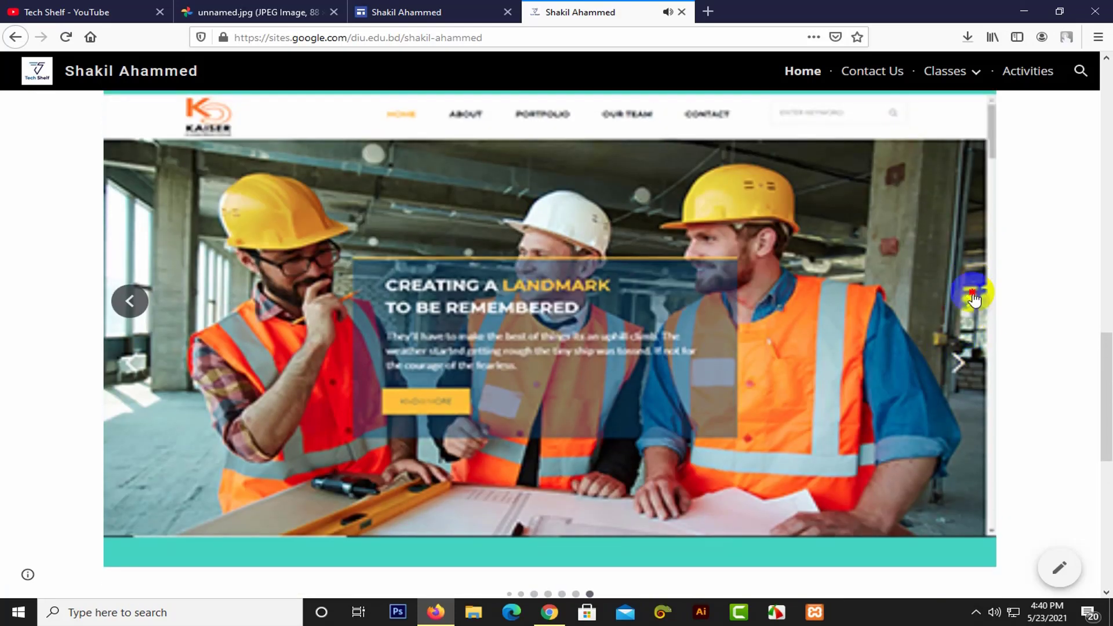
left_click(970, 303)
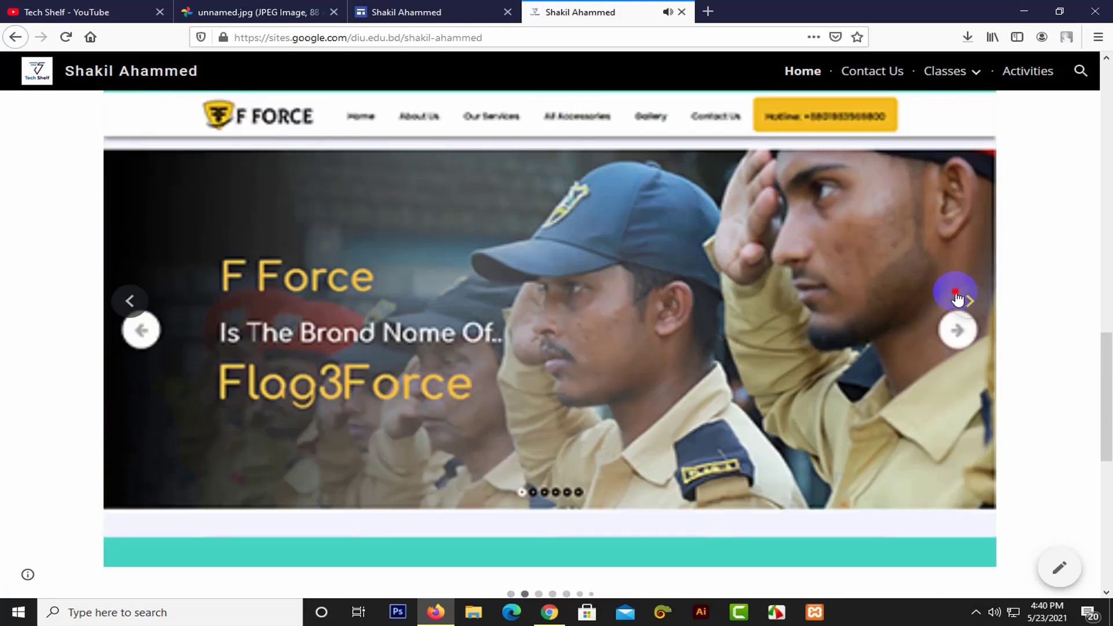
left_click(955, 298)
scroll(892, 292, "down", 10)
scroll(753, 273, "up", 4)
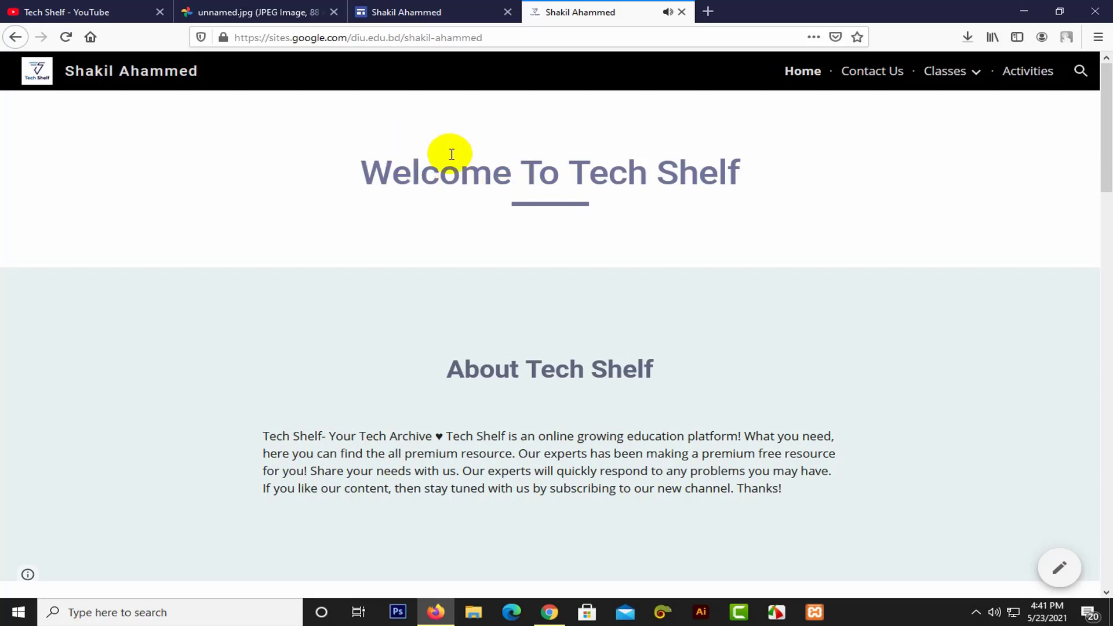
Step: Look over the published Home page from the welcome section through Our Latest Uploaded Video to Our Previous Project
scroll(464, 159, "down", 5)
scroll(429, 127, "down", 4)
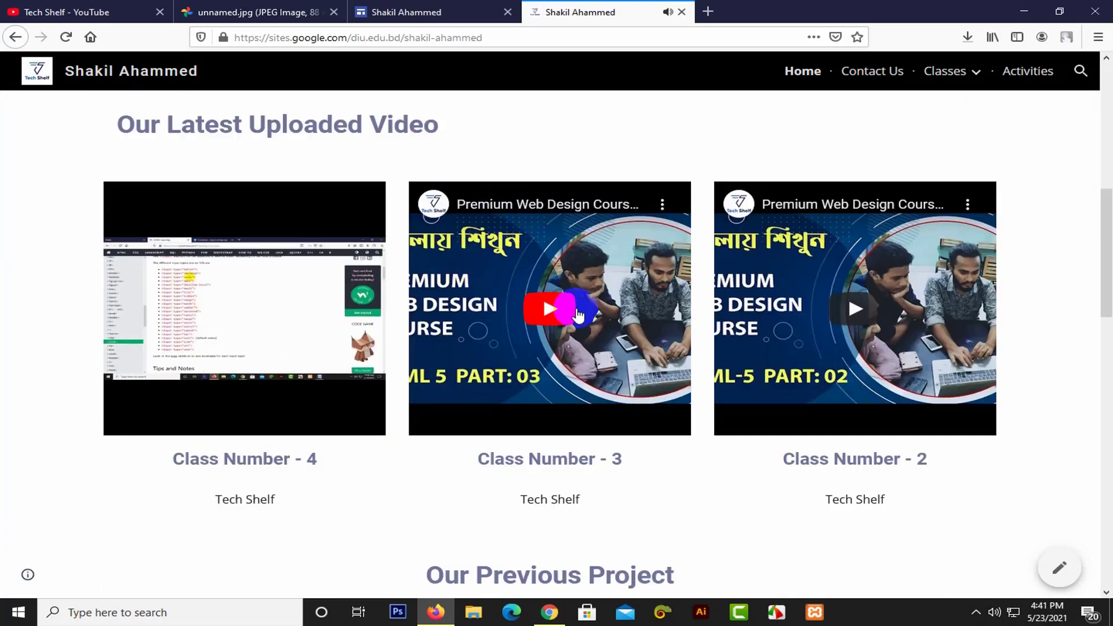
scroll(577, 313, "down", 4)
scroll(576, 308, "down", 10)
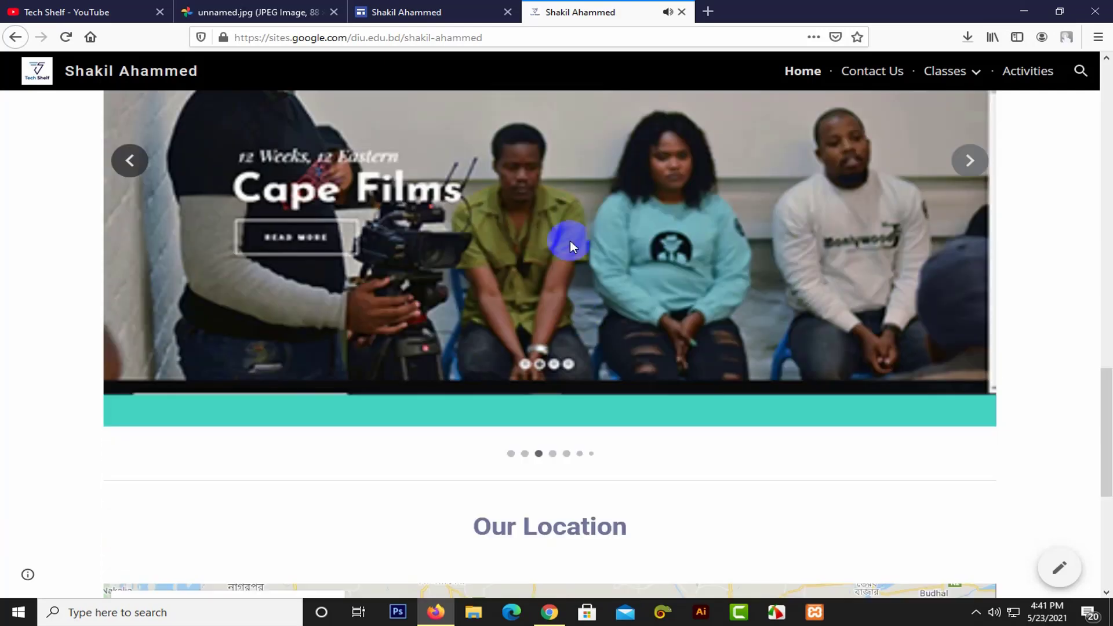
scroll(559, 191, "up", 5)
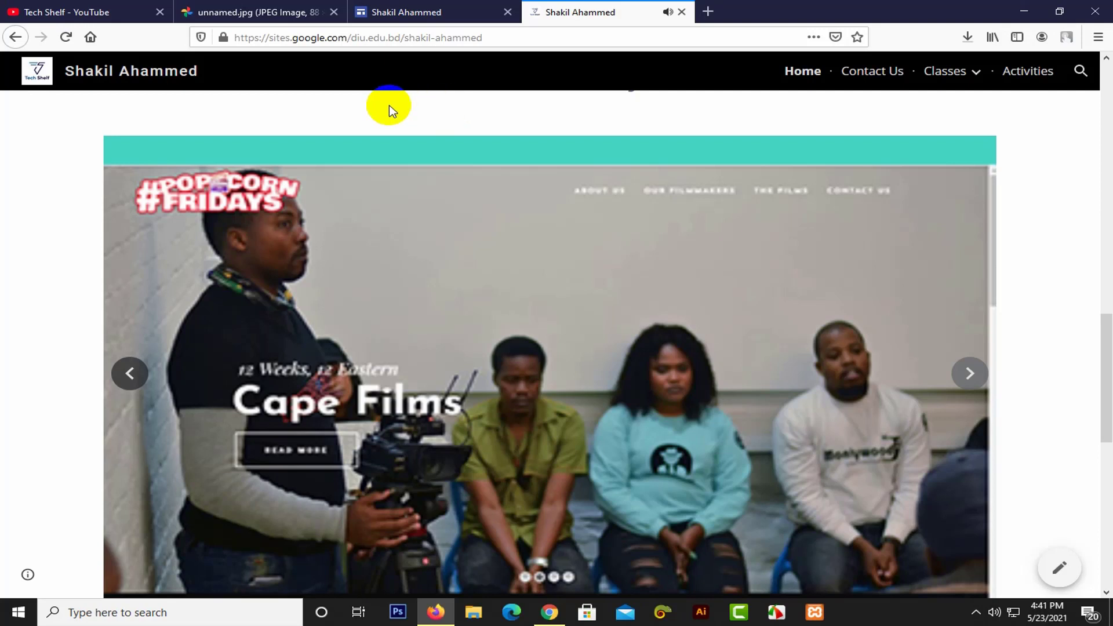
Step: Highlight the published site's full web address to examine it, and leave the address unchanged
left_click(513, 39)
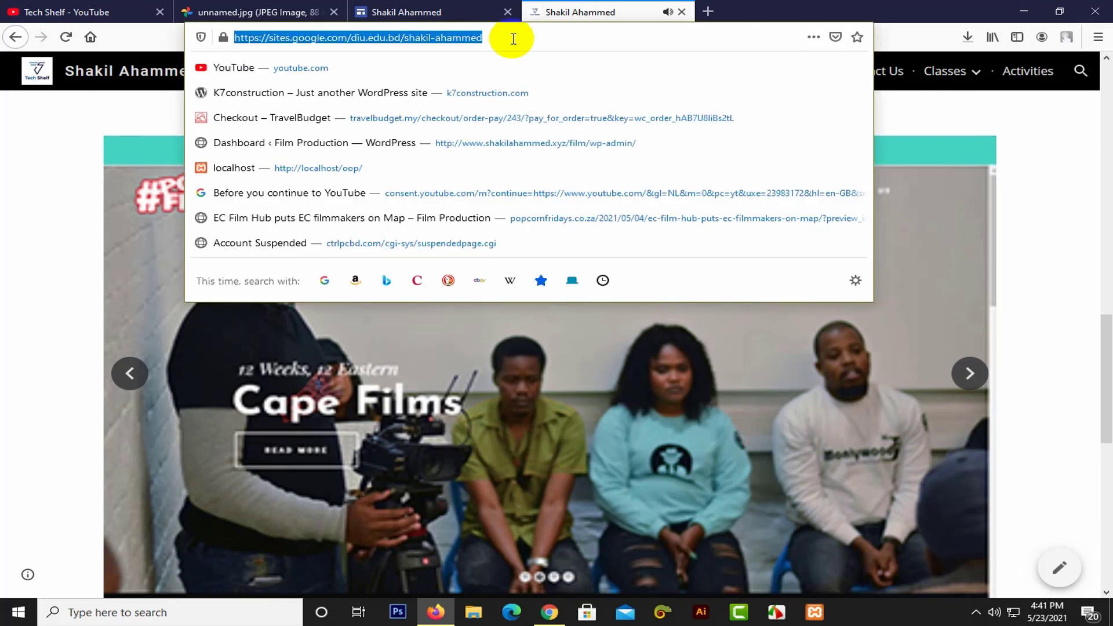
left_click_drag(513, 39, 223, 49)
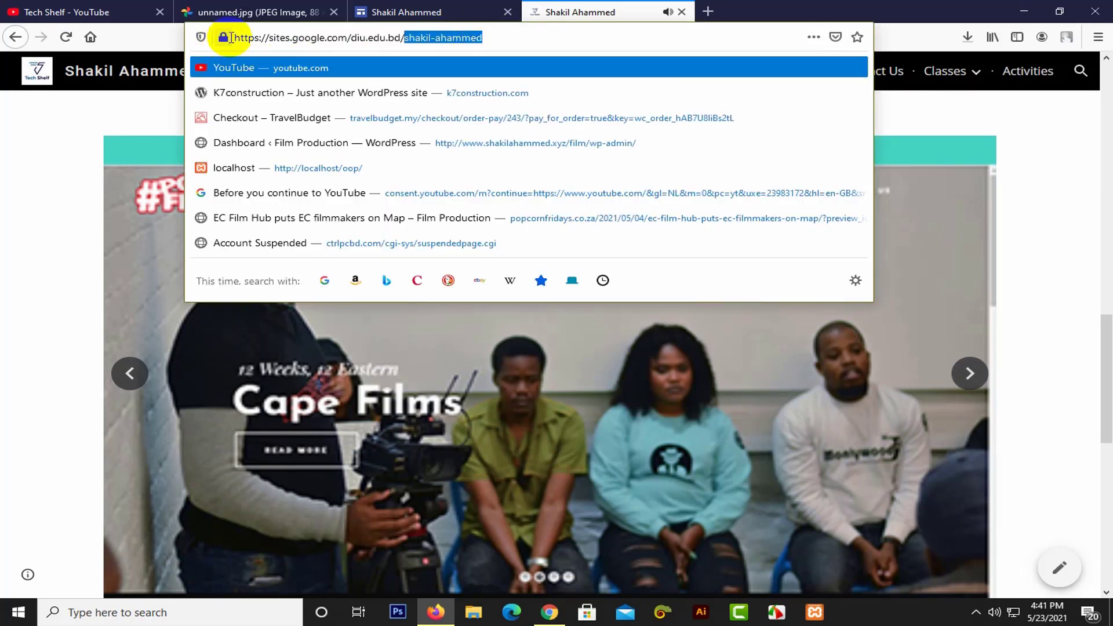
left_click_drag(516, 37, 221, 37)
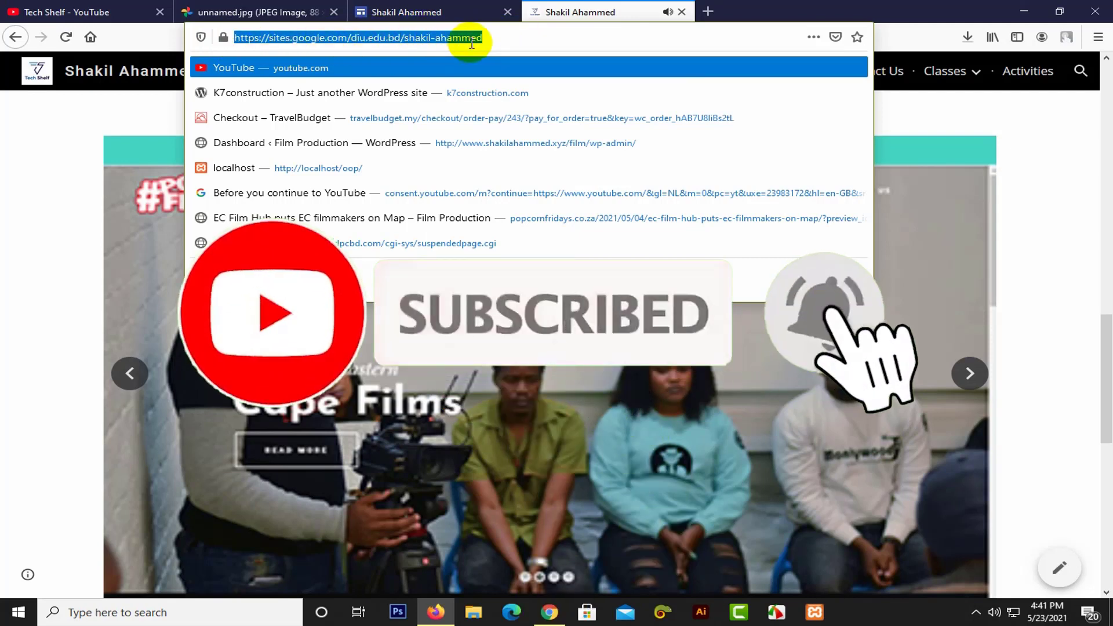
left_click(505, 36)
left_click(981, 110)
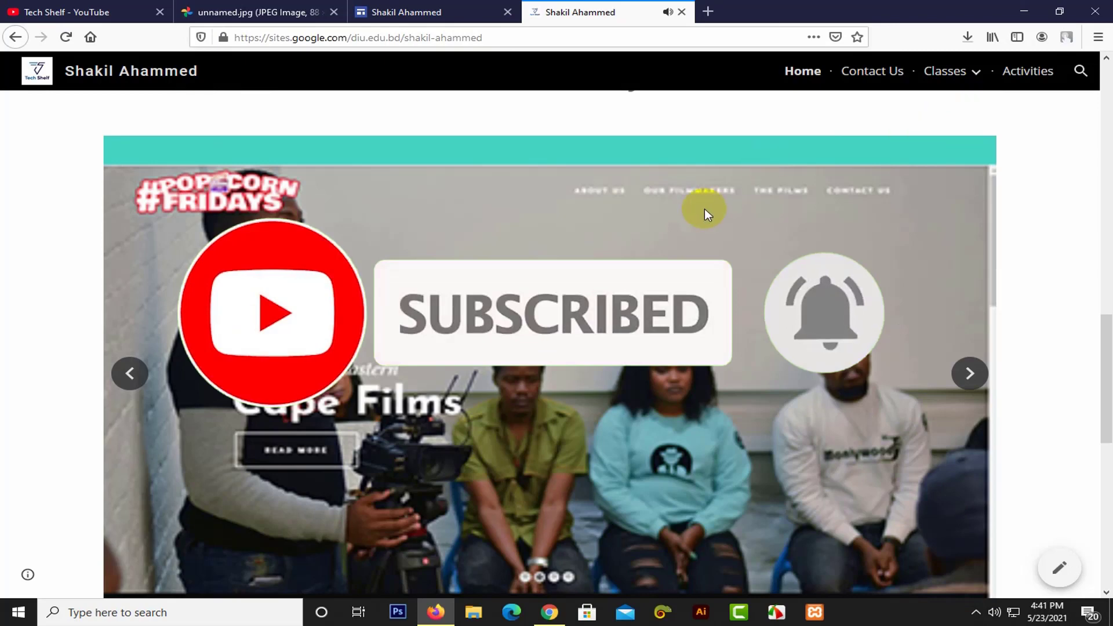
Step: View the Our Location map and the contact footer, and return to the Welcome To Tech Shelf heading
scroll(703, 210, "down", 8)
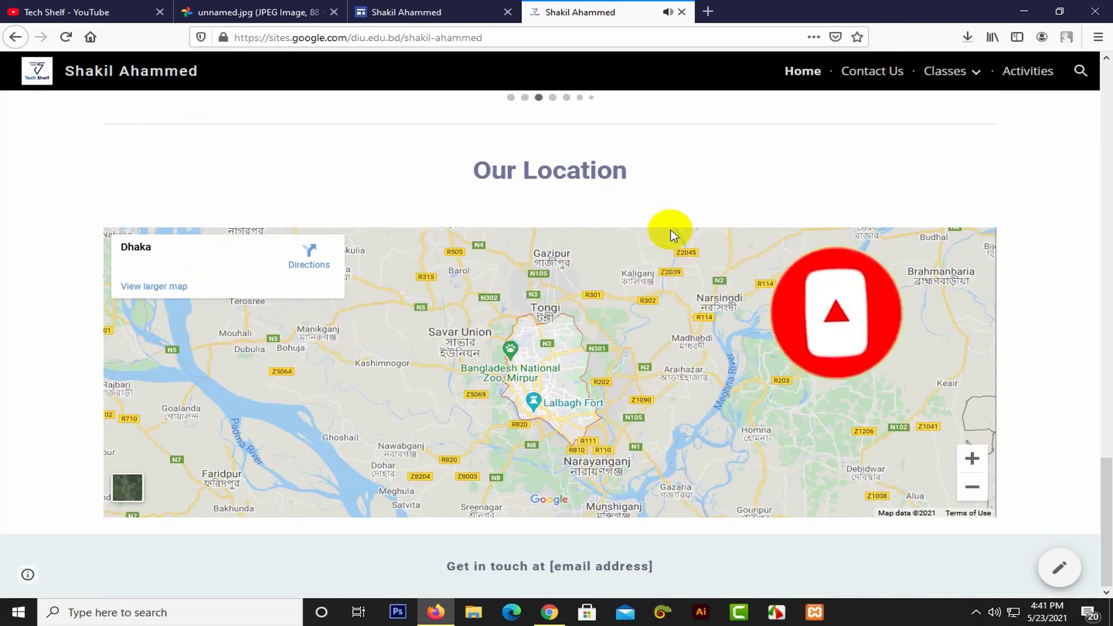
scroll(567, 328, "up", 15)
scroll(566, 328, "up", 4)
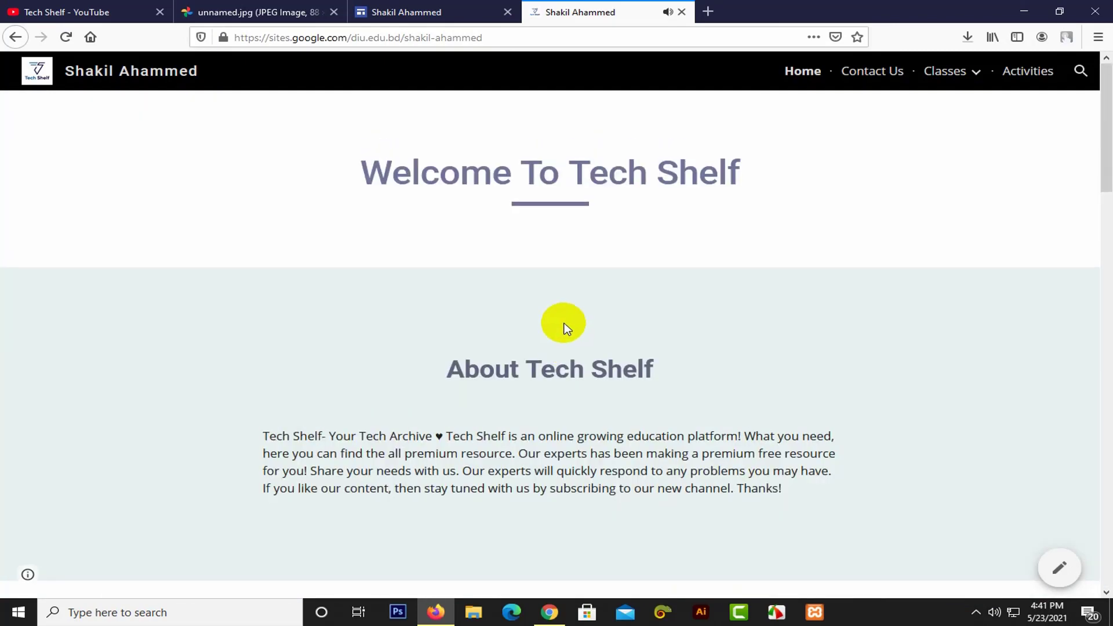